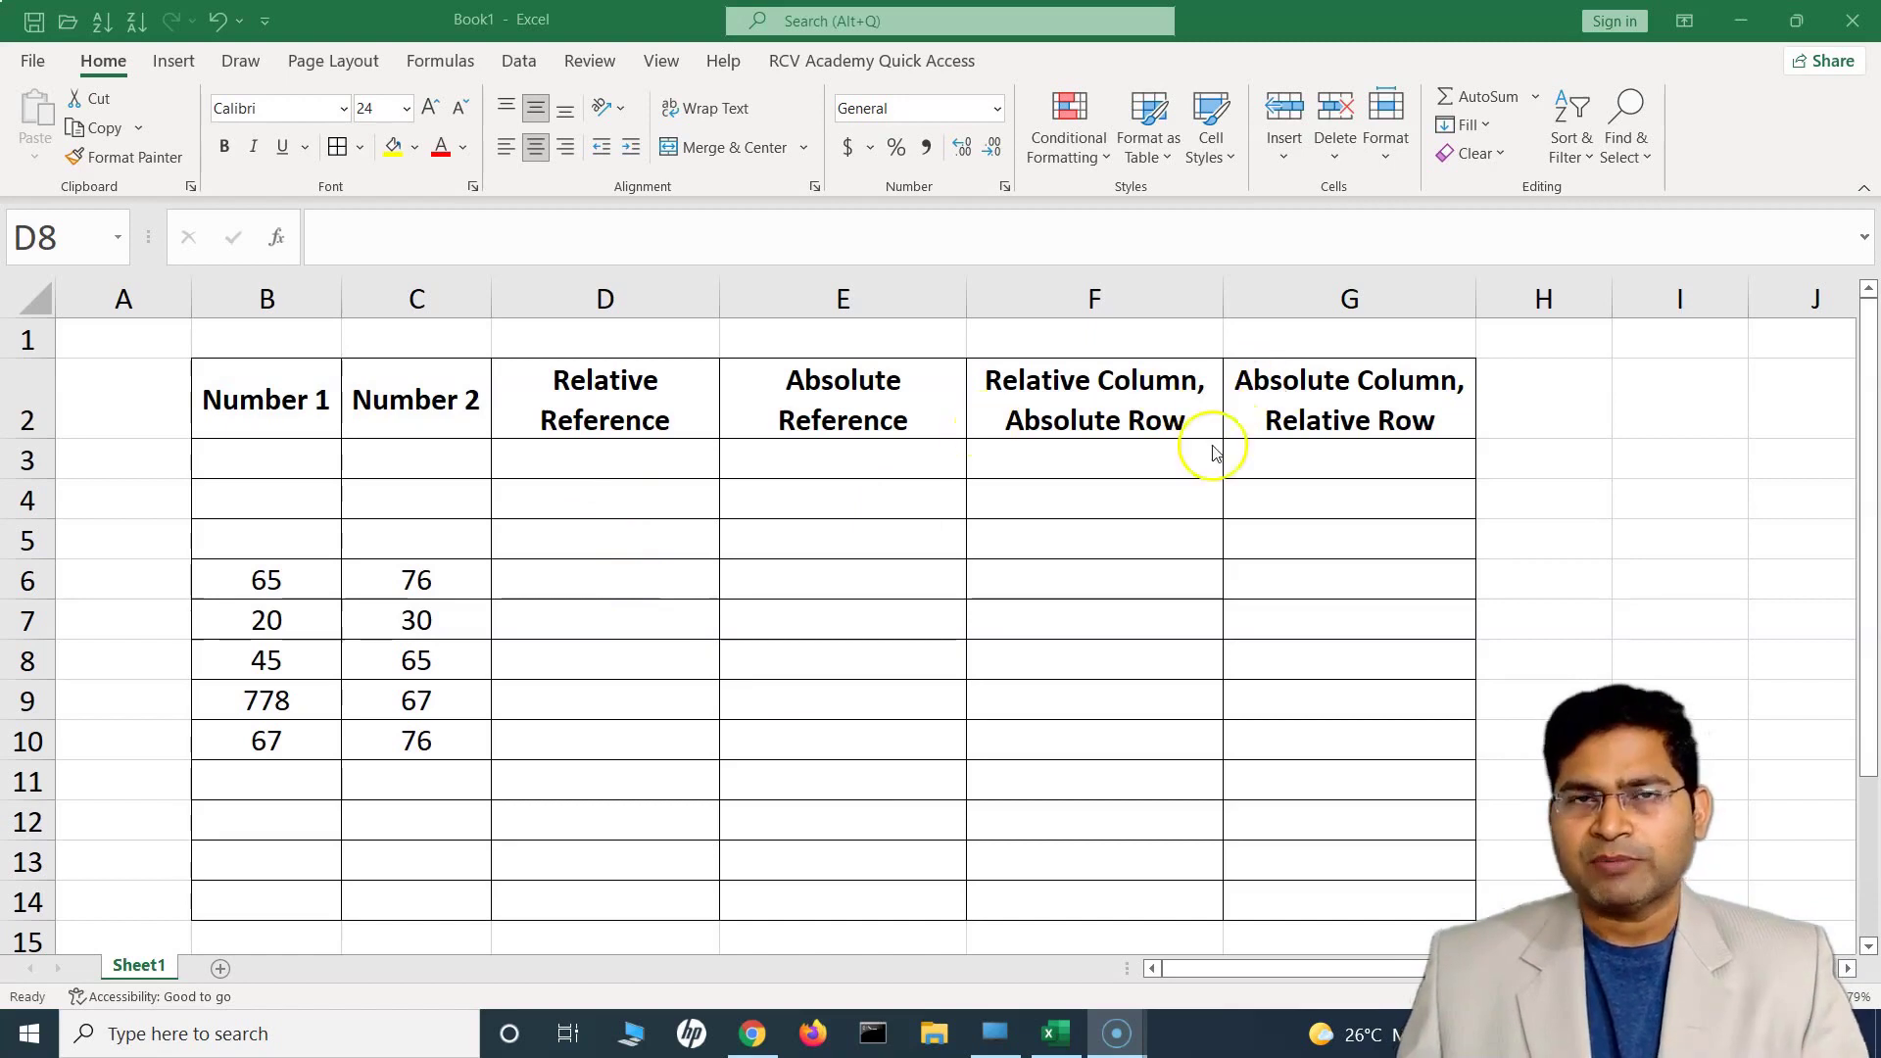
left_click(594, 661)
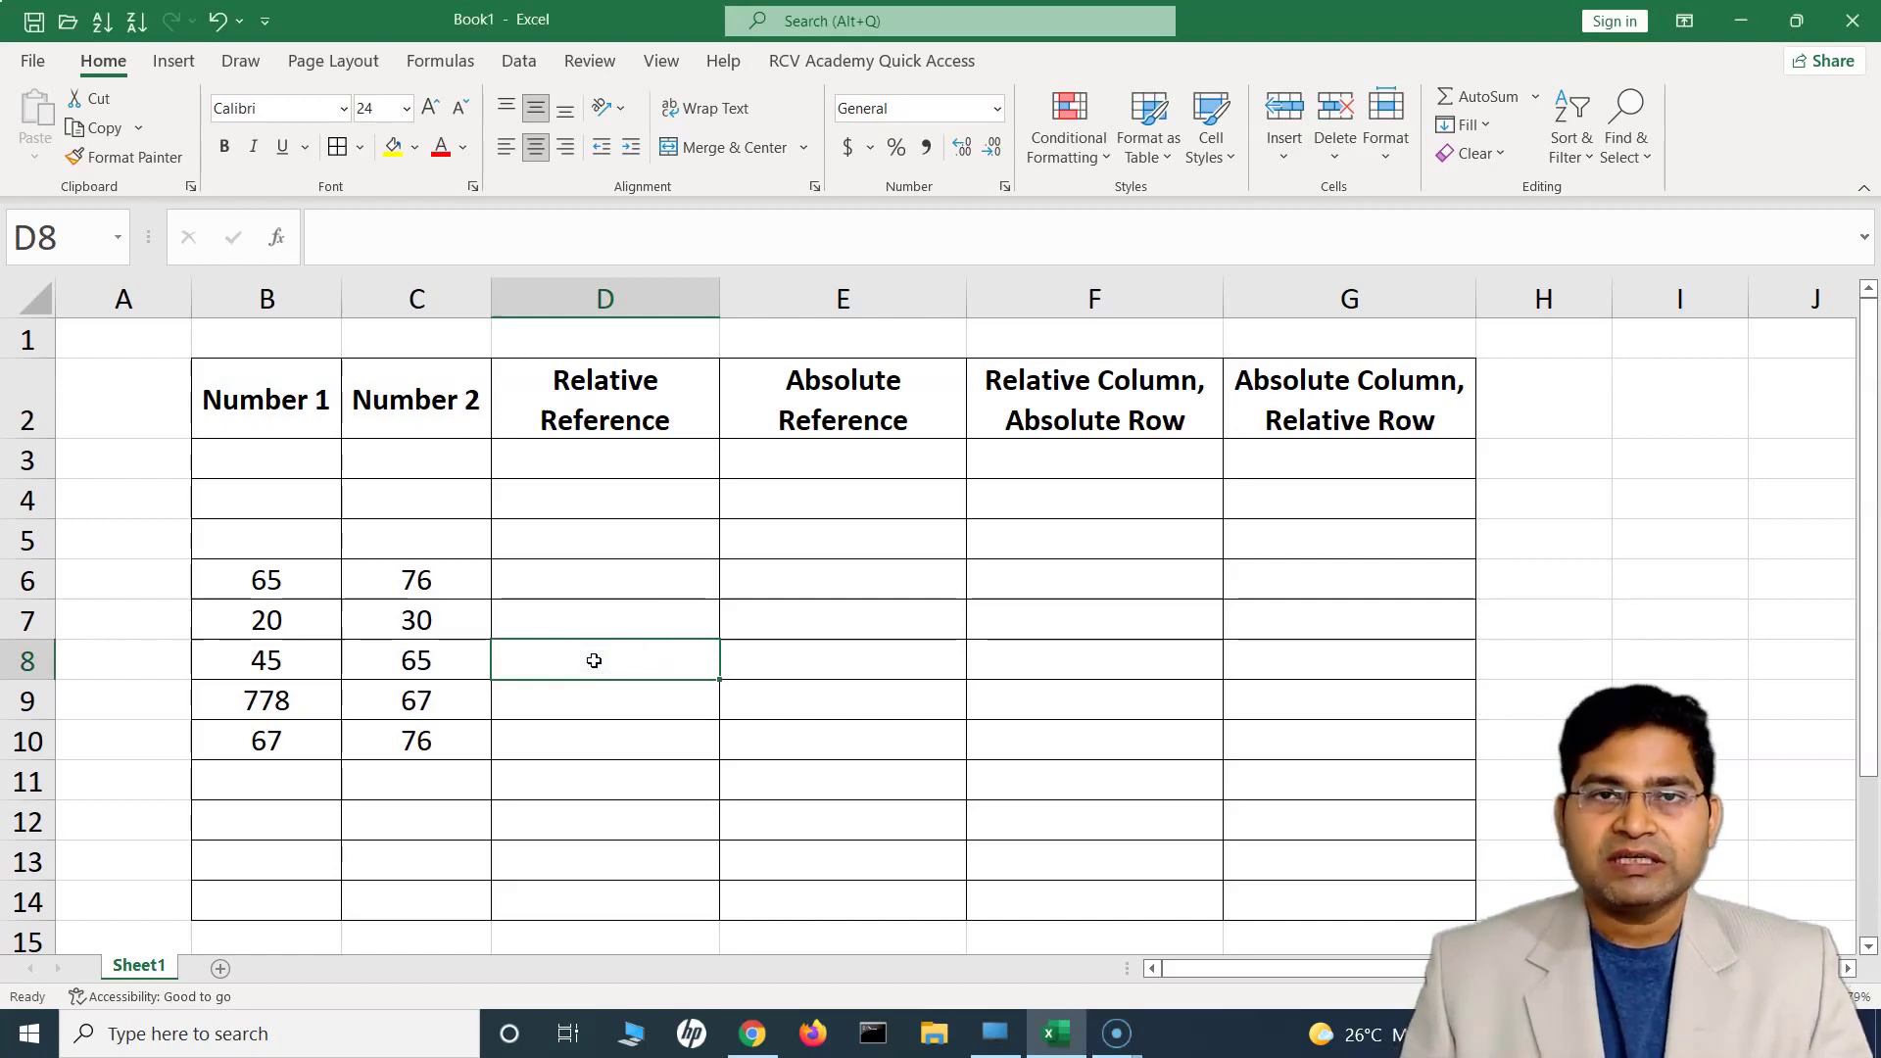
left_click(648, 653)
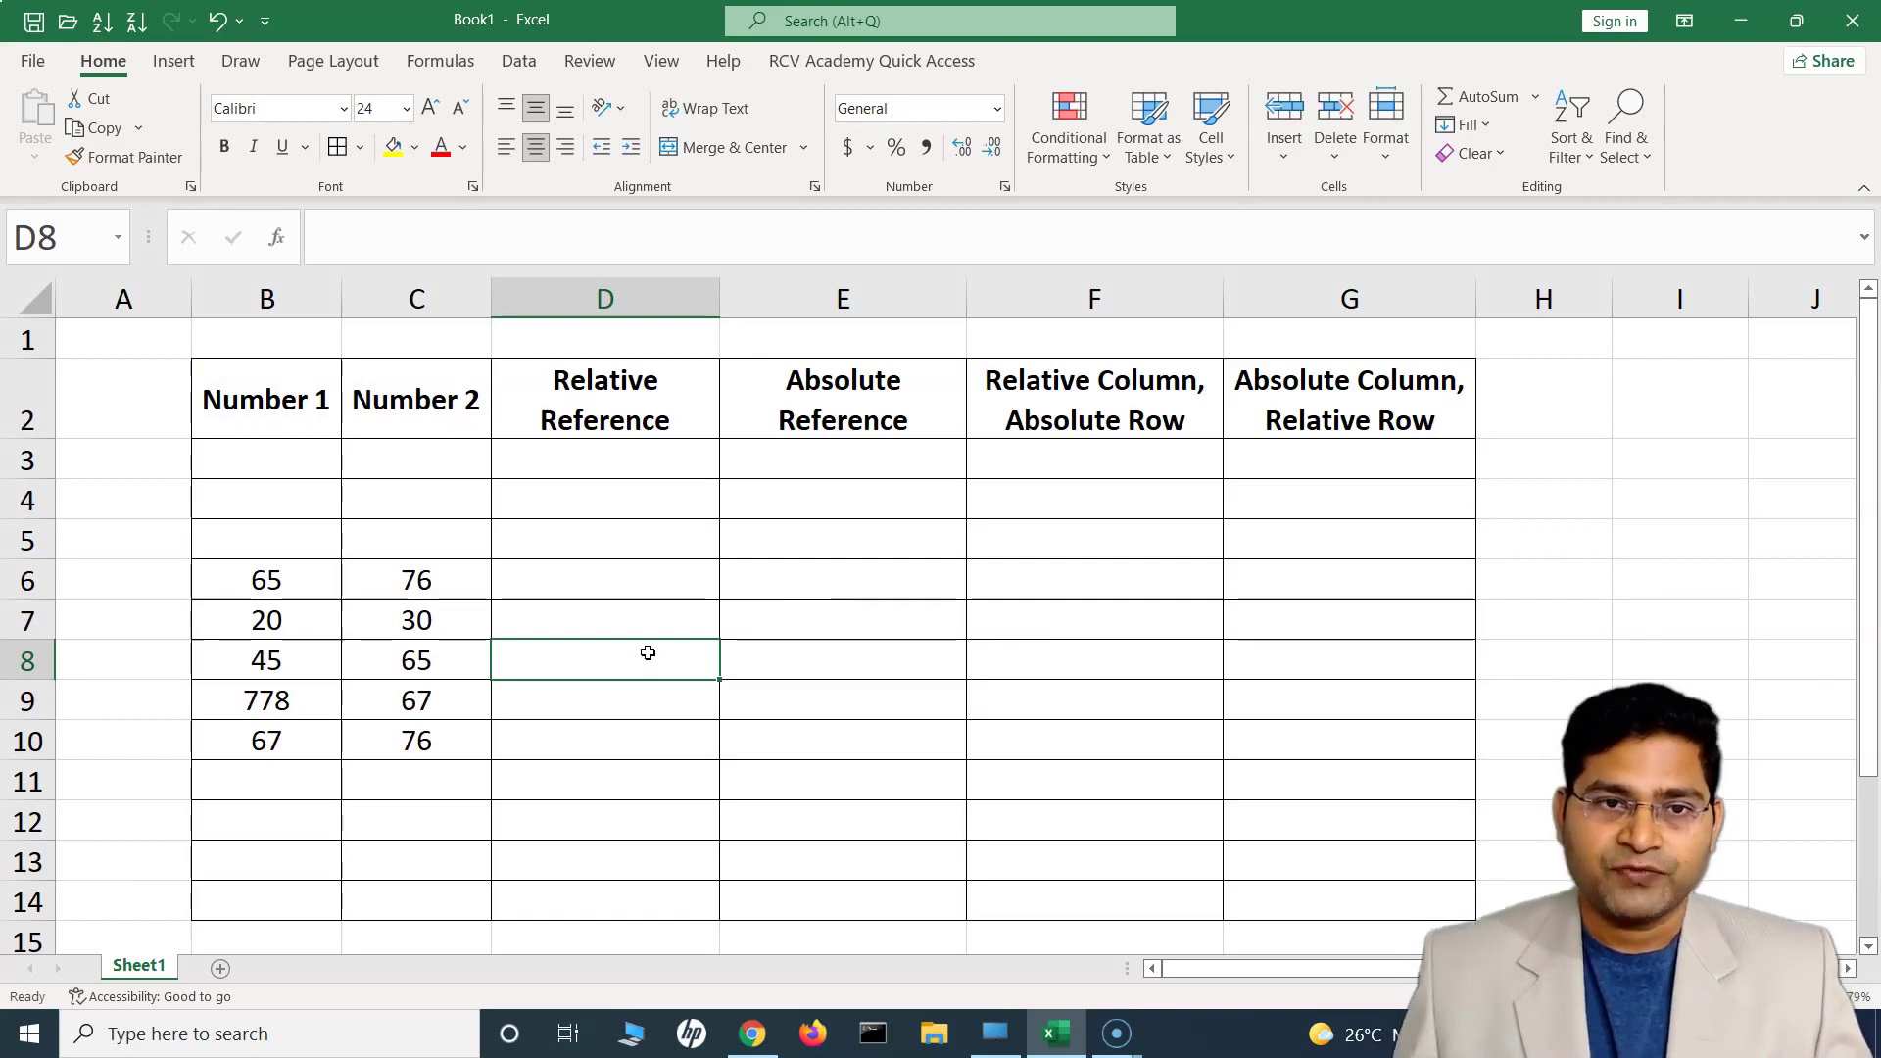
left_click(815, 635)
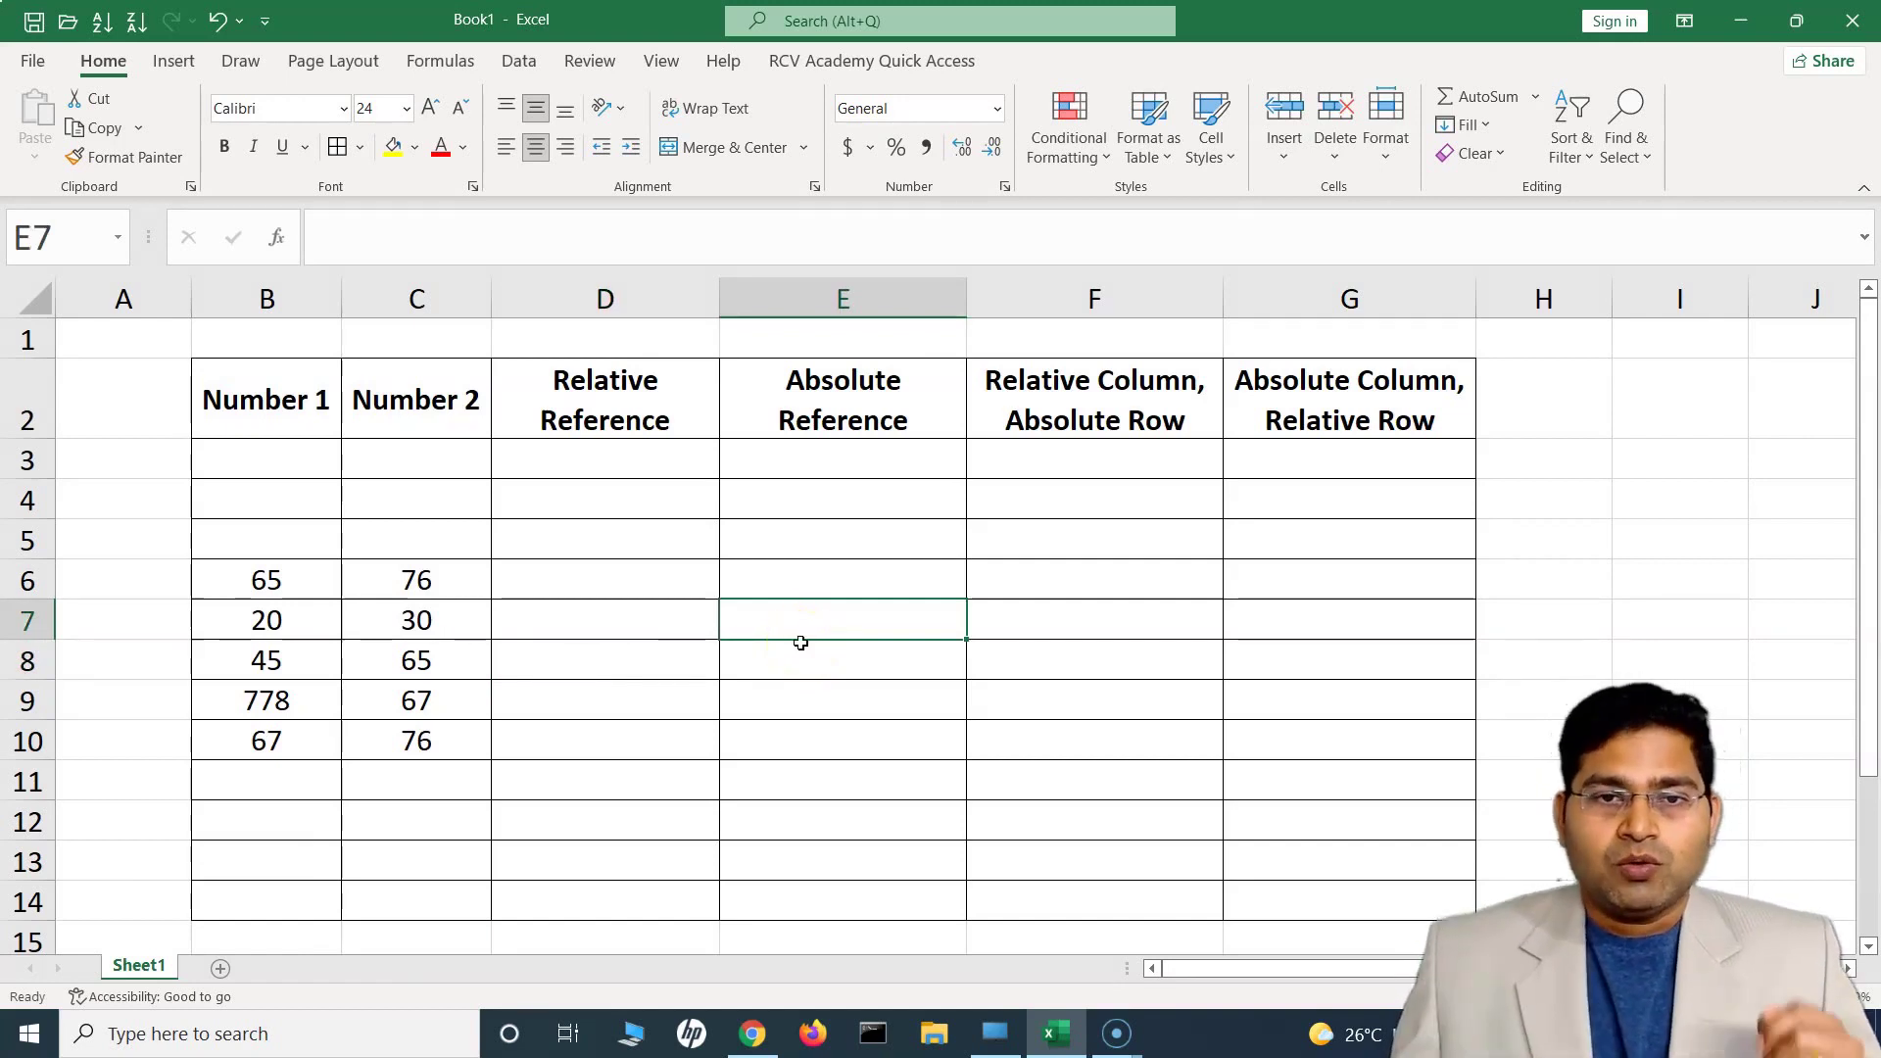
left_click(567, 629)
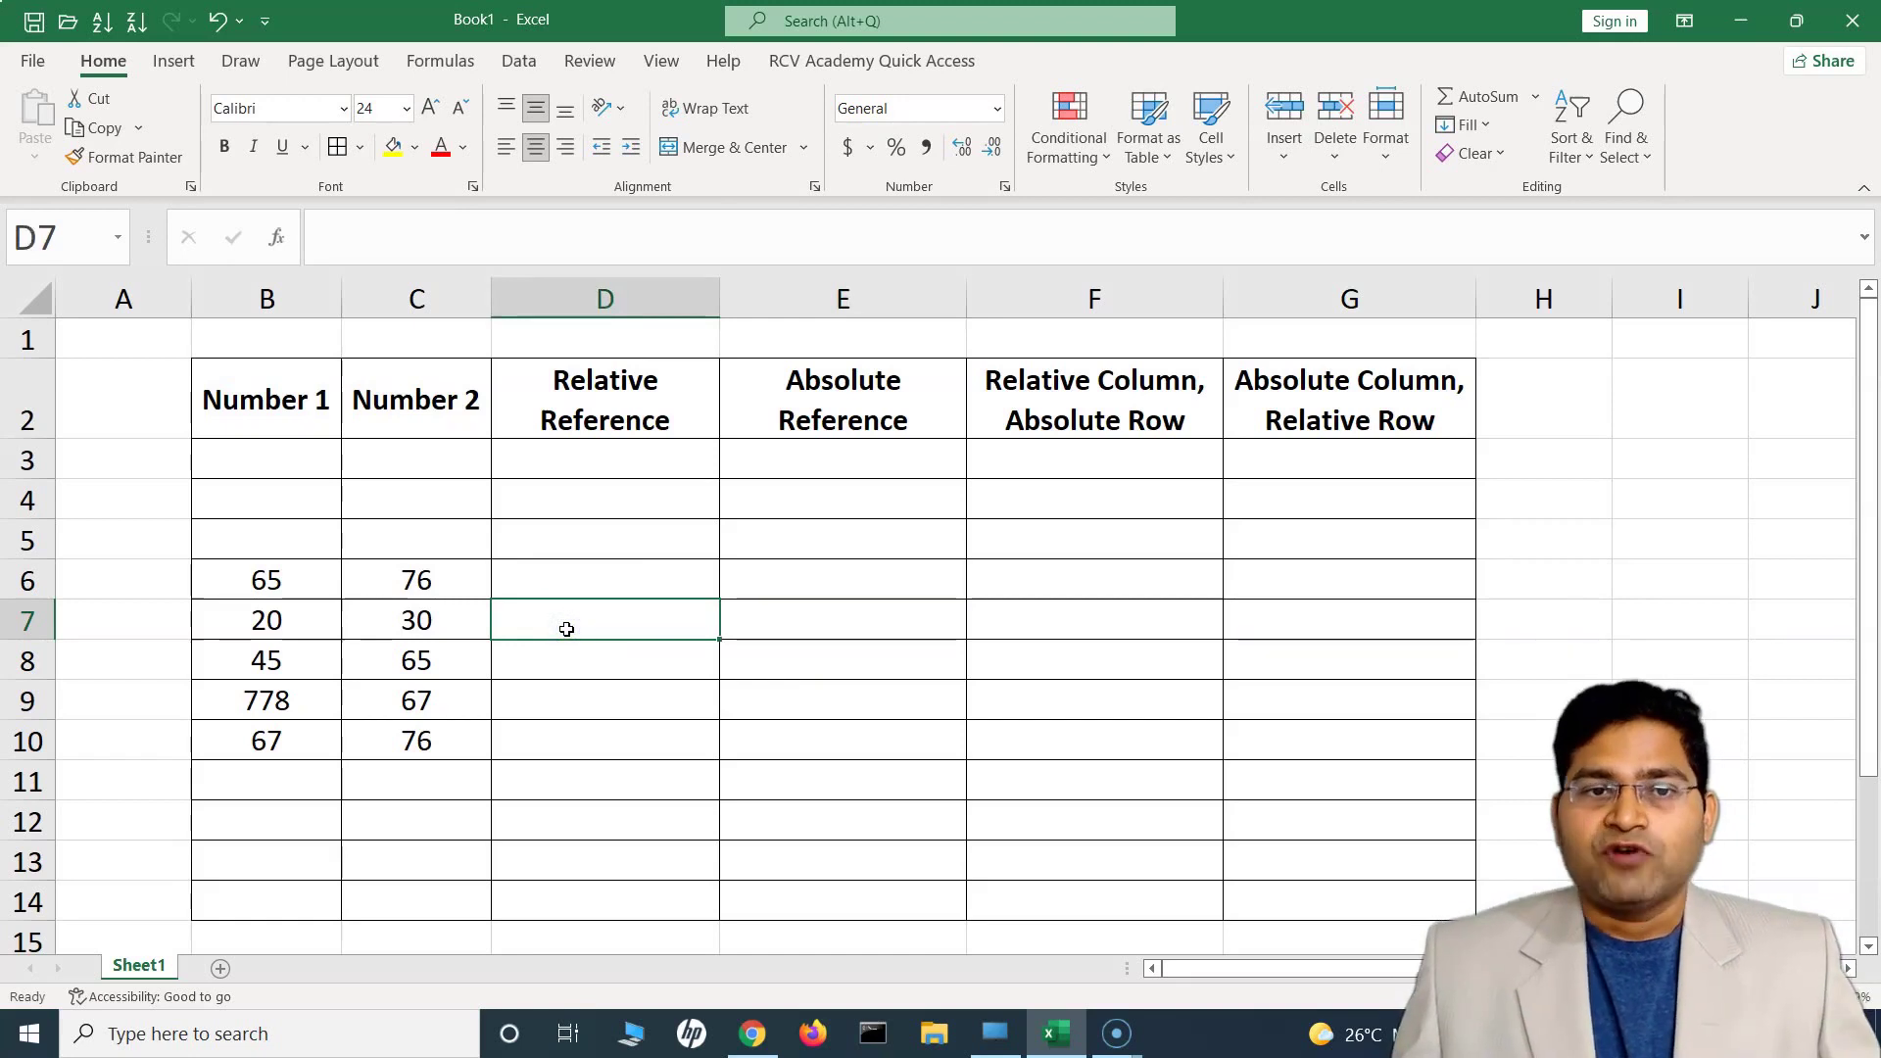
Enter the formula =SUM(B8,C8) in cell D8 of the Relative Reference column.
left_click(579, 662)
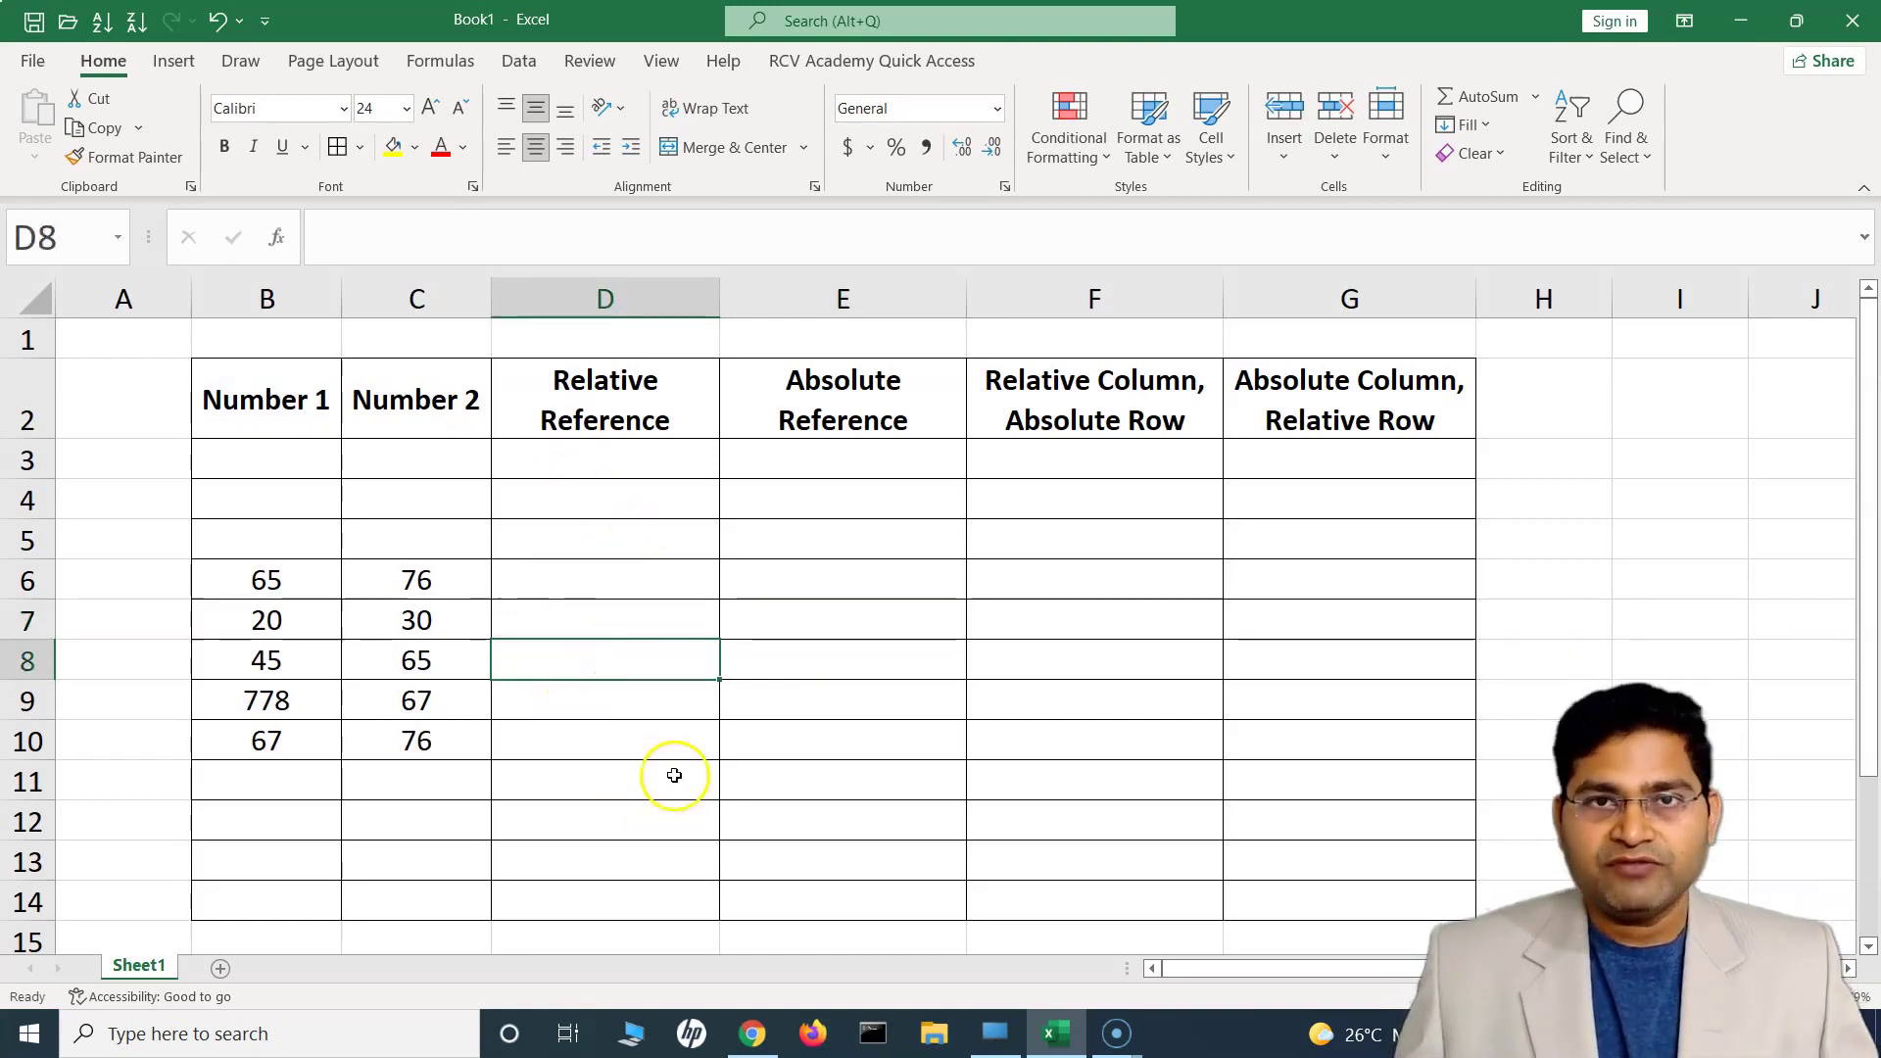
type("=")
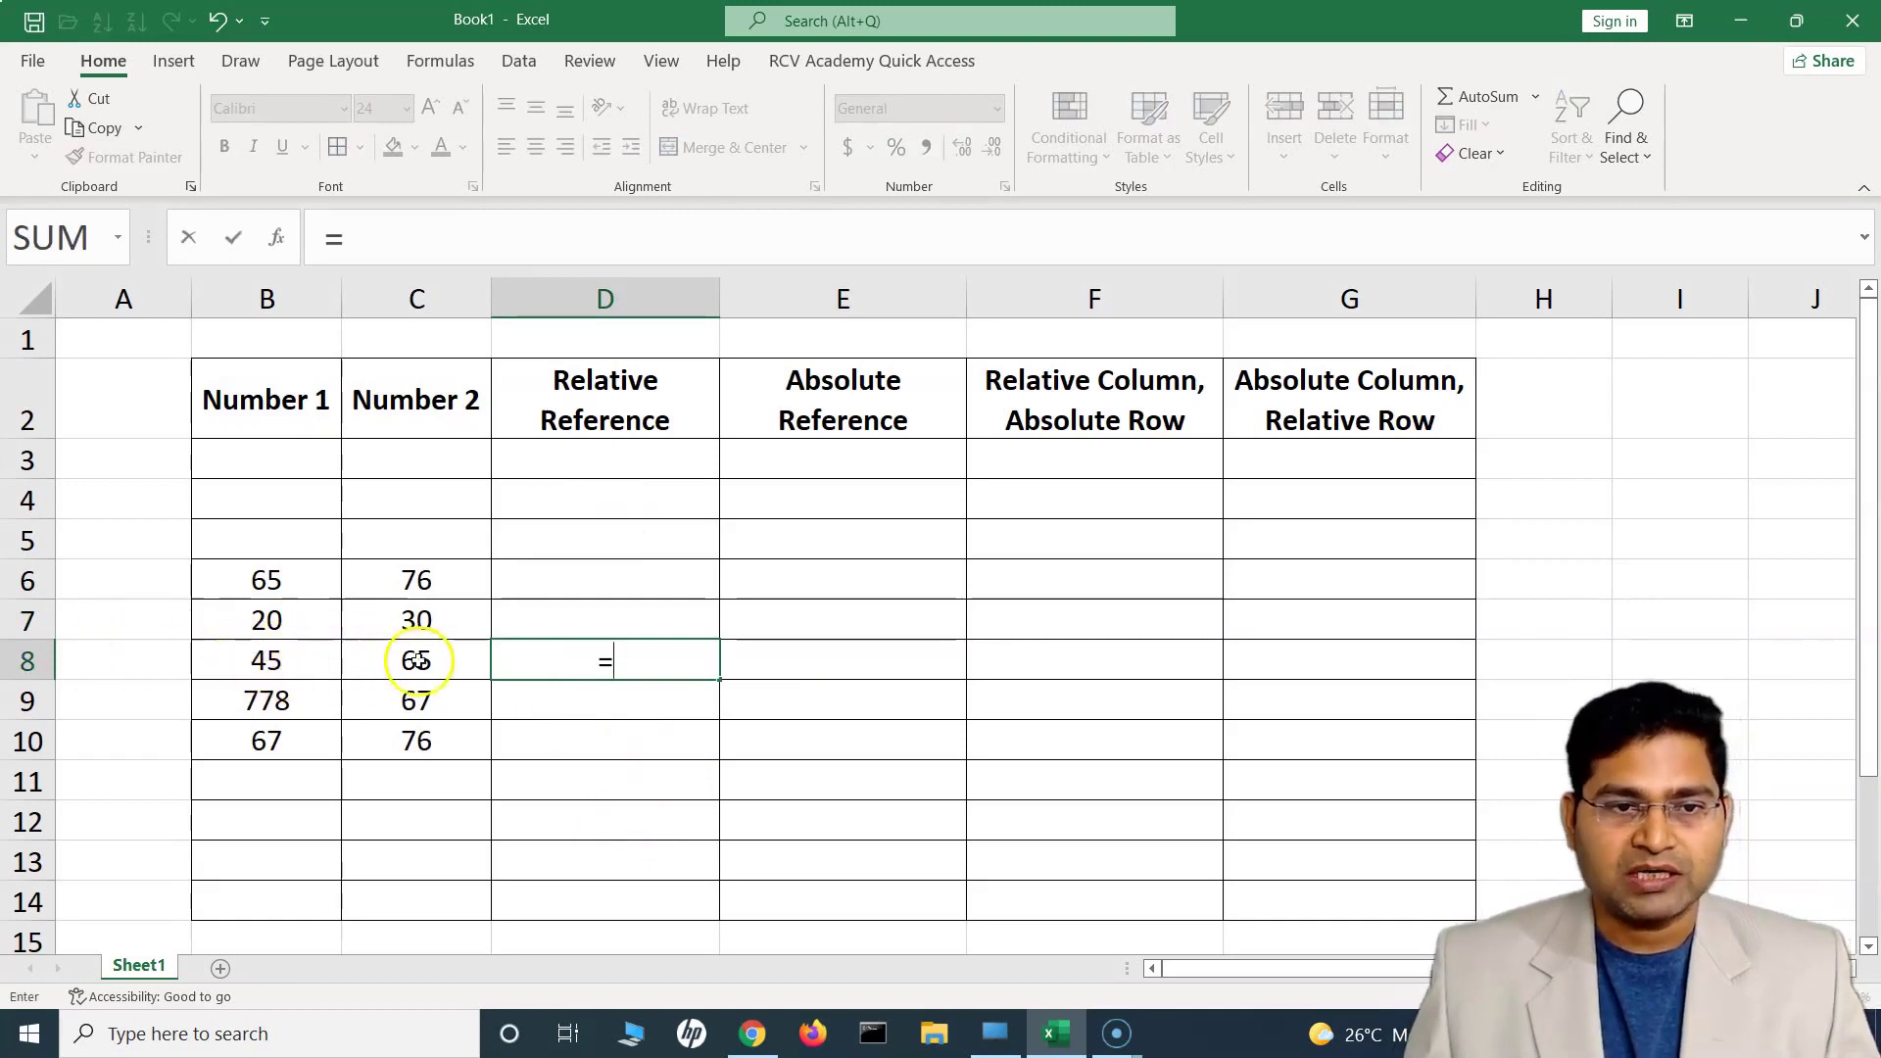
type("SUM")
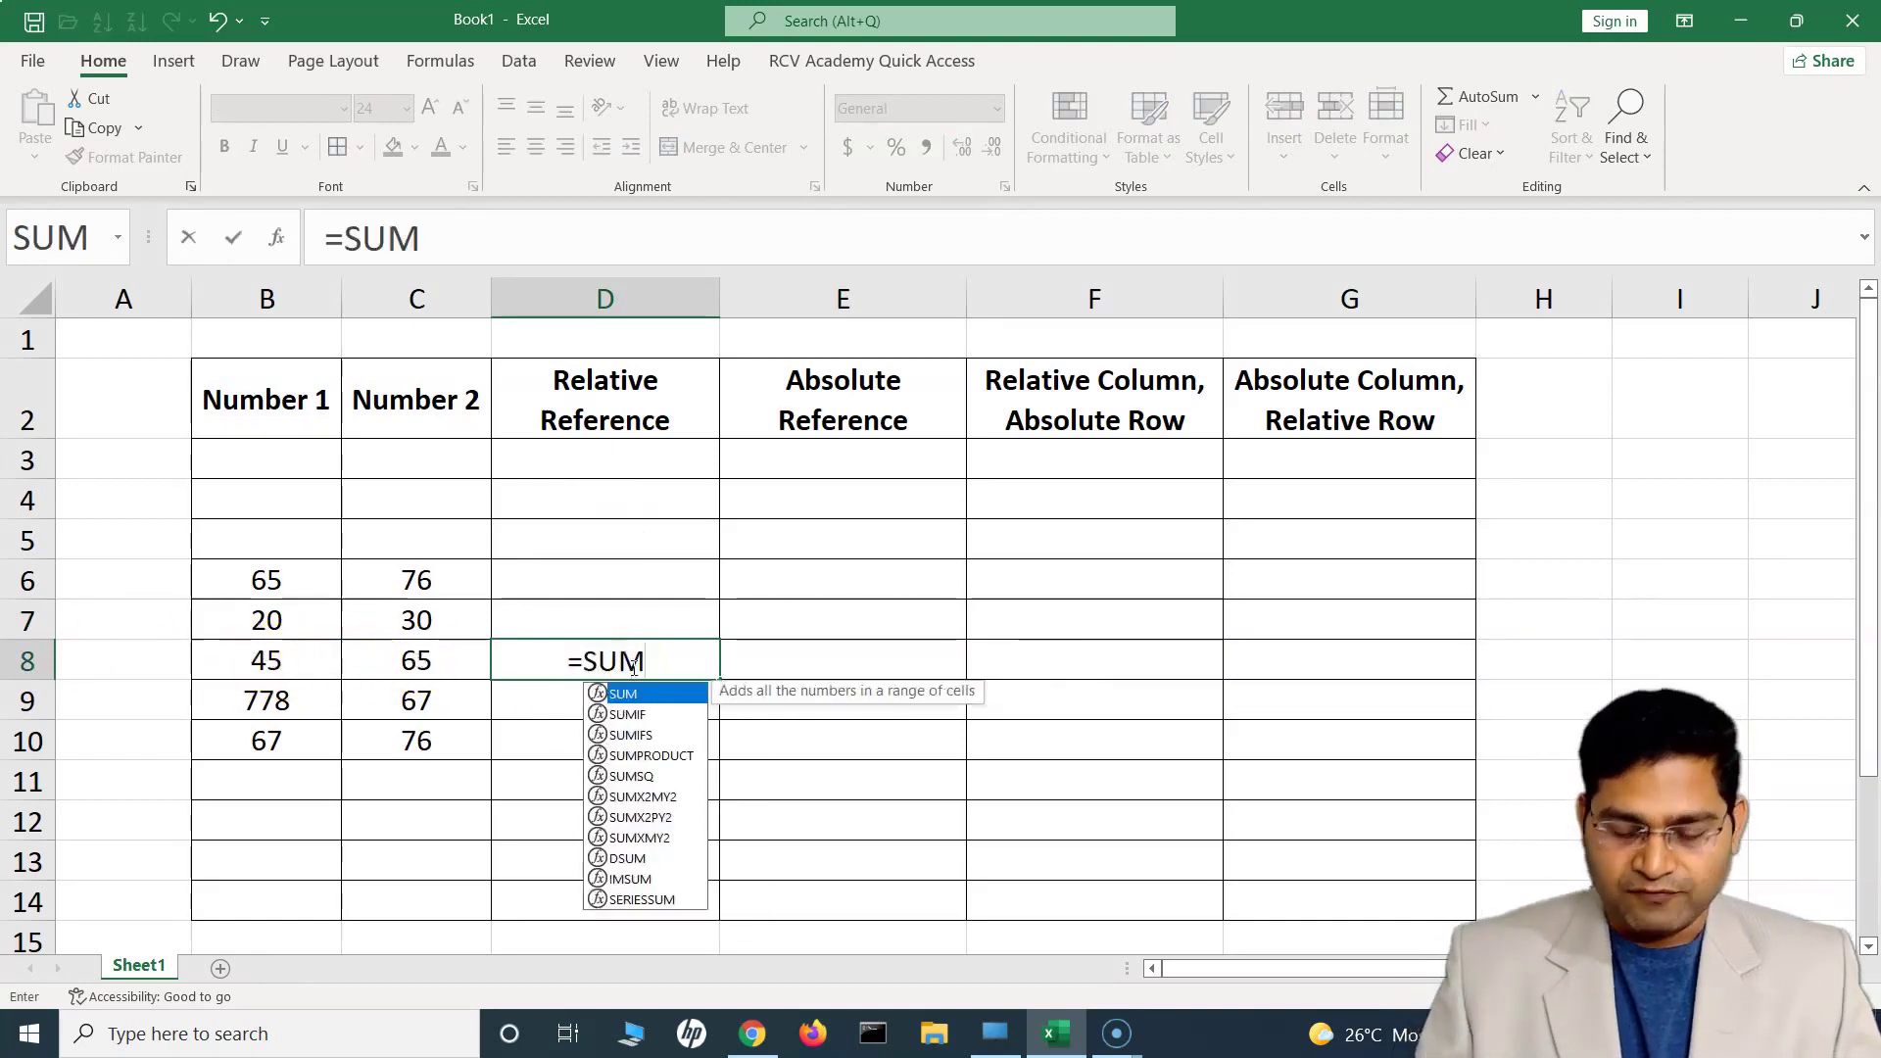
type("(")
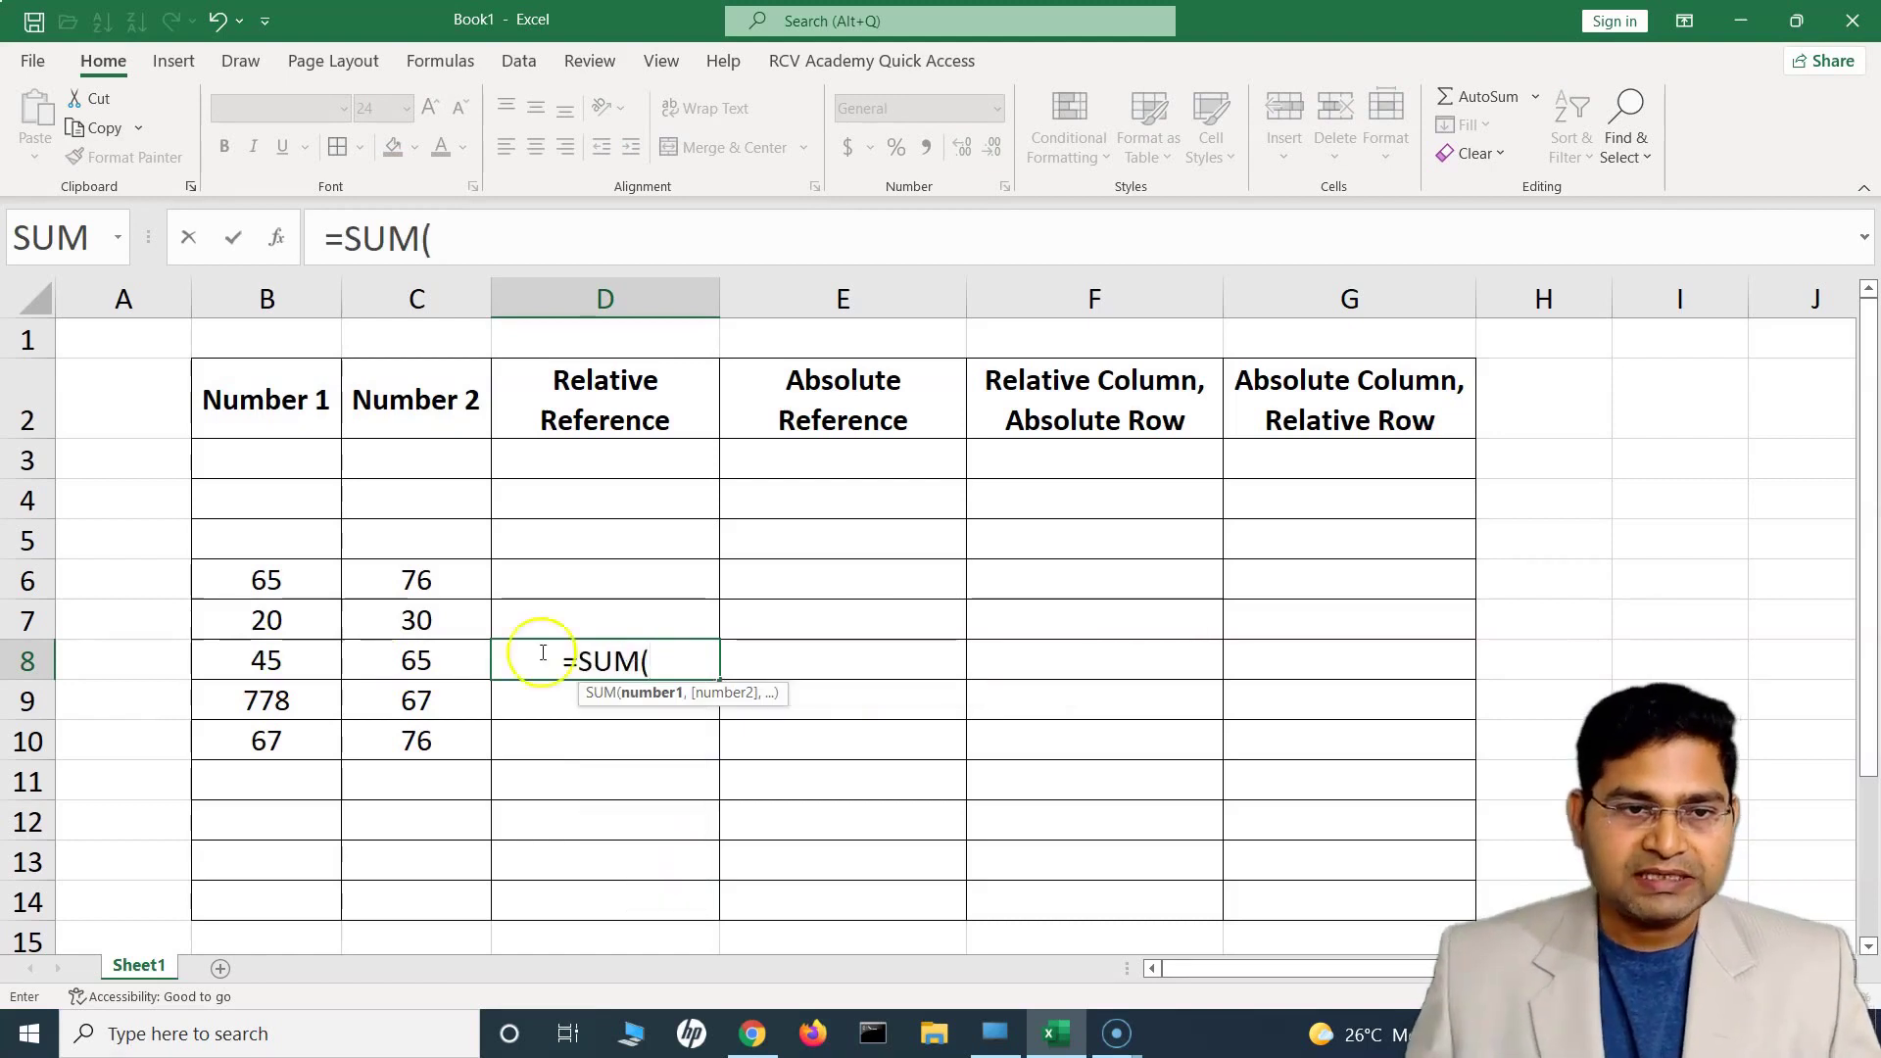
left_click(309, 665)
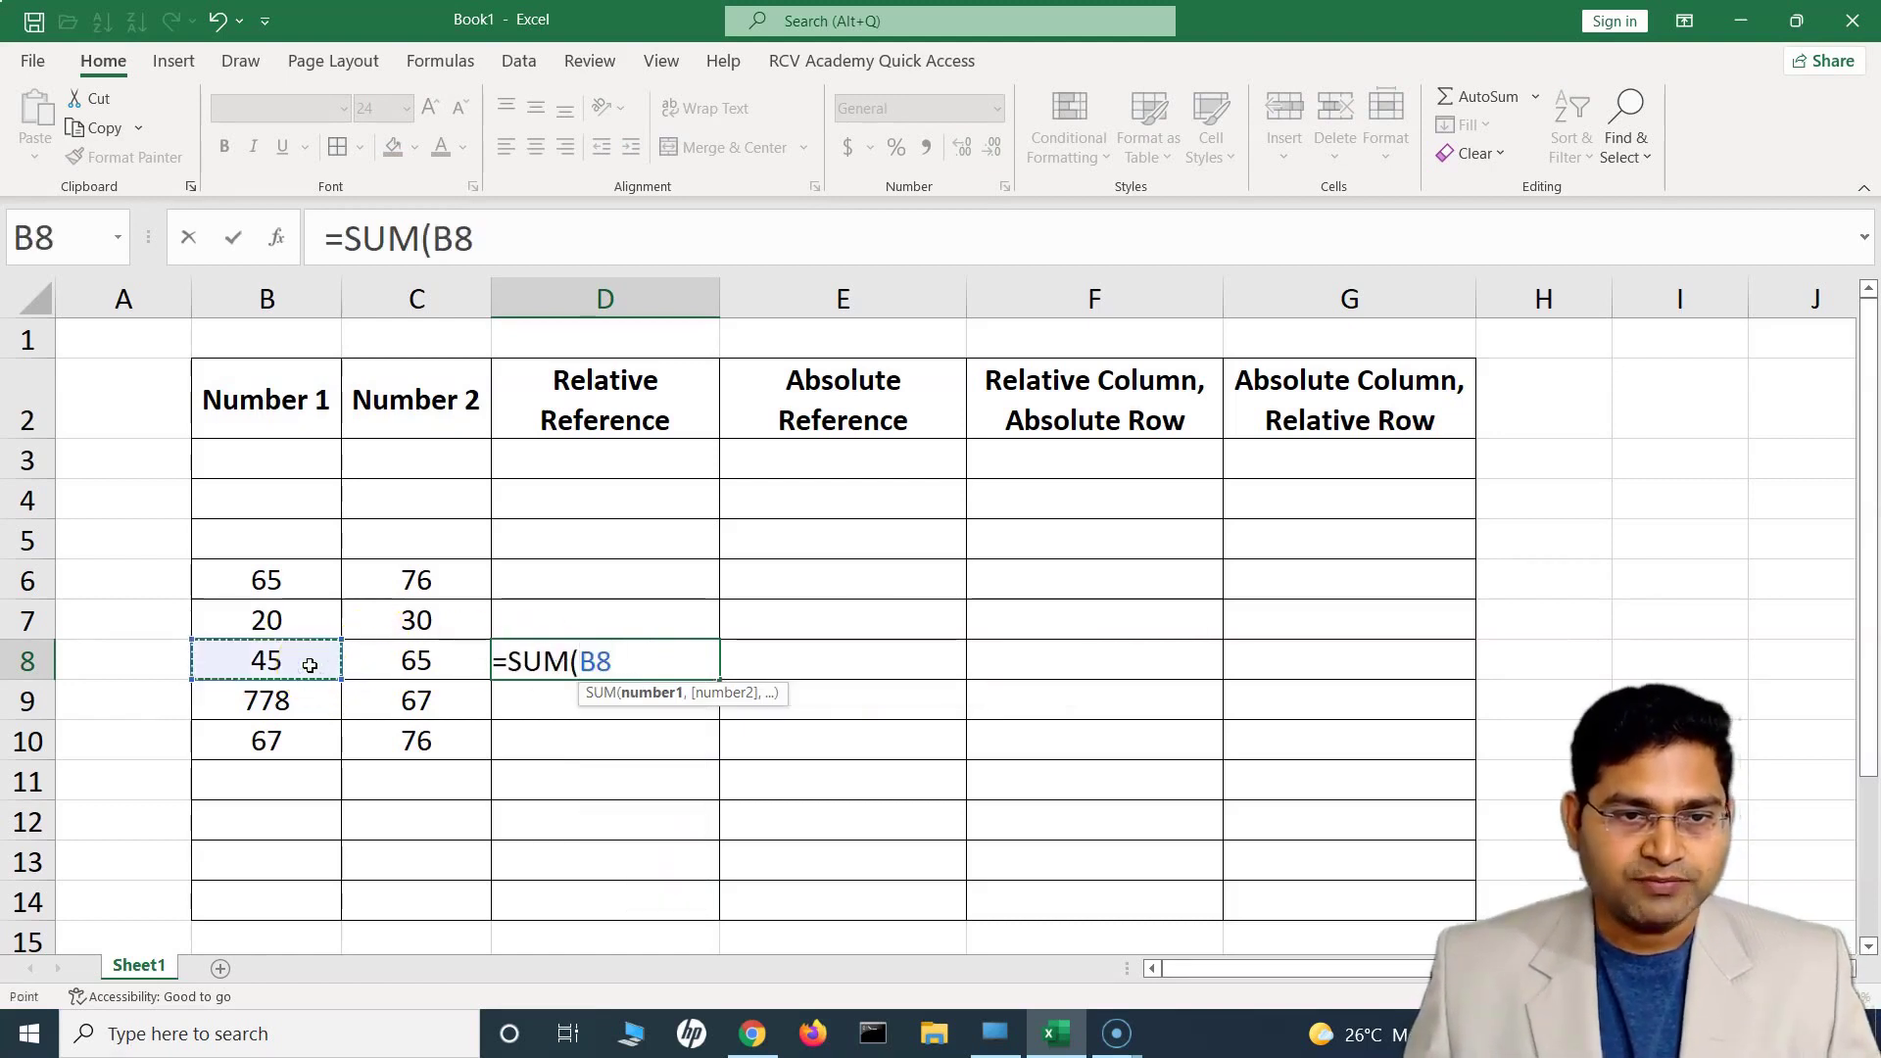
type(",")
left_click(431, 661)
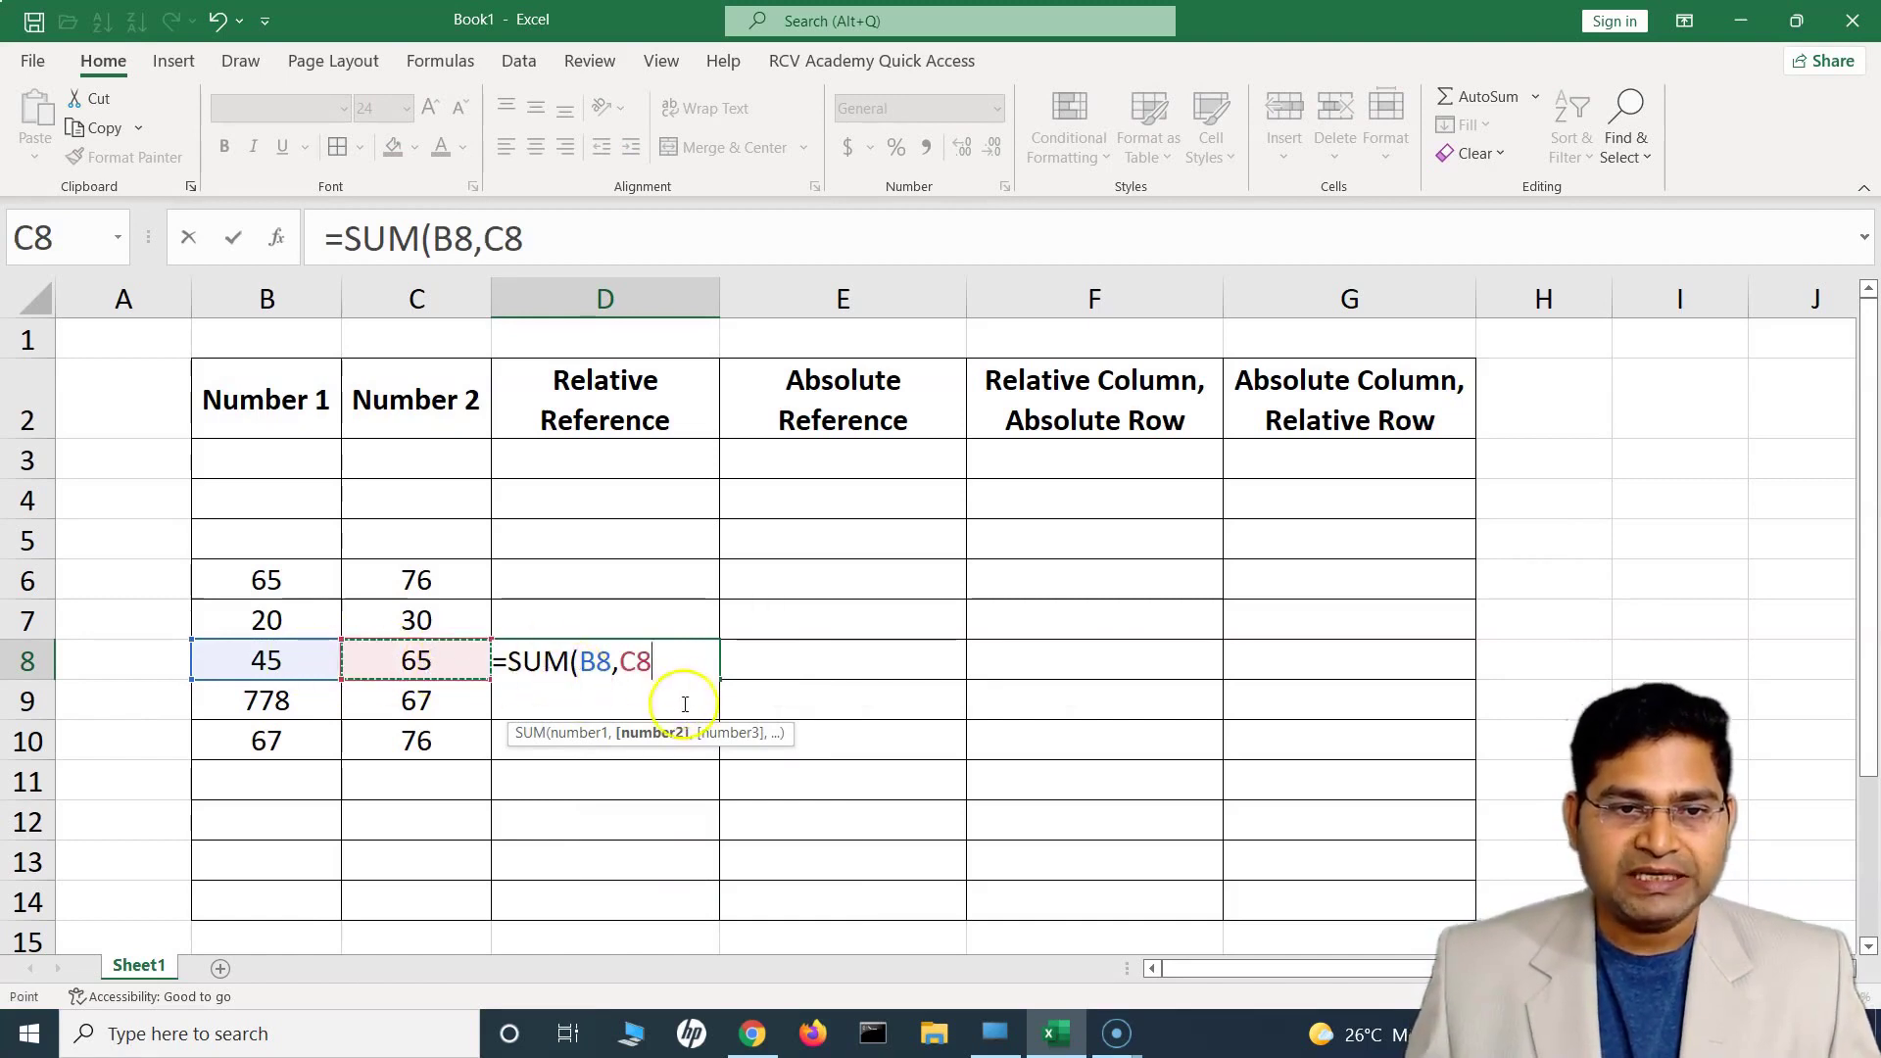
type(")")
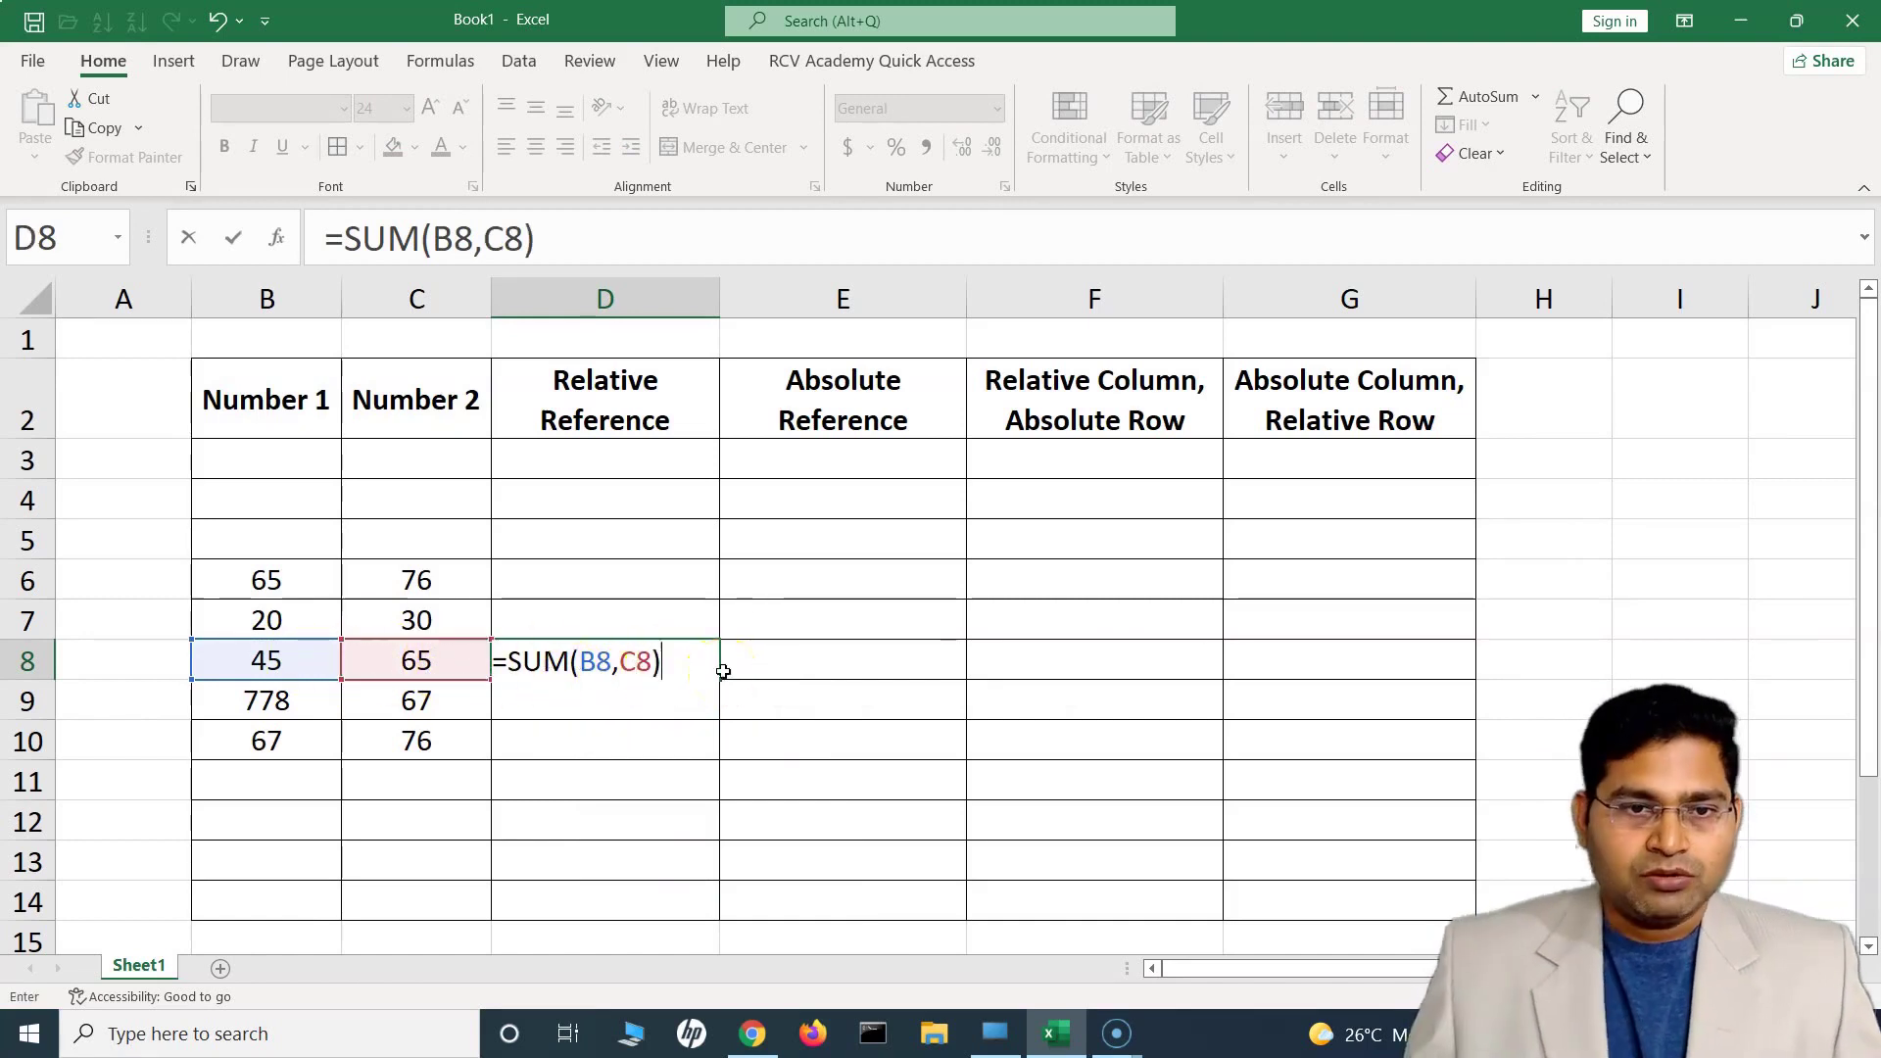
key("Return")
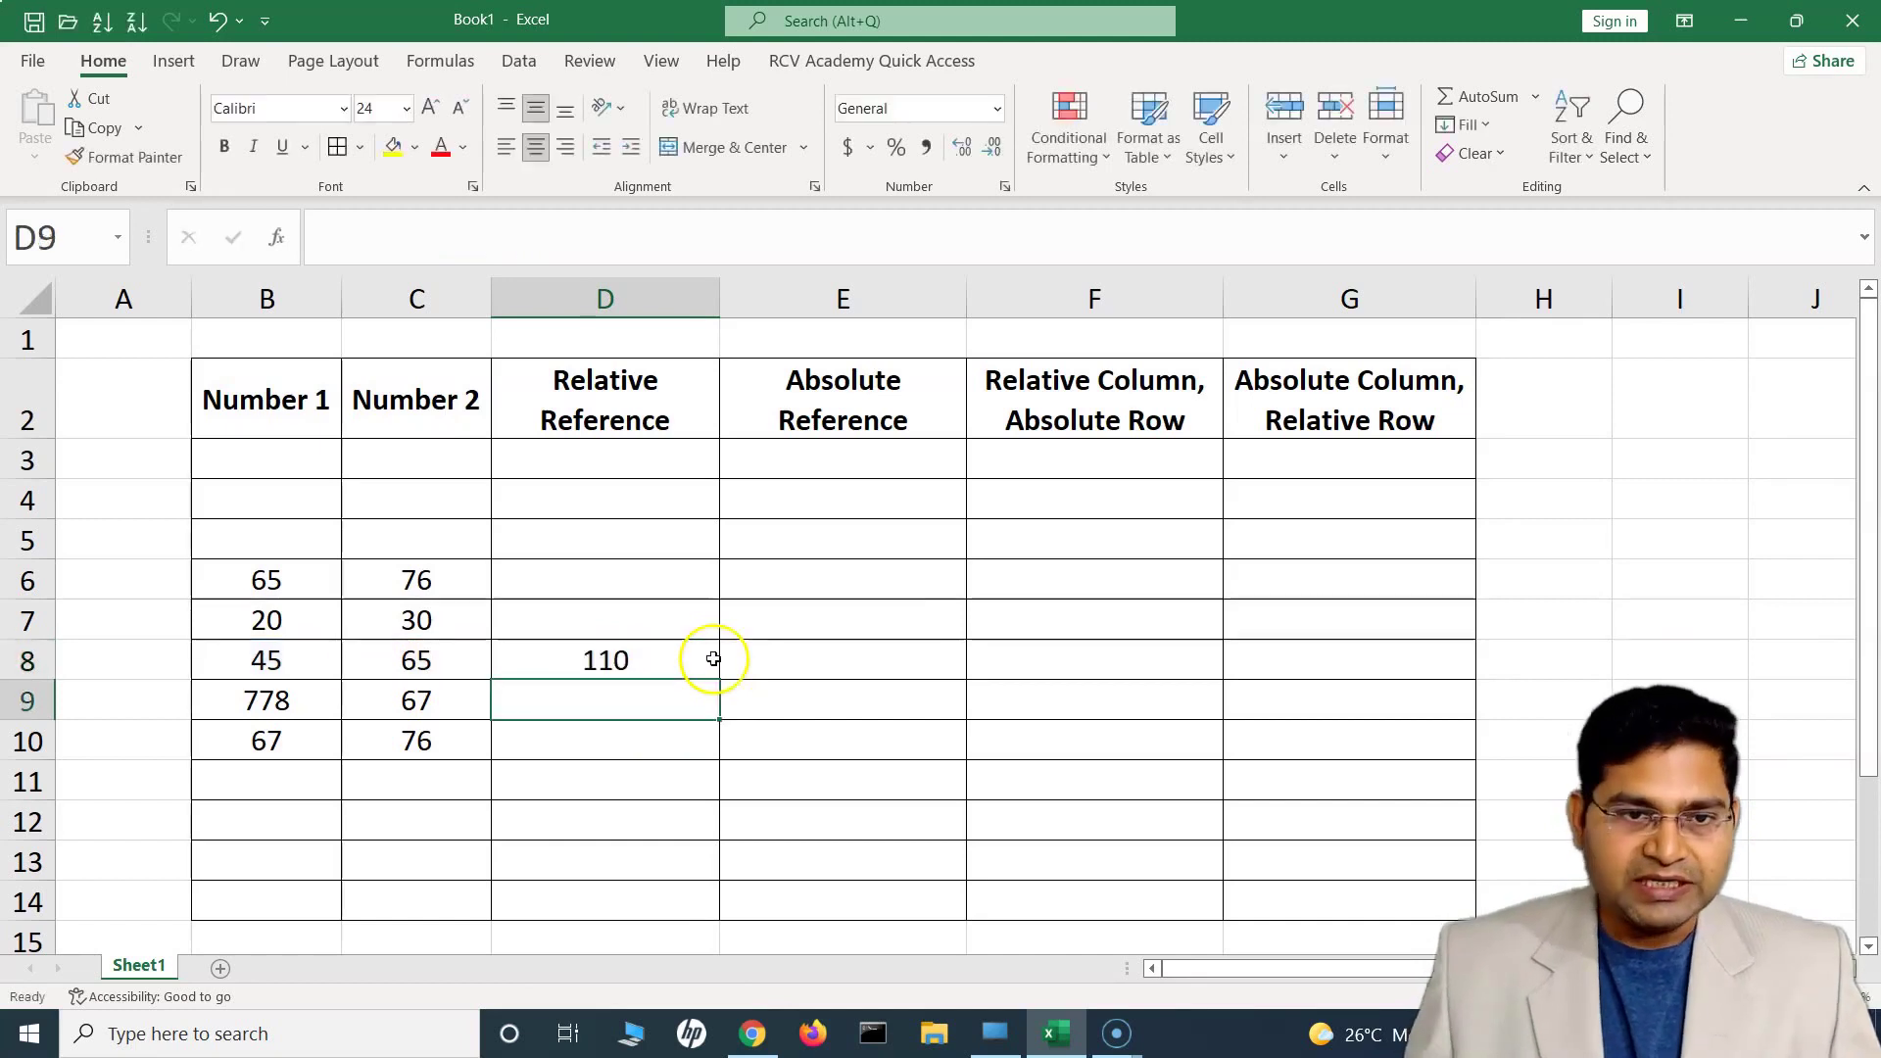
Fill the sum formula from D8 down through D10.
left_click(284, 662)
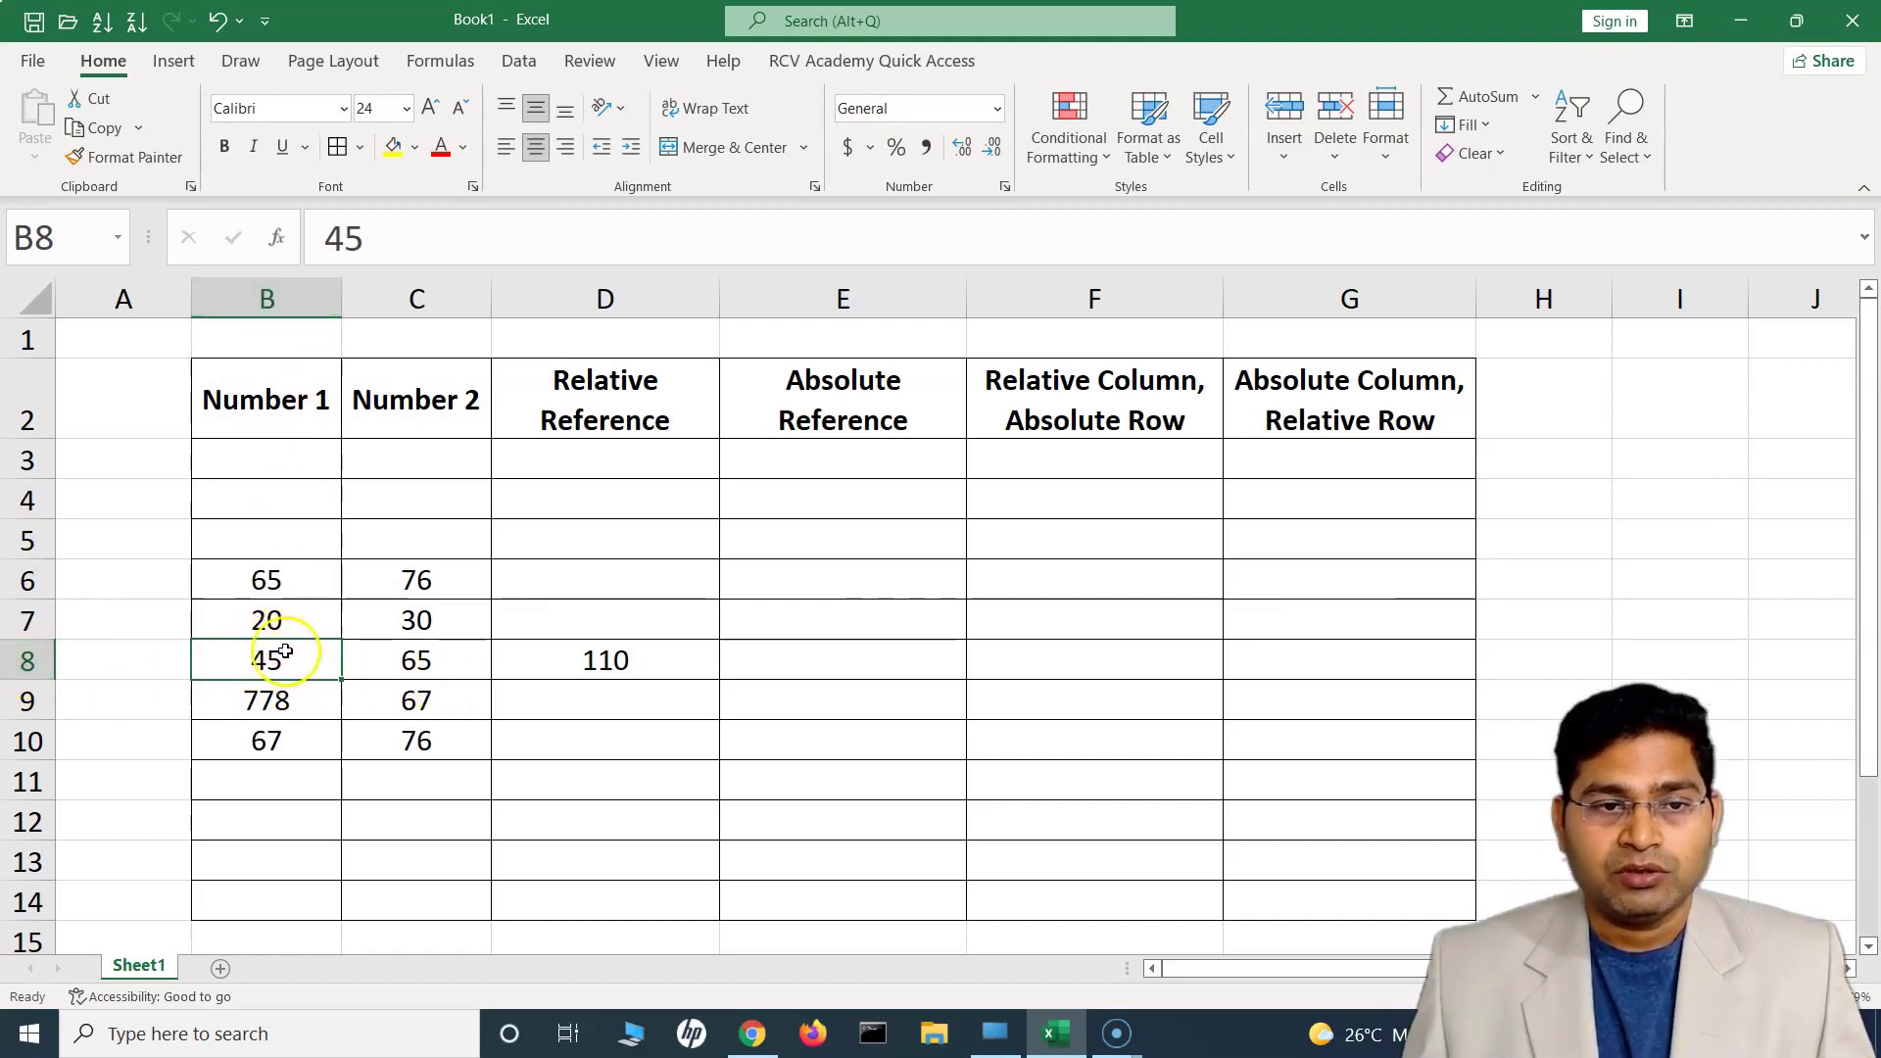
left_click(382, 654)
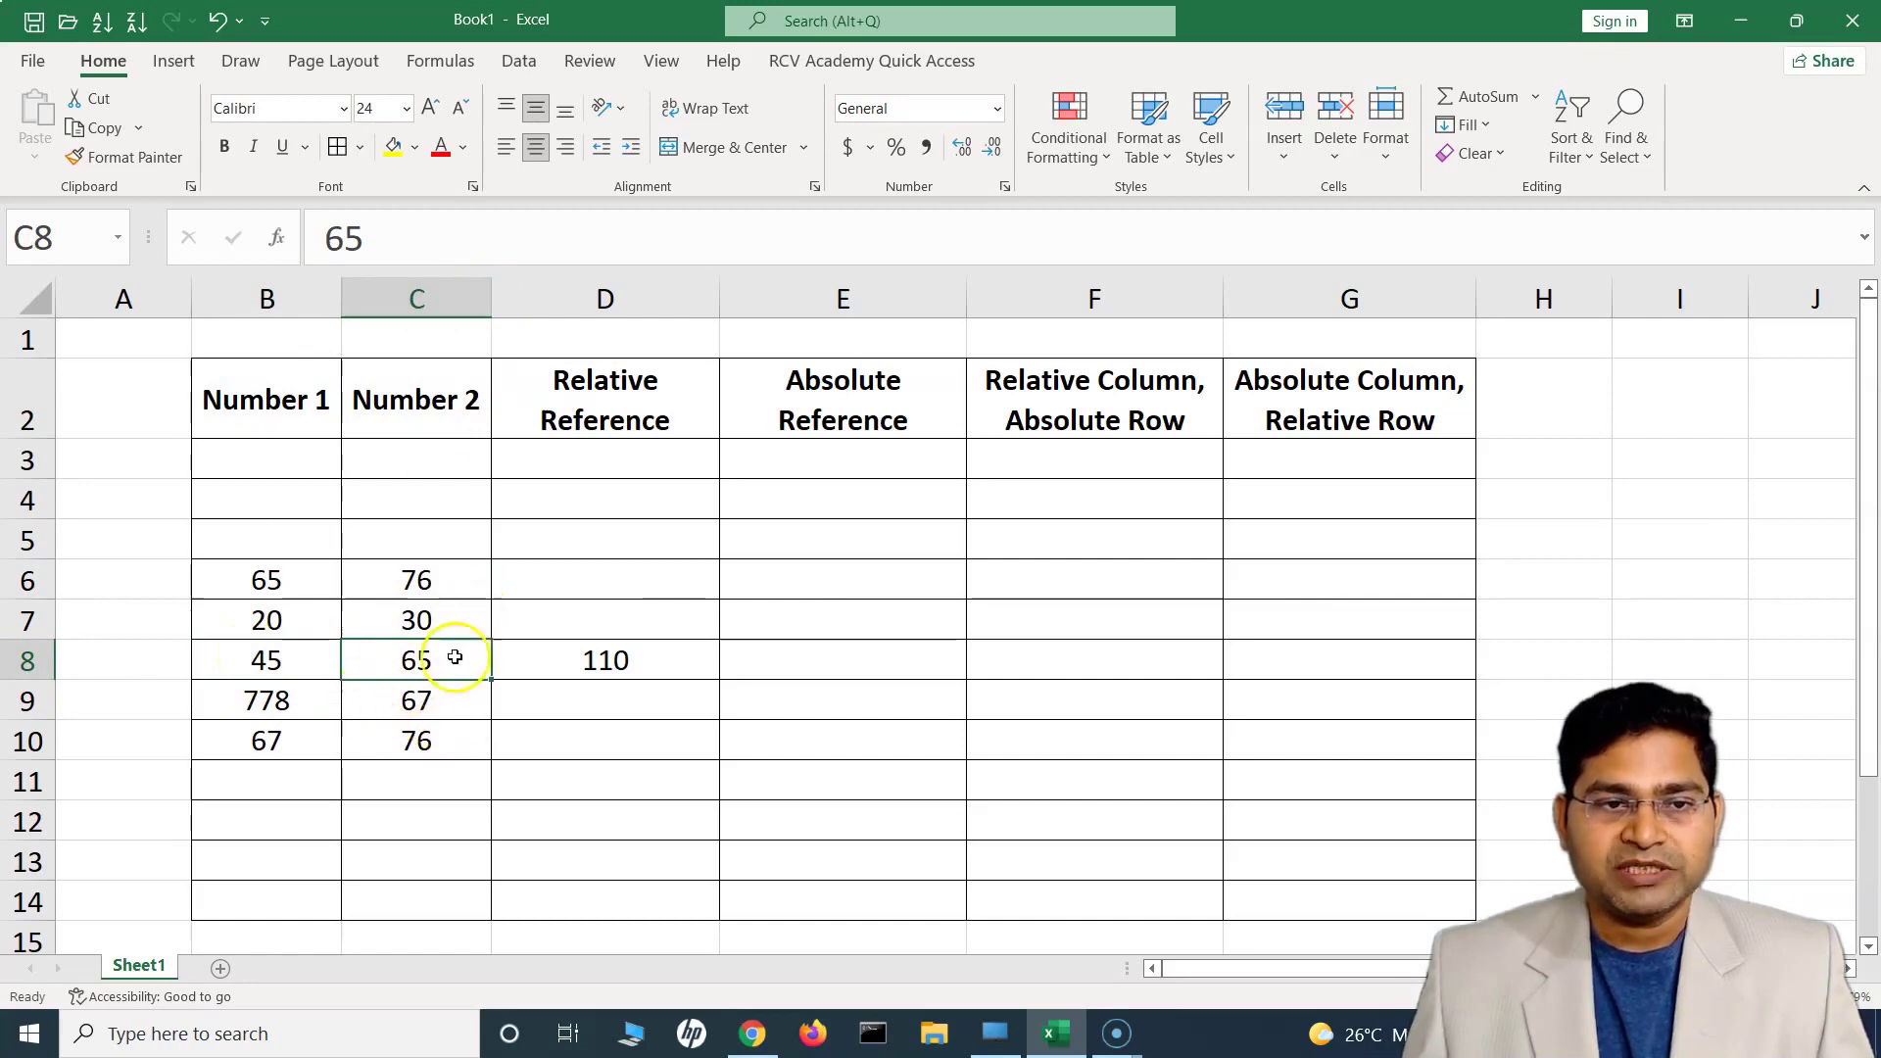
left_click(596, 669)
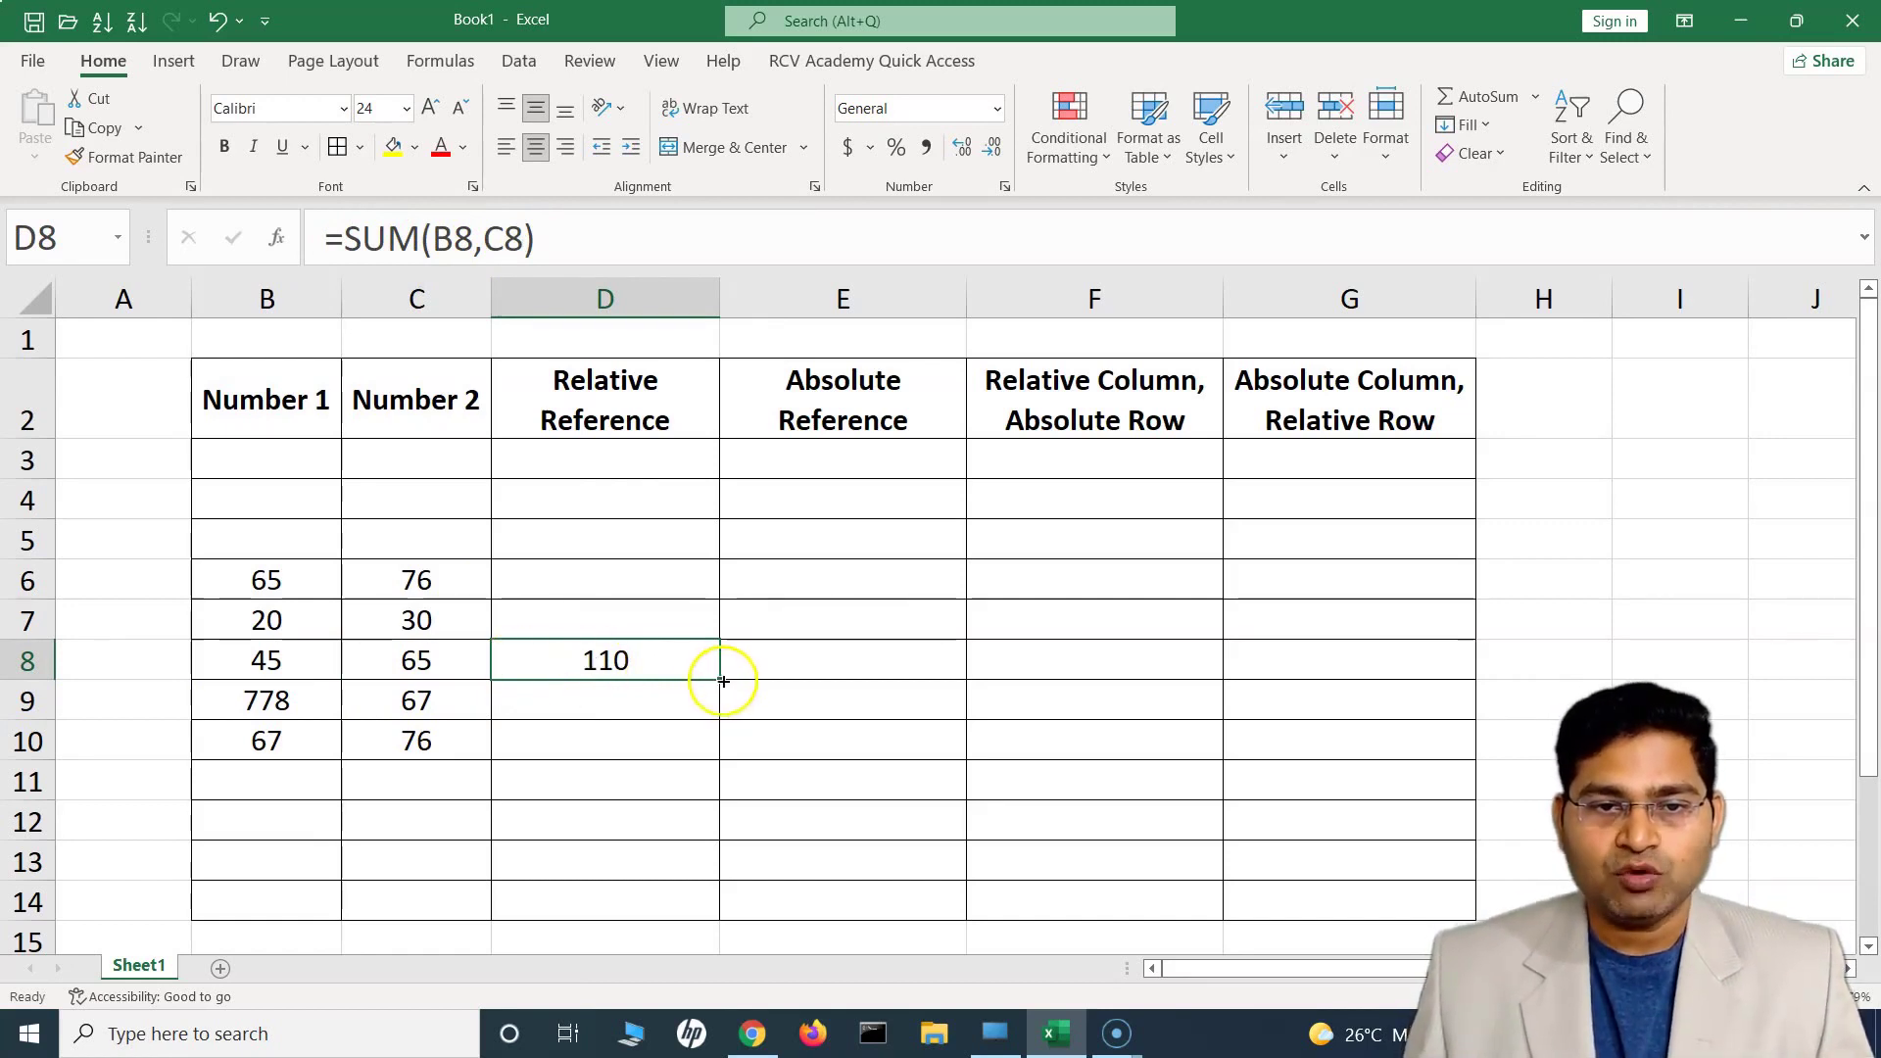
left_click_drag(719, 680, 719, 769)
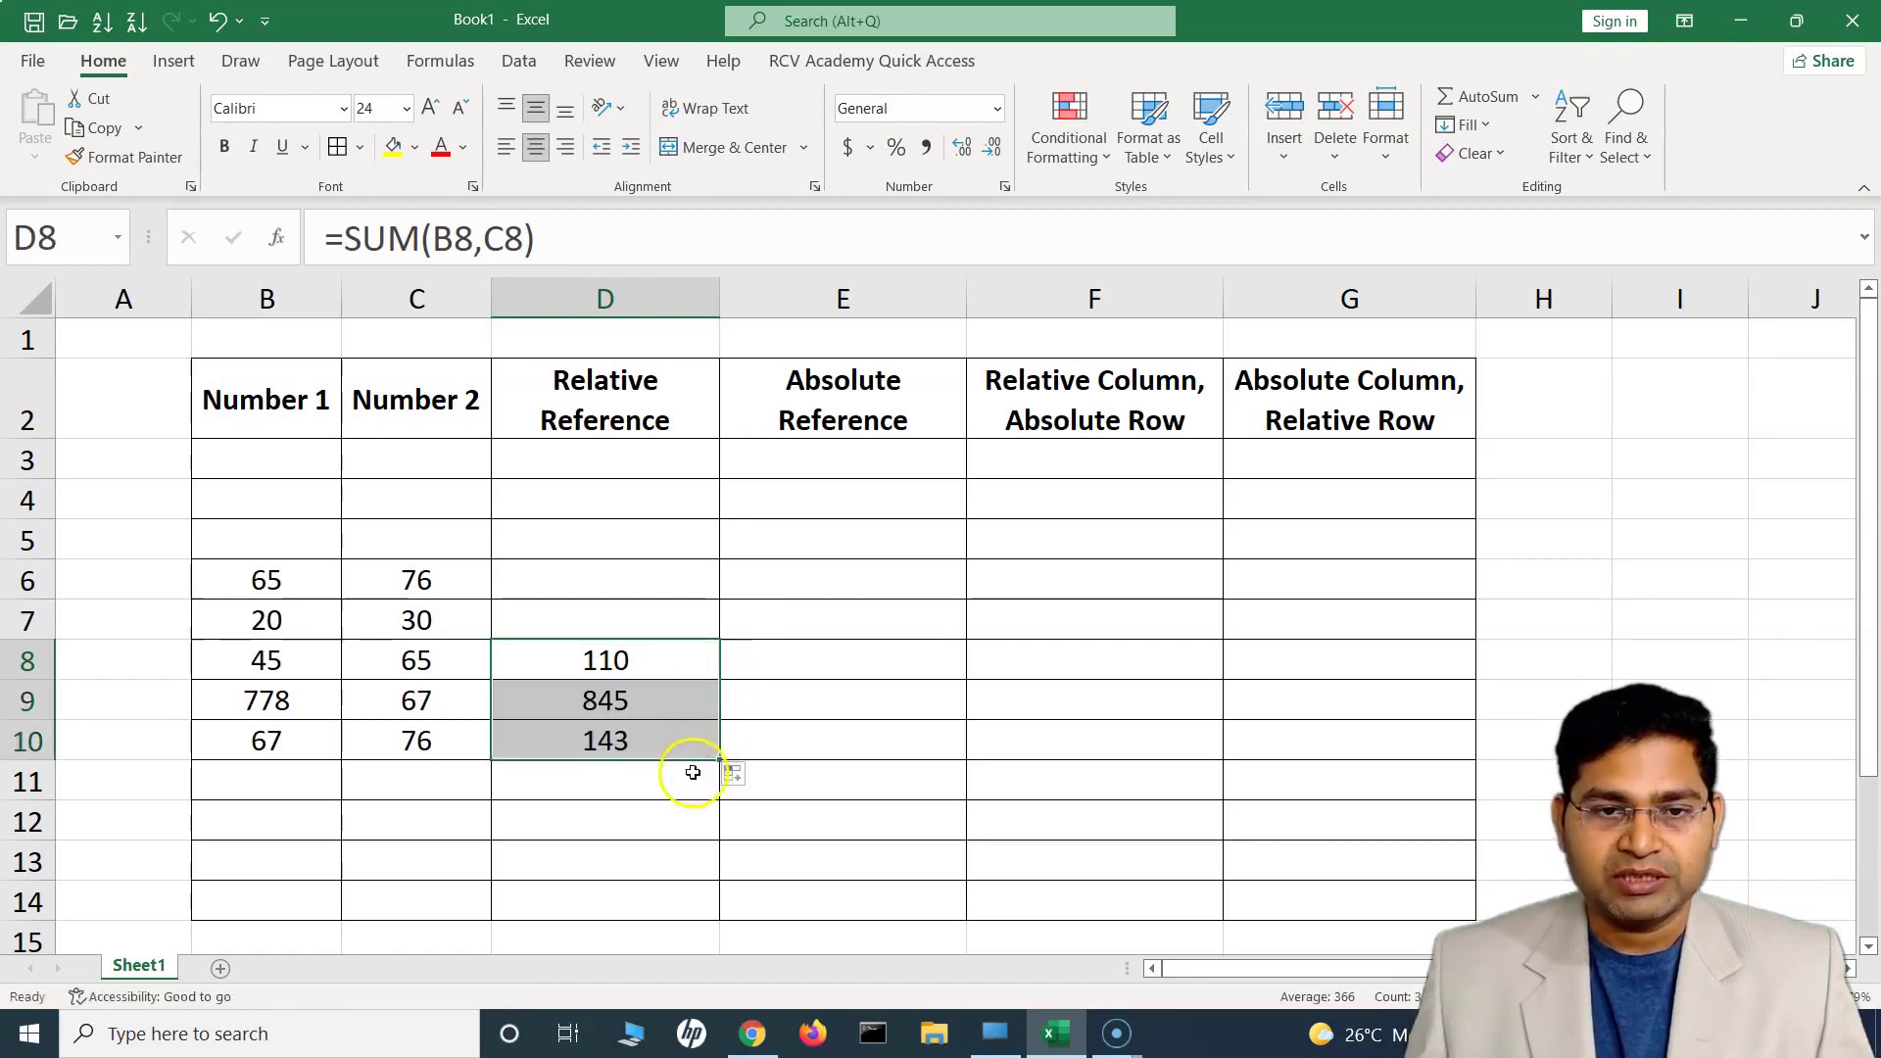
Examine the copied formulas in D9 and D10 and the Number 1 and Number 2 cells they reference.
left_click(656, 704)
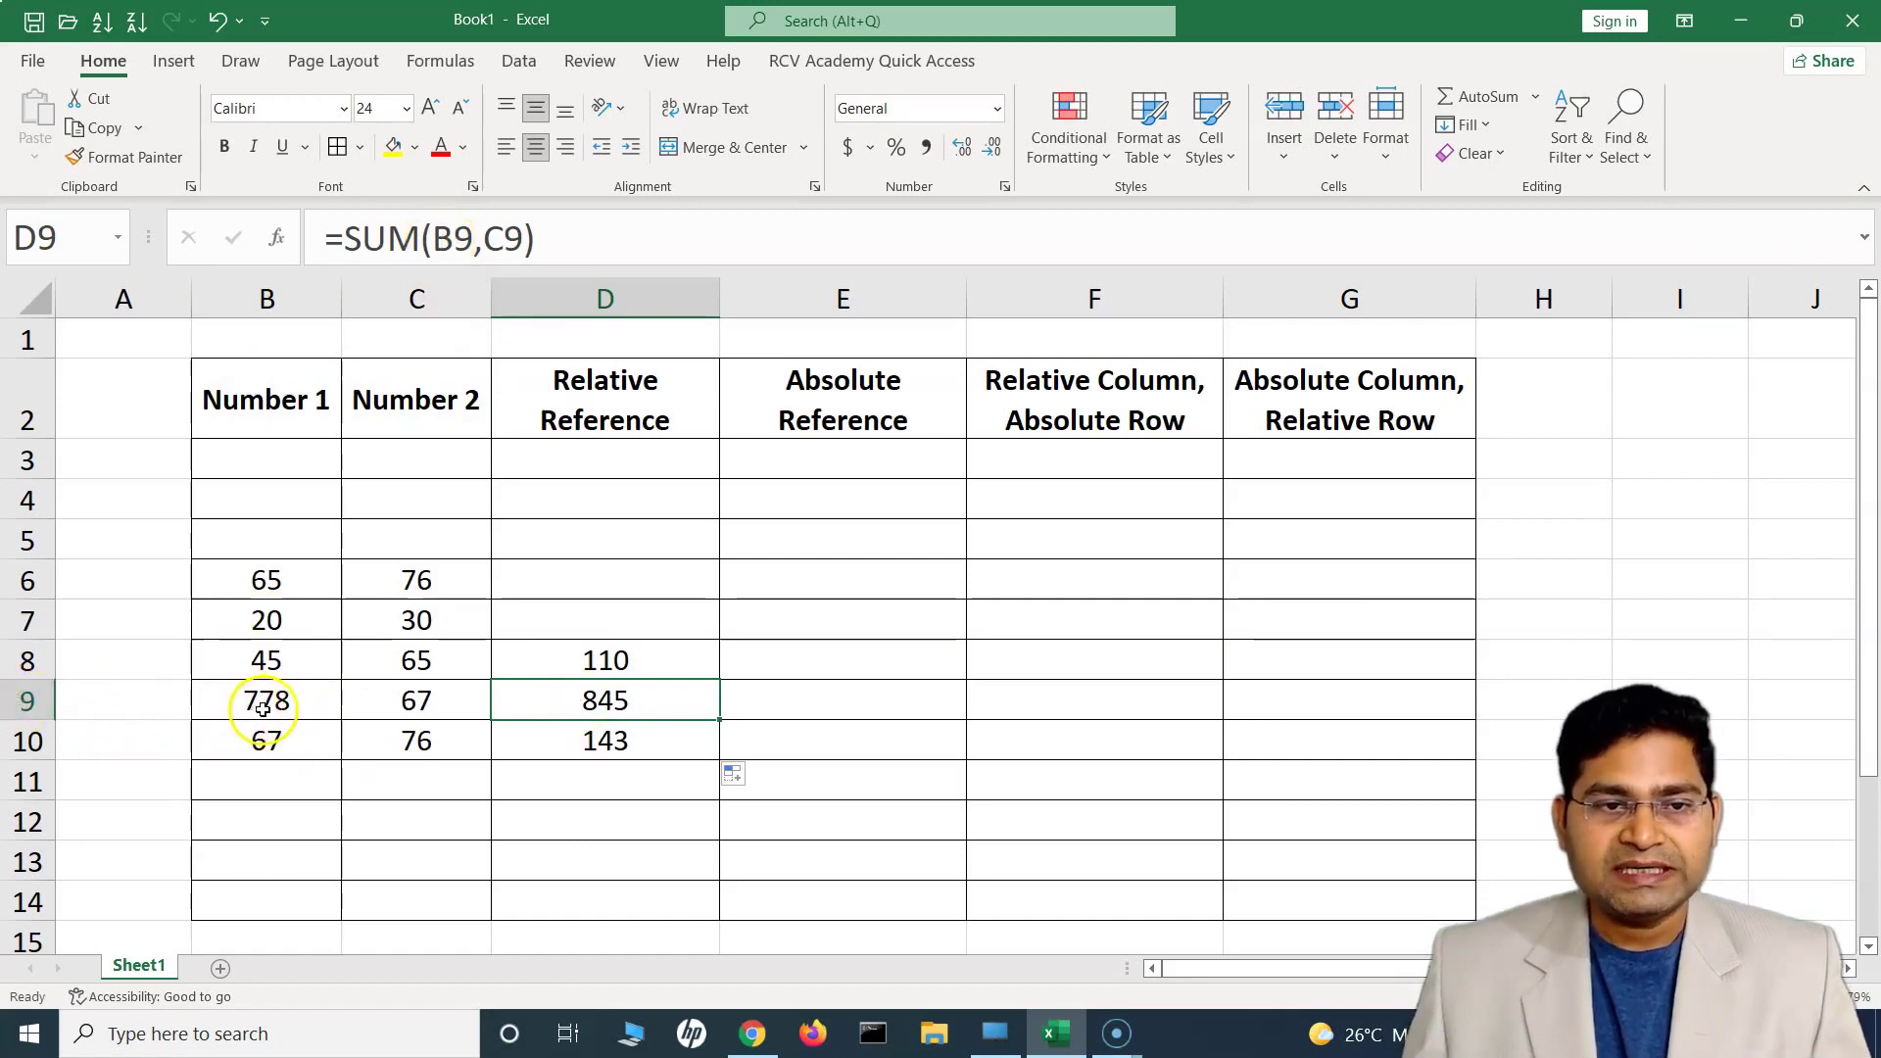
left_click(446, 708)
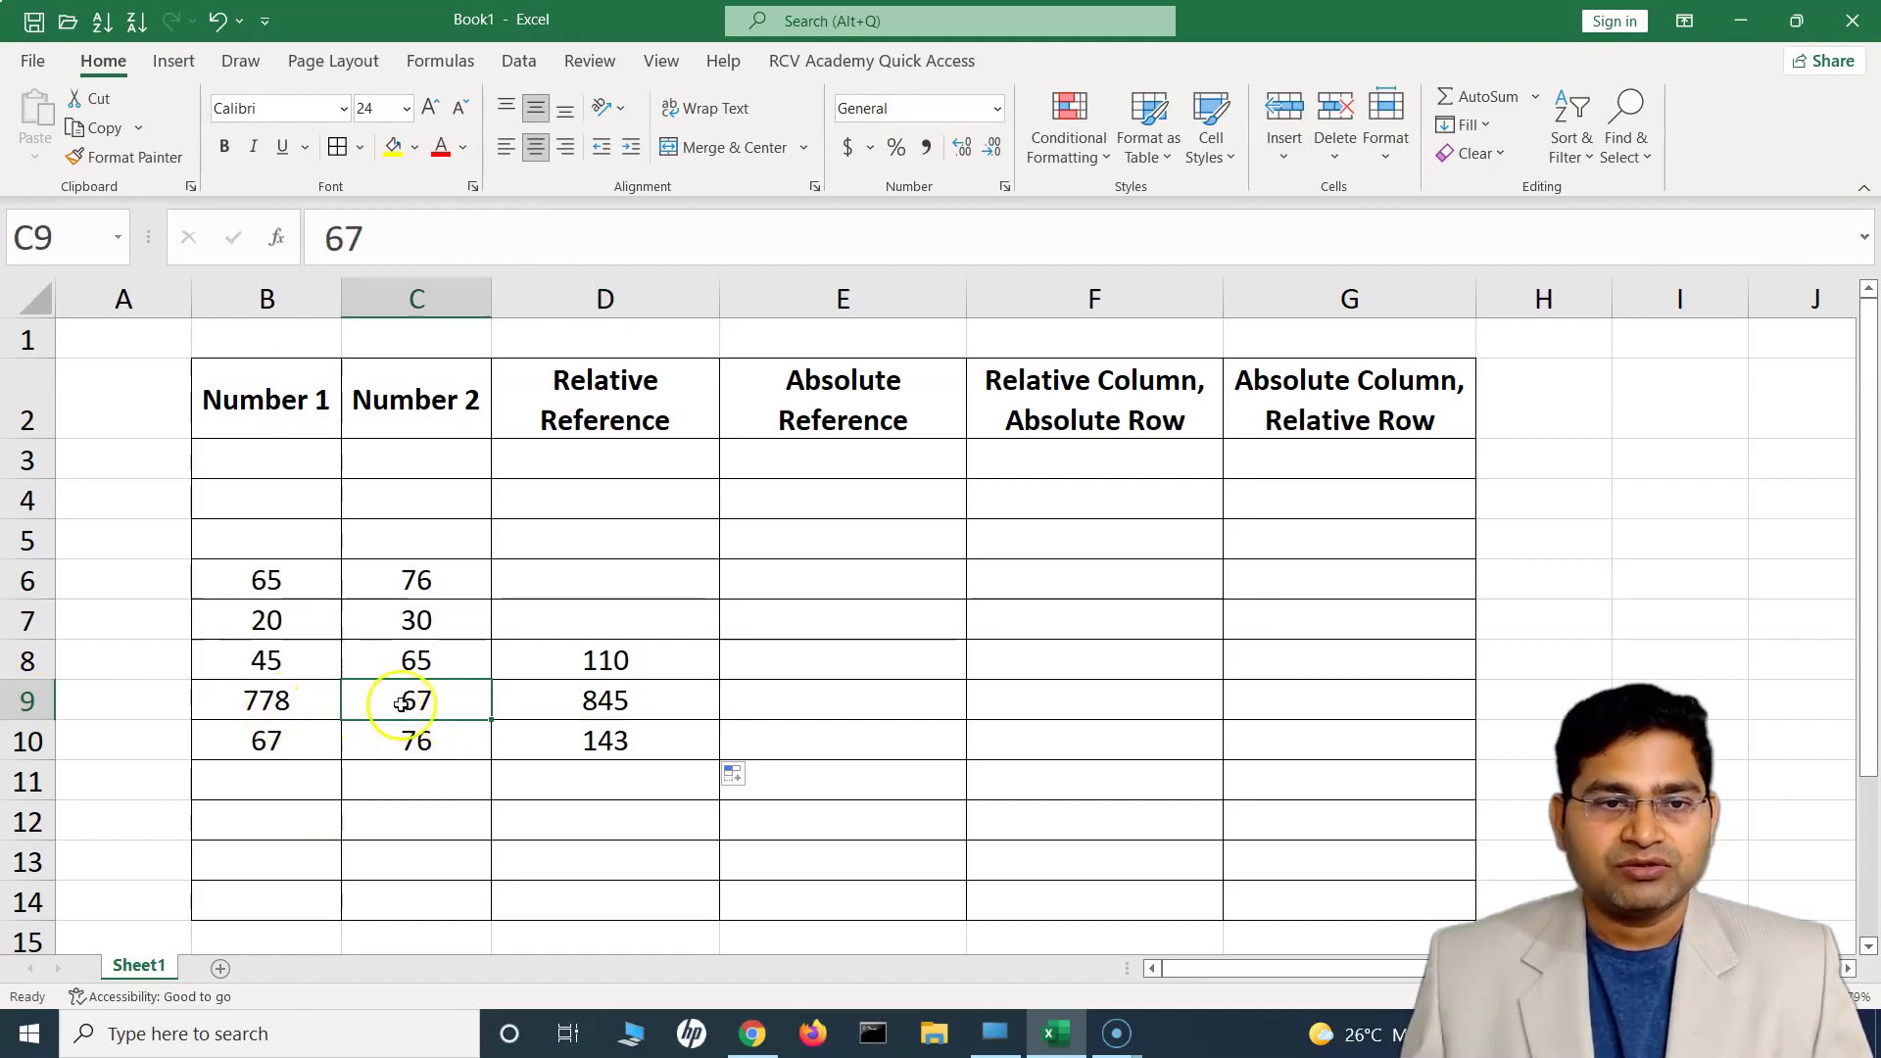
left_click(263, 701)
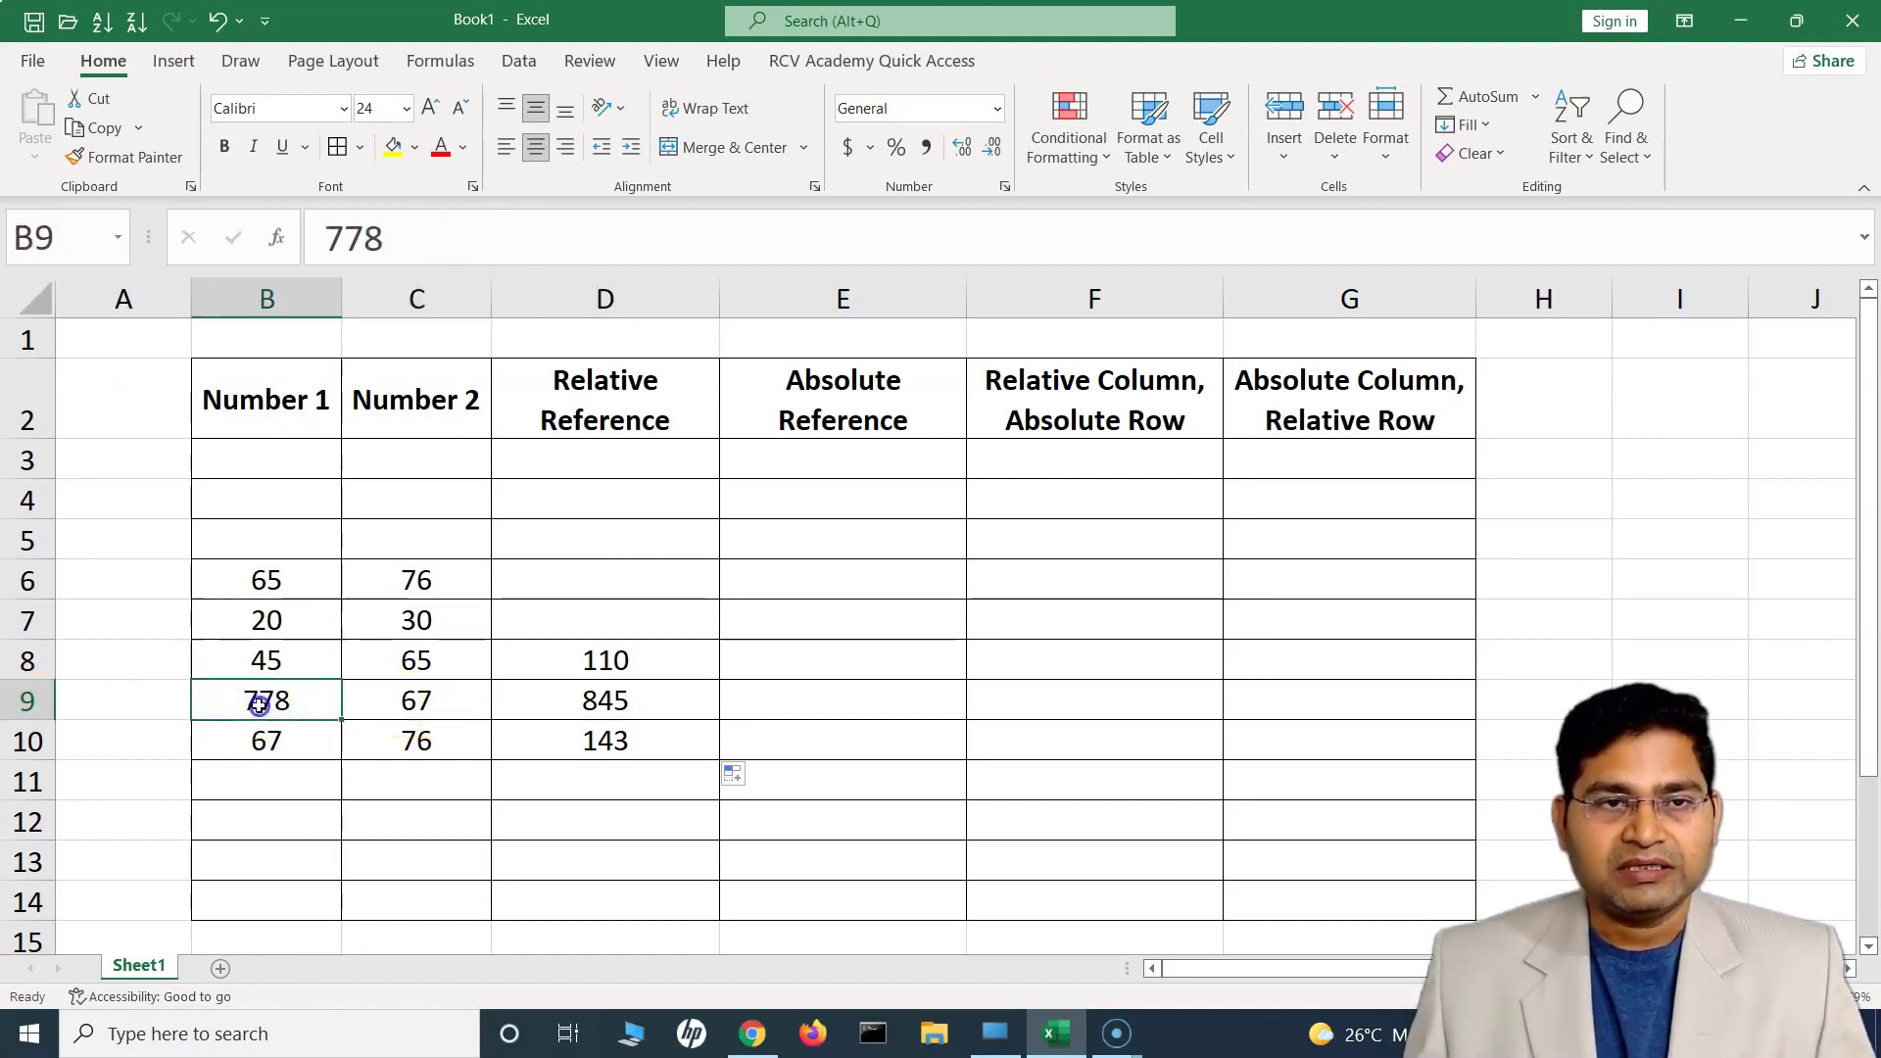
left_click(624, 706)
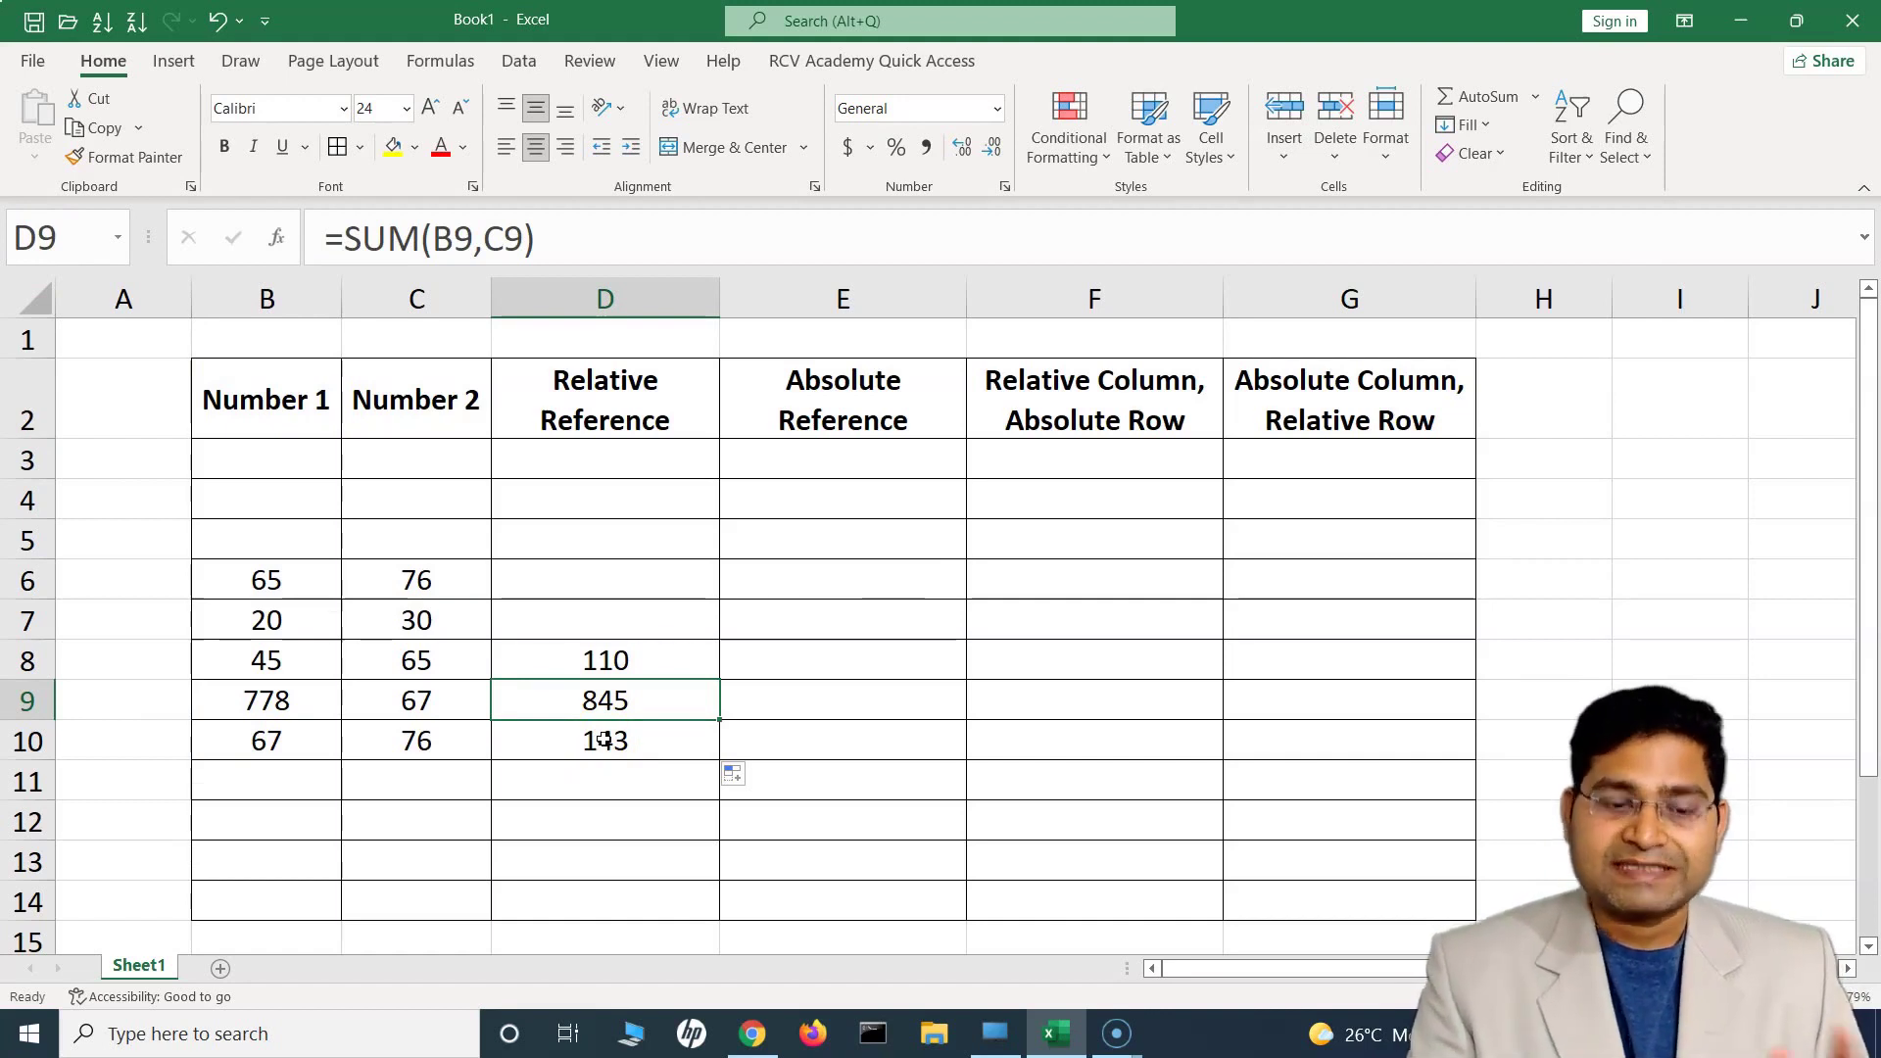
double_click(628, 703)
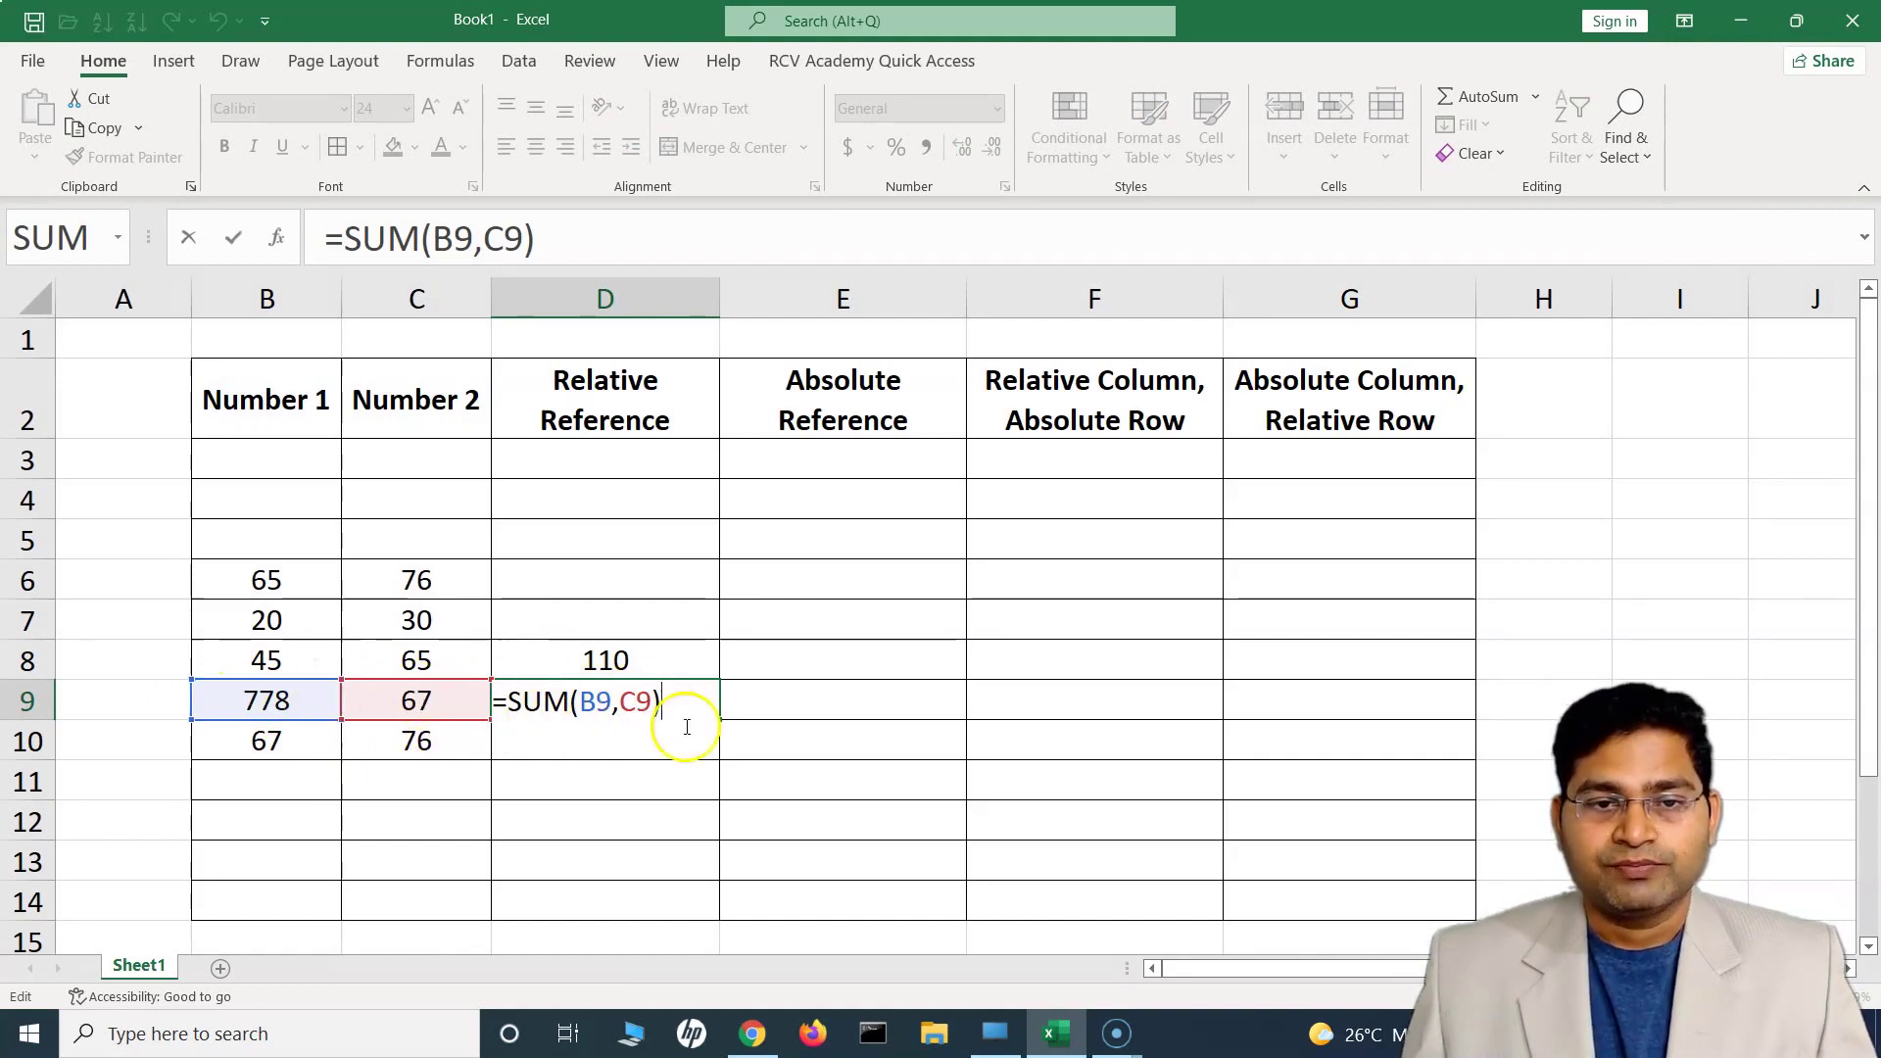
key("Return")
key("ctrl+d")
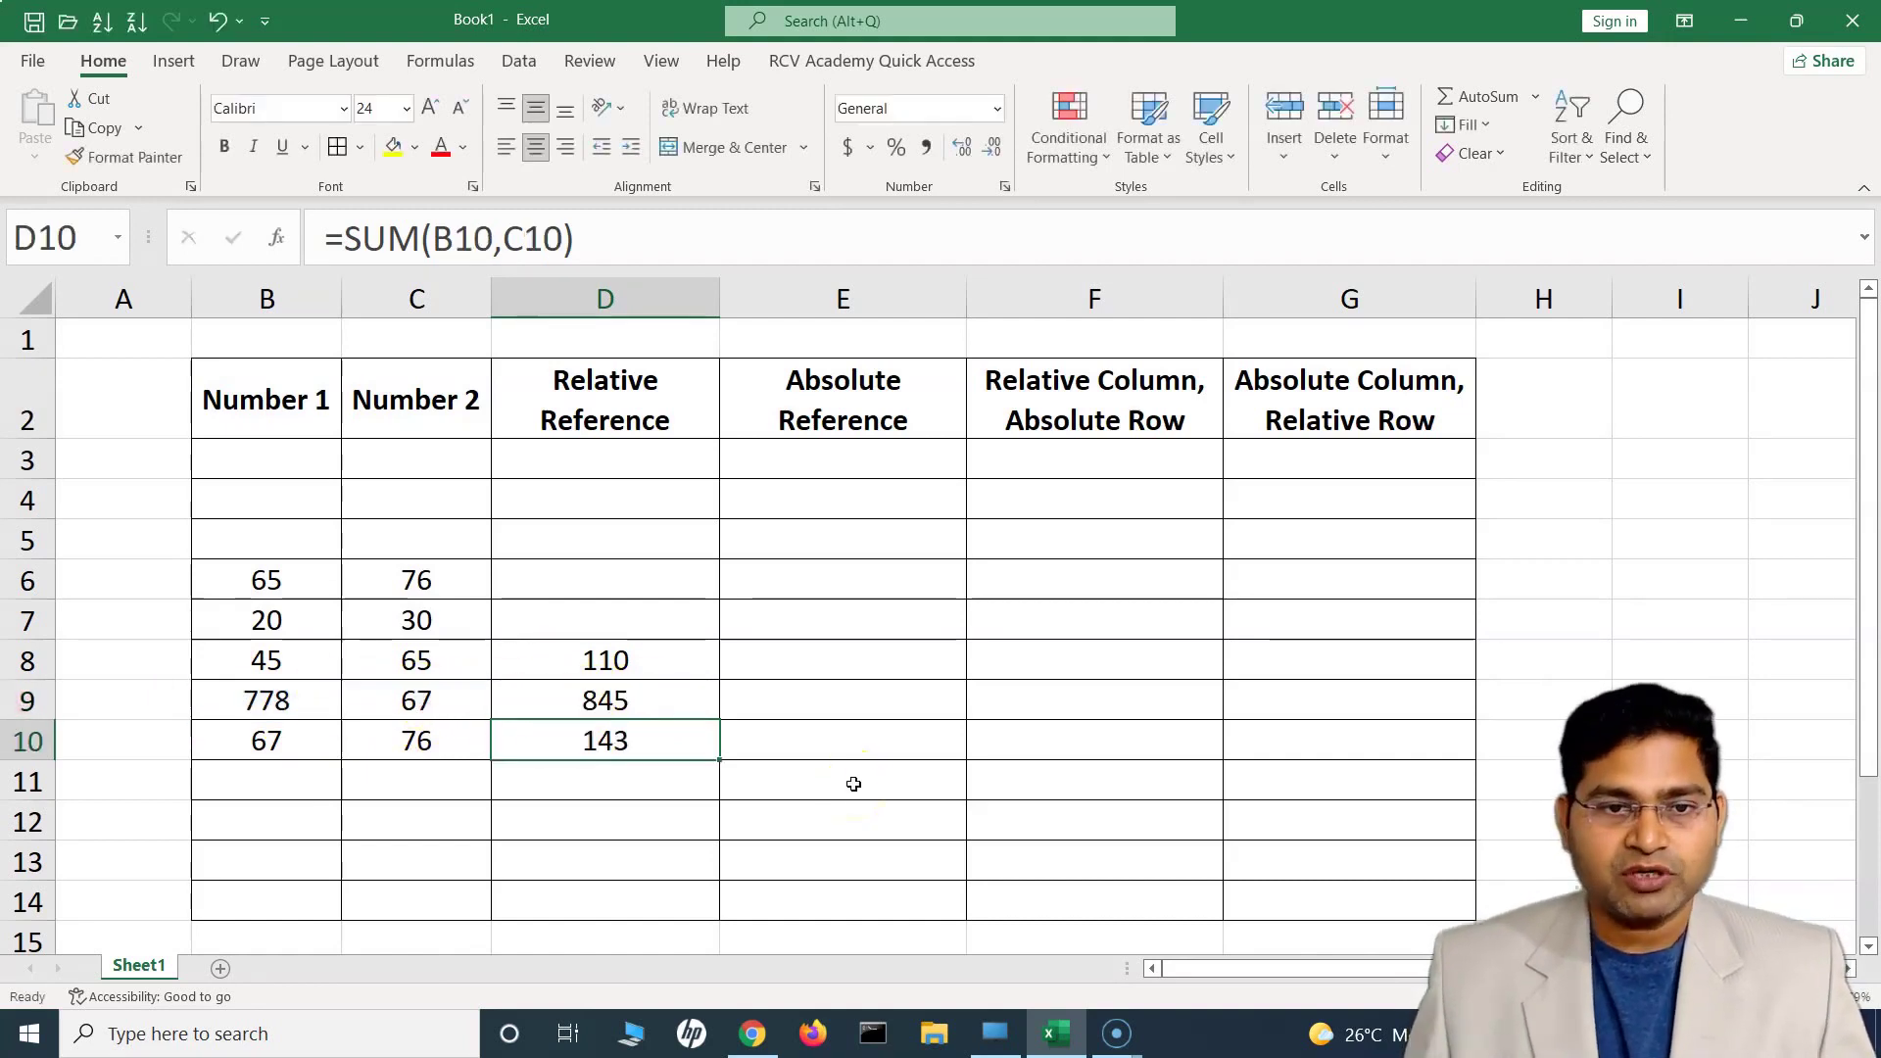
double_click(642, 738)
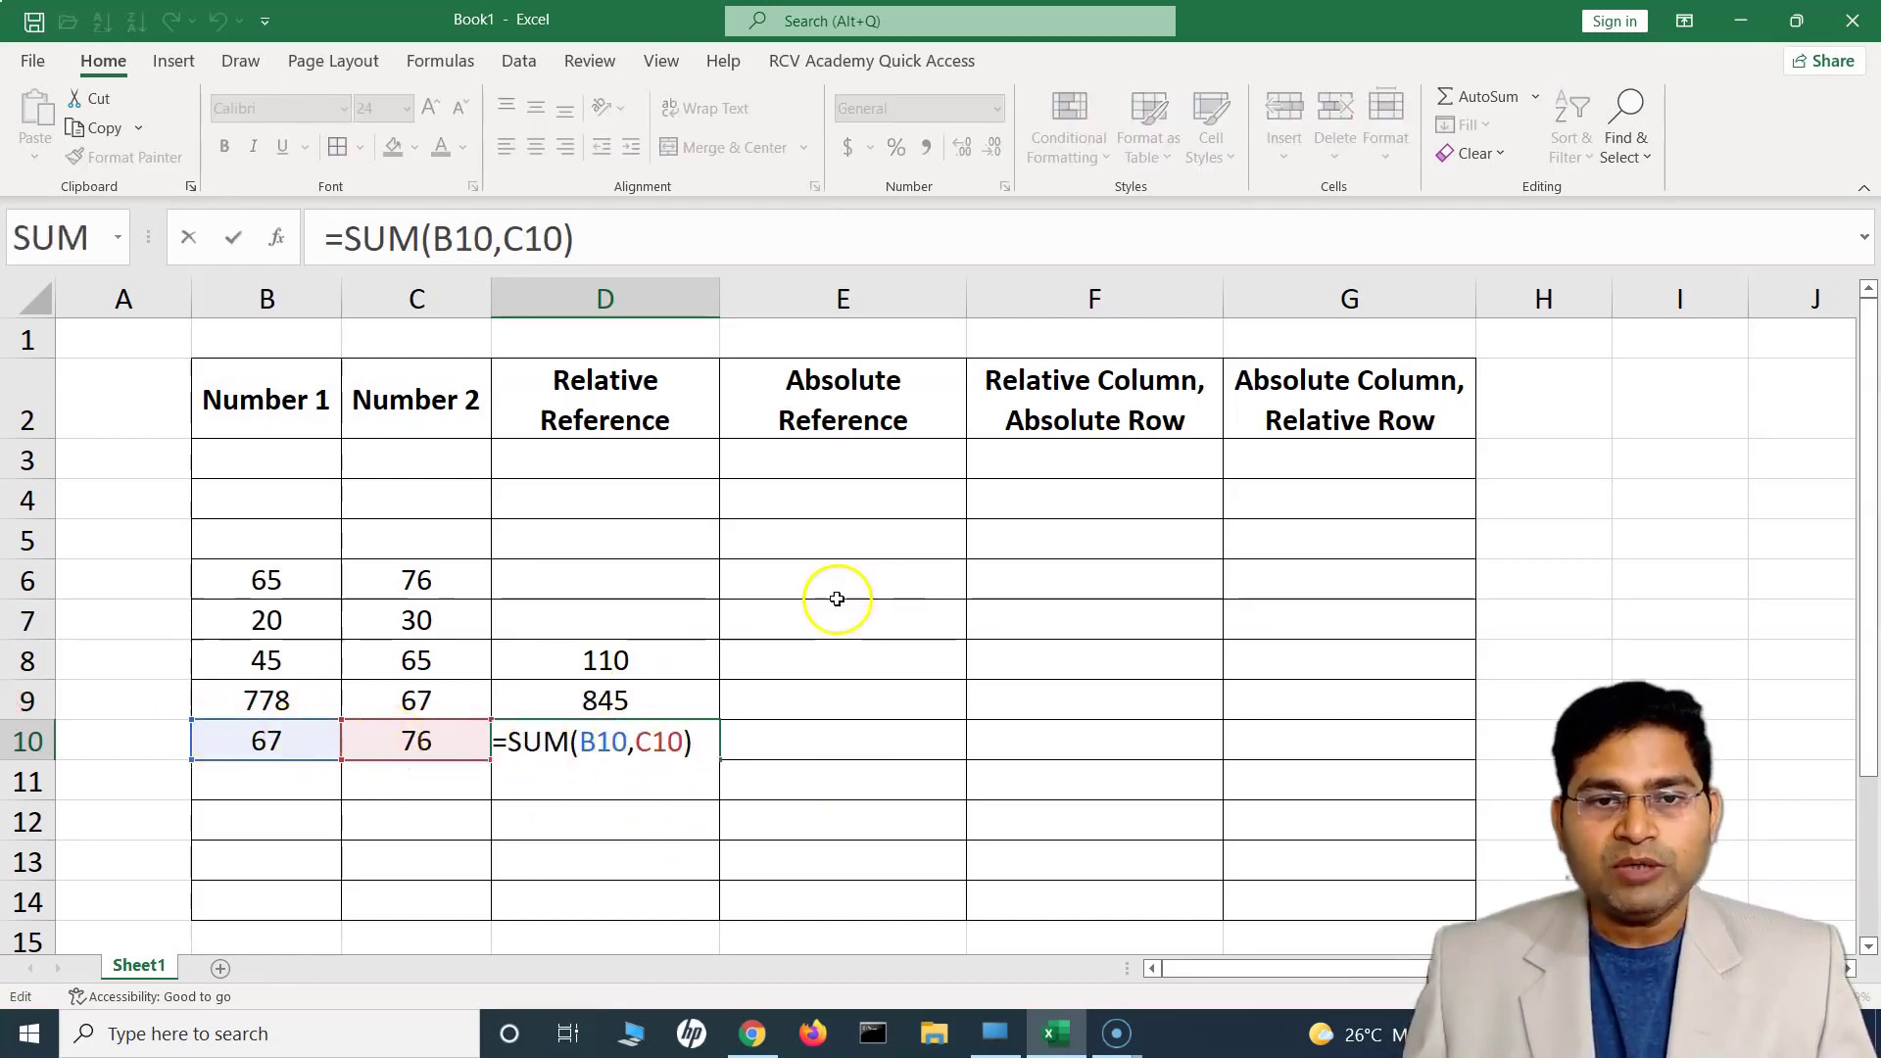
Write the formula =SUM(B7,C7) in cell E7 of the Absolute Reference column.
left_click(819, 626)
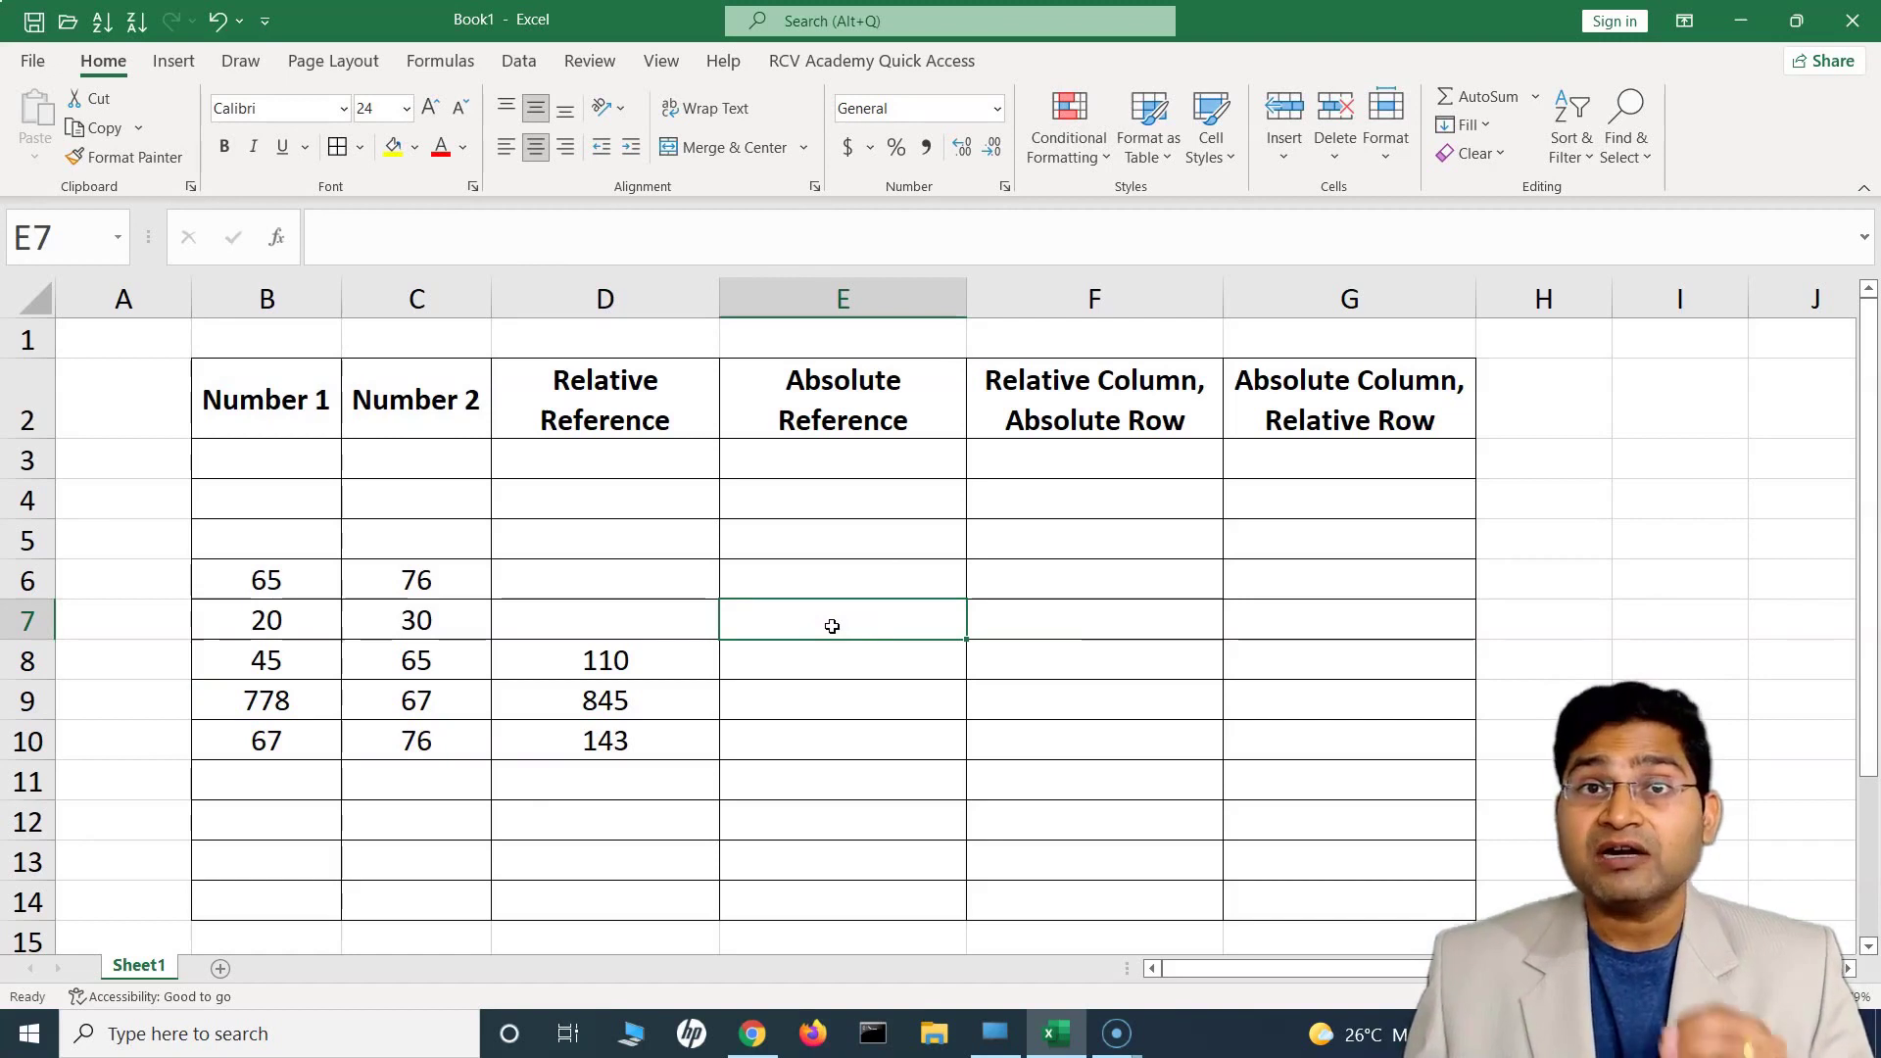
left_click(817, 663)
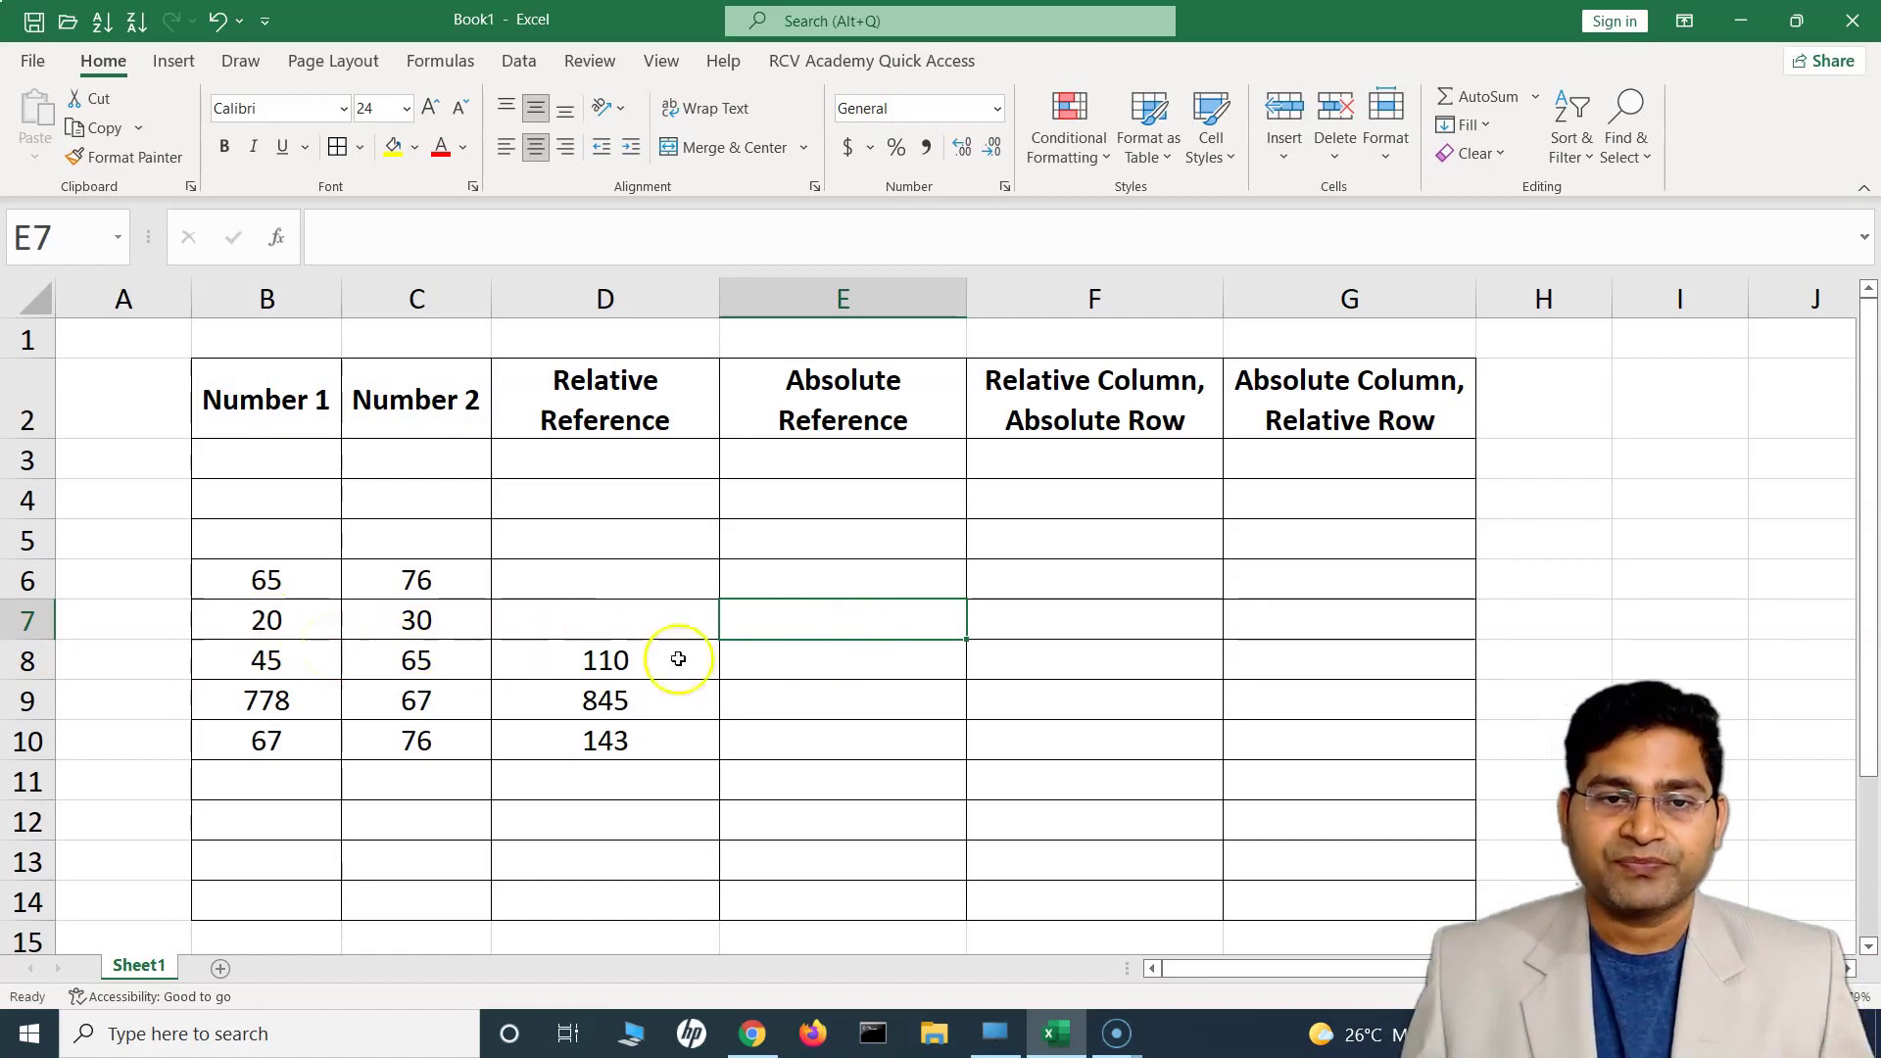
type("=SUM(")
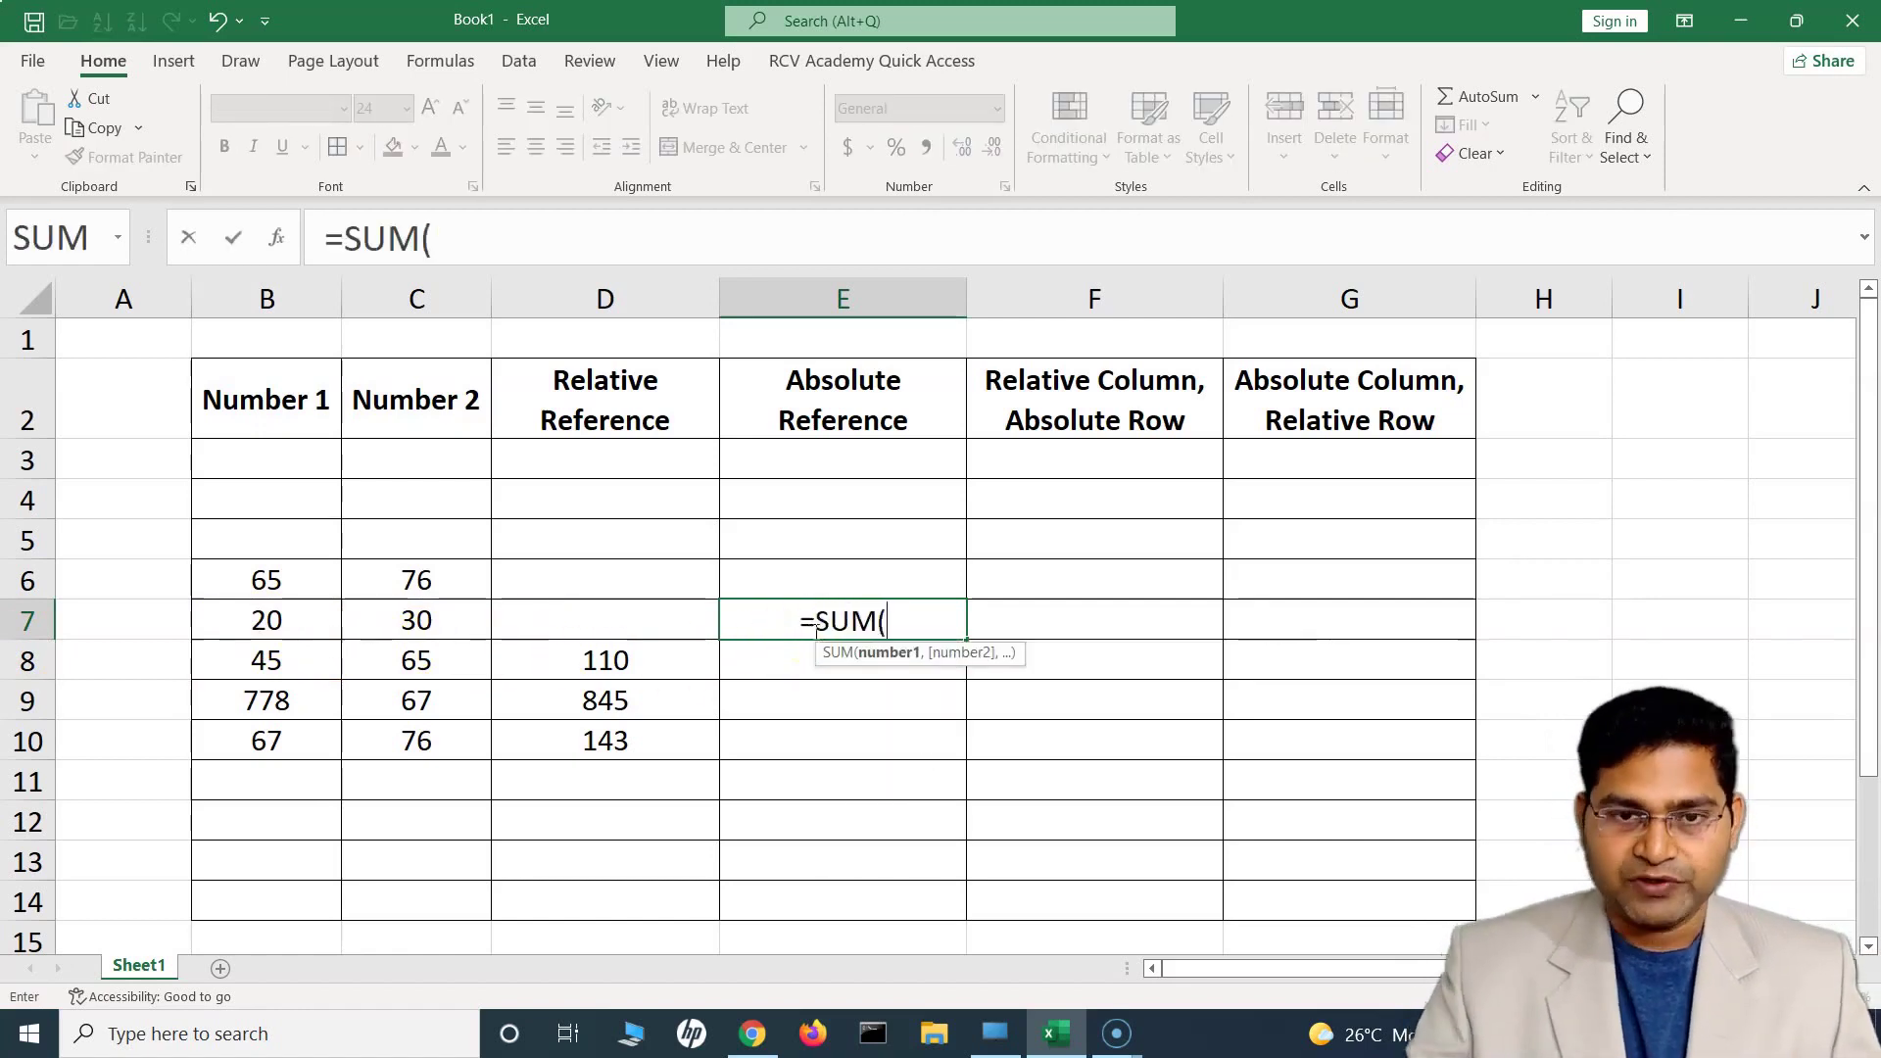
left_click(314, 618)
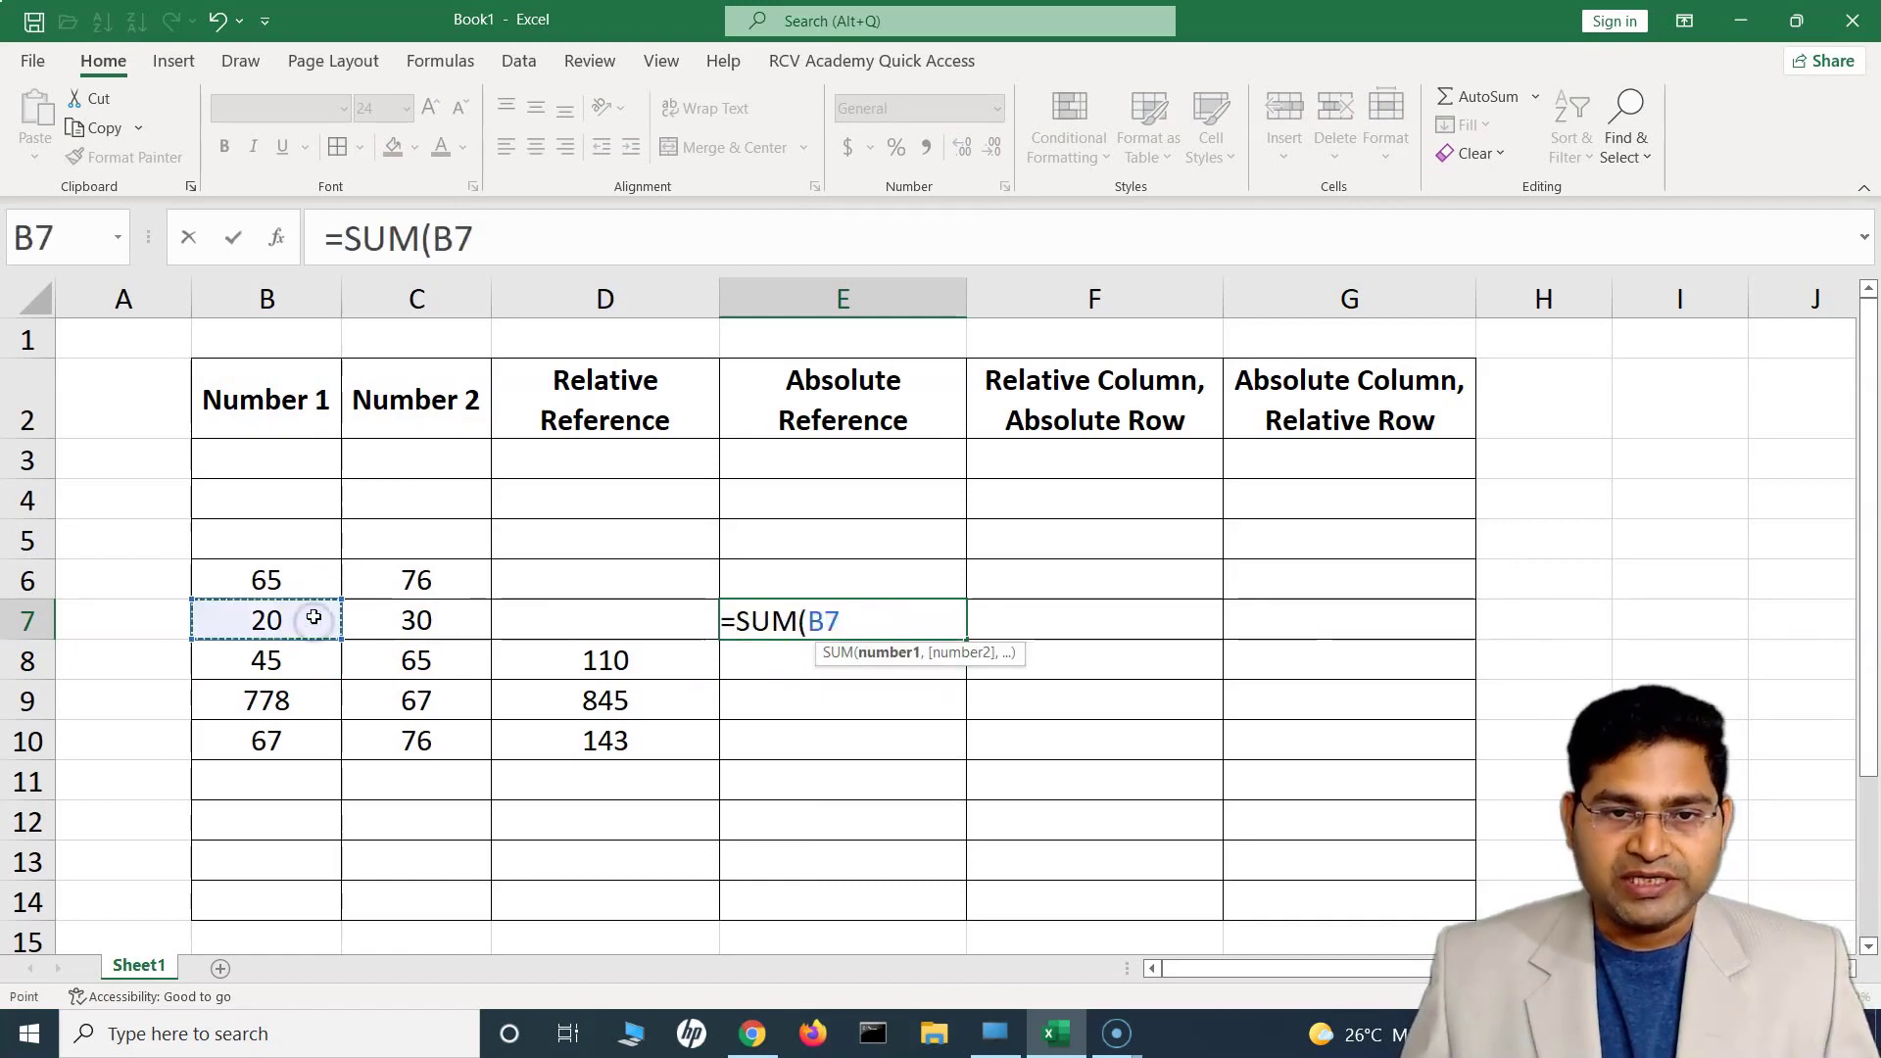
type(",")
left_click(415, 621)
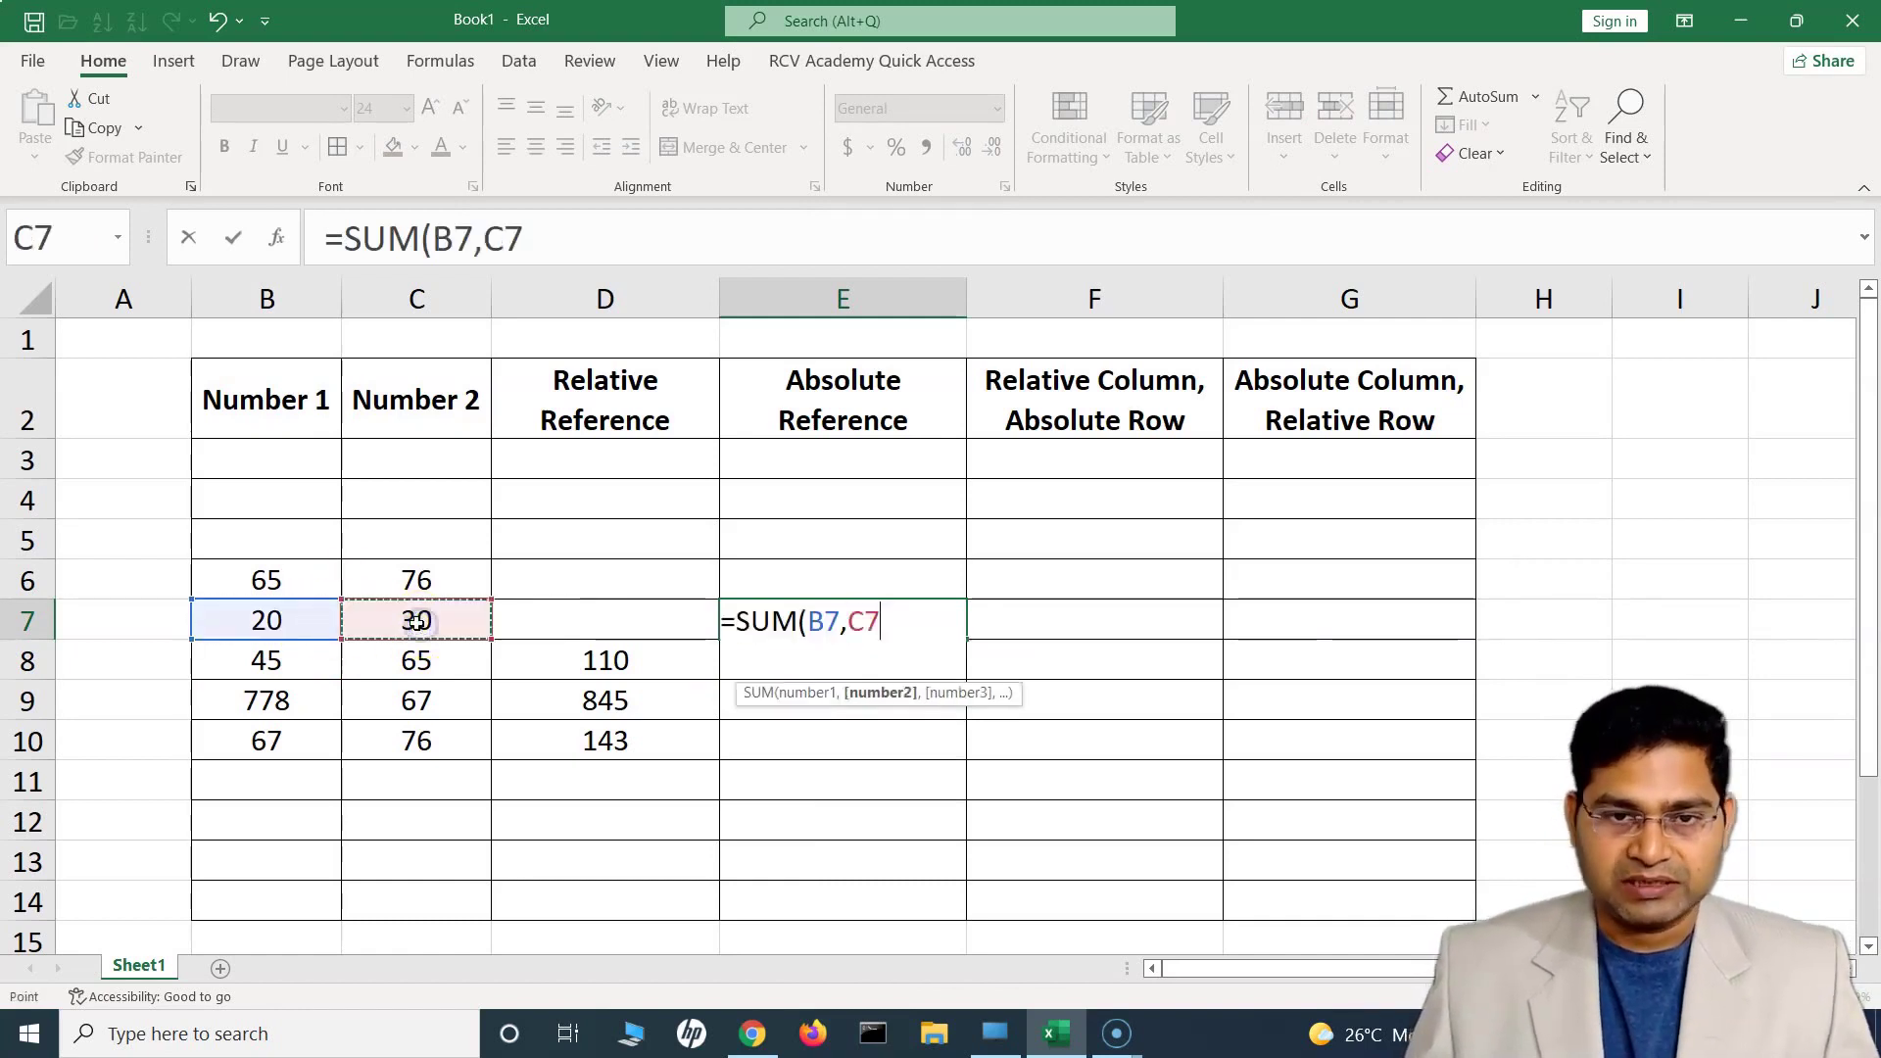
type(")")
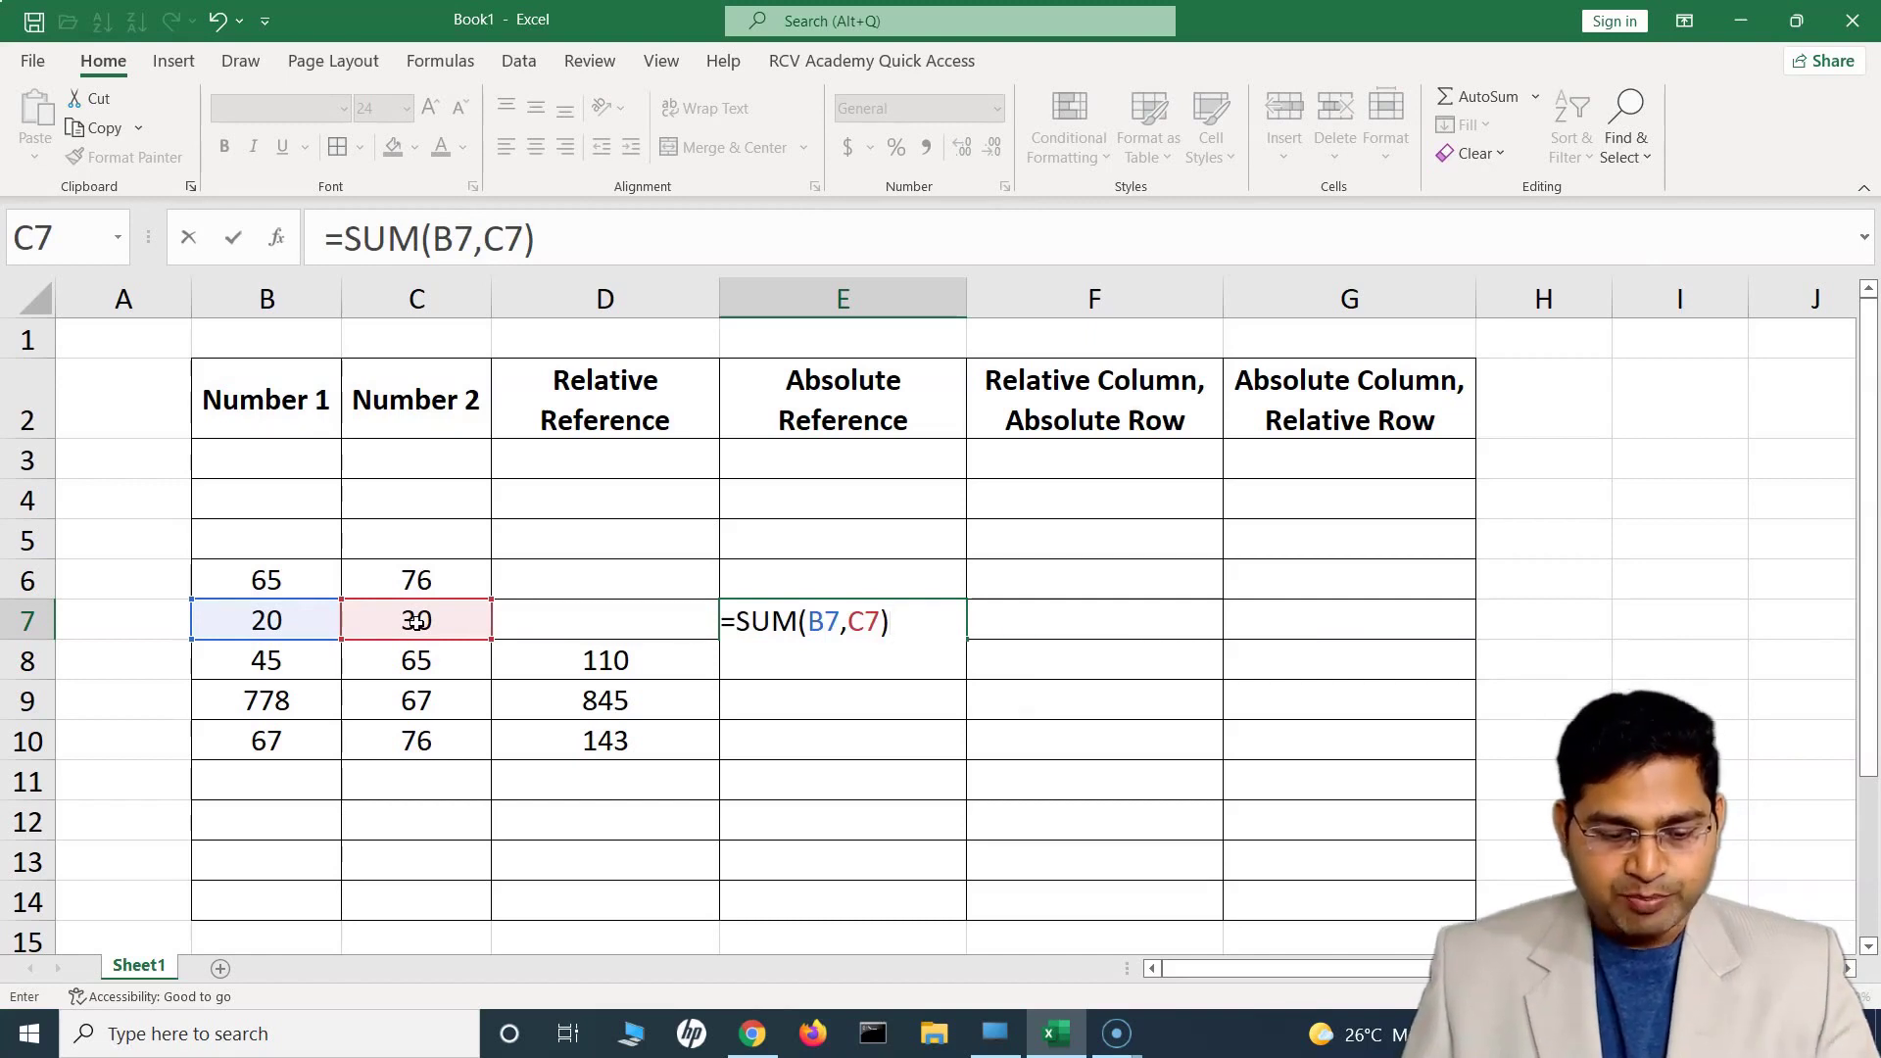
Make both references in the E7 formula absolute so that it reads =SUM($B$7,$C$7).
key("F4")
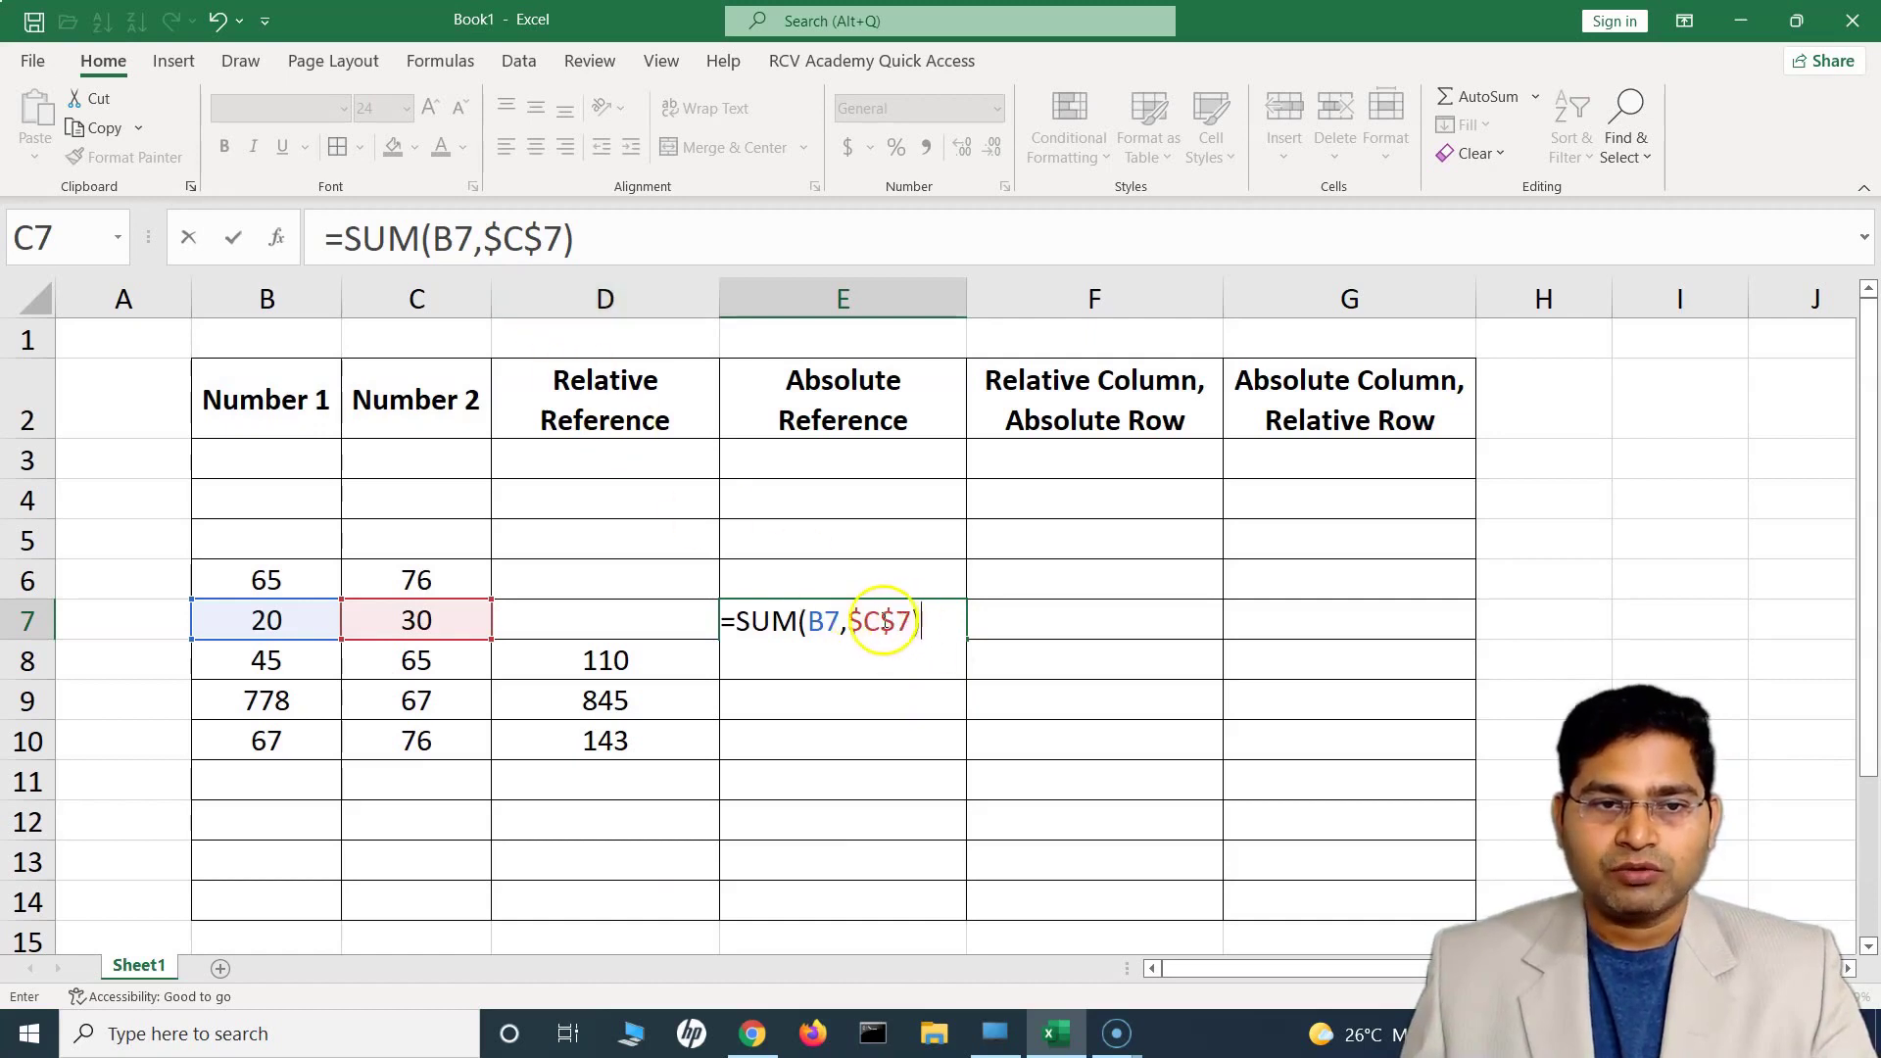
left_click(829, 621)
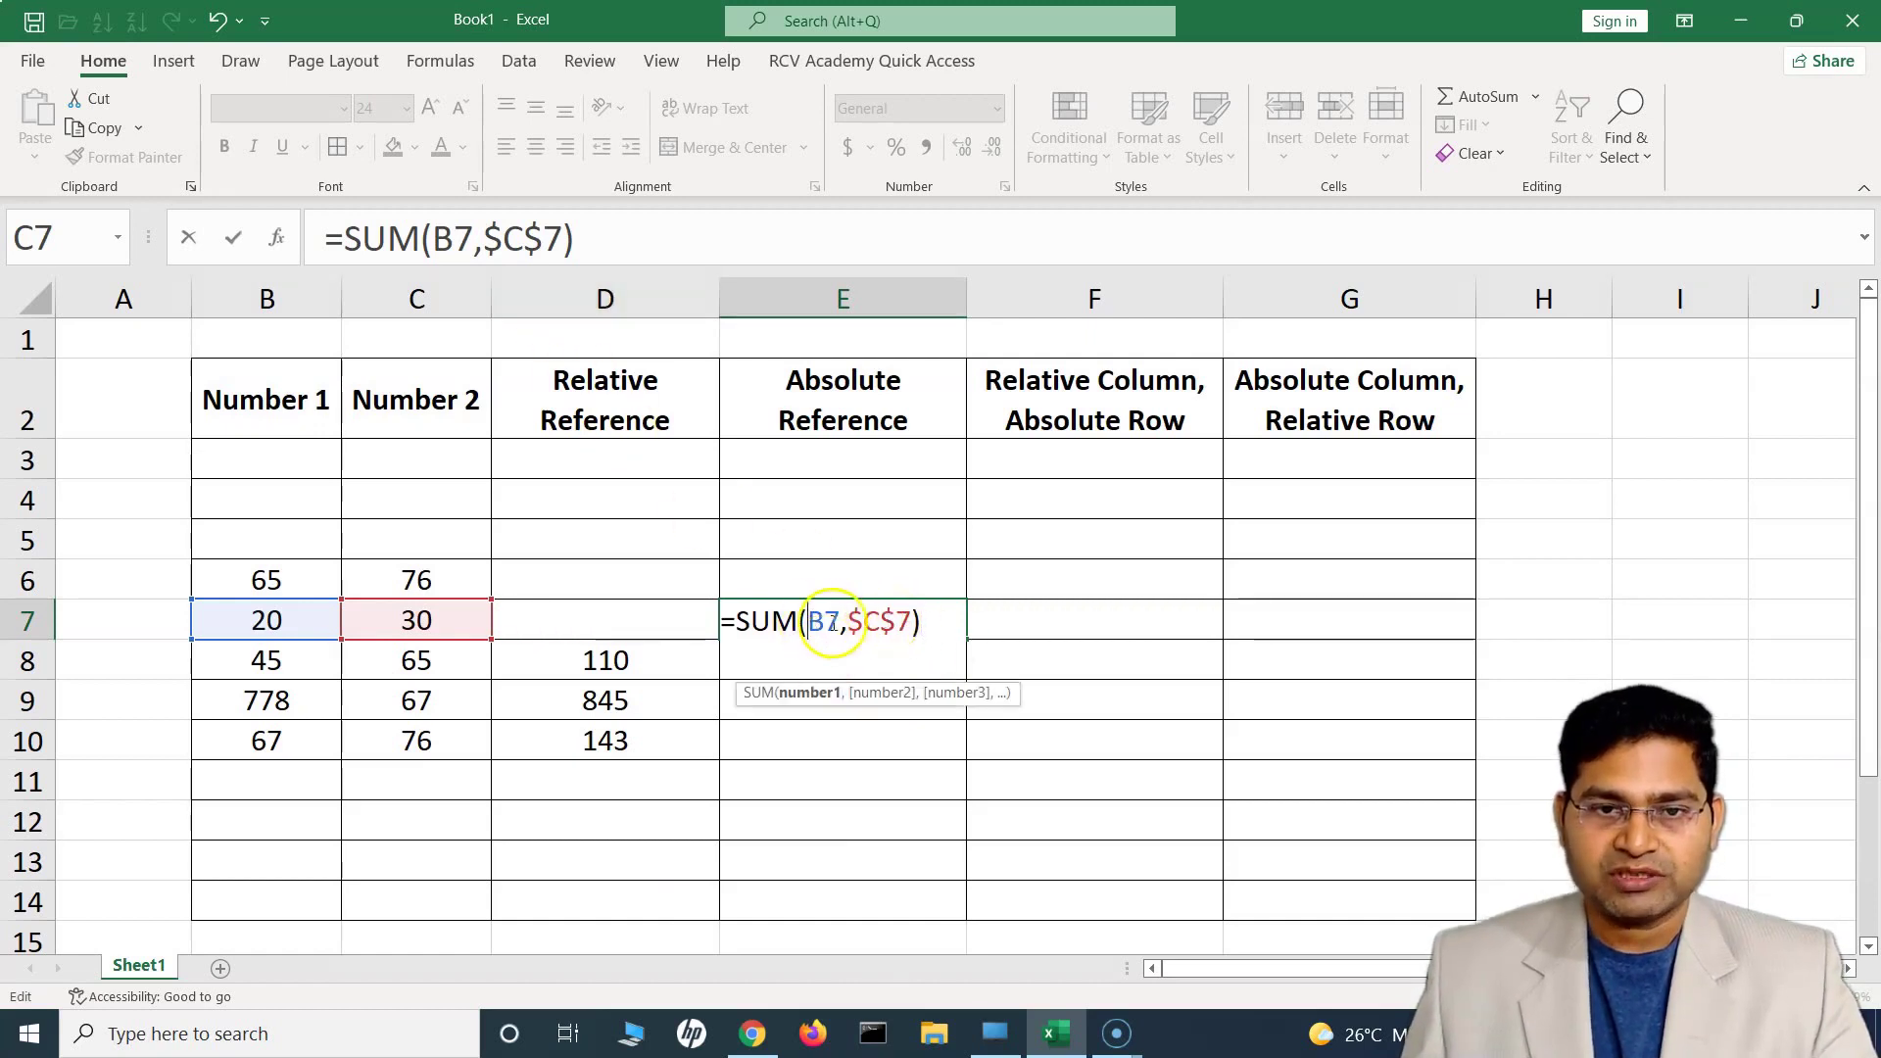
key("F4")
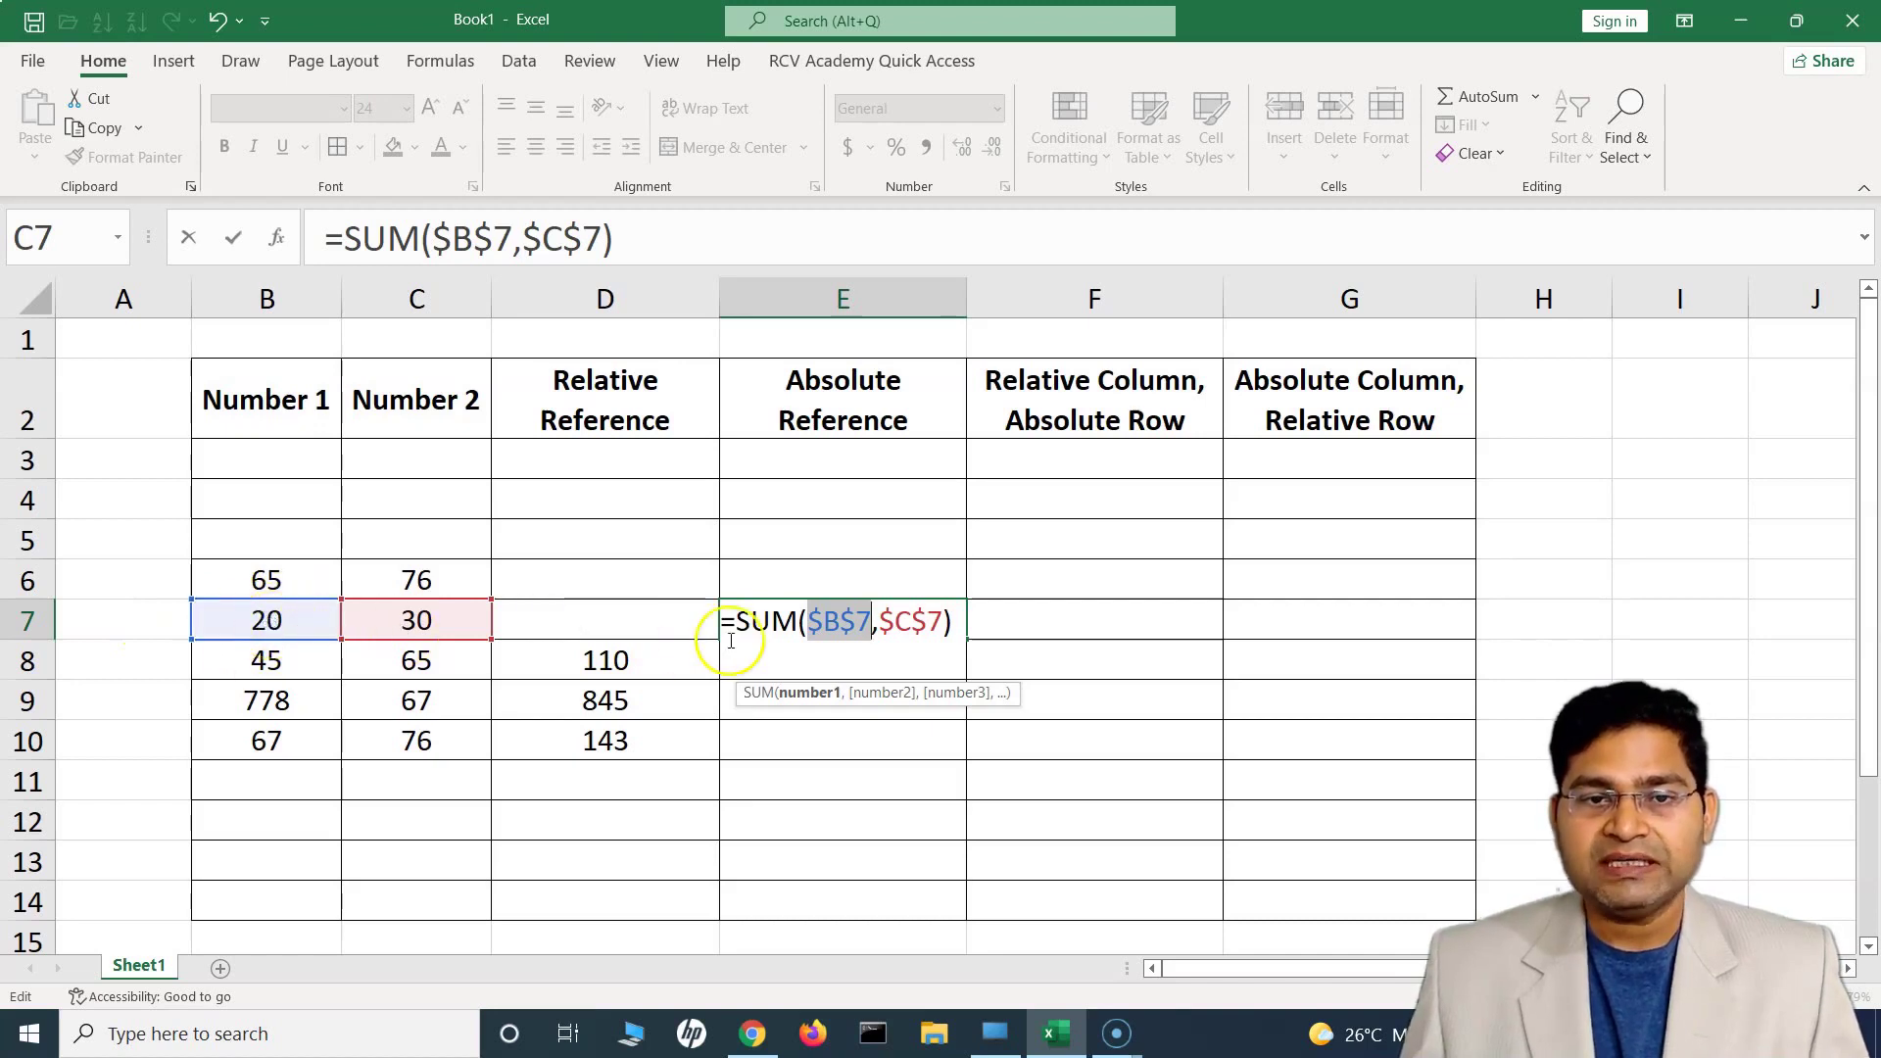
left_click(772, 621)
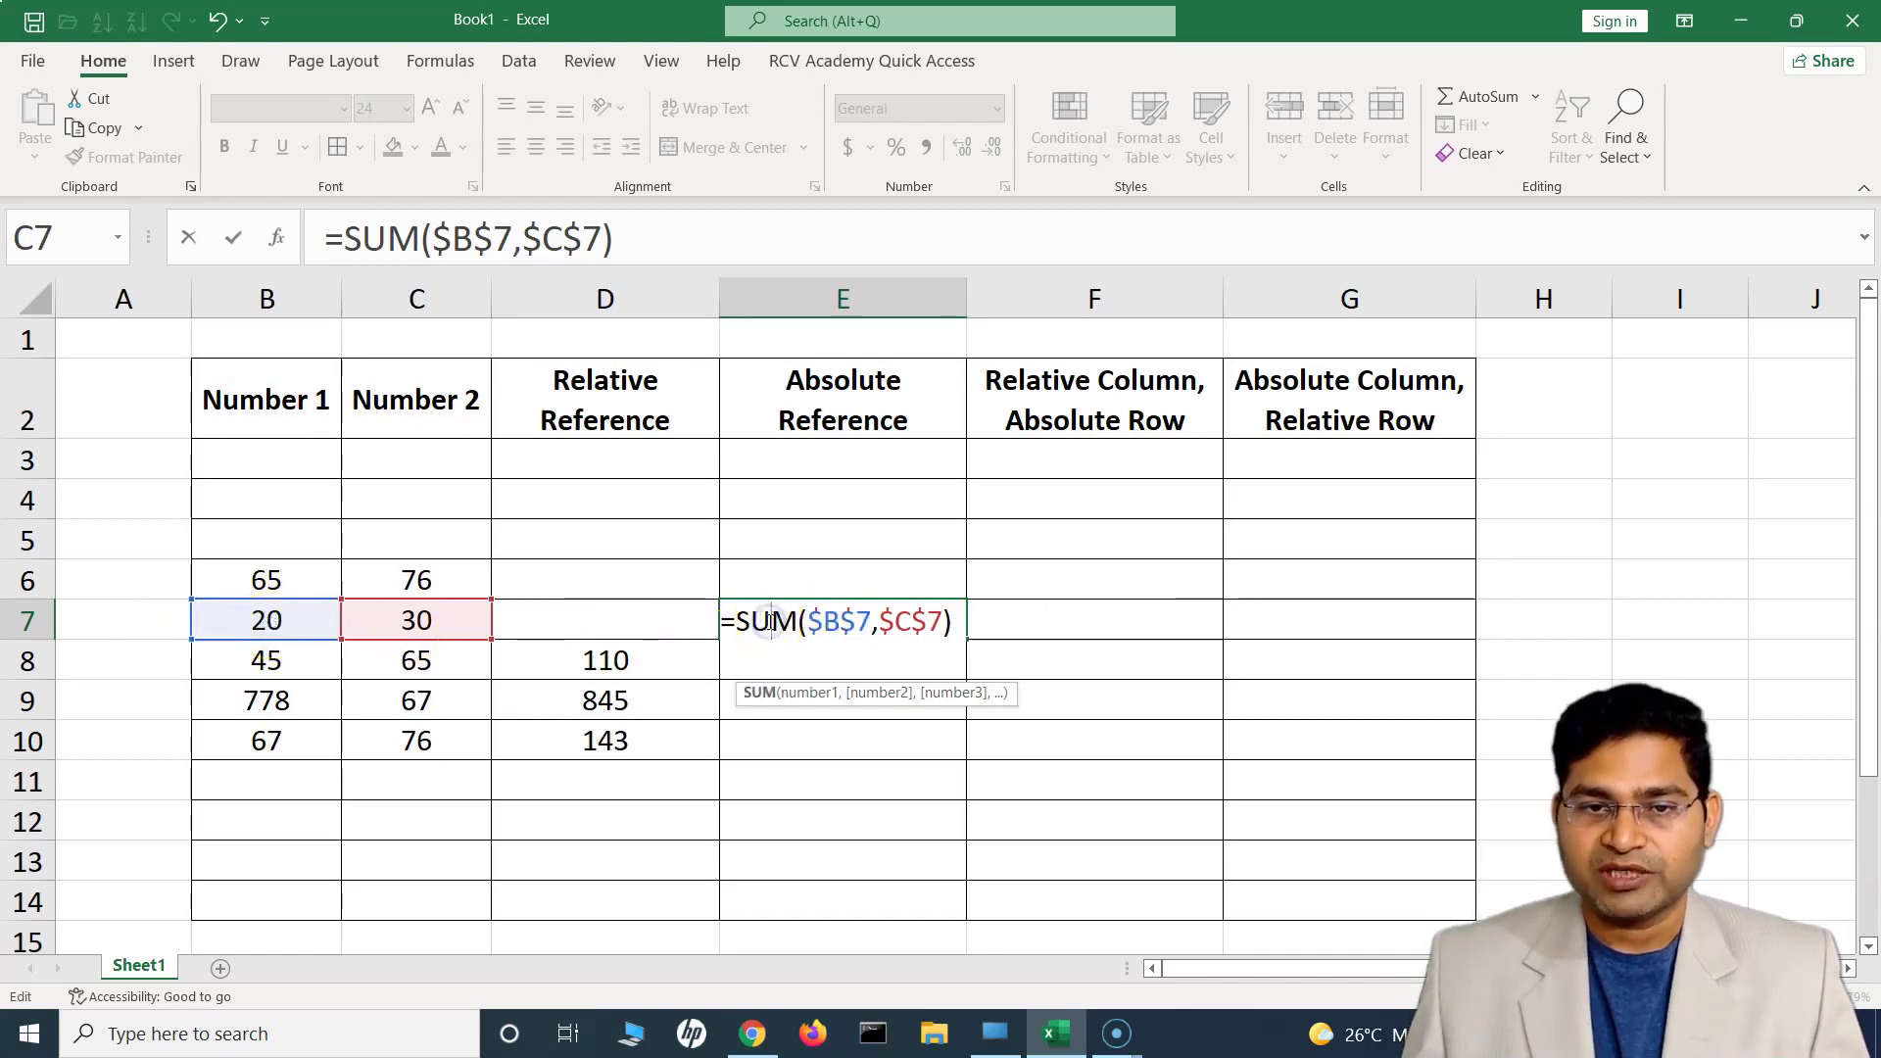
key("Return")
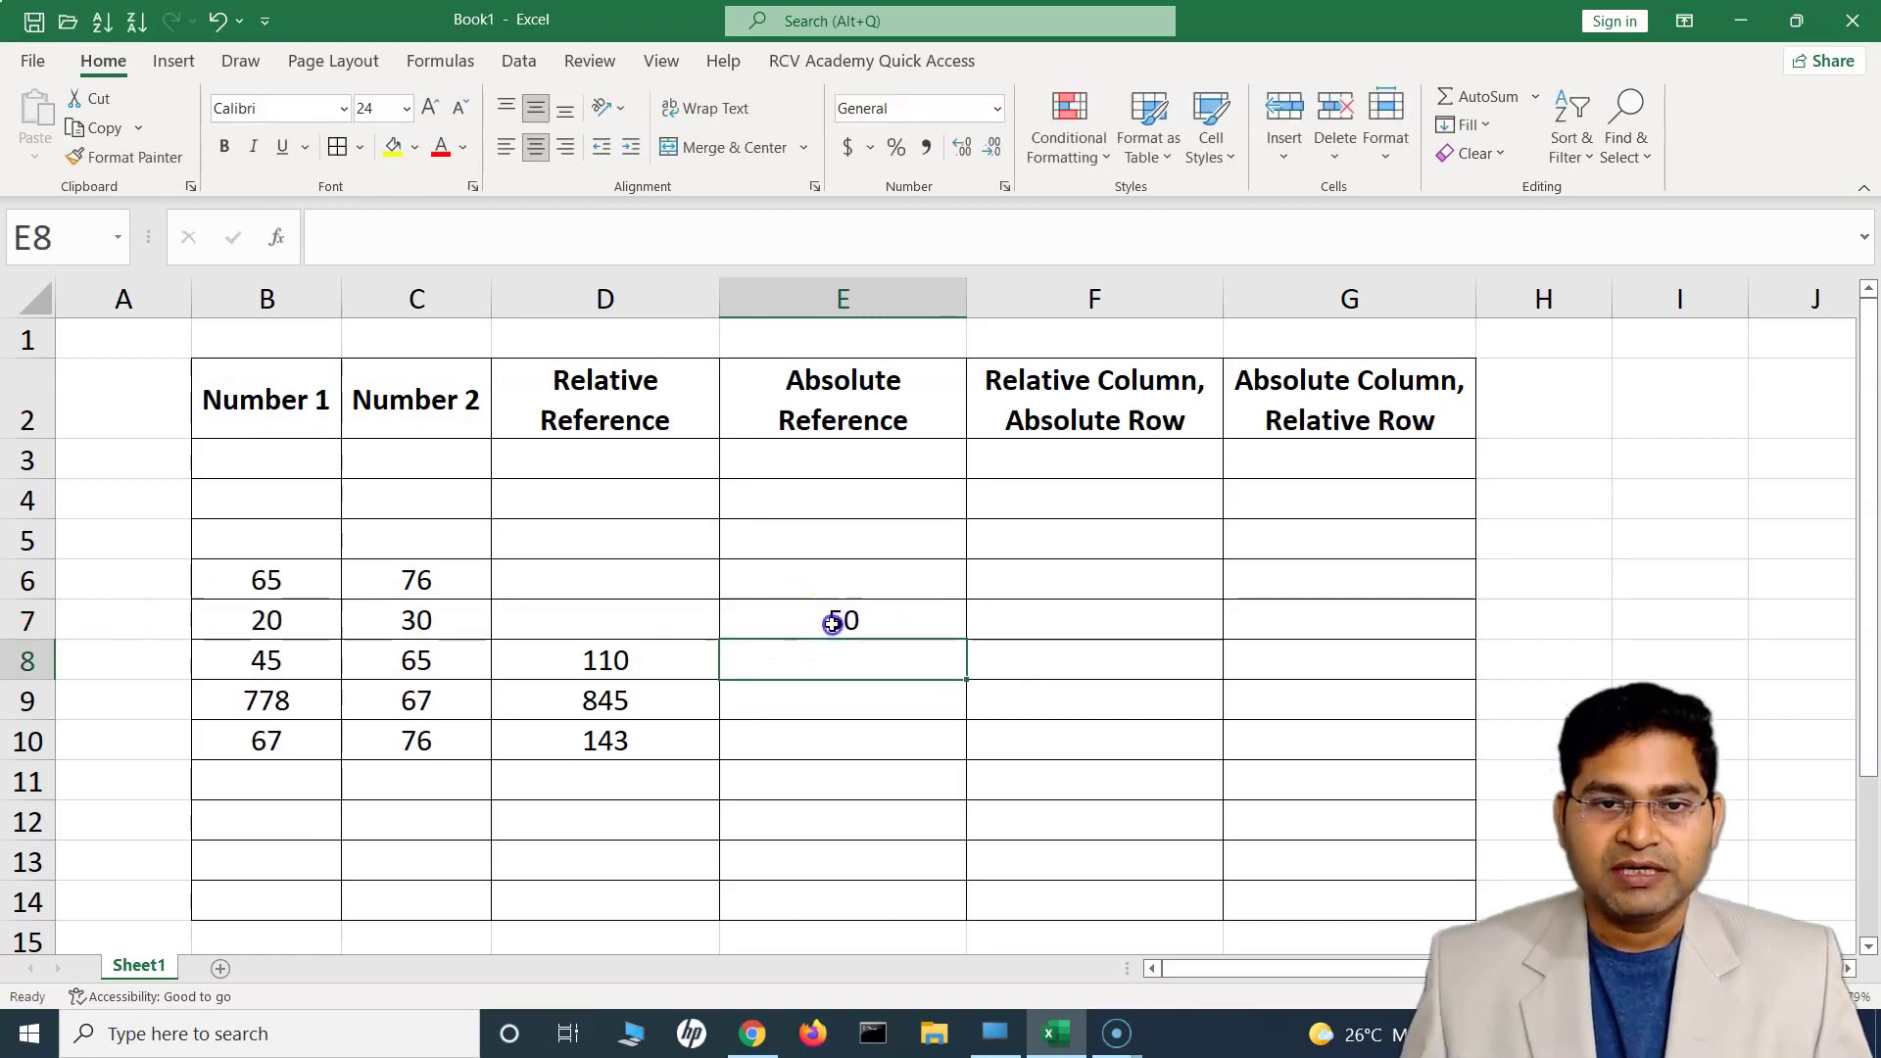
Copy the absolute-reference sum formula from E7 into cells E8 and E9.
left_click(862, 624)
left_click_drag(967, 640, 967, 640)
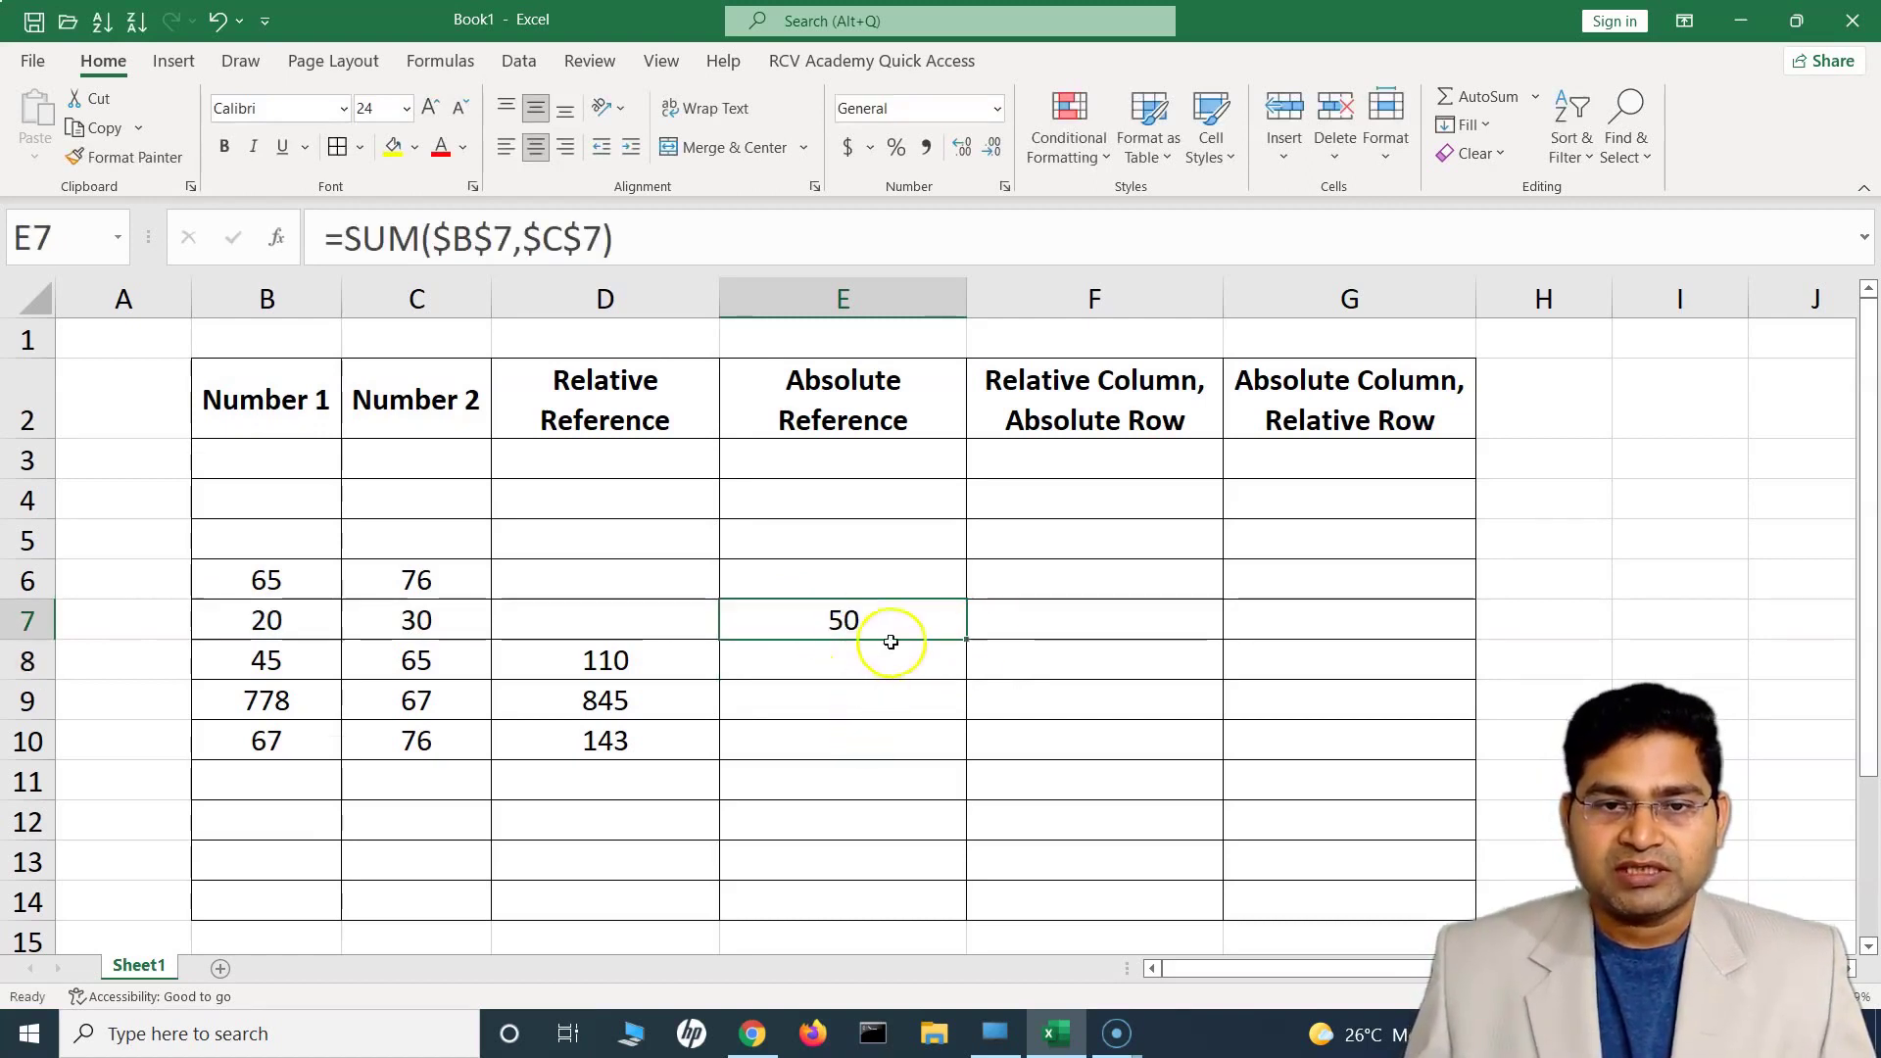
key("ctrl+c")
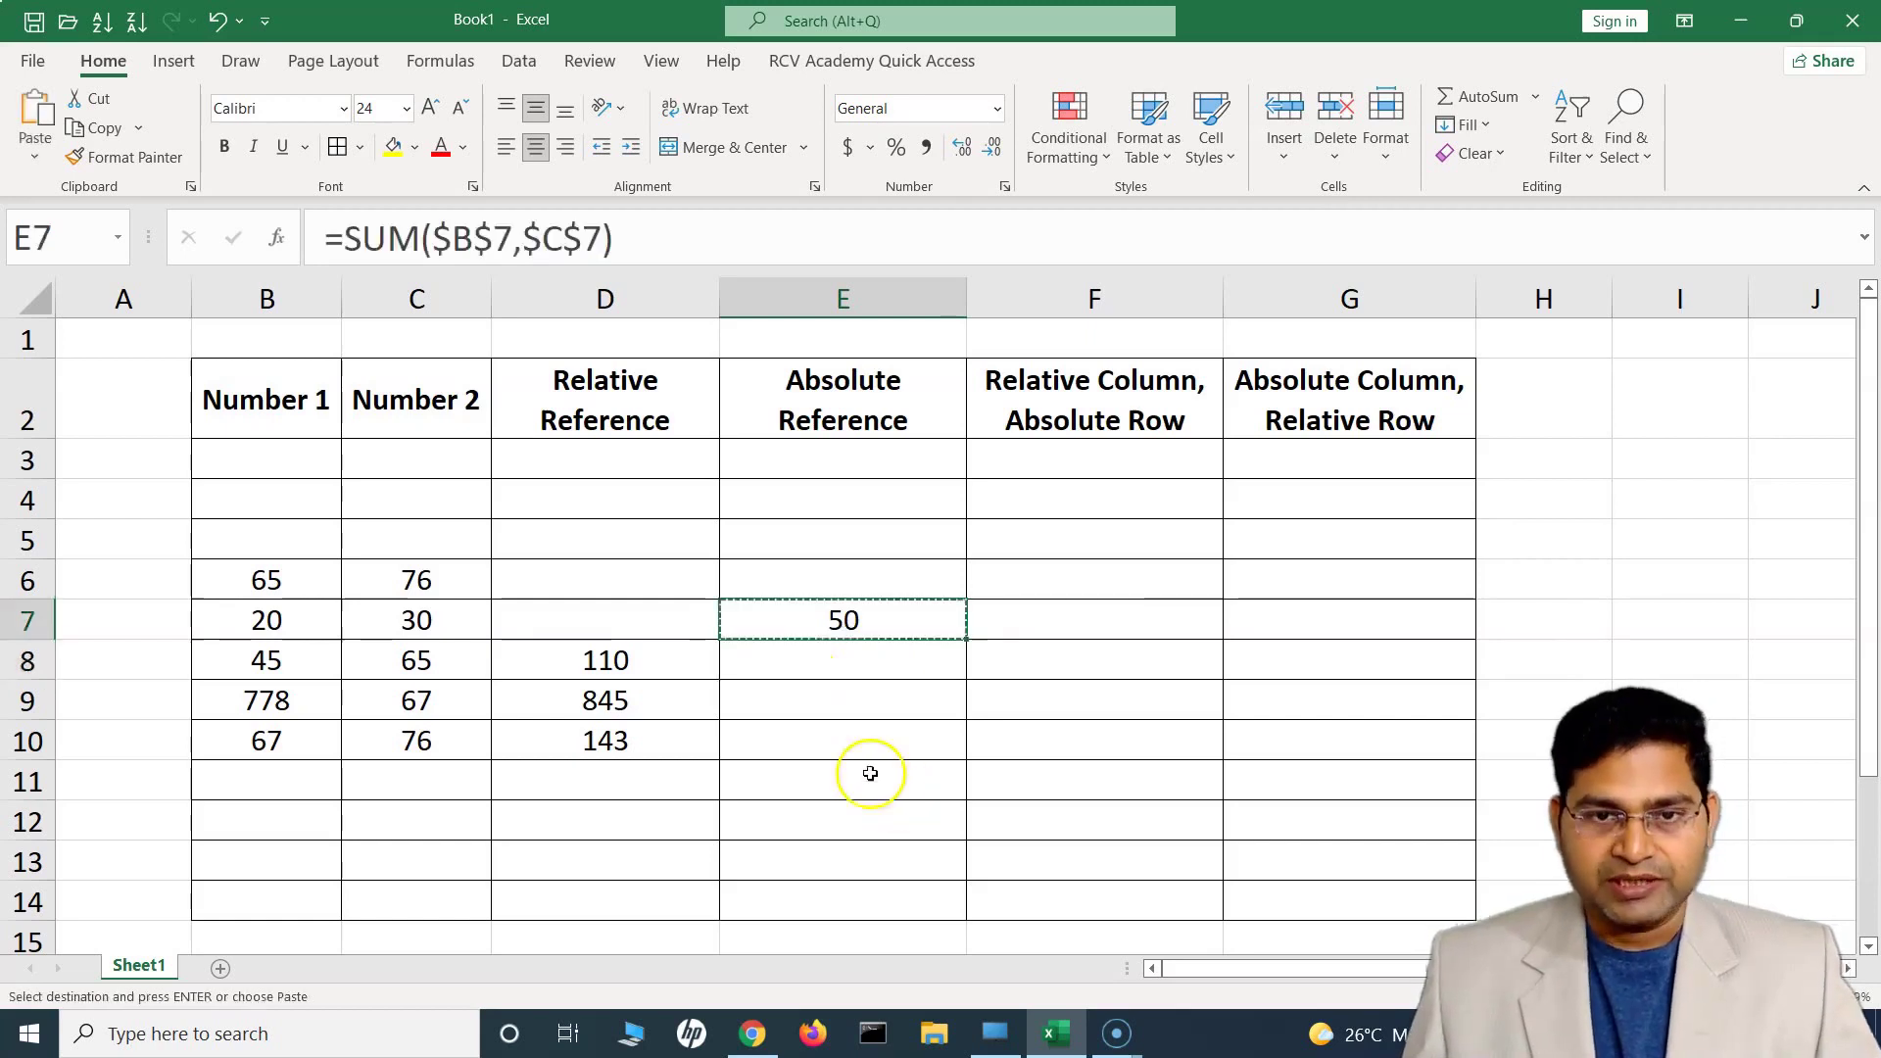
left_click(899, 661)
key("ctrl+v")
left_click(876, 714)
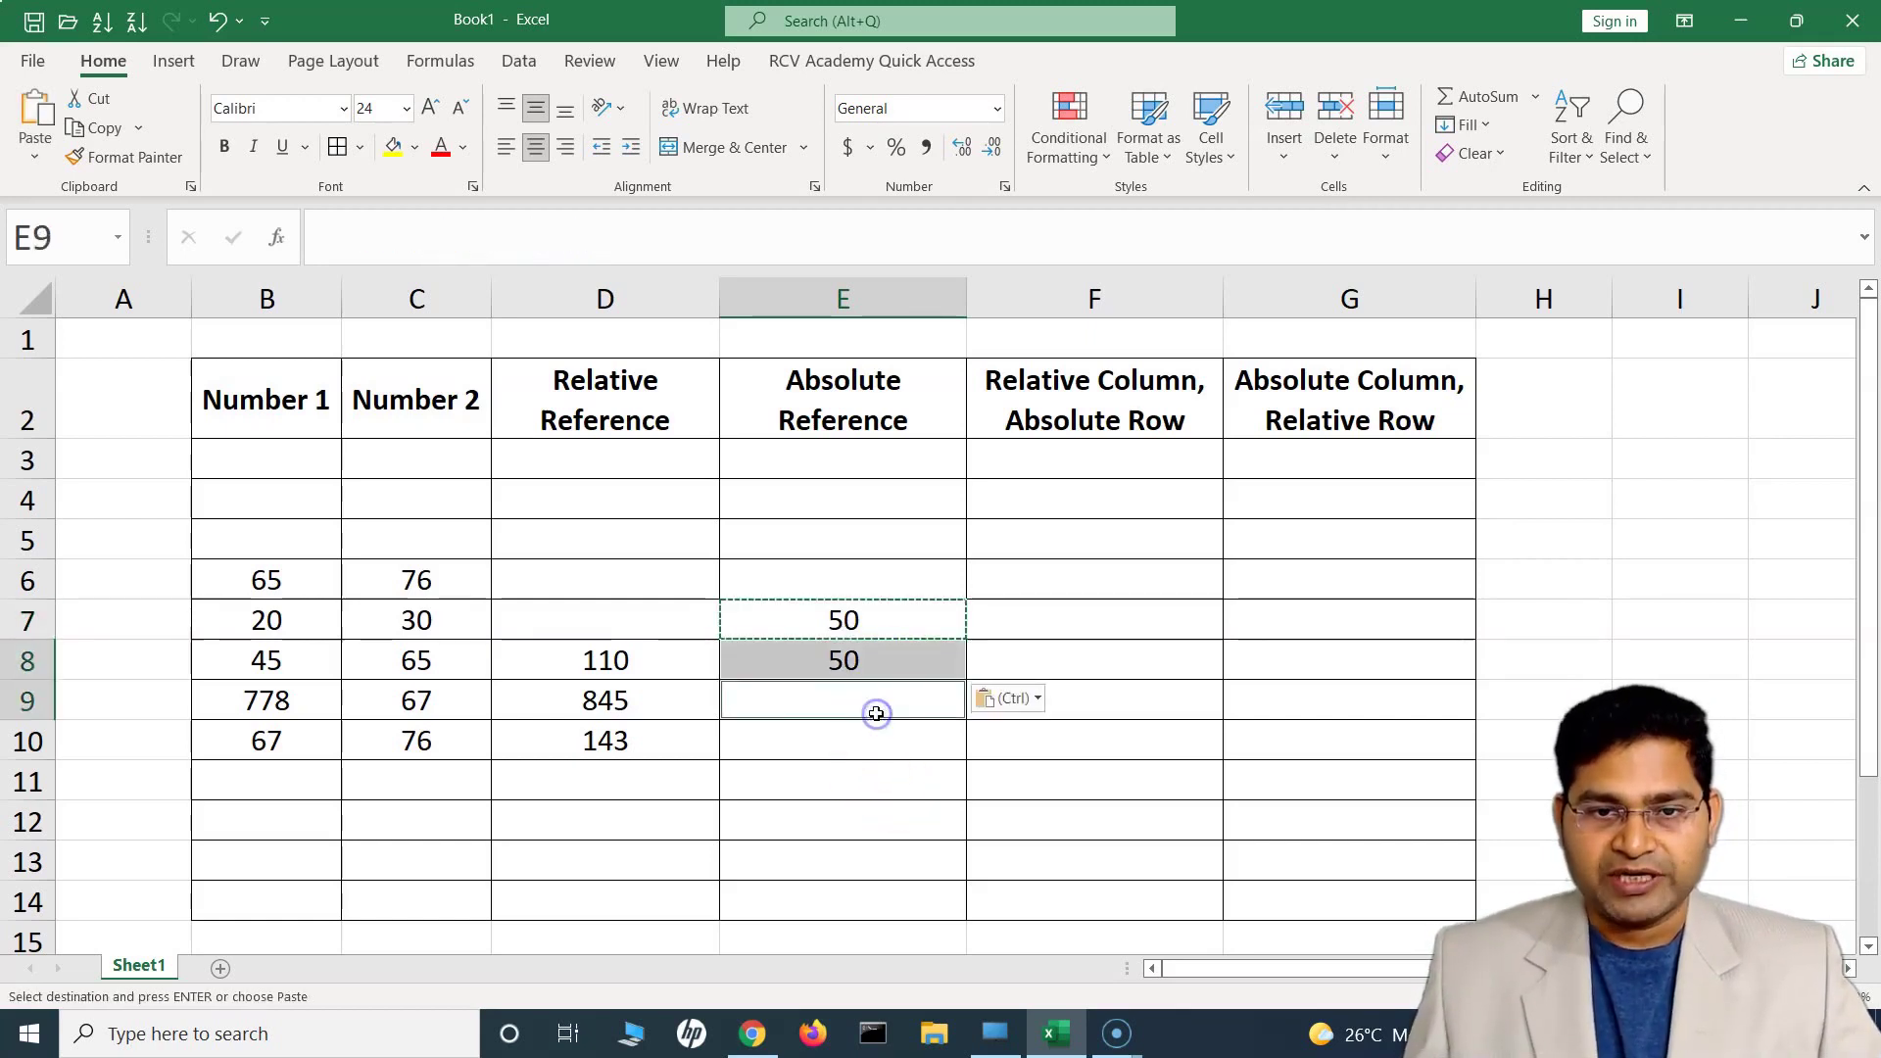
key("ctrl+v")
Paste the copied E7 formula into cells F7 and E6 as well.
left_click(1094, 620)
key("ctrl+v")
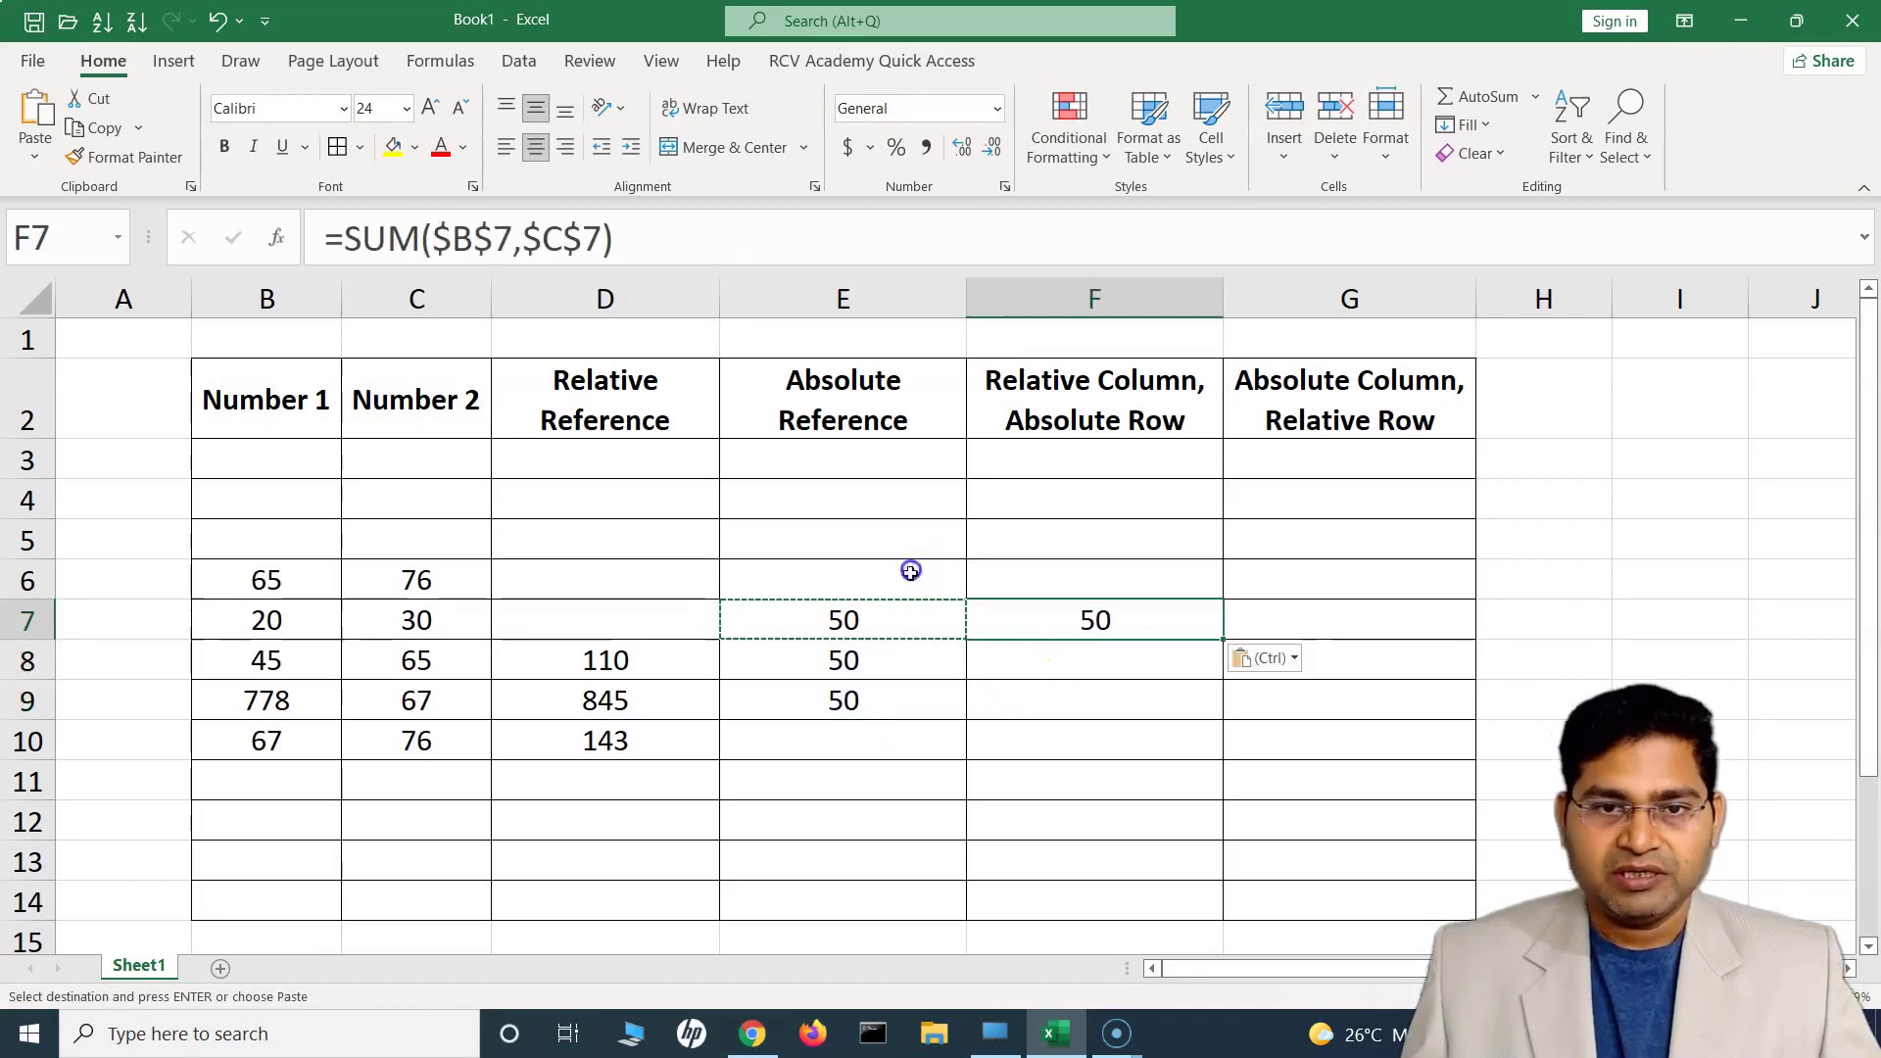
left_click(909, 584)
key("ctrl+v")
End the copy mode and fill the E7 formula sideways into cell D7.
left_click(853, 632)
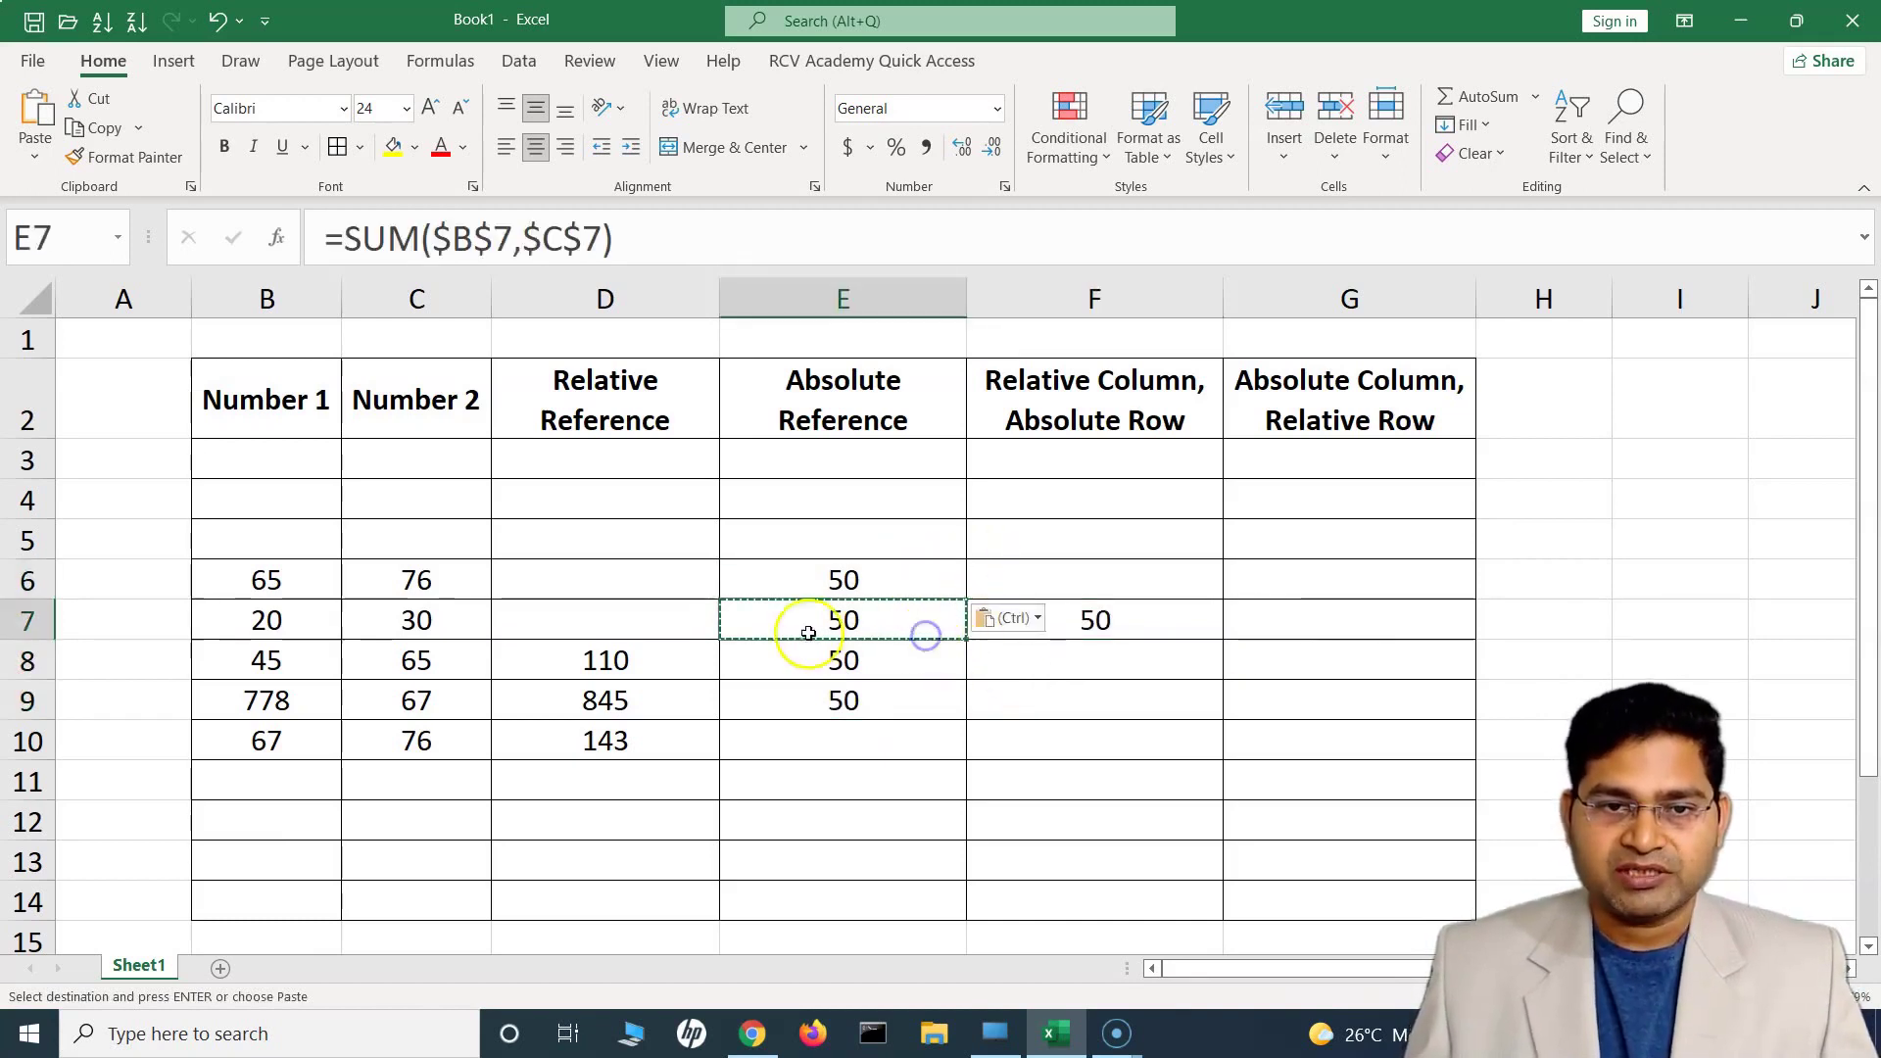
key("Escape")
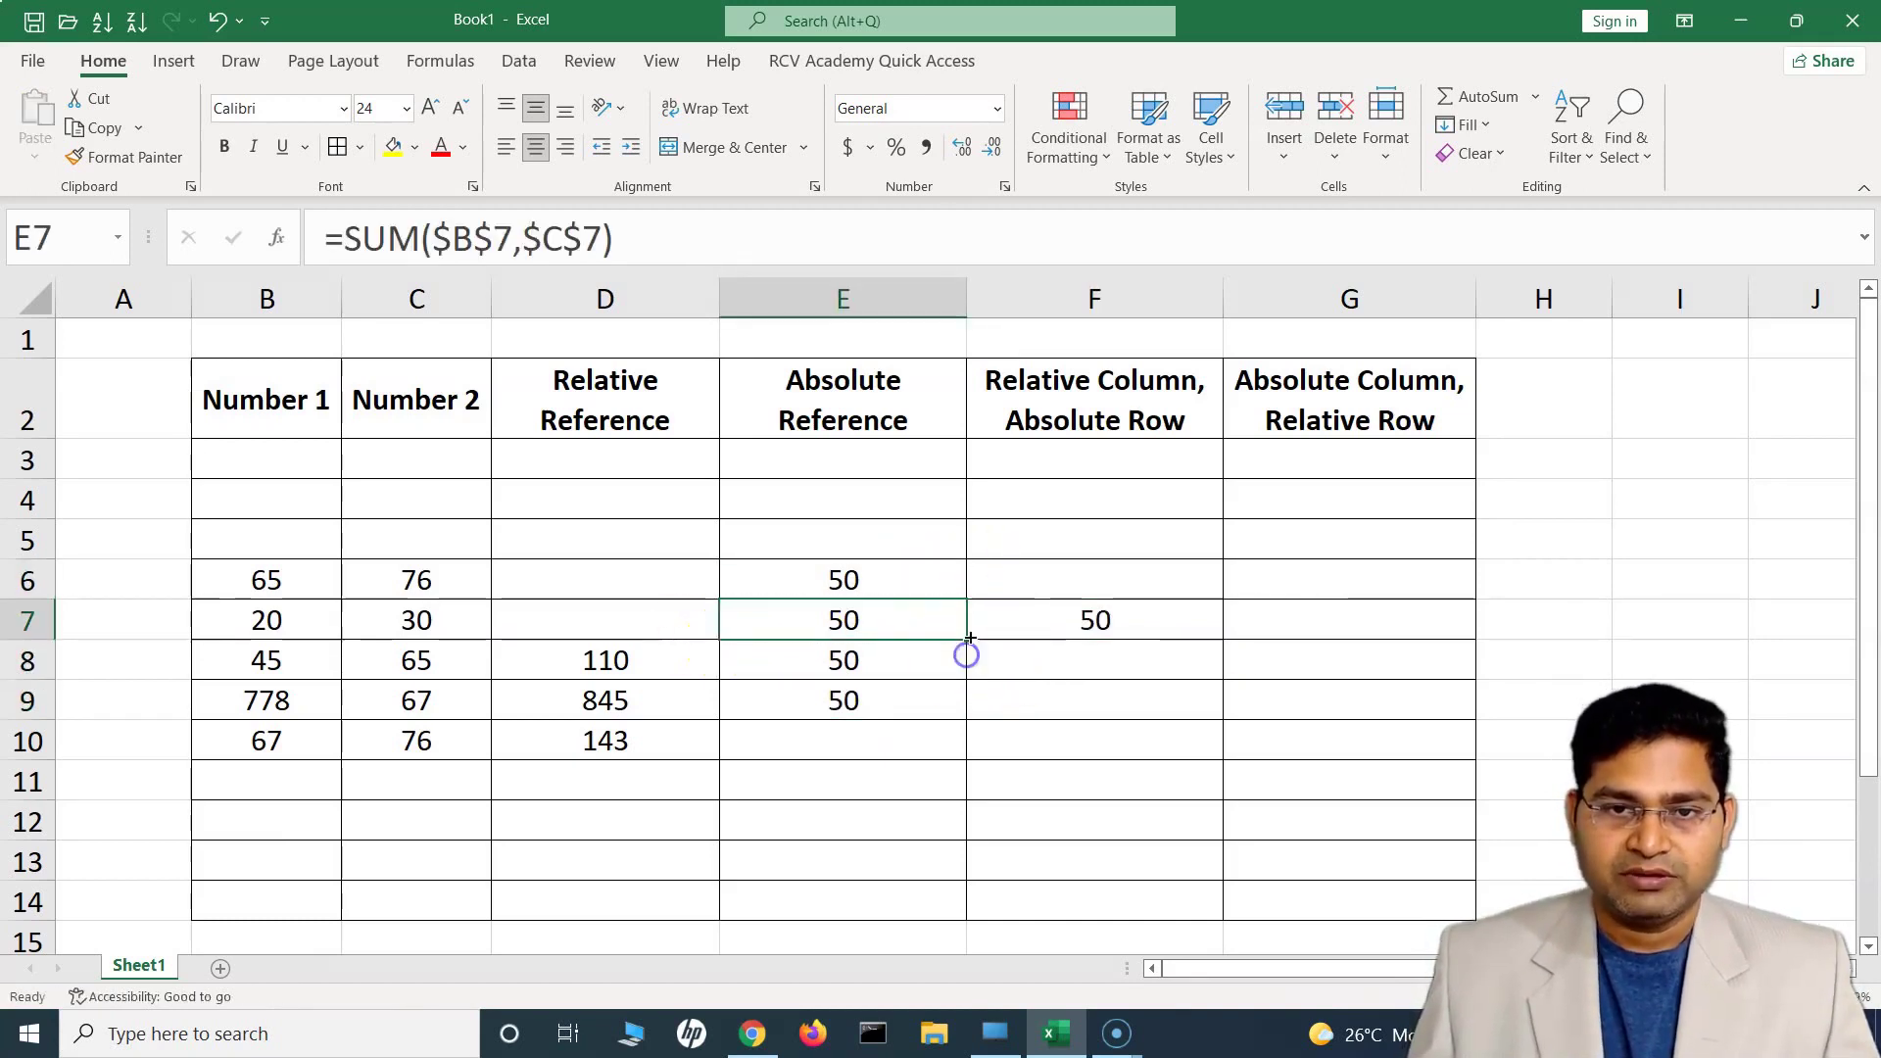
left_click_drag(970, 640, 552, 627)
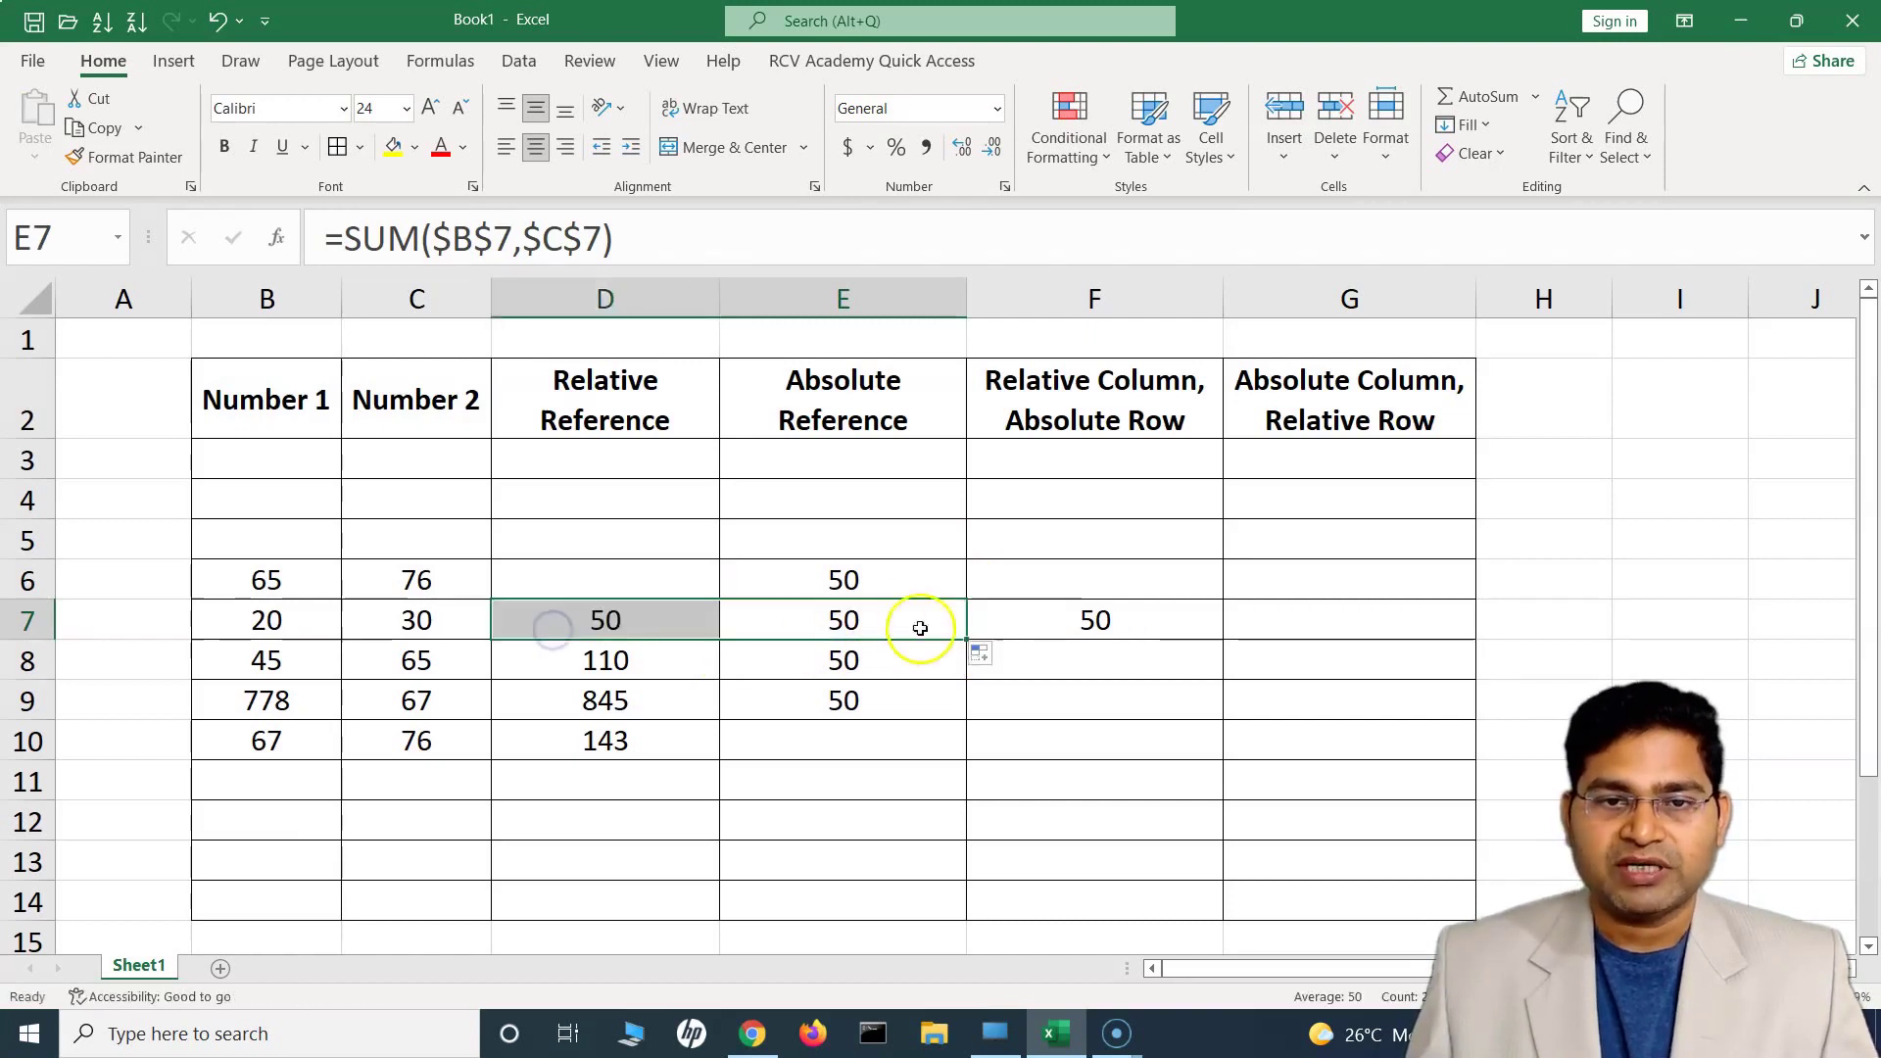
Examine the formulas copied into E6, E8, E9, F7 and D7 and the cells they reference.
left_click(858, 658)
left_click(853, 698)
left_click(1159, 614)
left_click(873, 564)
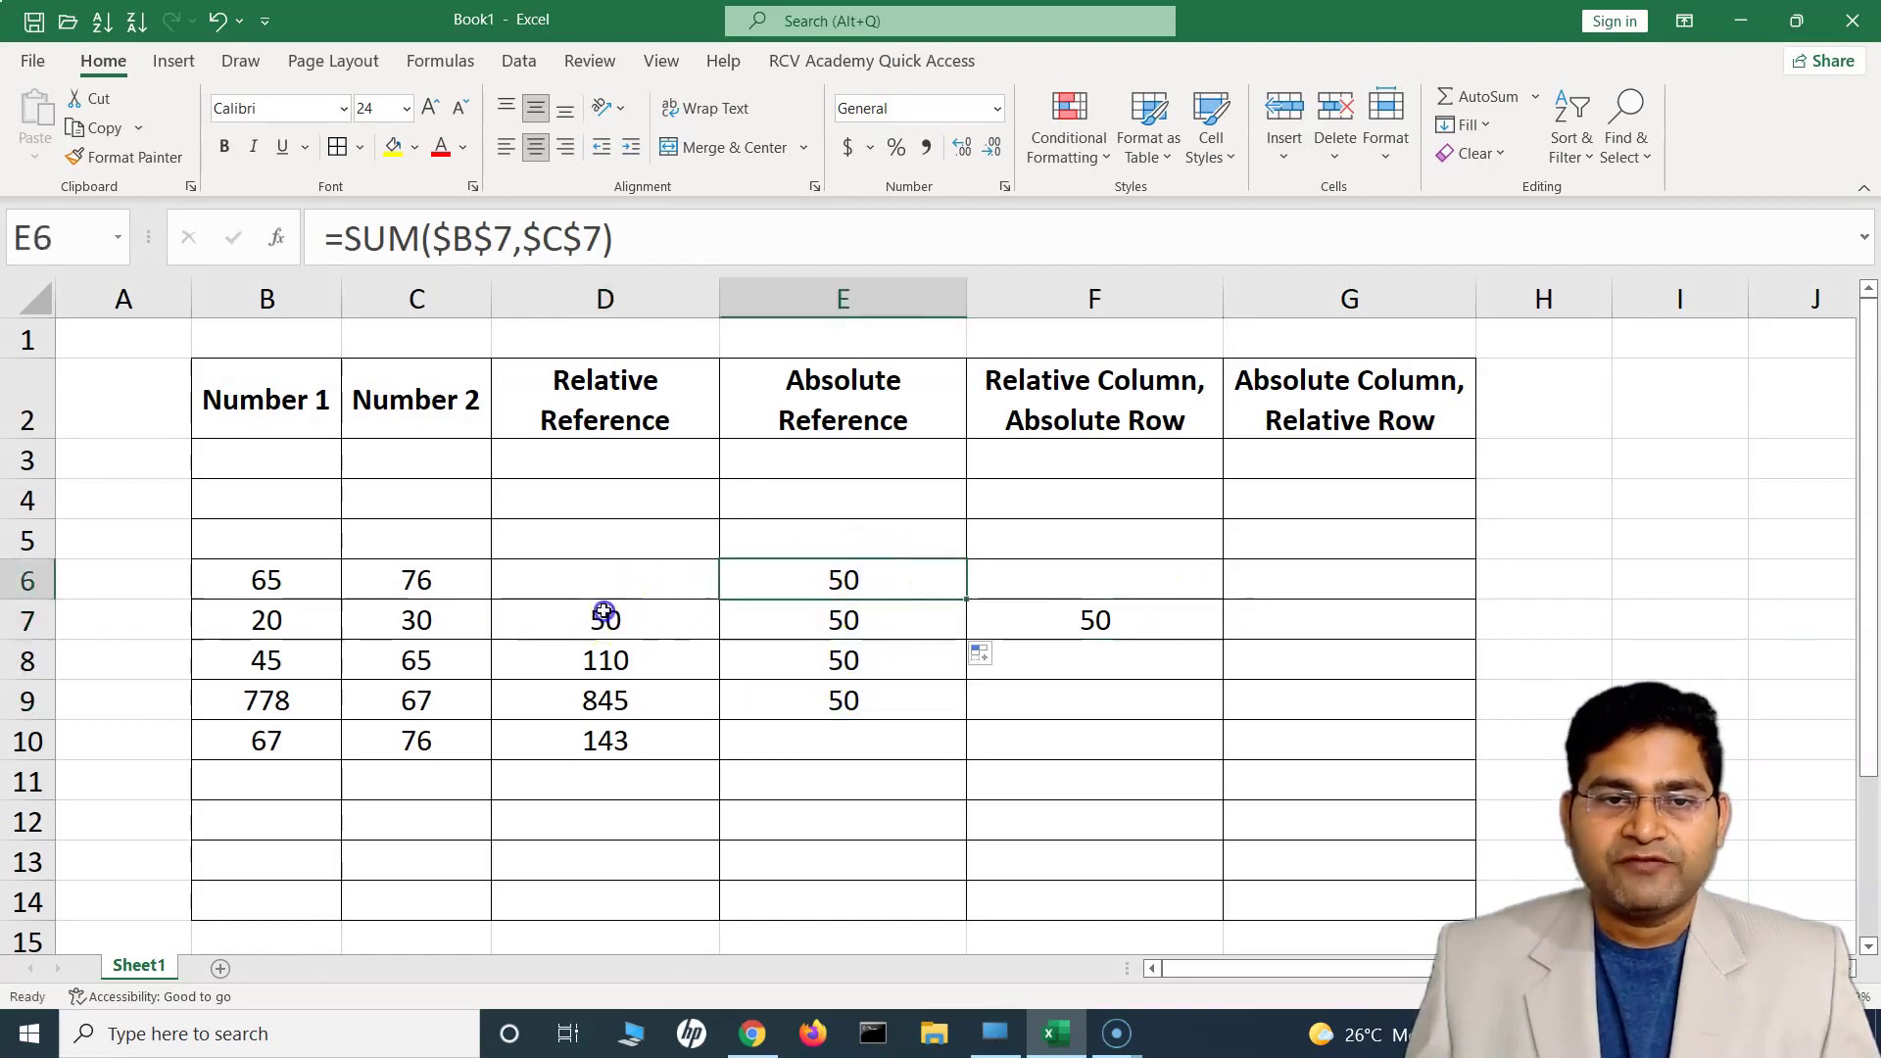
left_click(604, 611)
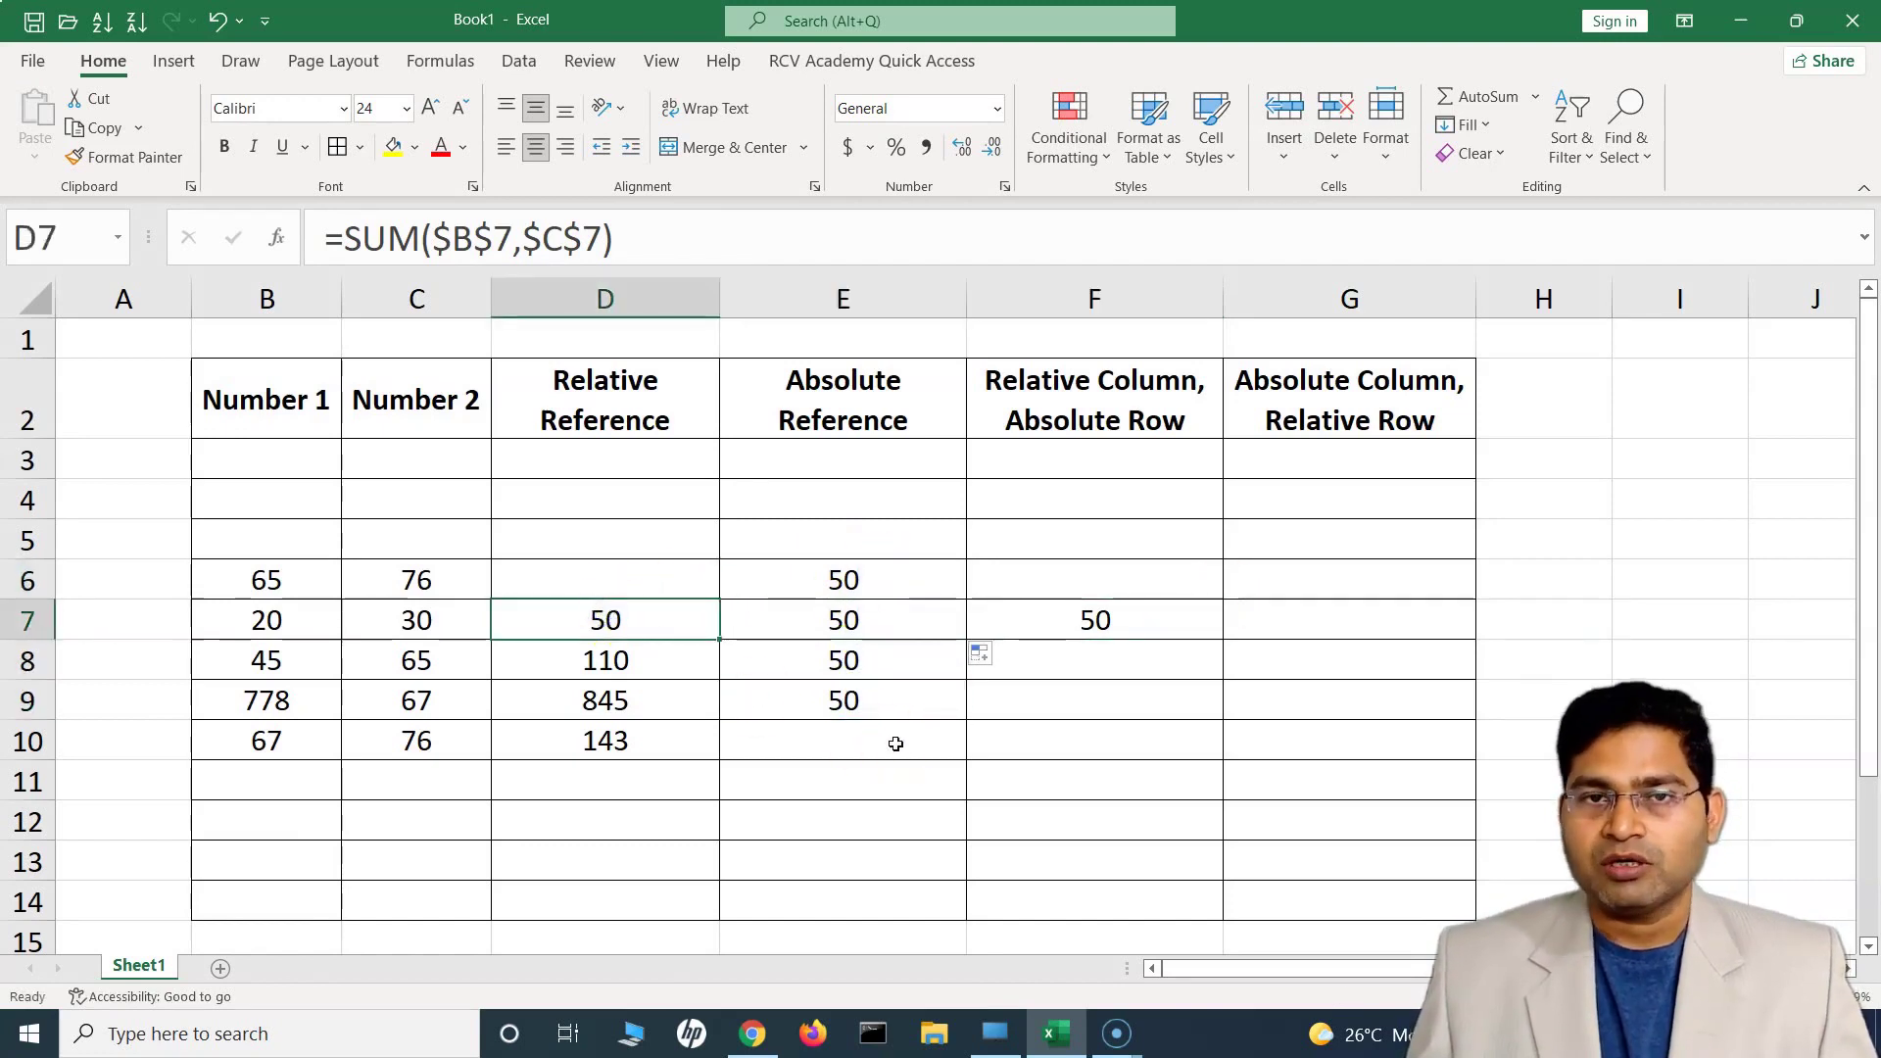
left_click(844, 617)
left_click(559, 617)
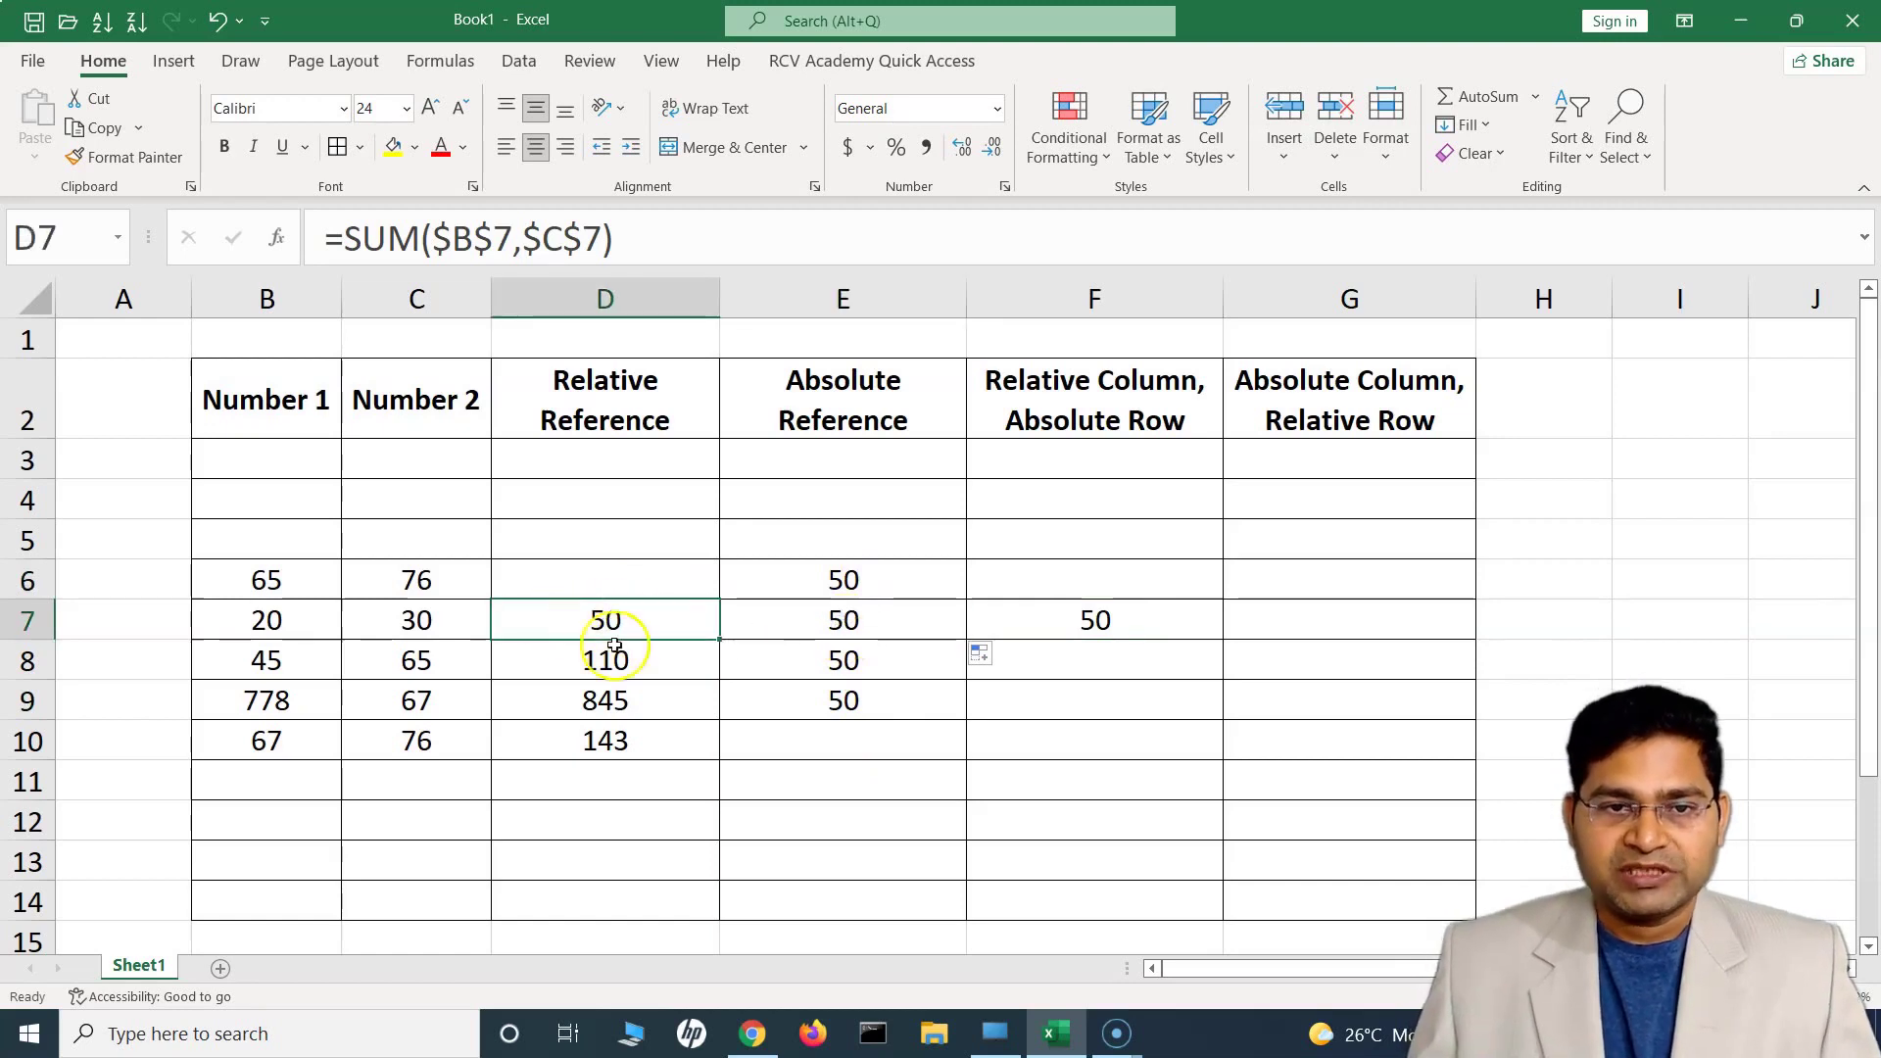
left_click(906, 578)
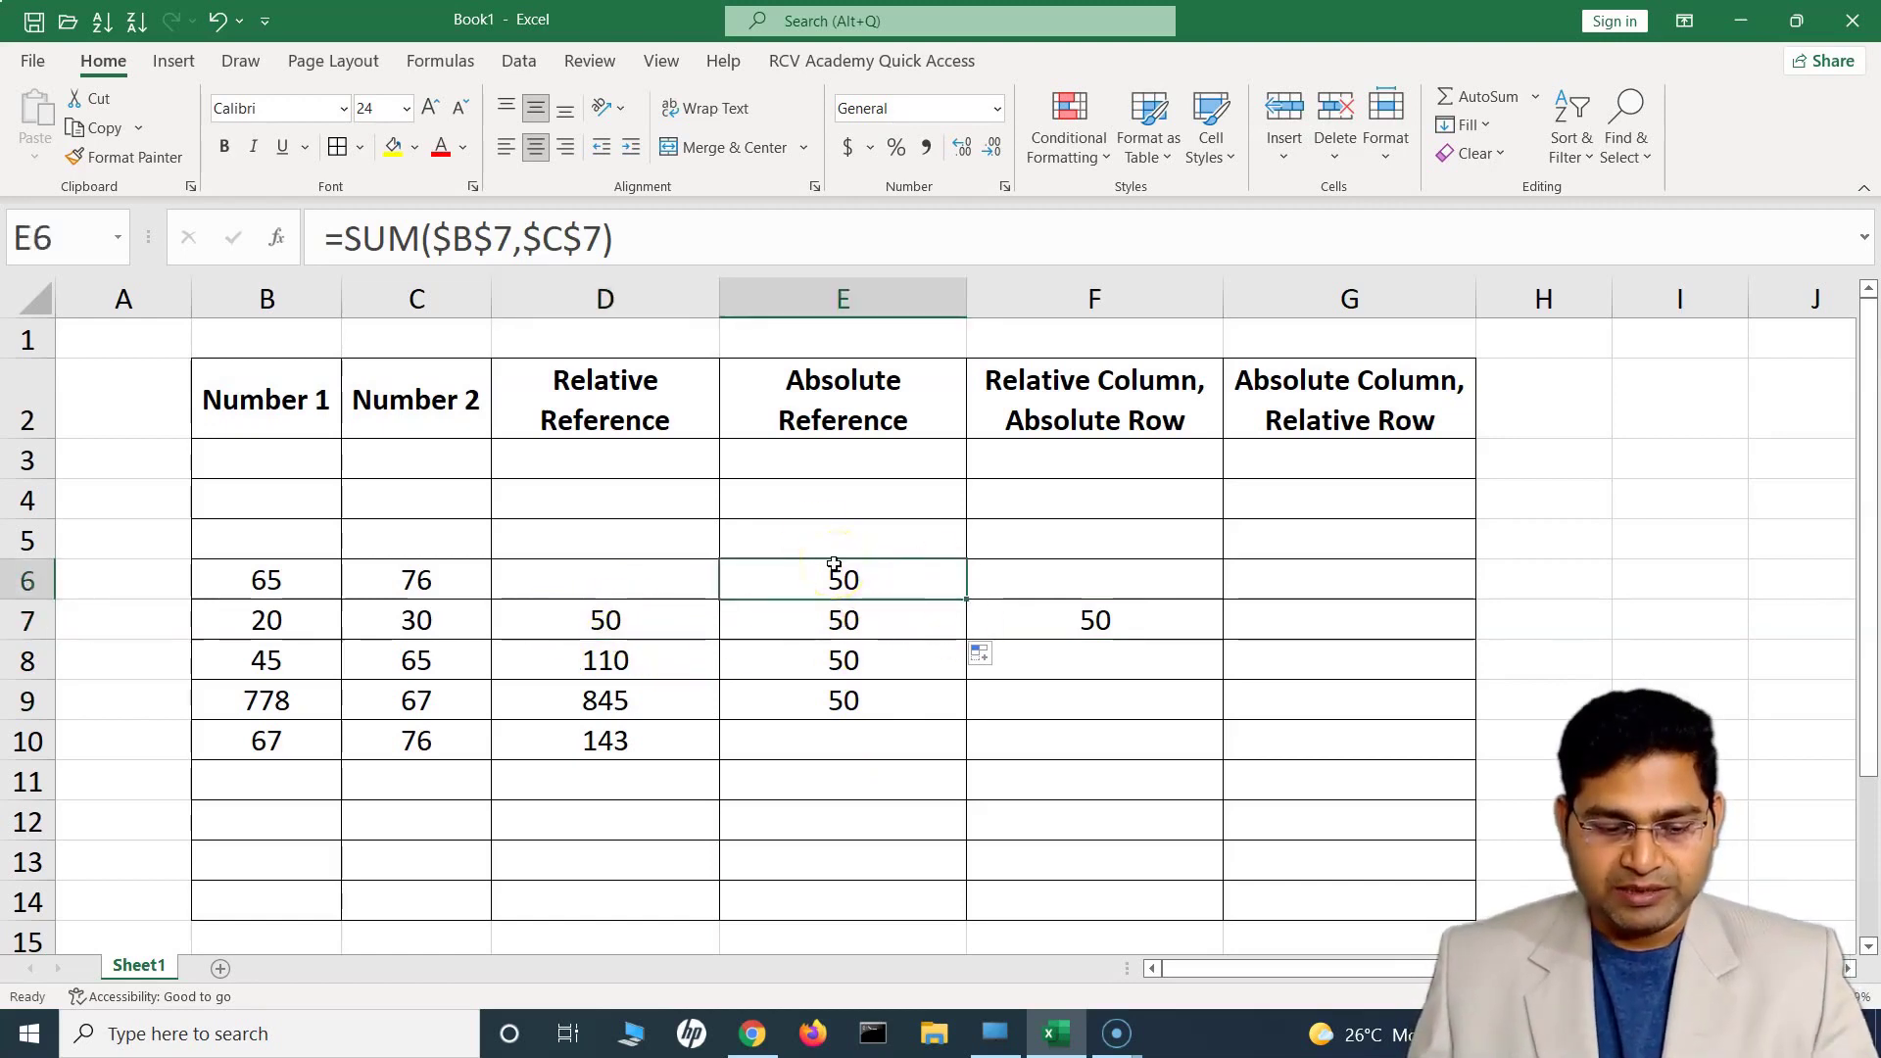
key("F2")
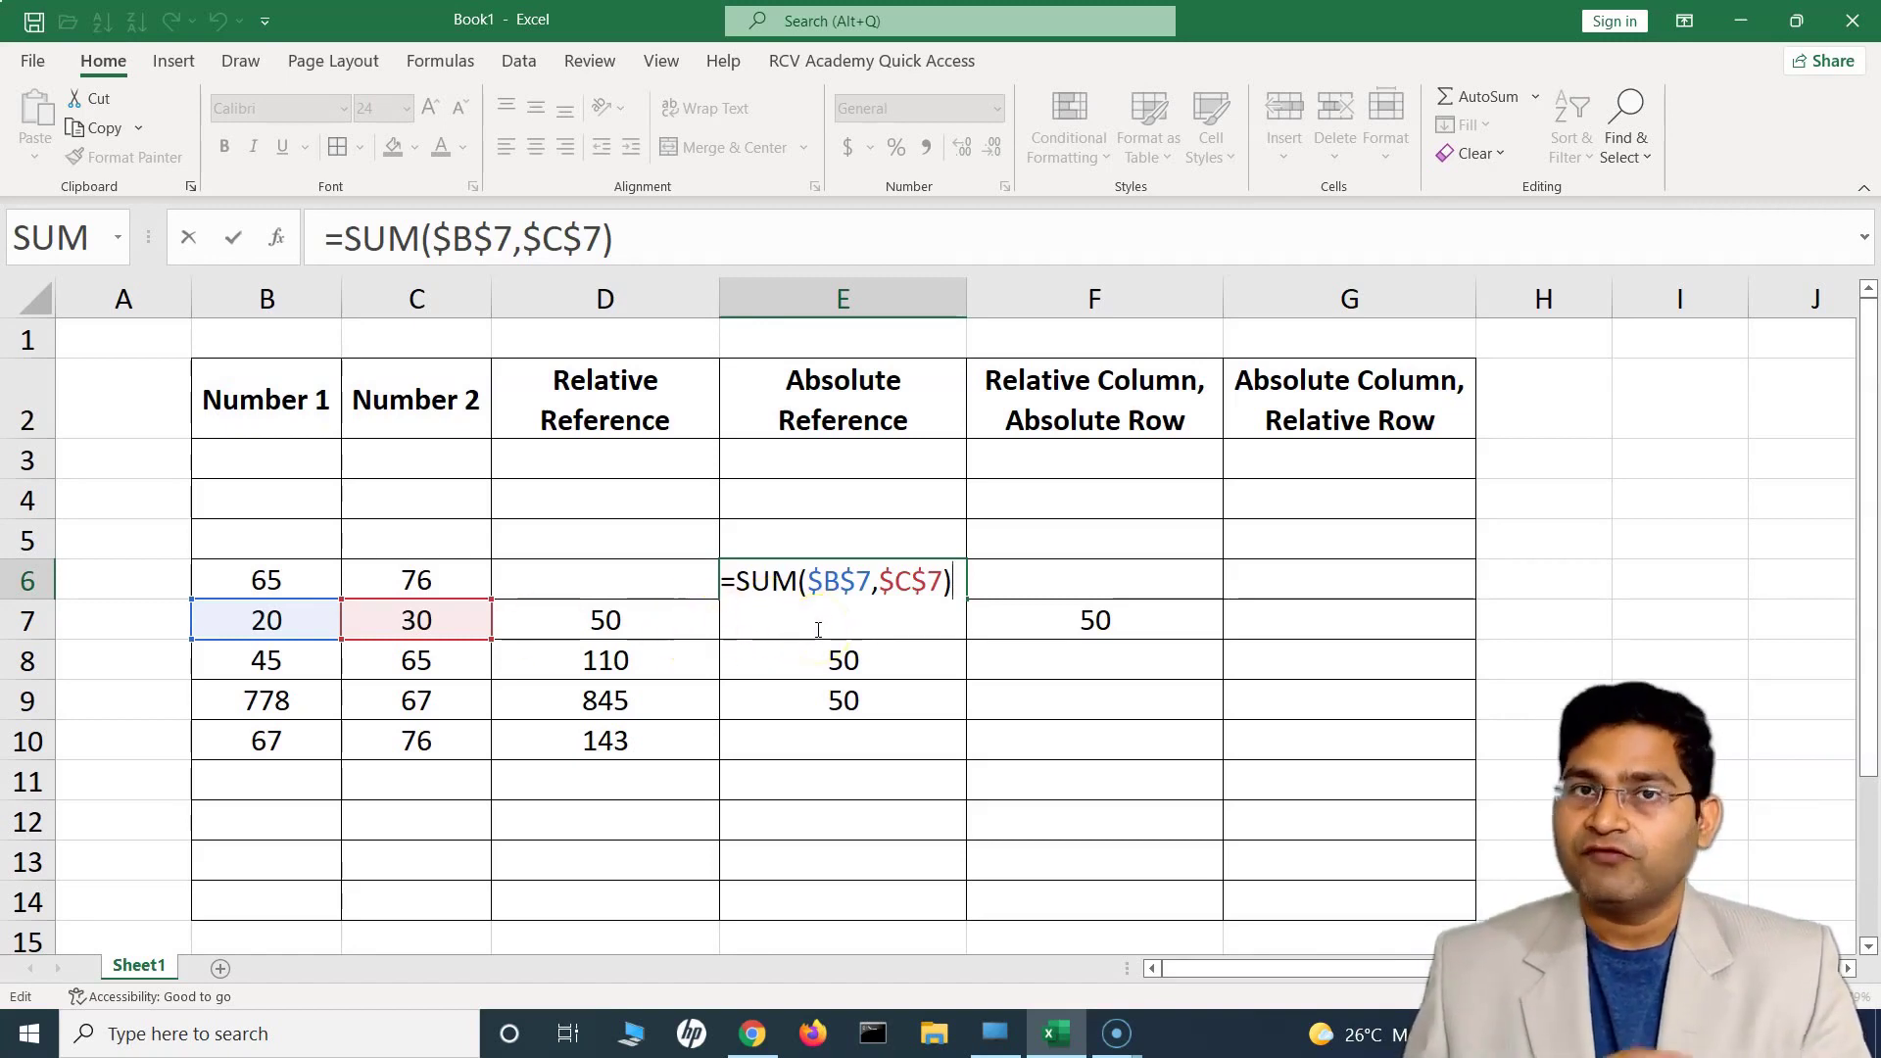
left_click(1029, 631)
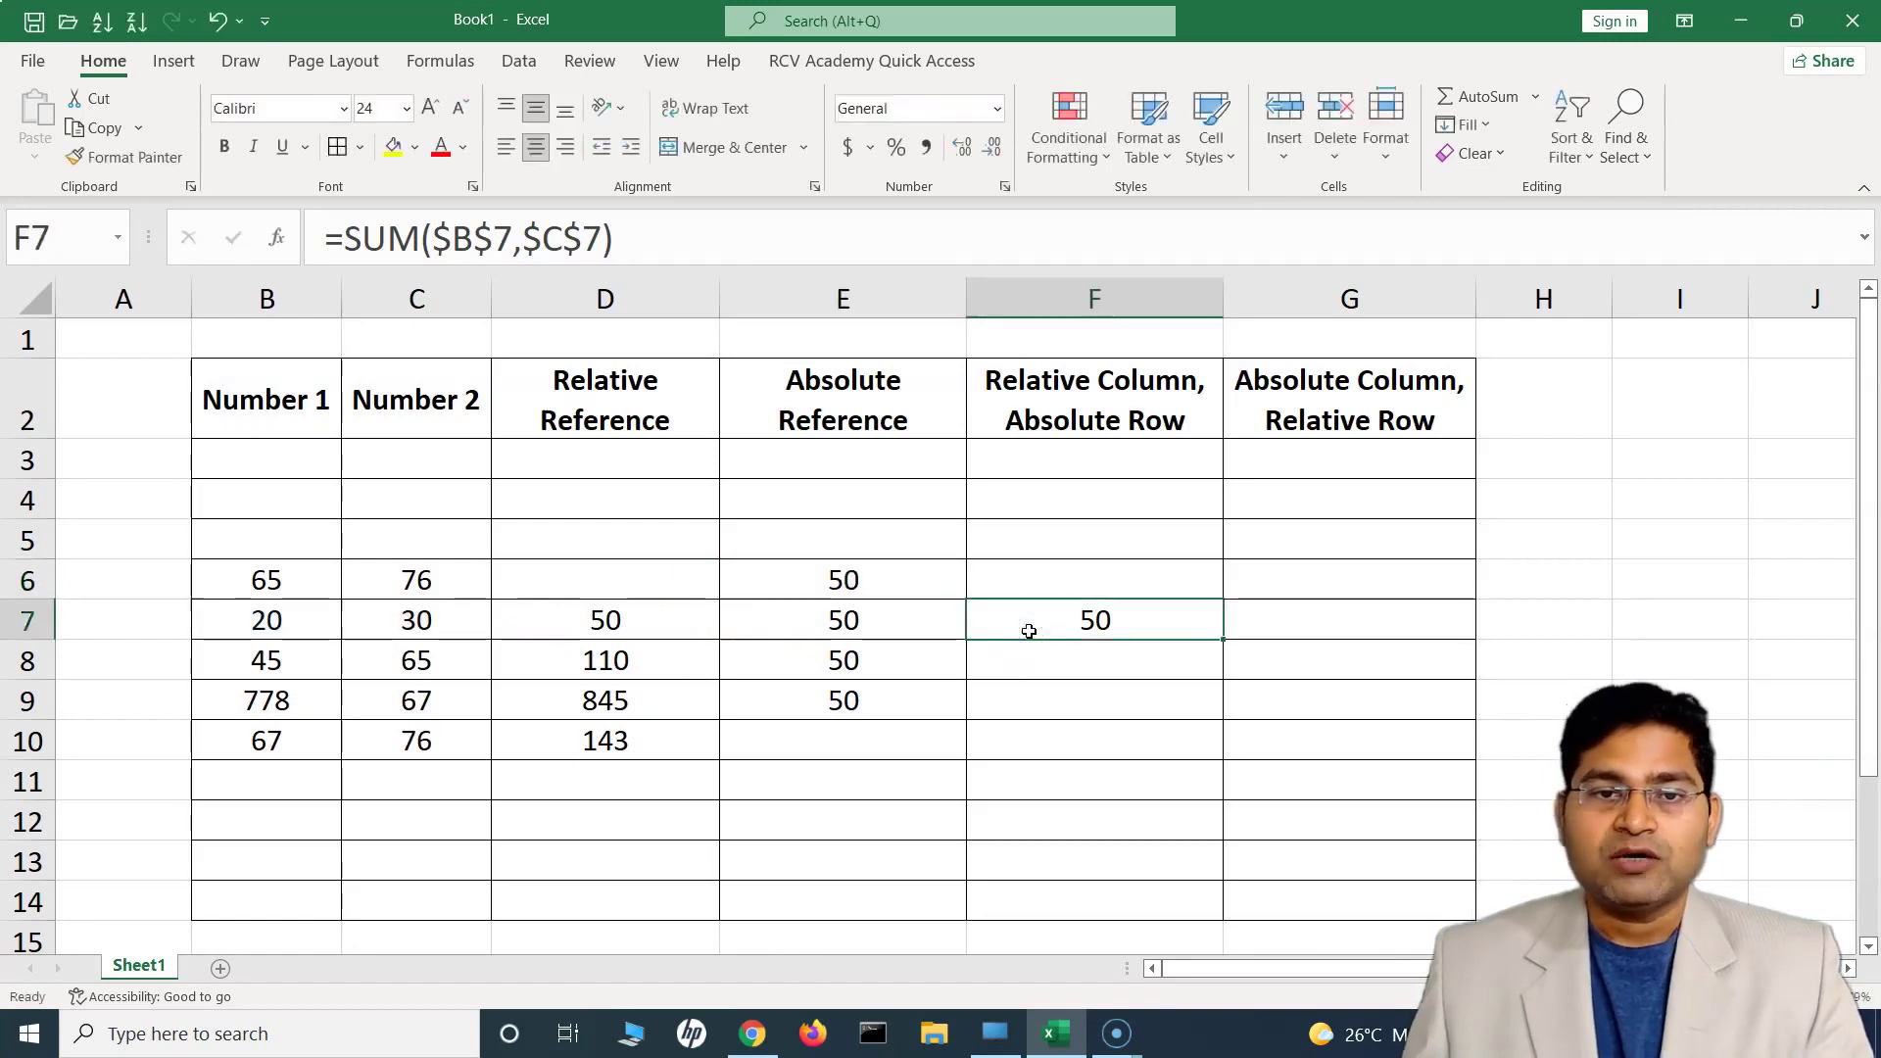
left_click(887, 661)
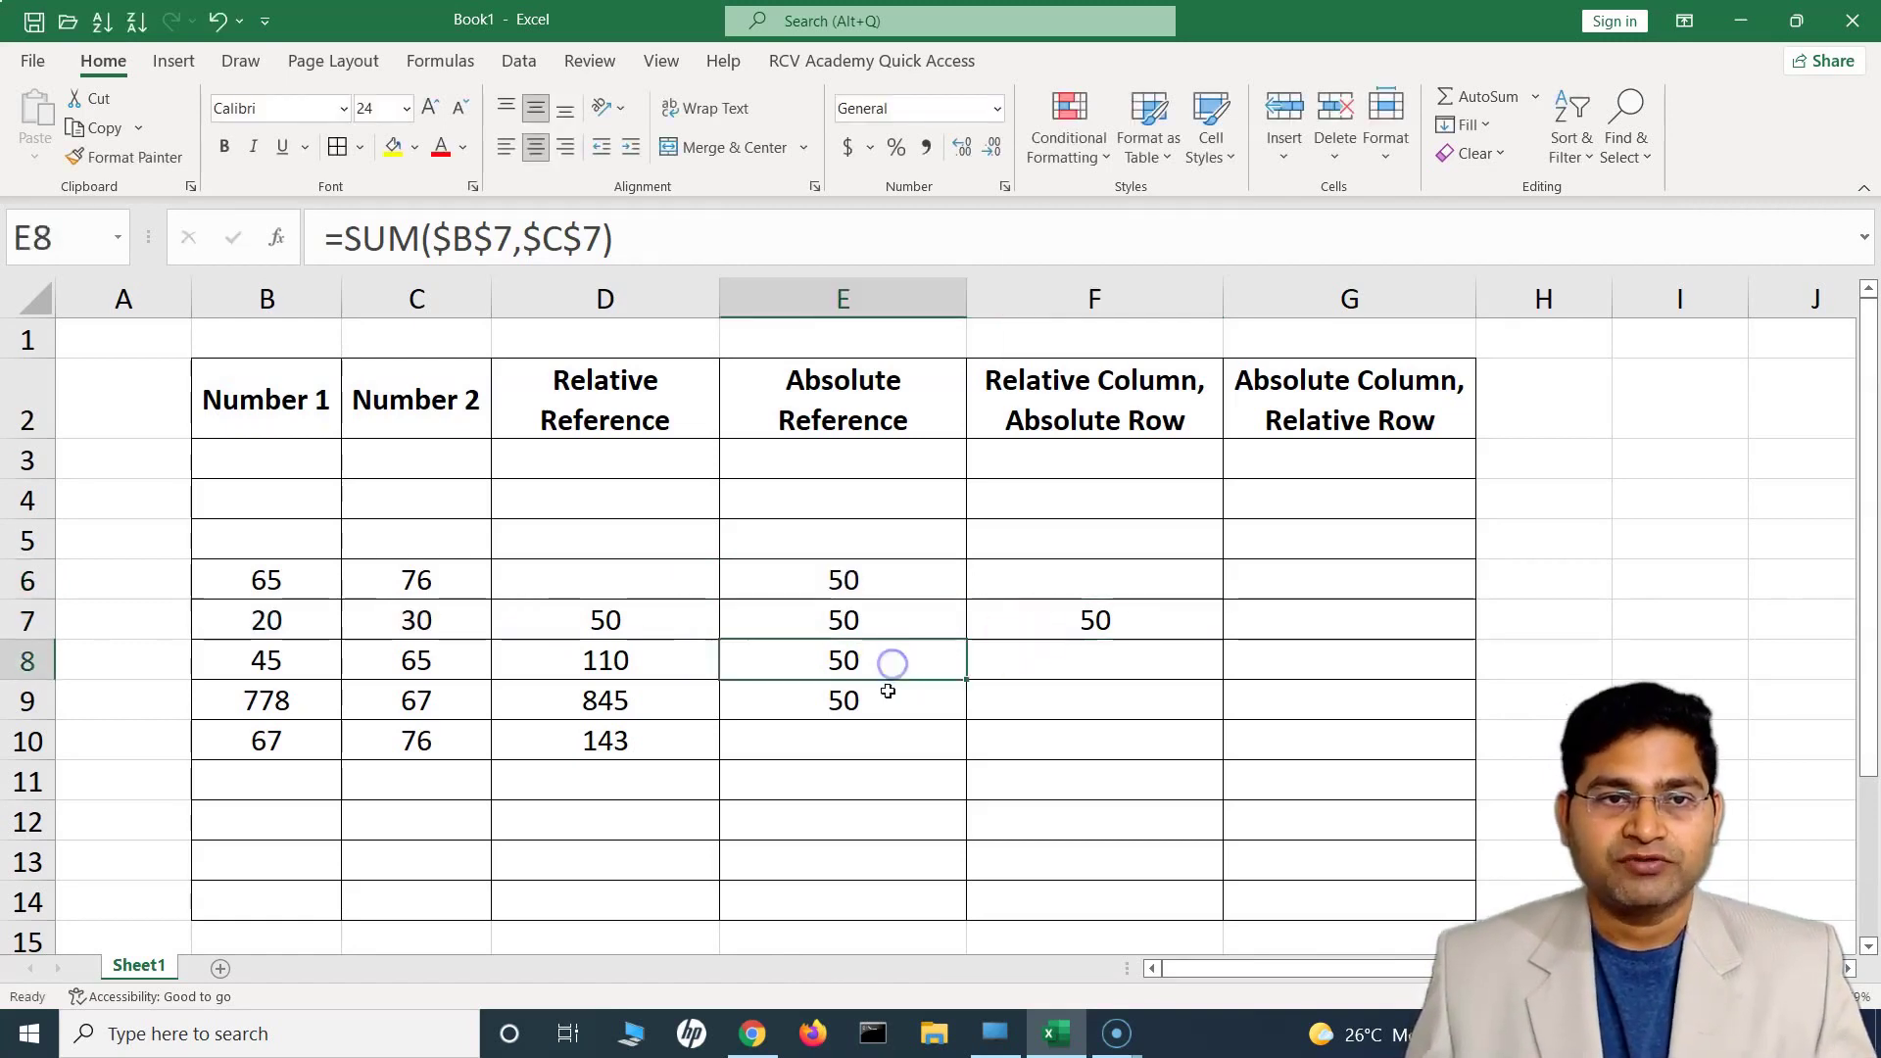
left_click(865, 707)
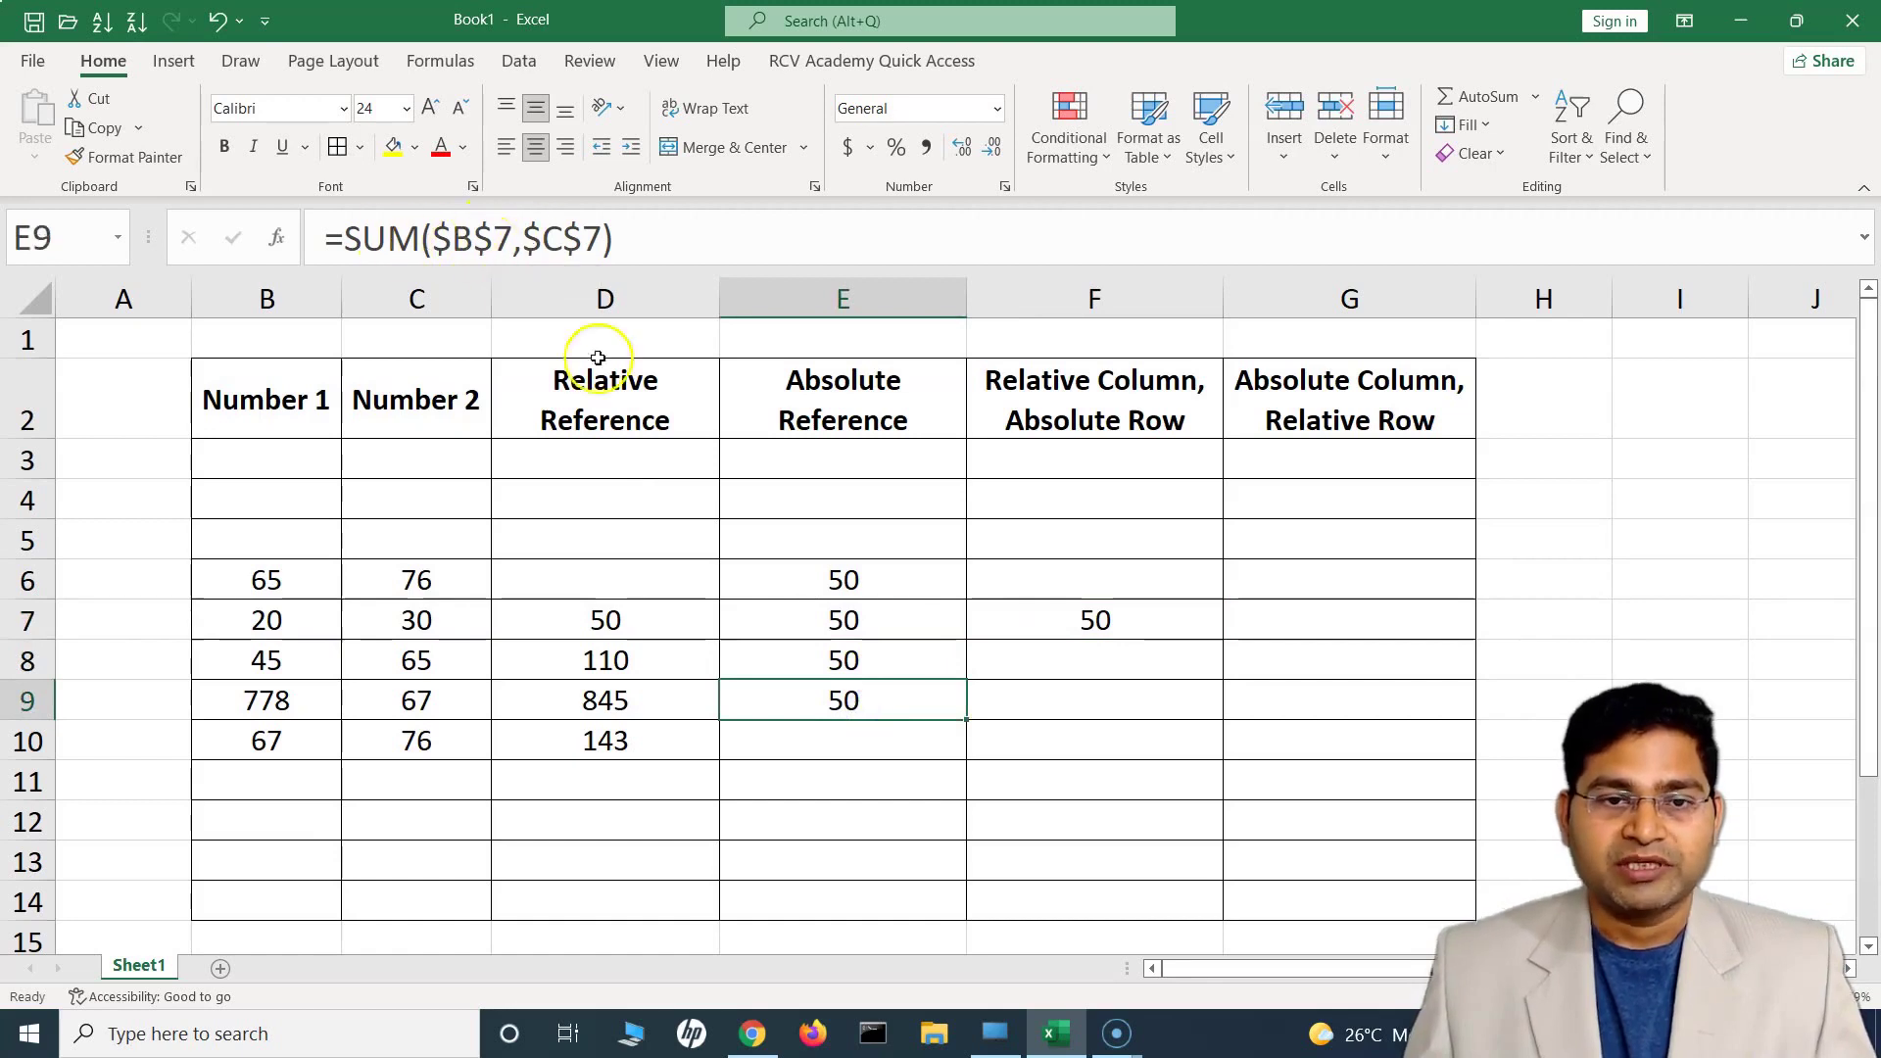
Compare the relative references in the D8 and D9 formulas with the dollar-sign references in E8, leaving the E8 formula unedited.
left_click(656, 666)
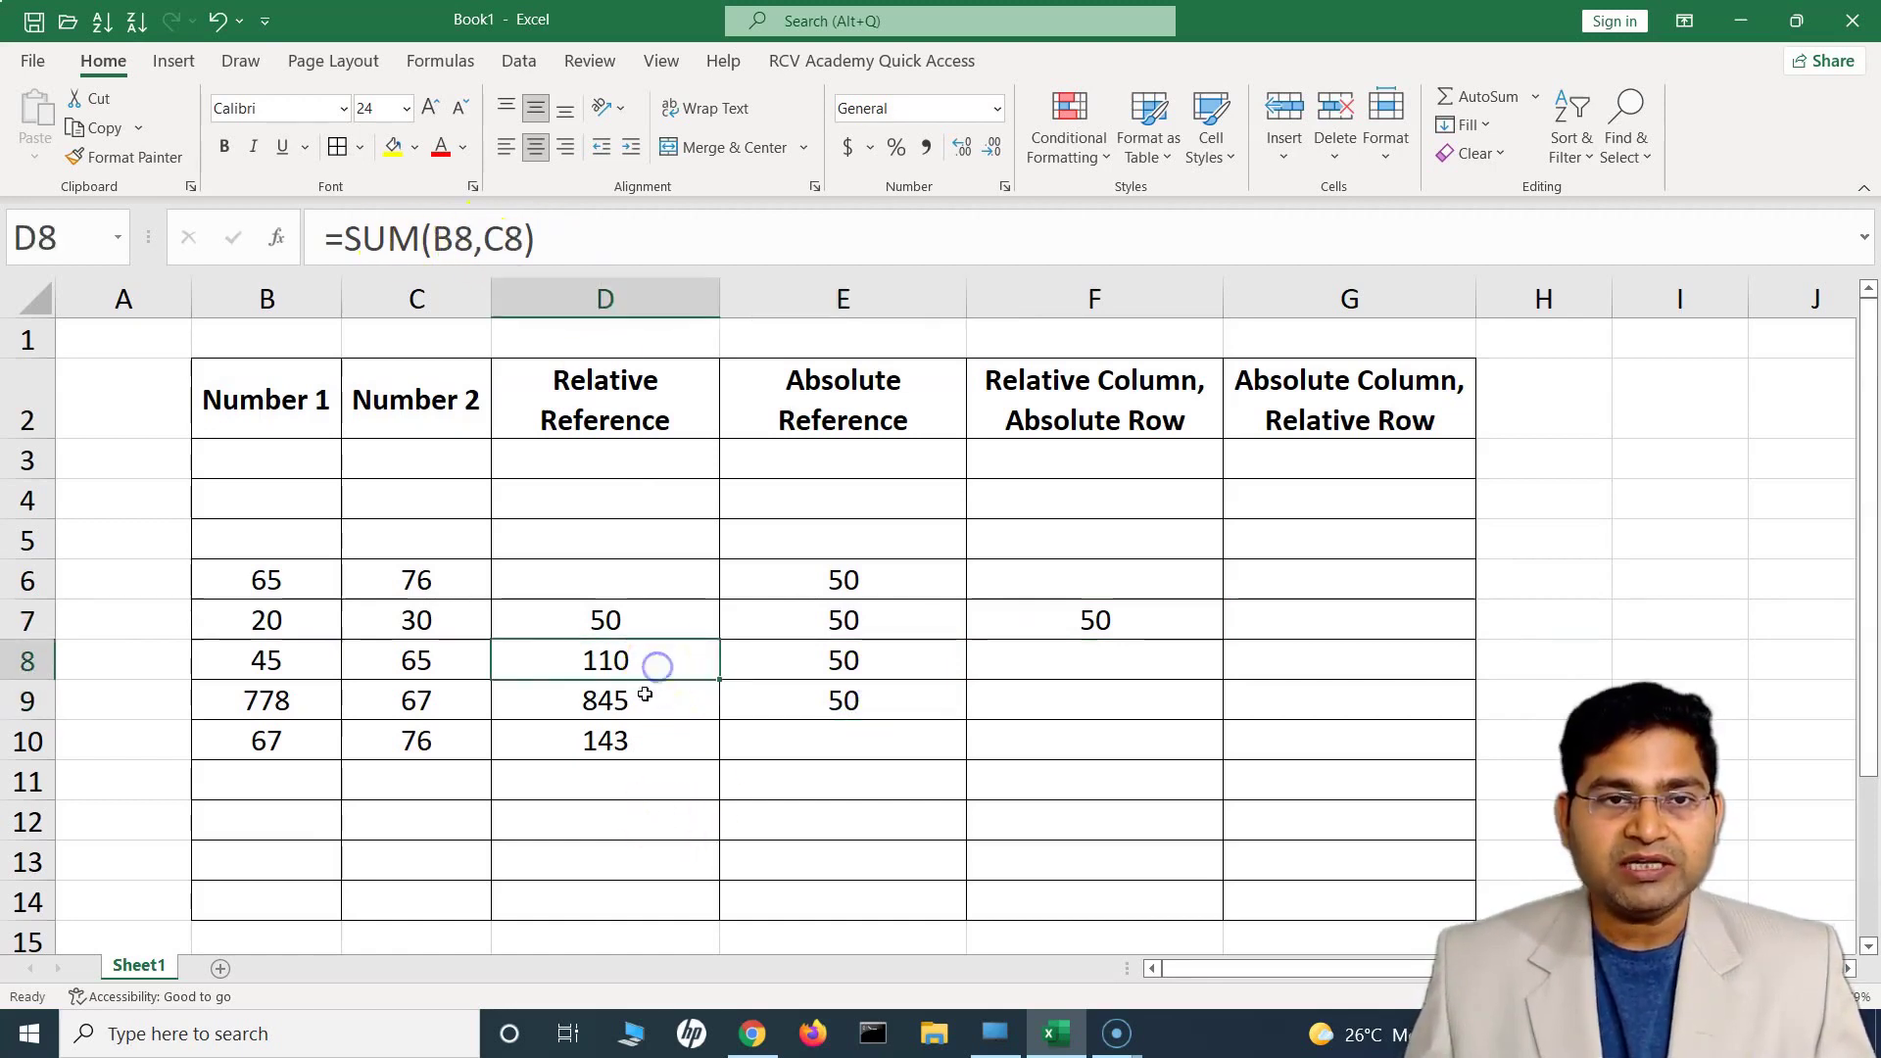
left_click(606, 663)
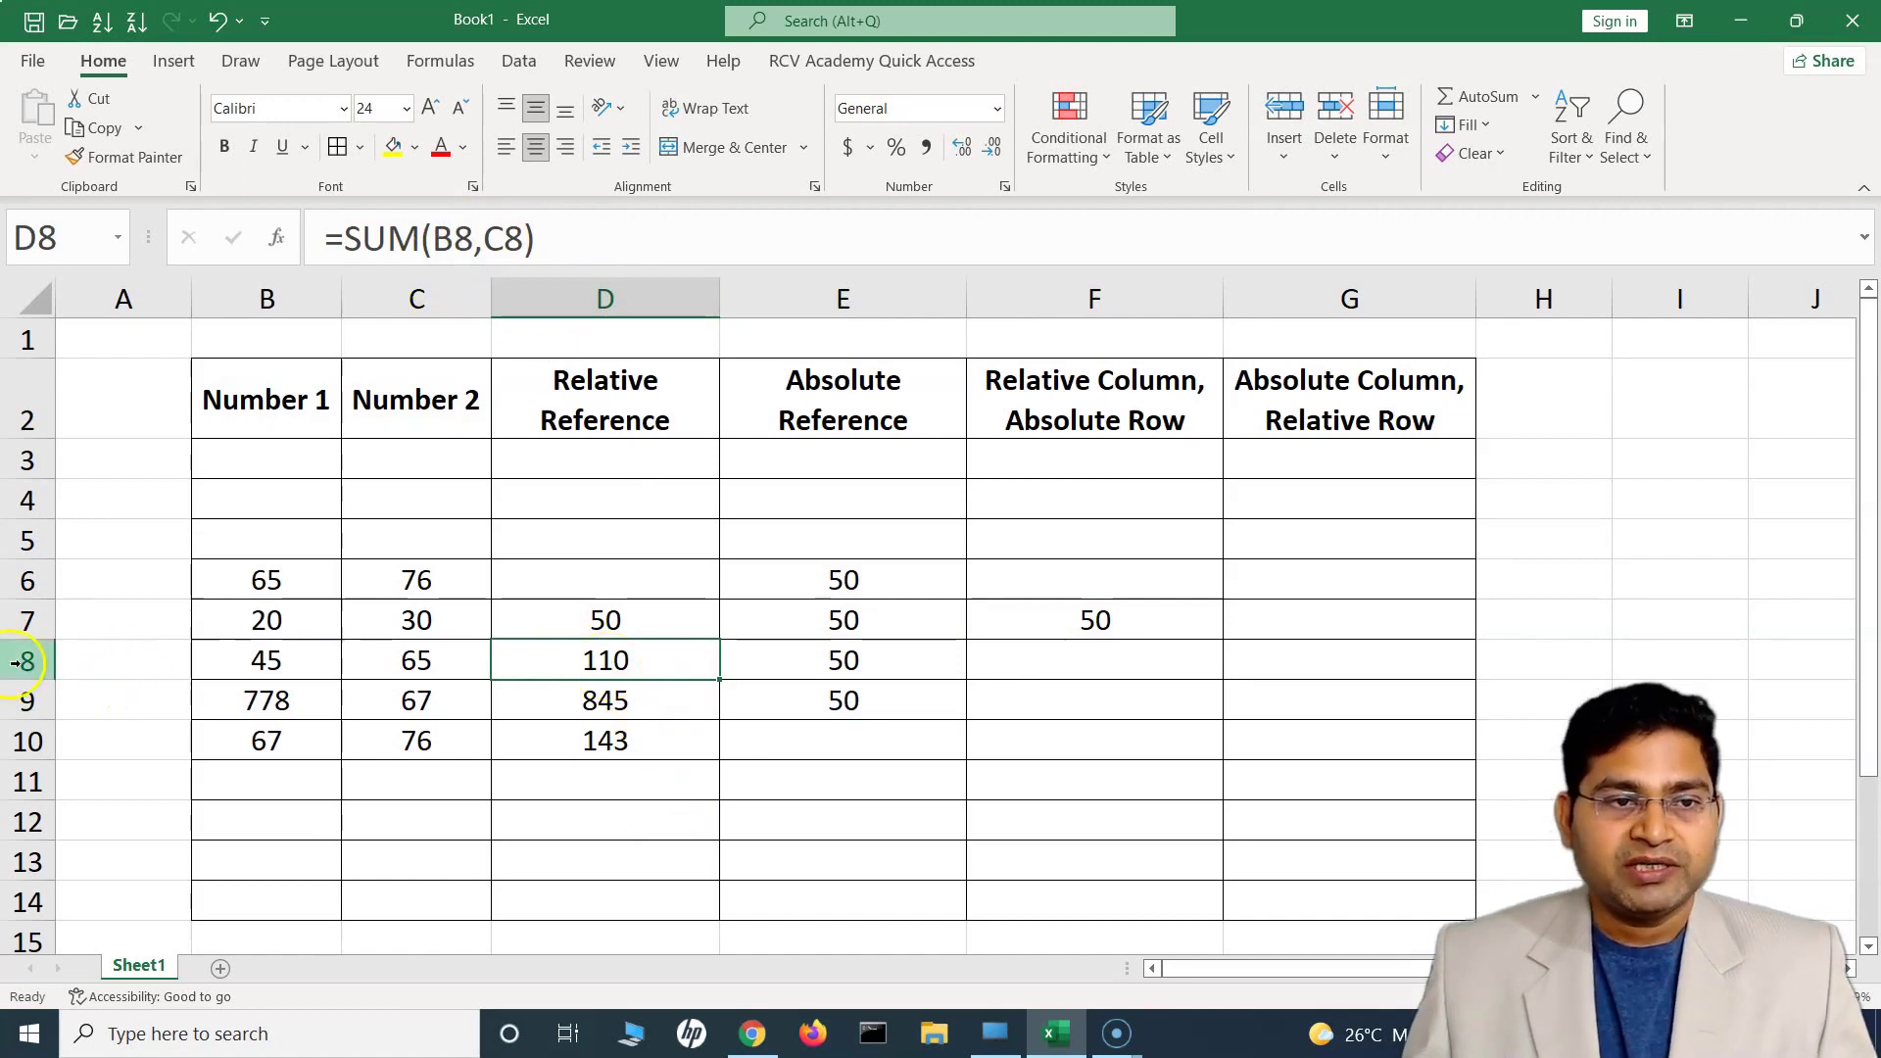
left_click(443, 242)
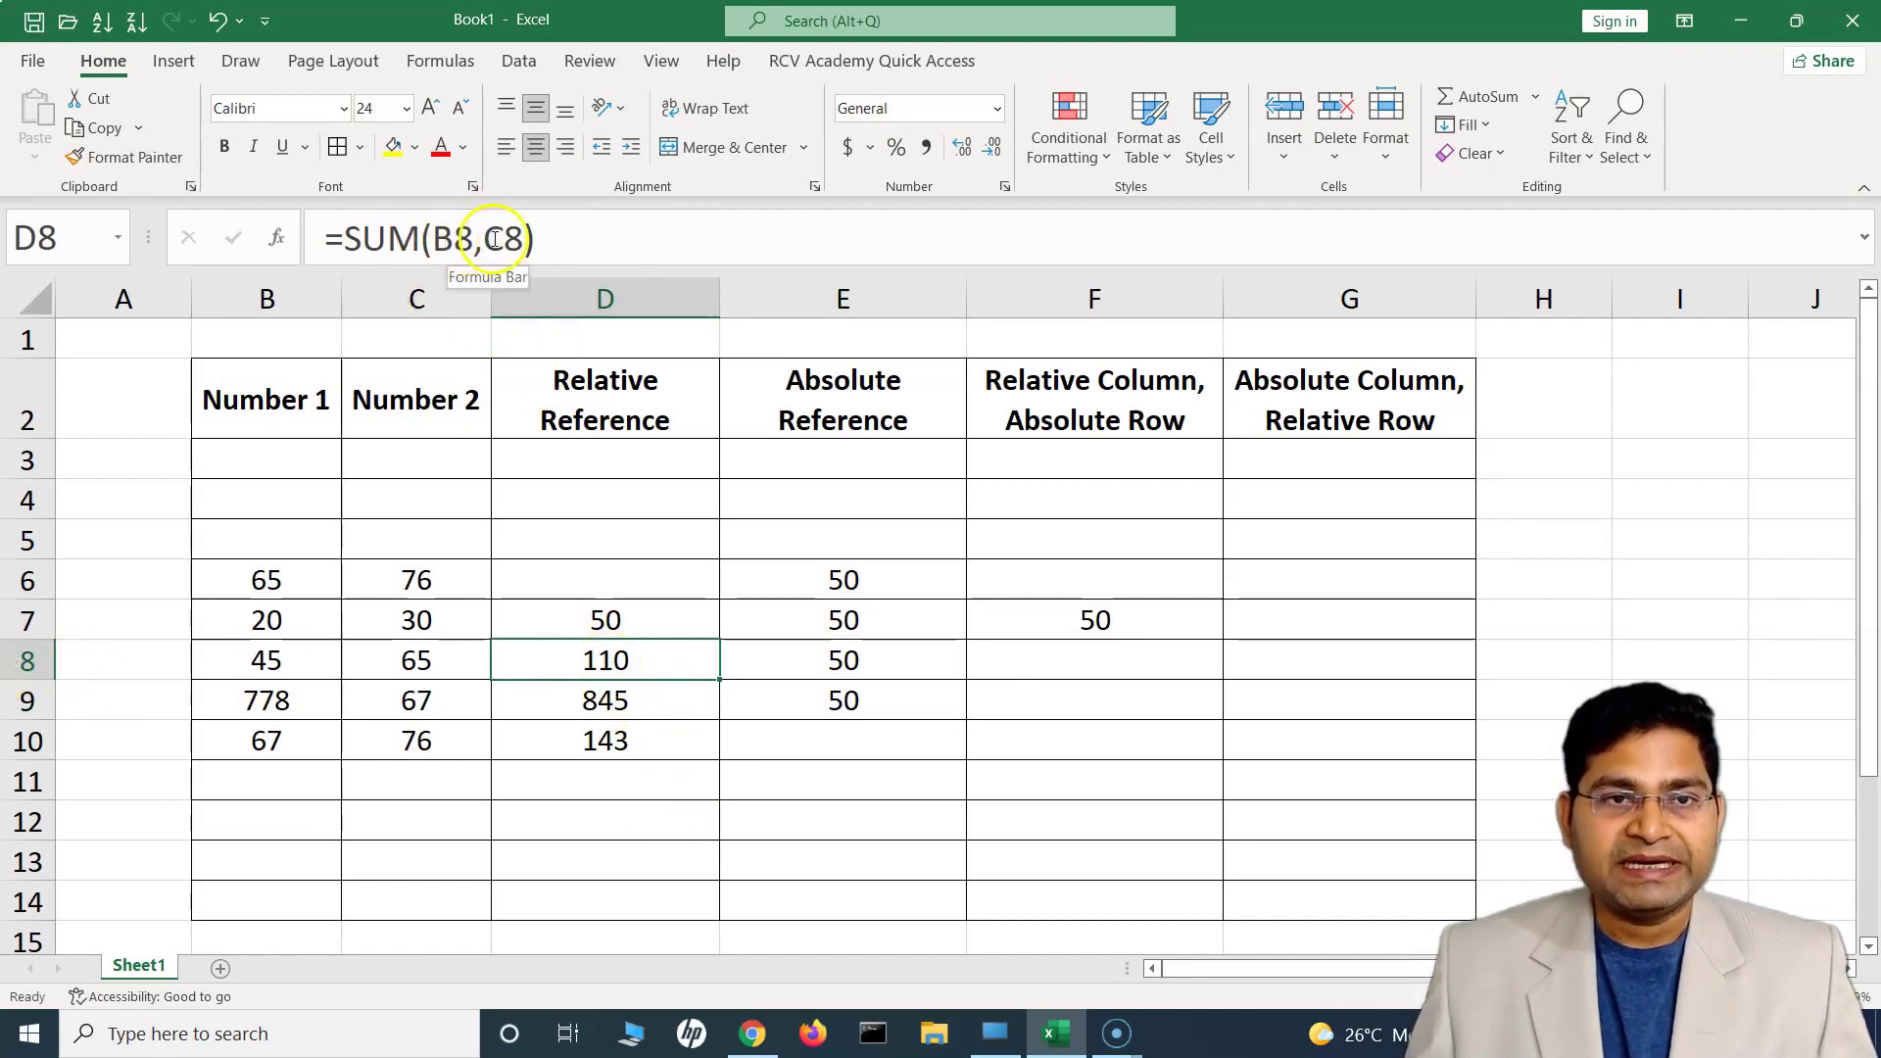
left_click(641, 711)
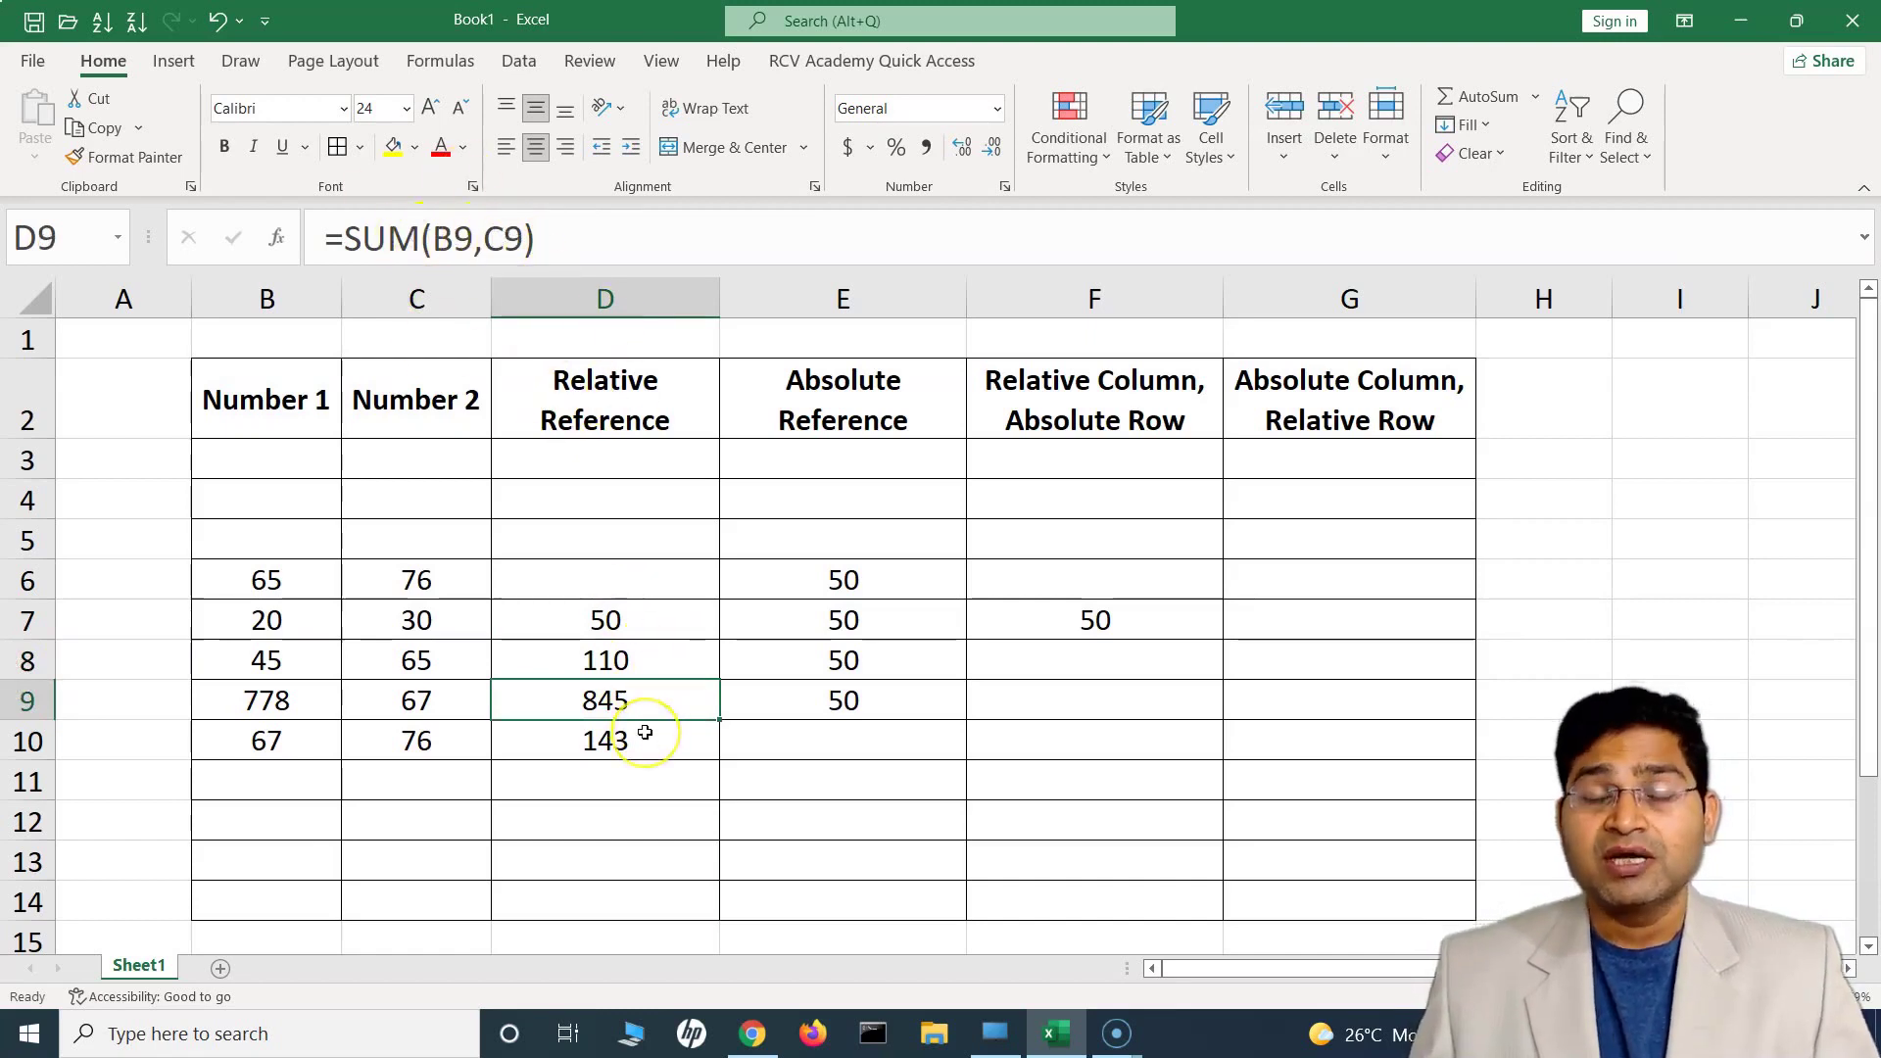
left_click(896, 669)
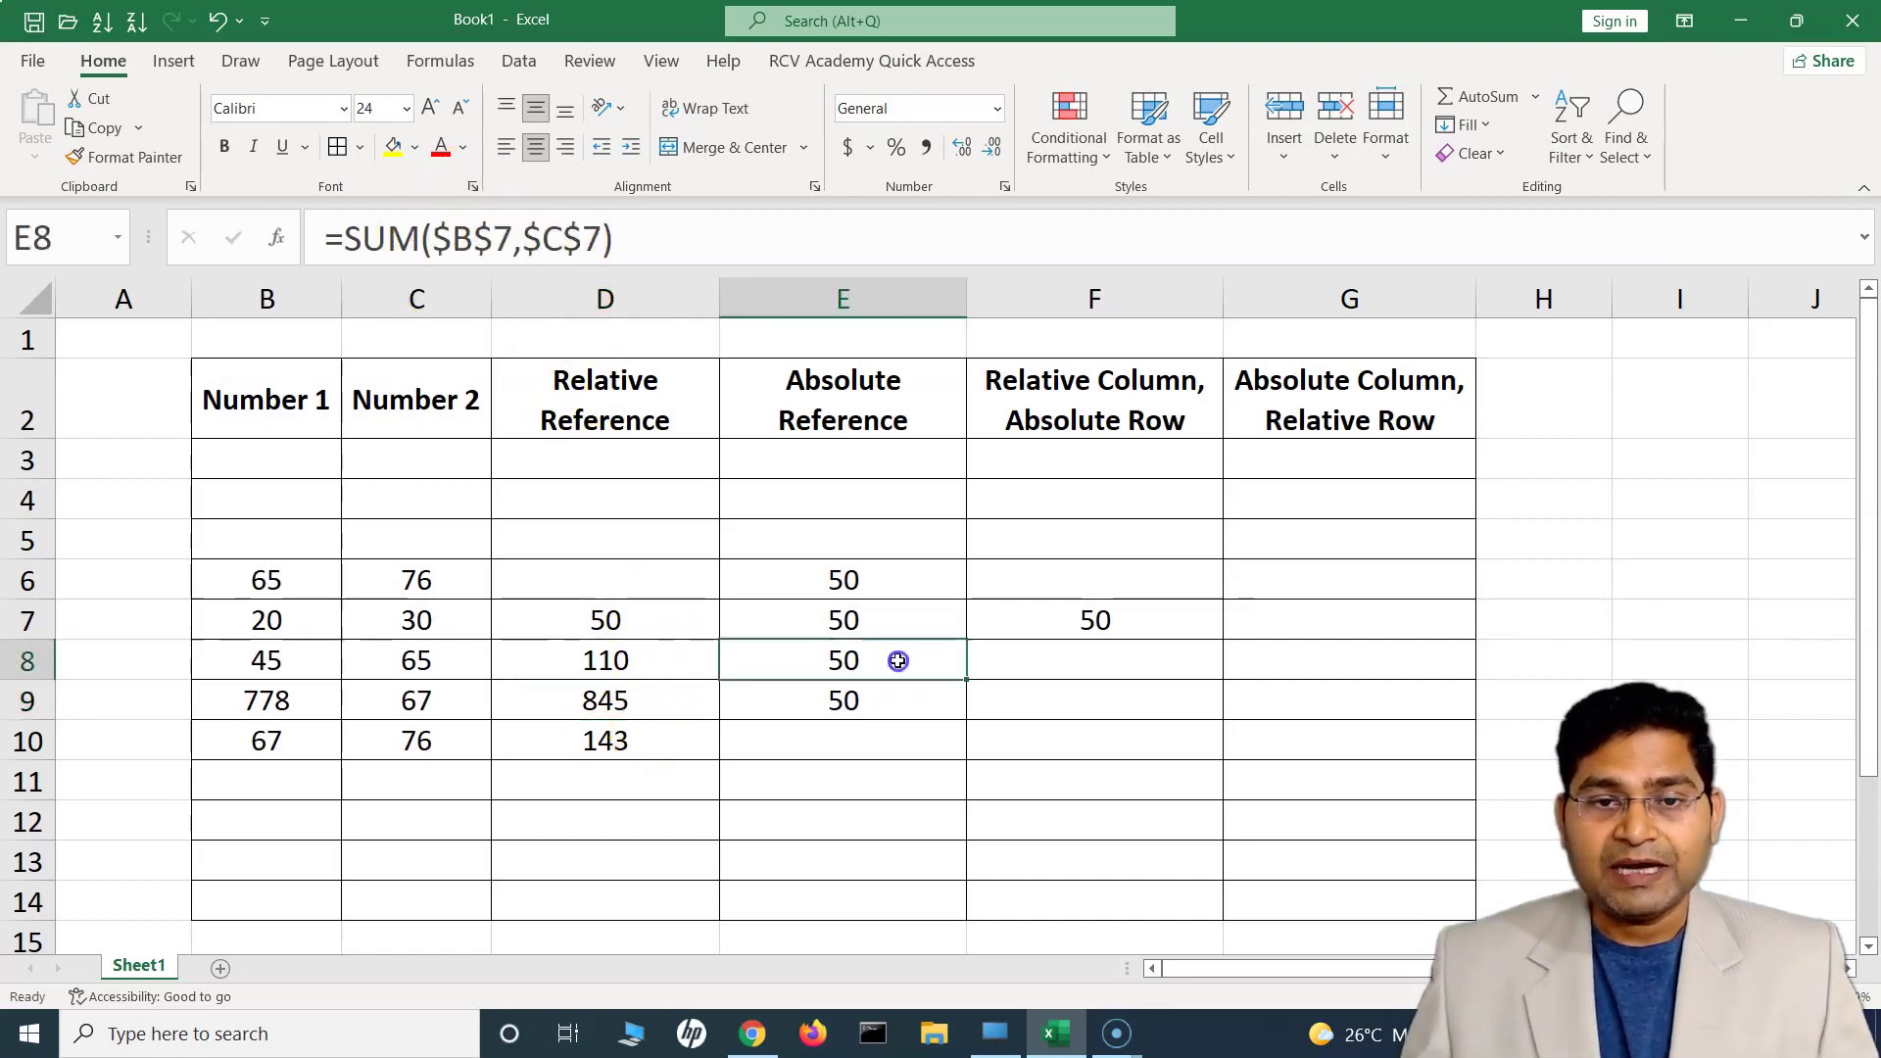
left_click_drag(451, 237, 434, 238)
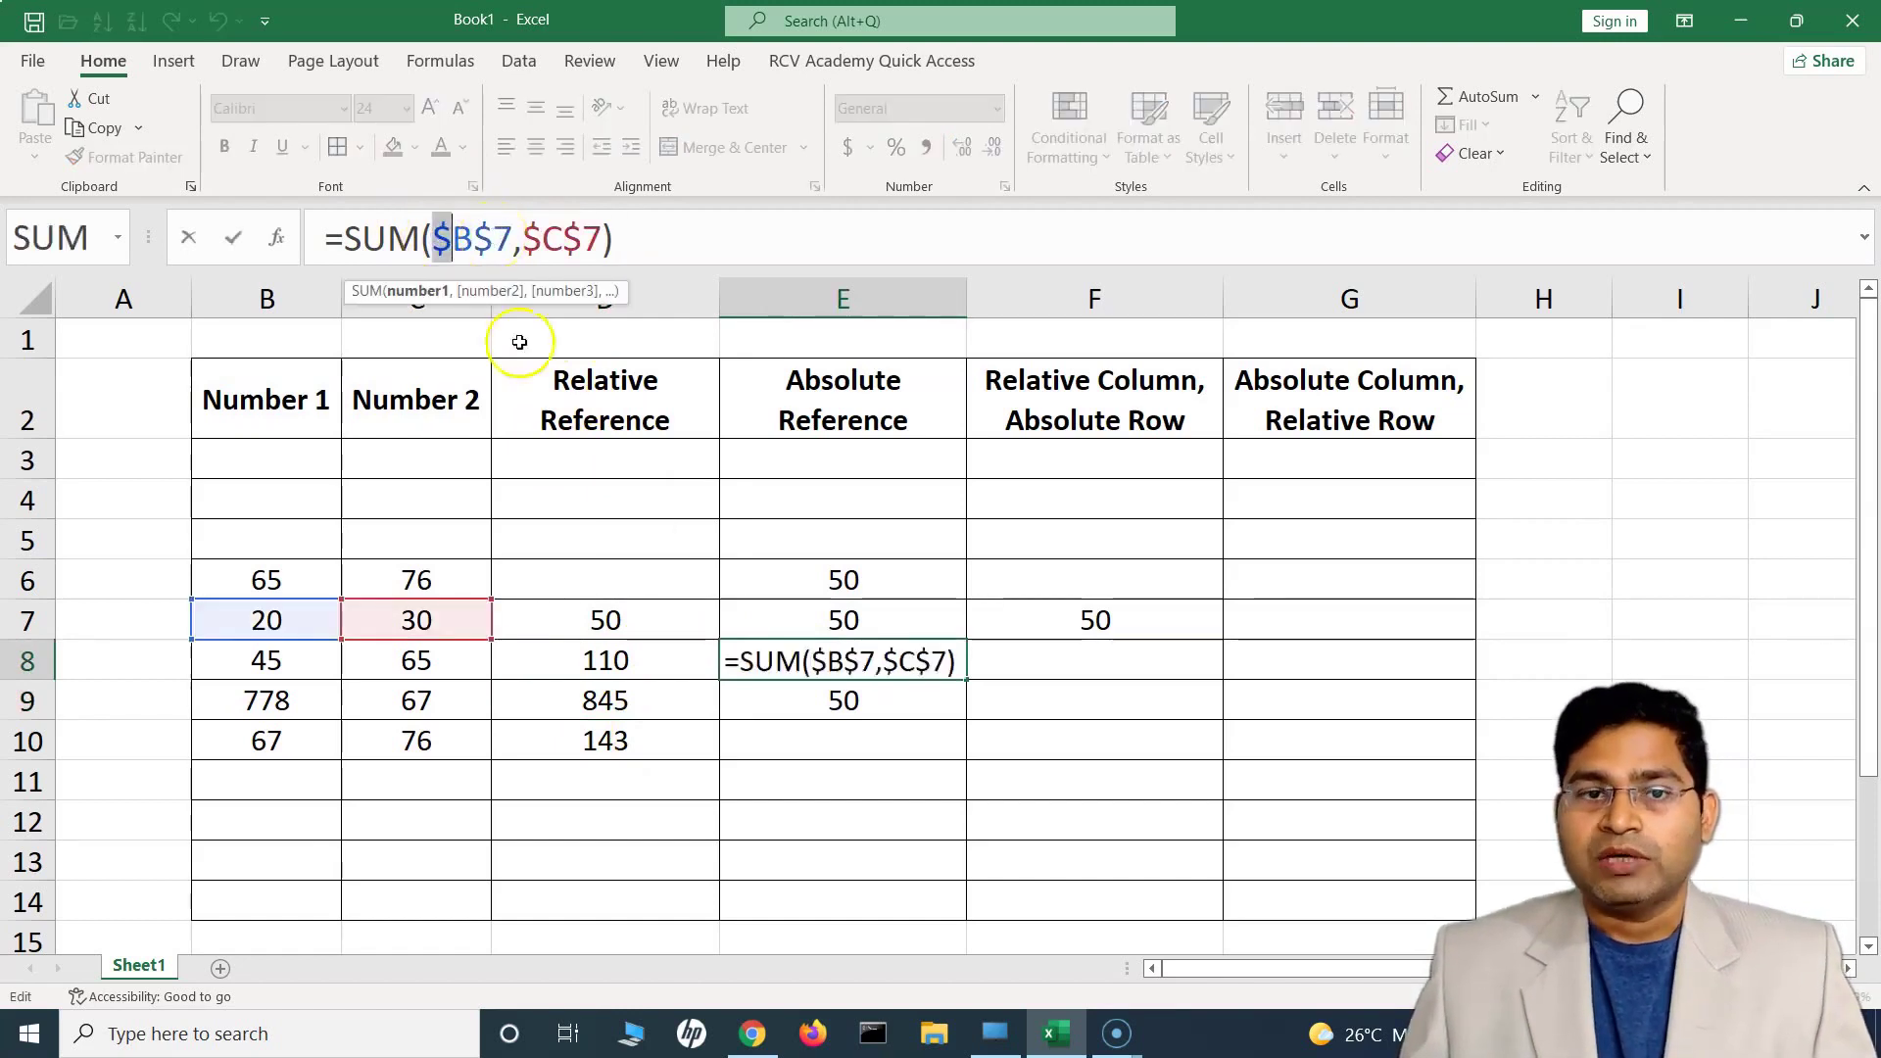
left_click(608, 613)
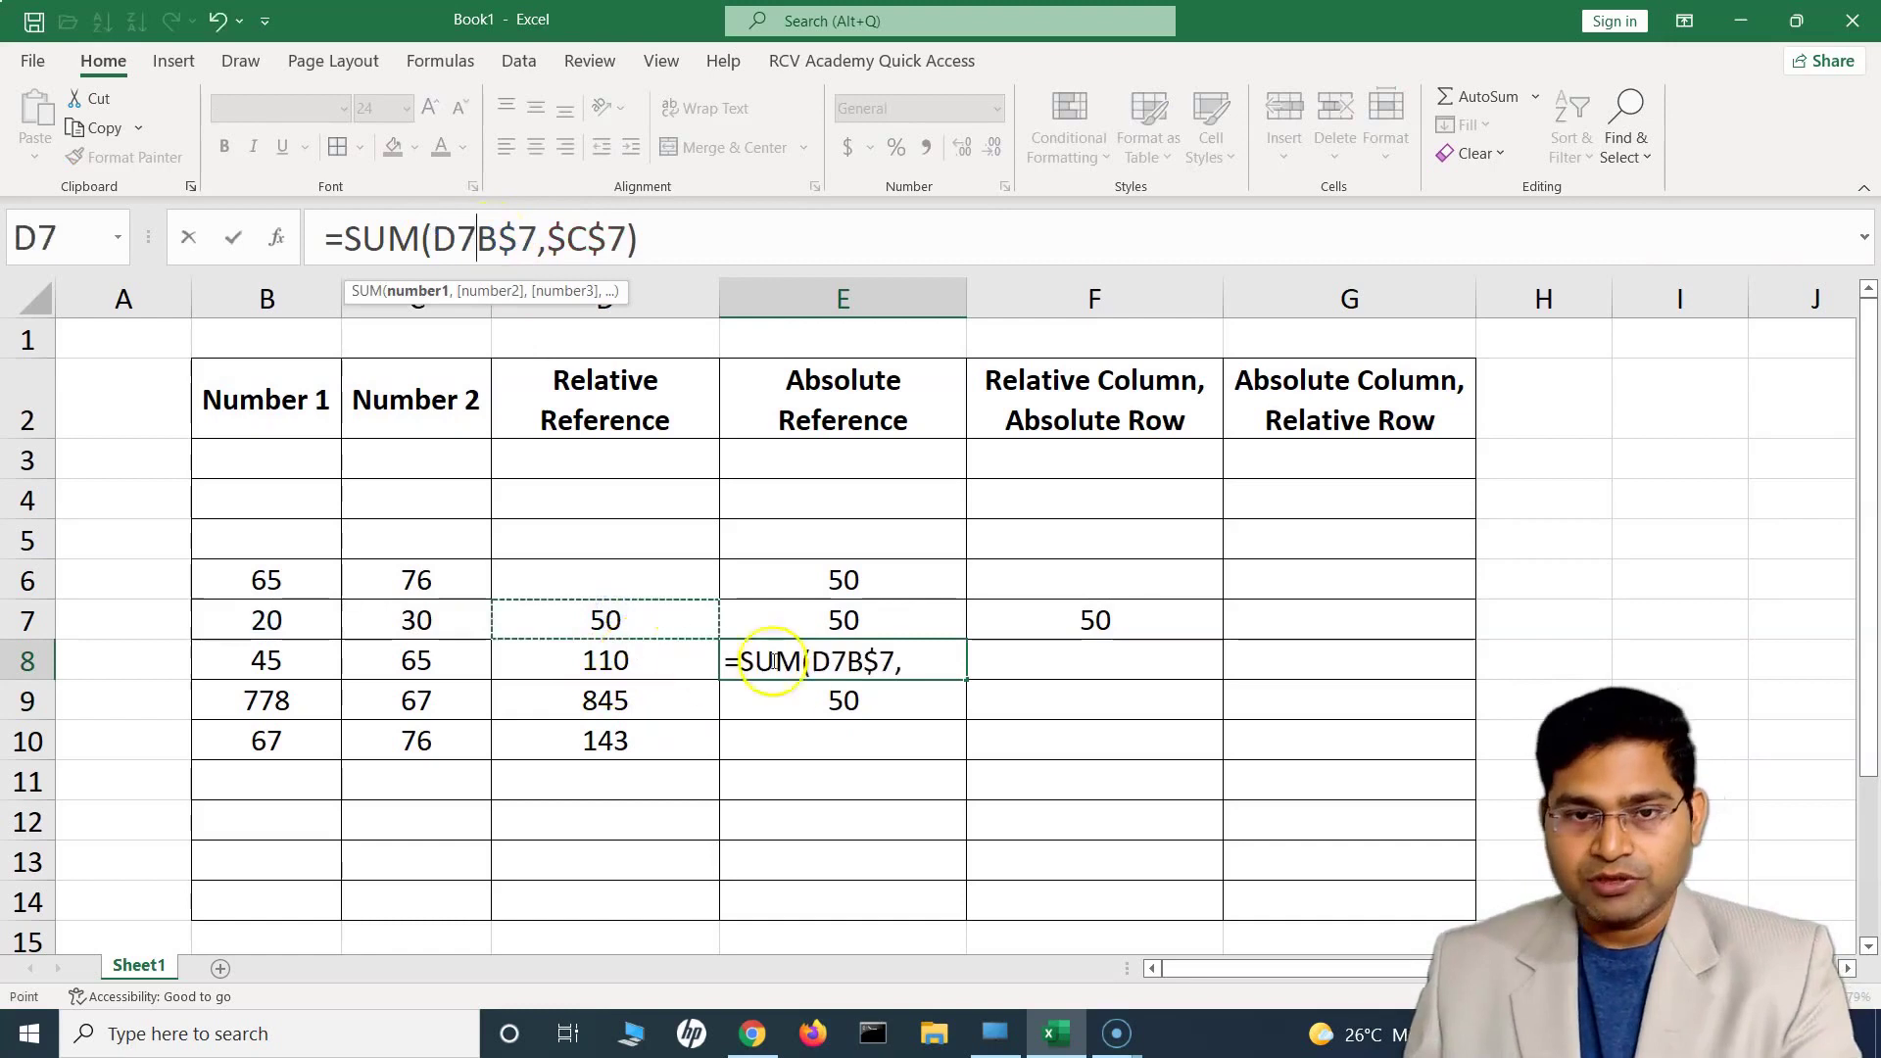
key("Escape")
Clear the copied formulas from cells D7 and F7.
left_click(632, 620)
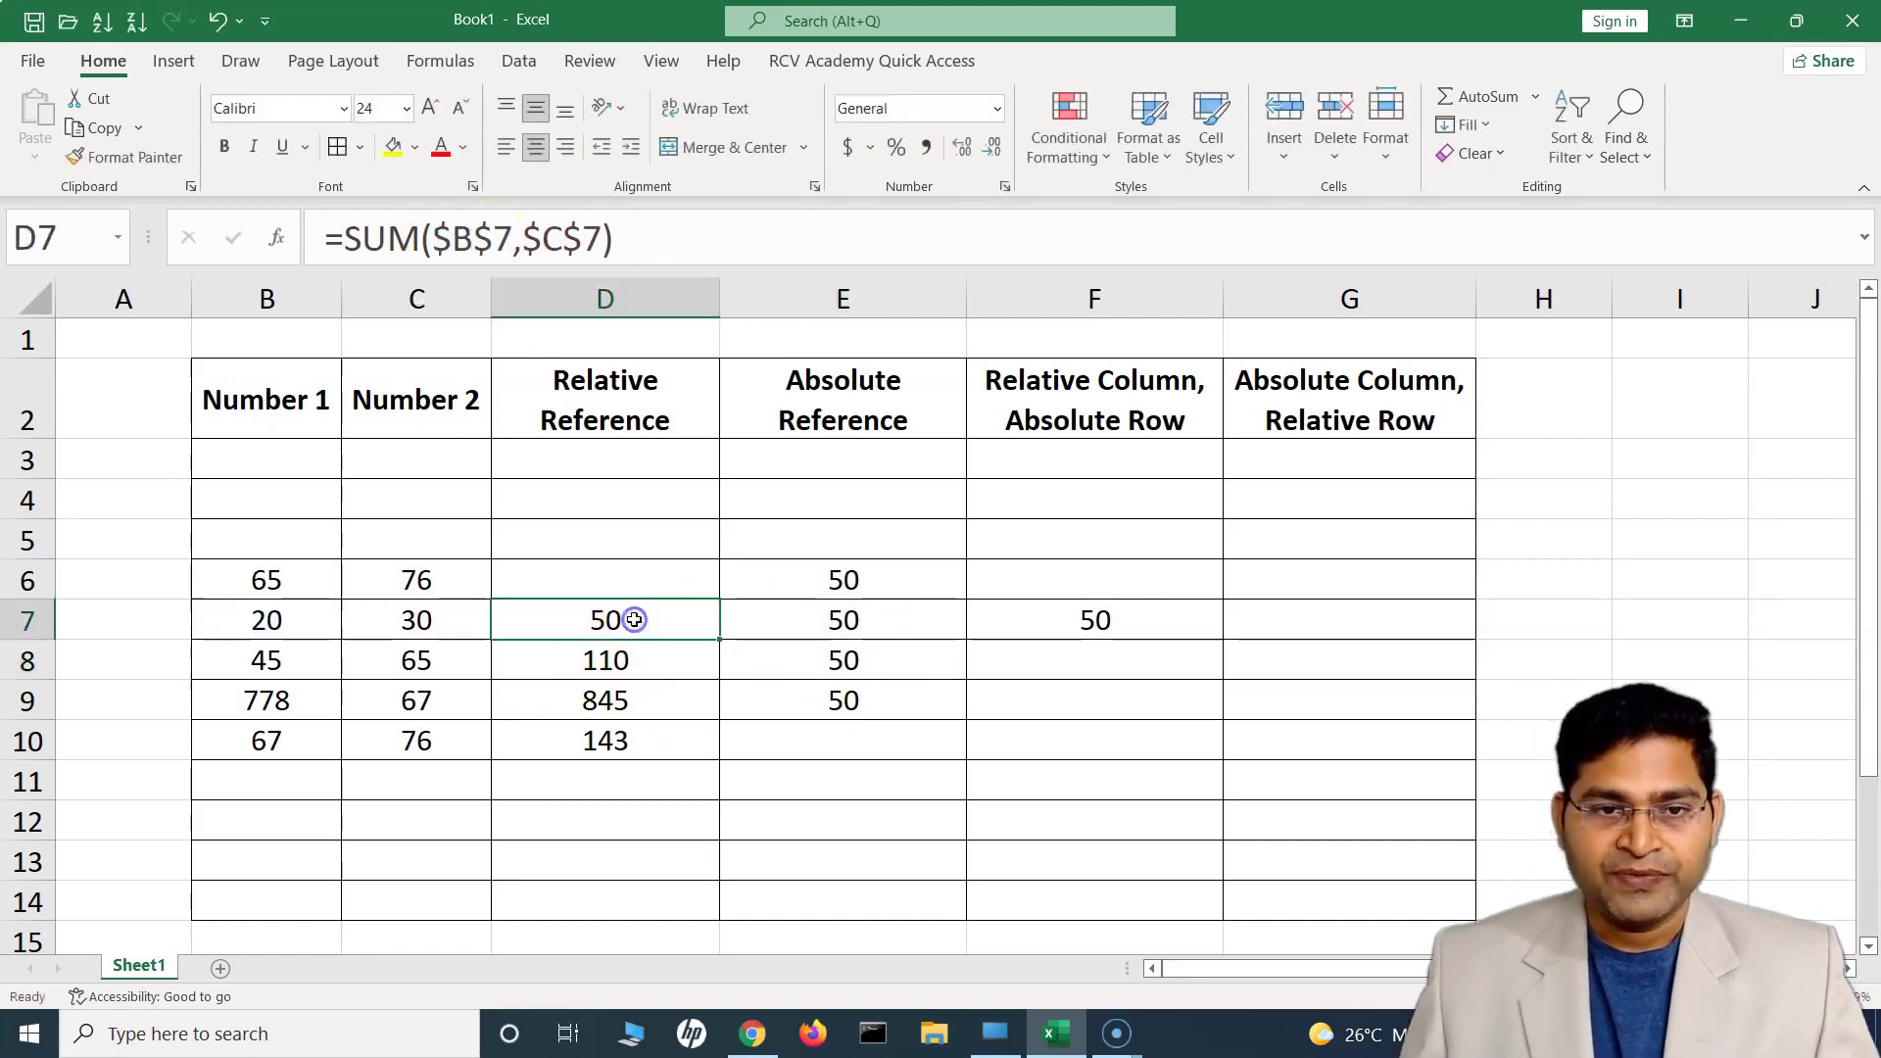
key("Delete")
left_click(843, 619)
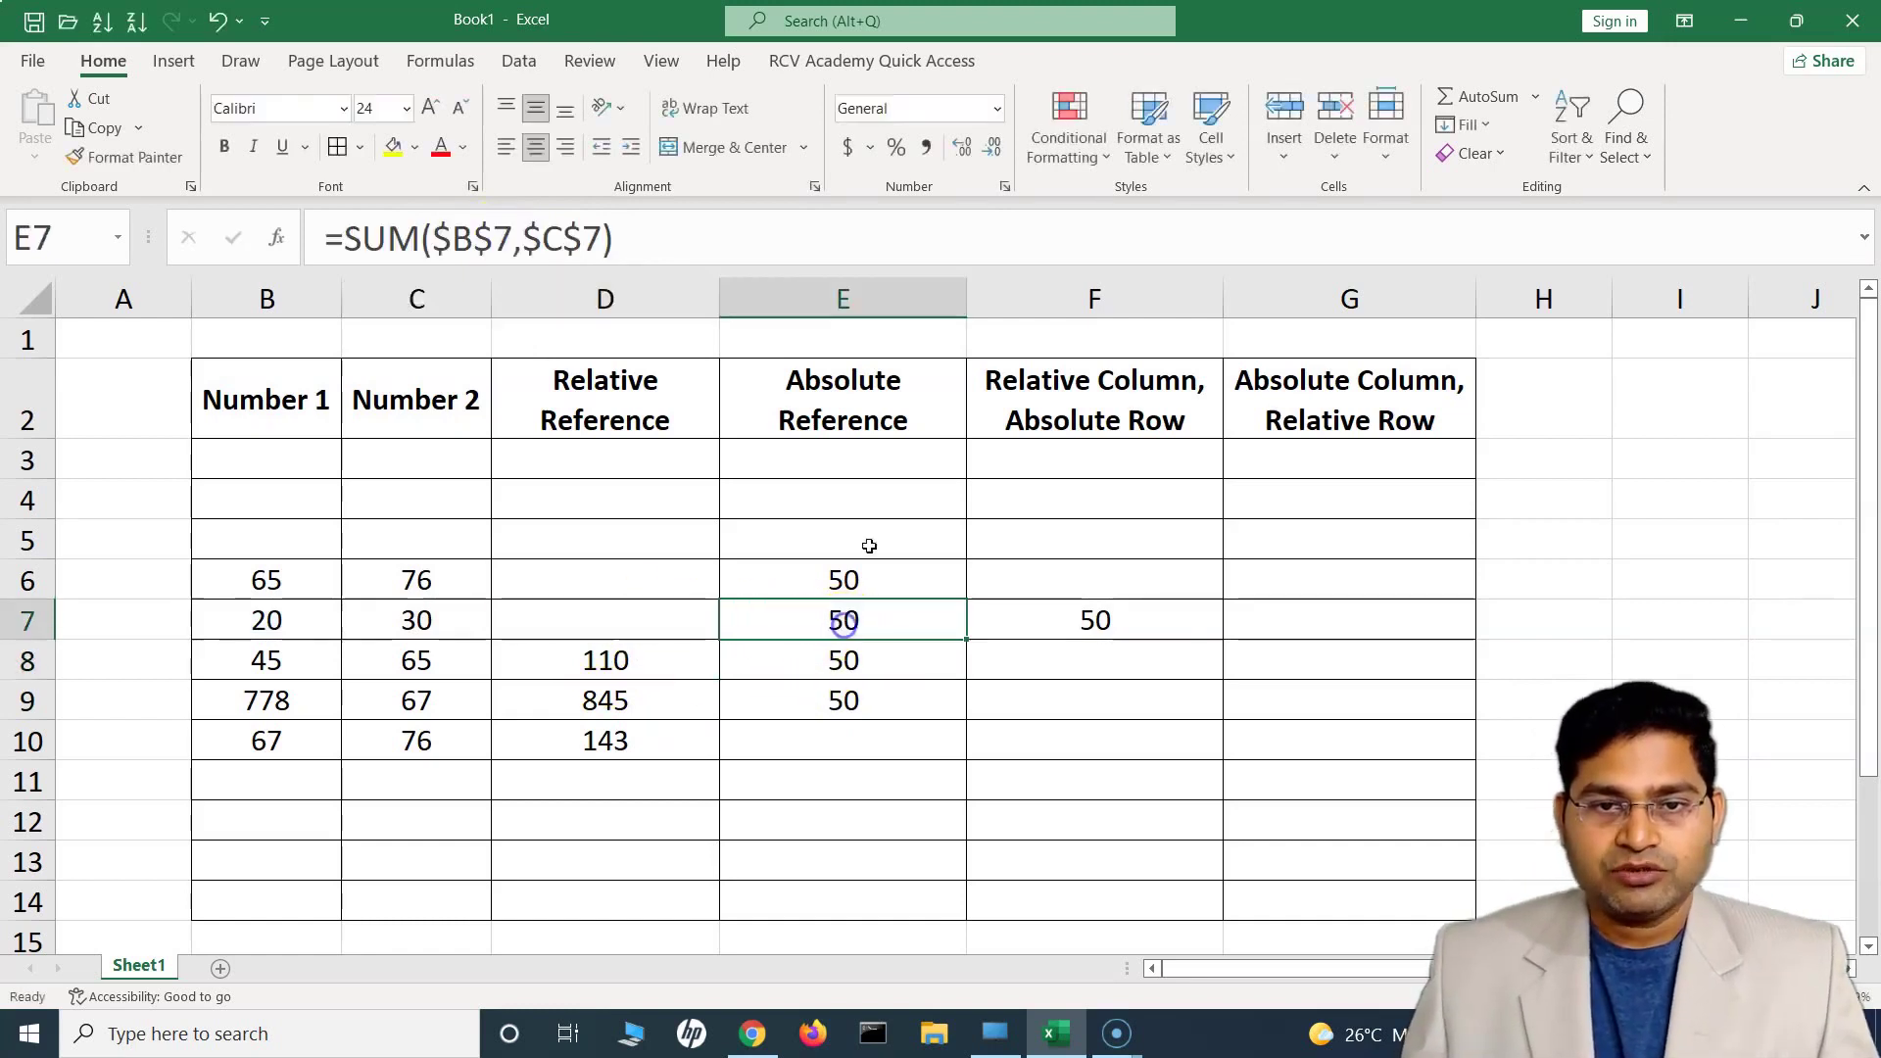
left_click(1141, 624)
key("Delete")
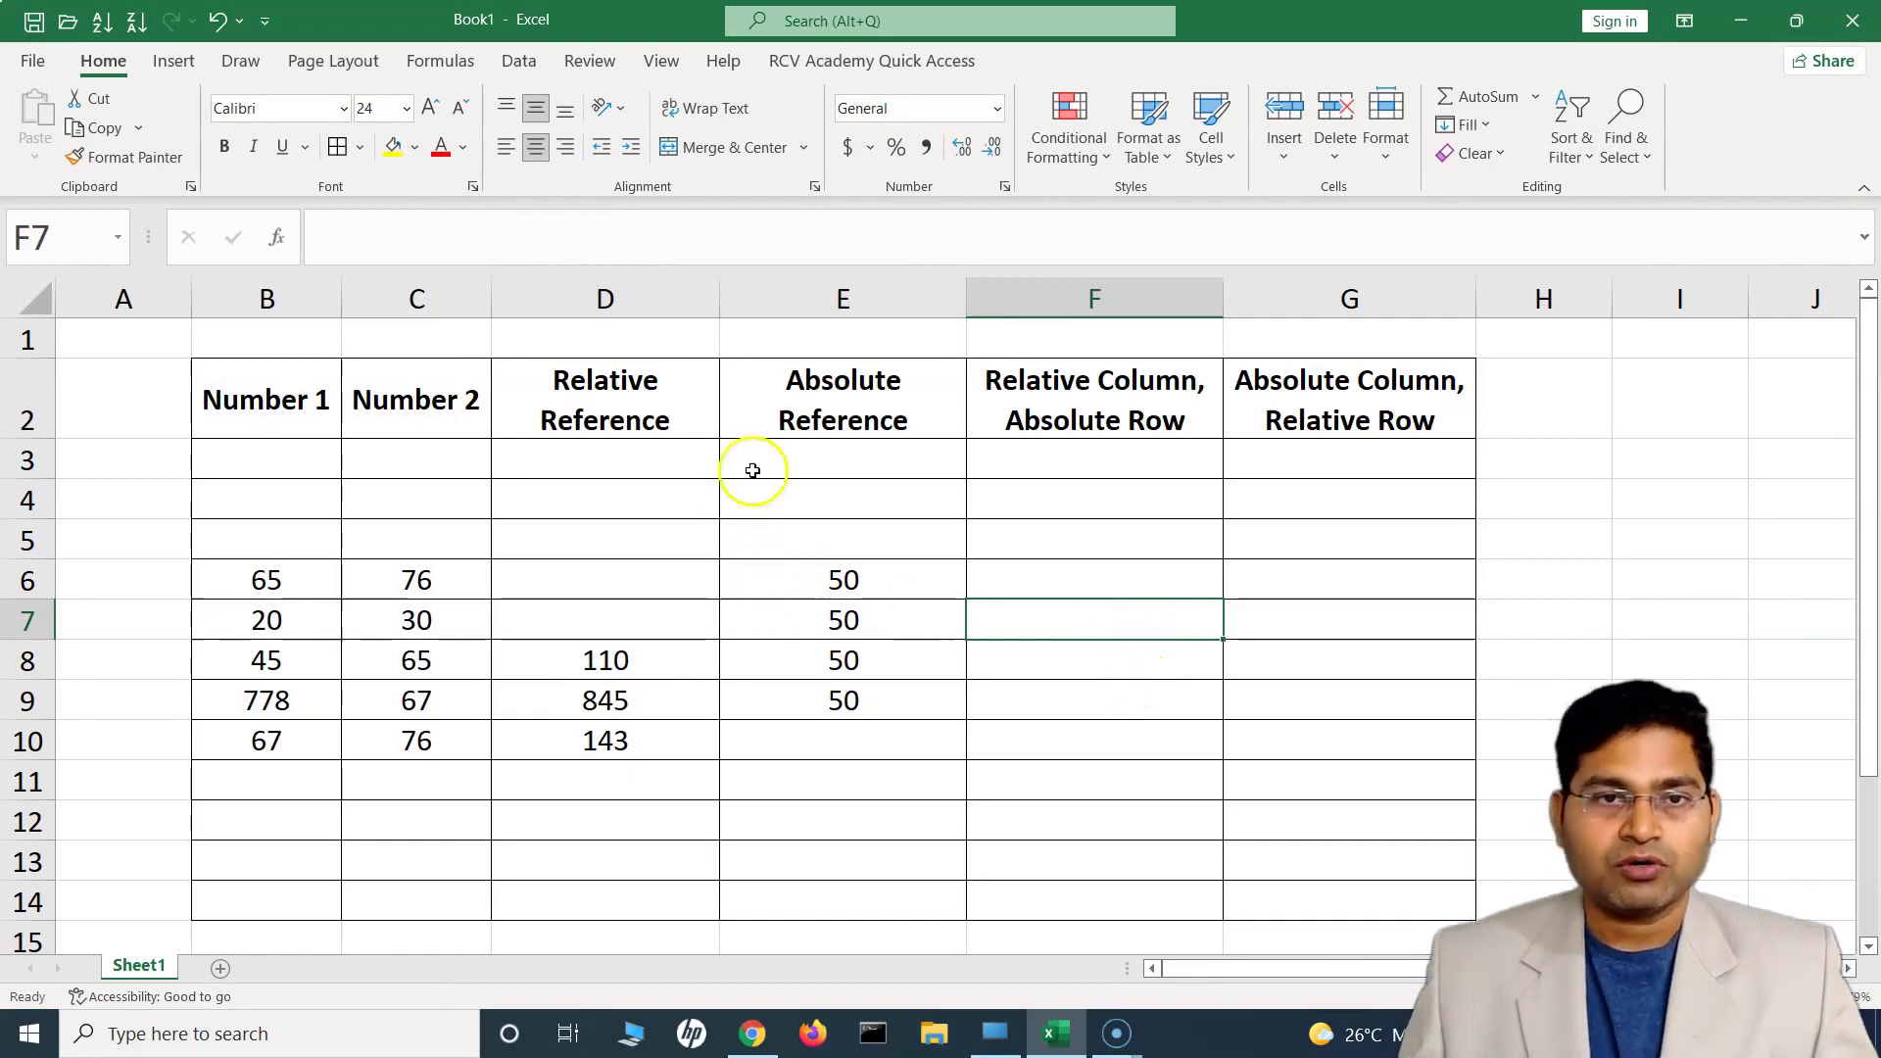
Enter =SUM(B7,C7 in cell F7 of the Relative Column, Absolute Row column, picking B7 and C7 as the arguments.
left_click(1056, 624)
type("=")
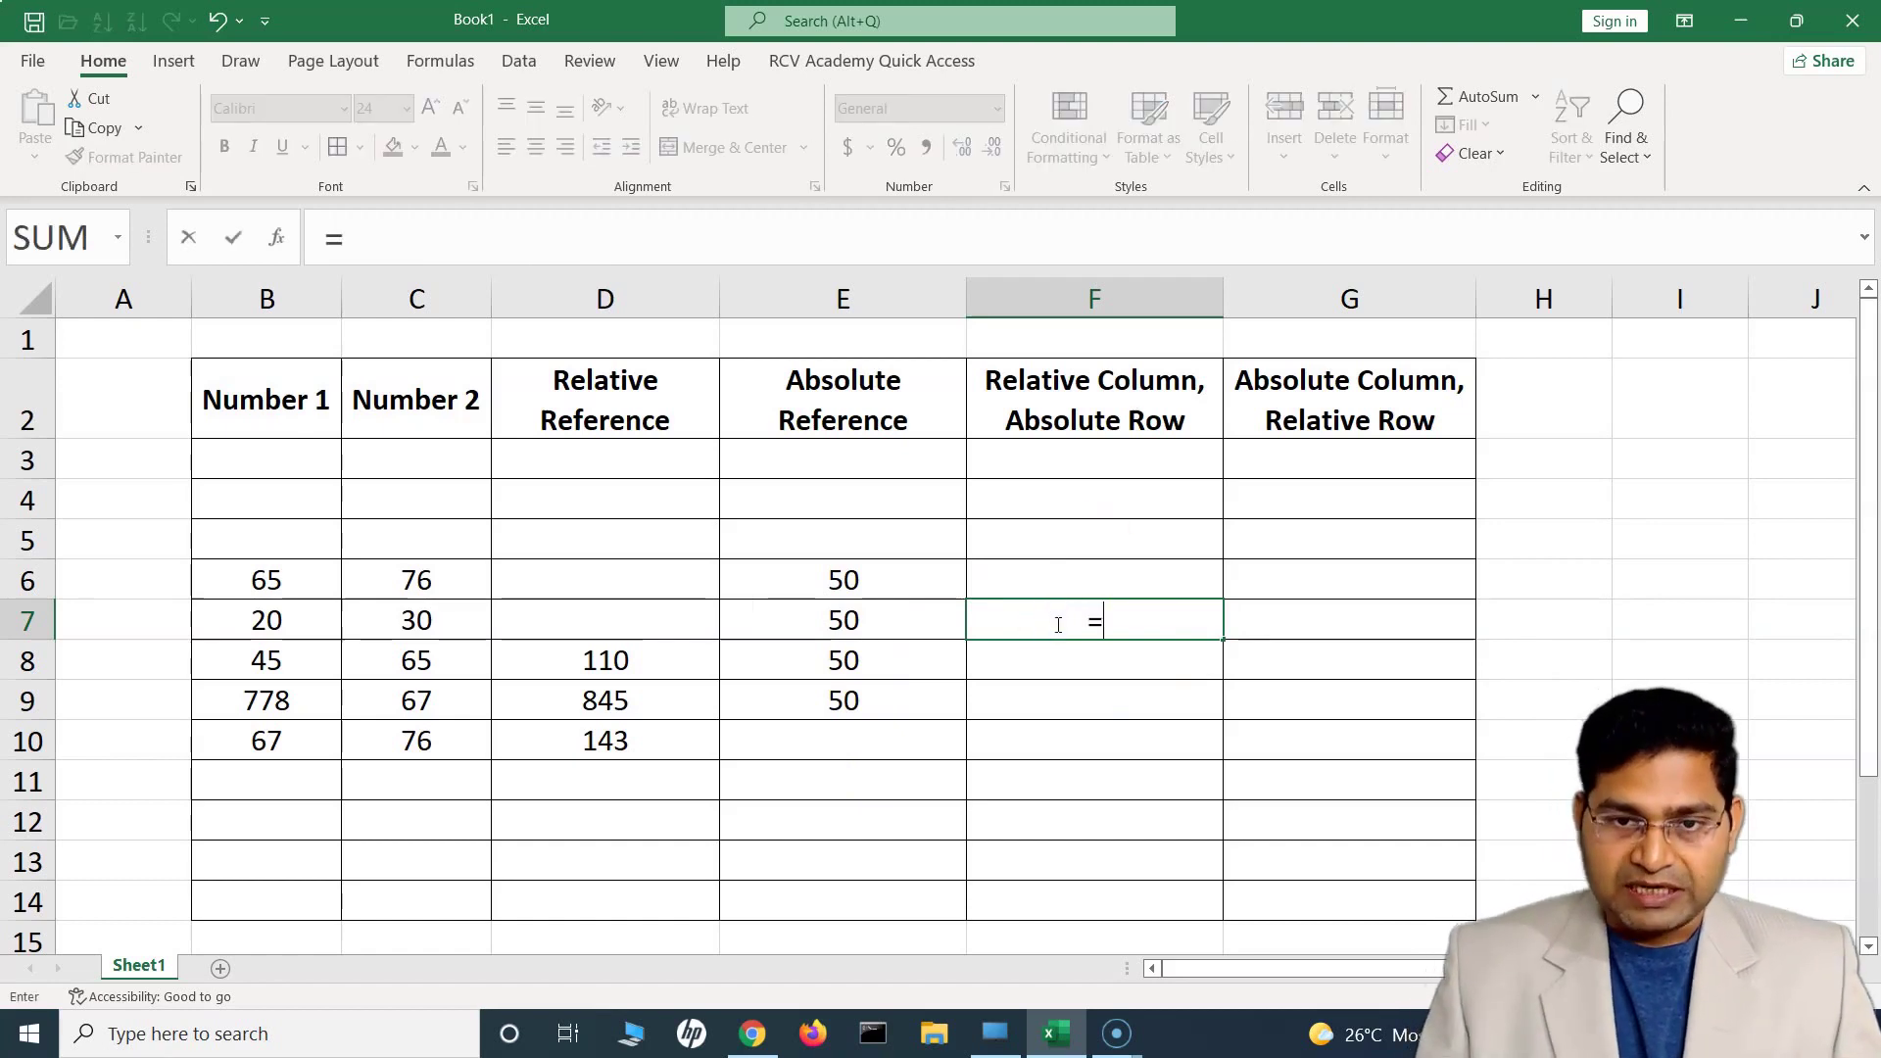
type("SUM(")
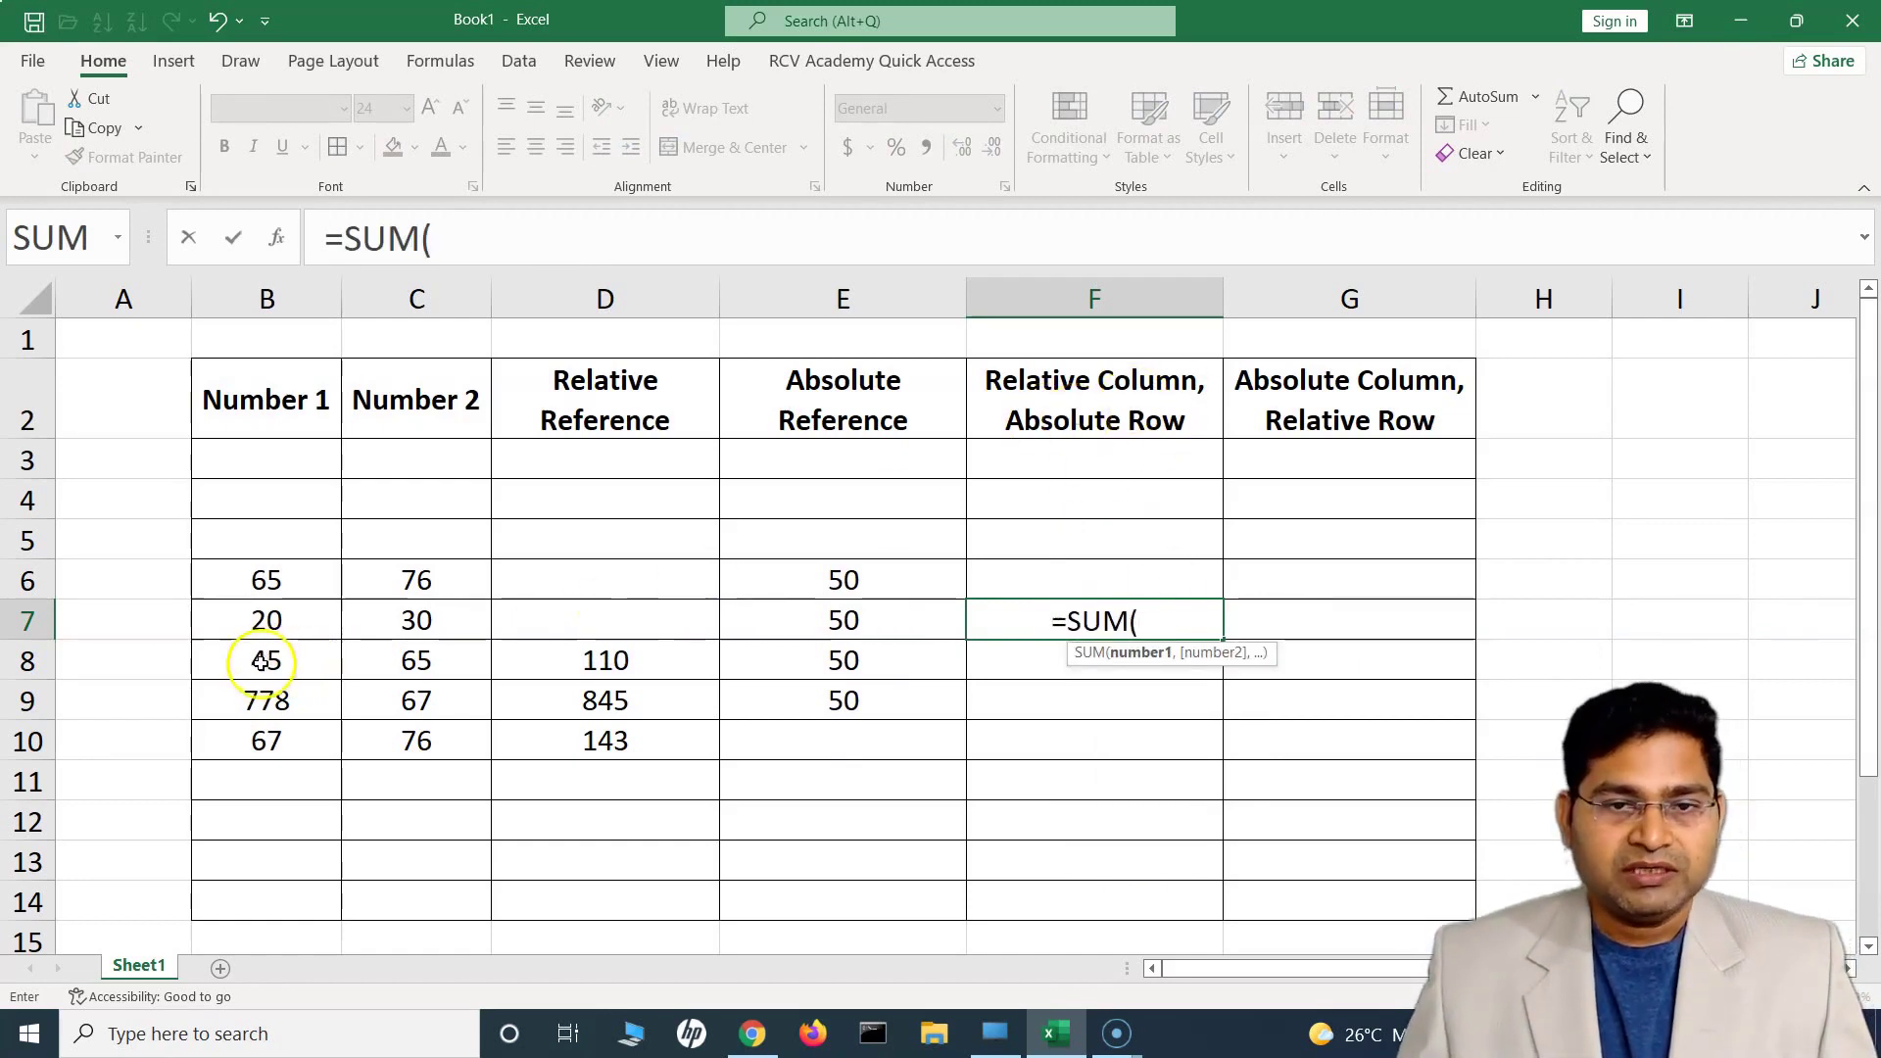
left_click(270, 622)
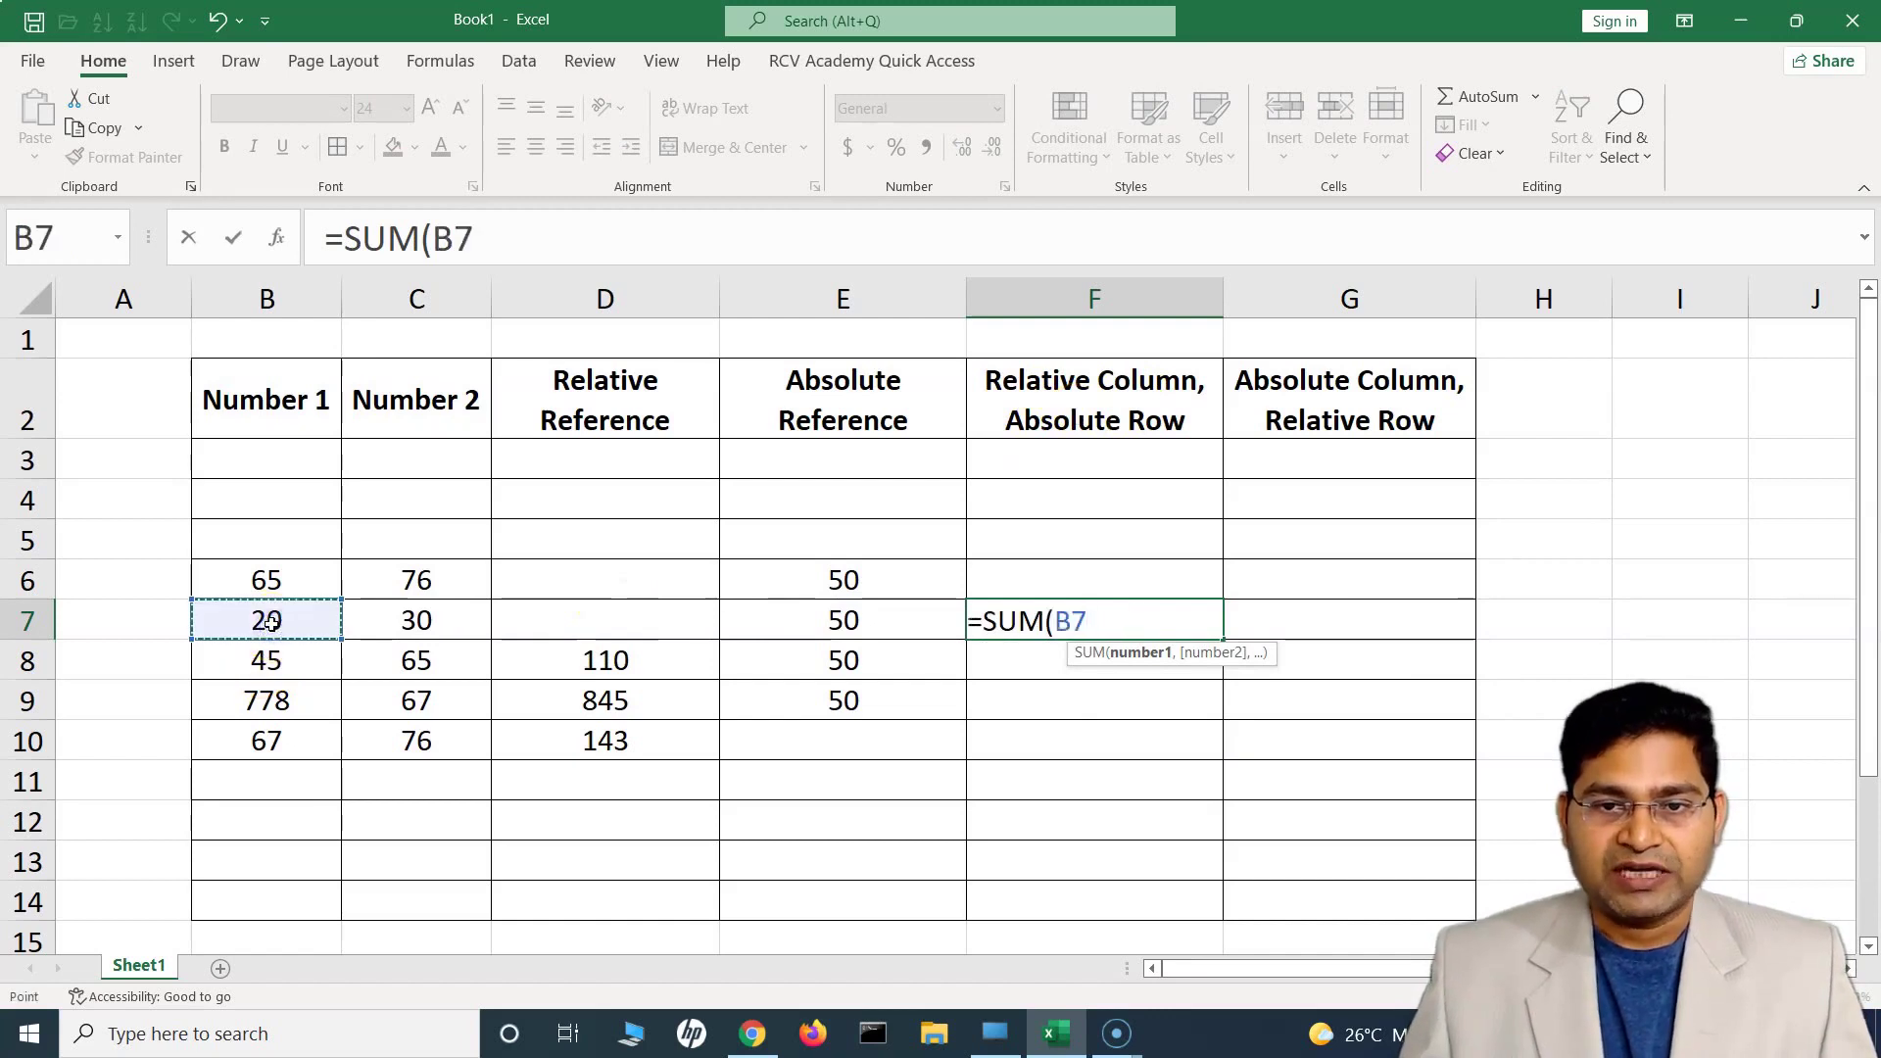
type(",")
left_click(412, 618)
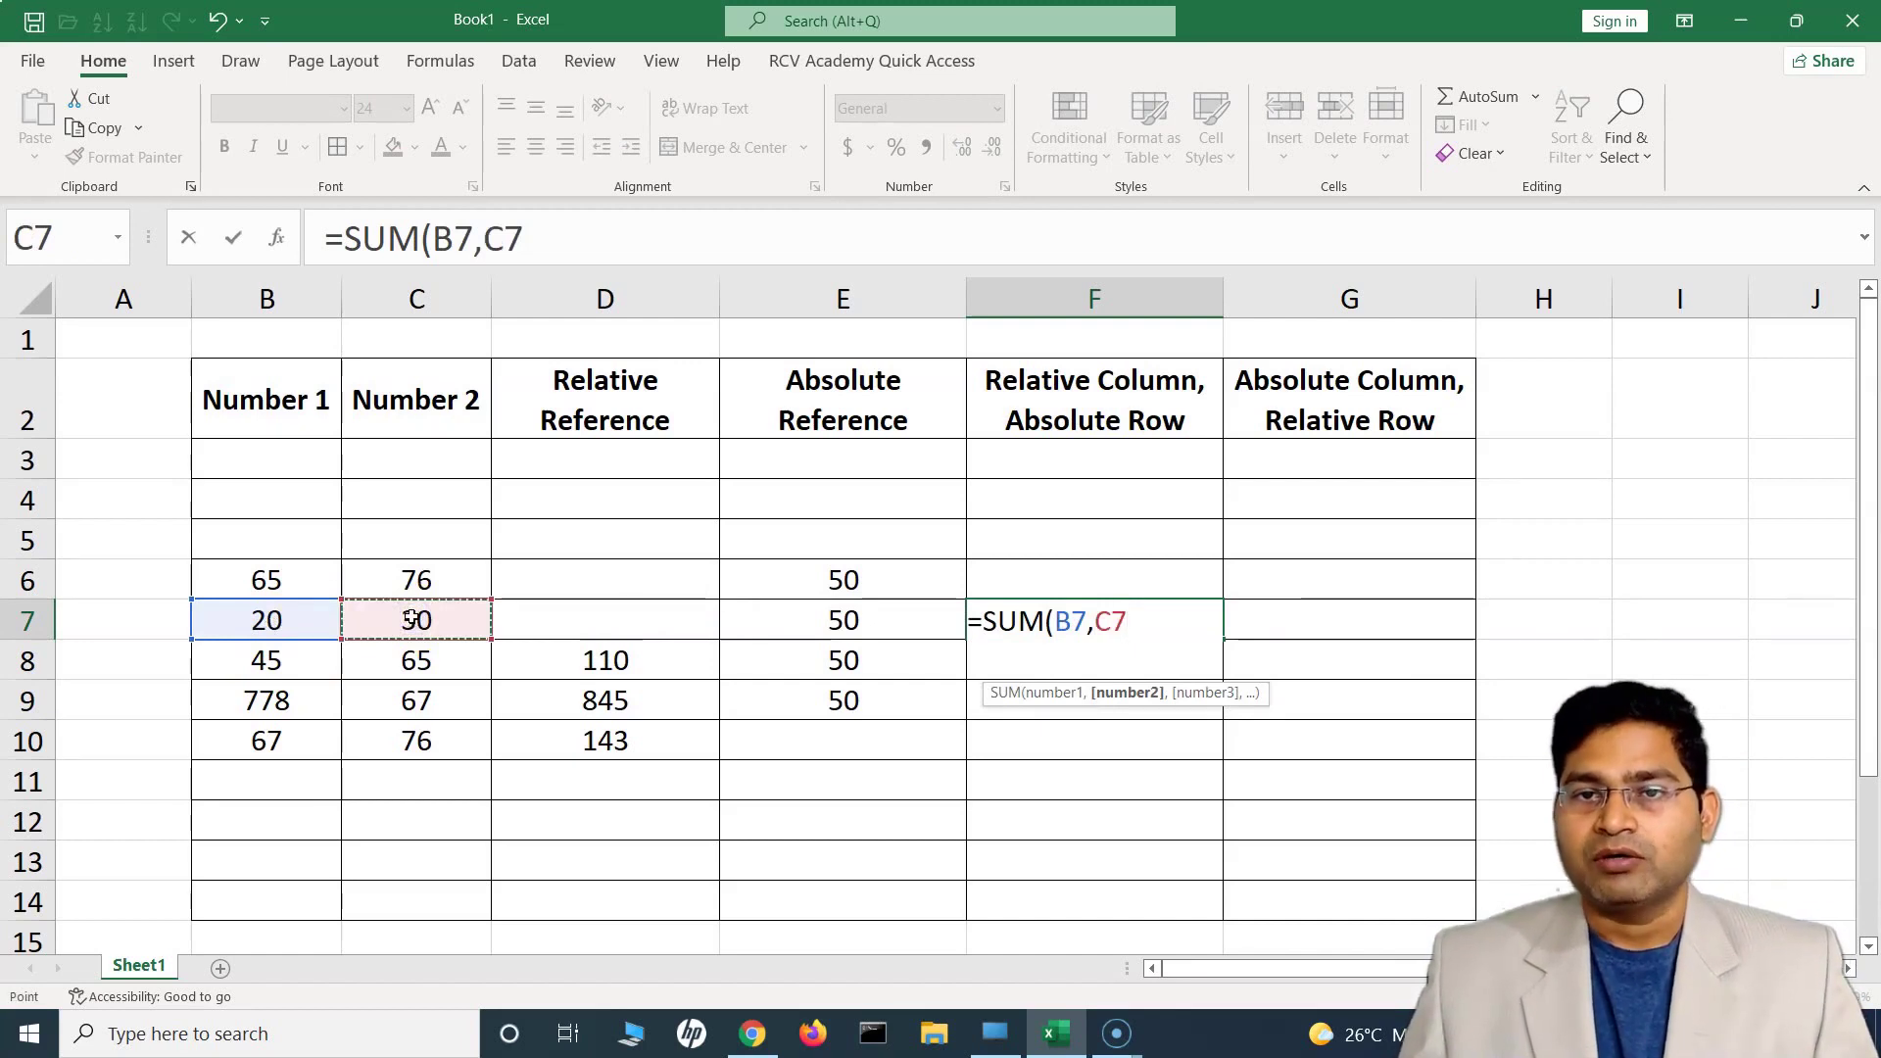
Cycle the C7 reference in the F7 formula through its reference types and set it to C$7.
left_click(1098, 622)
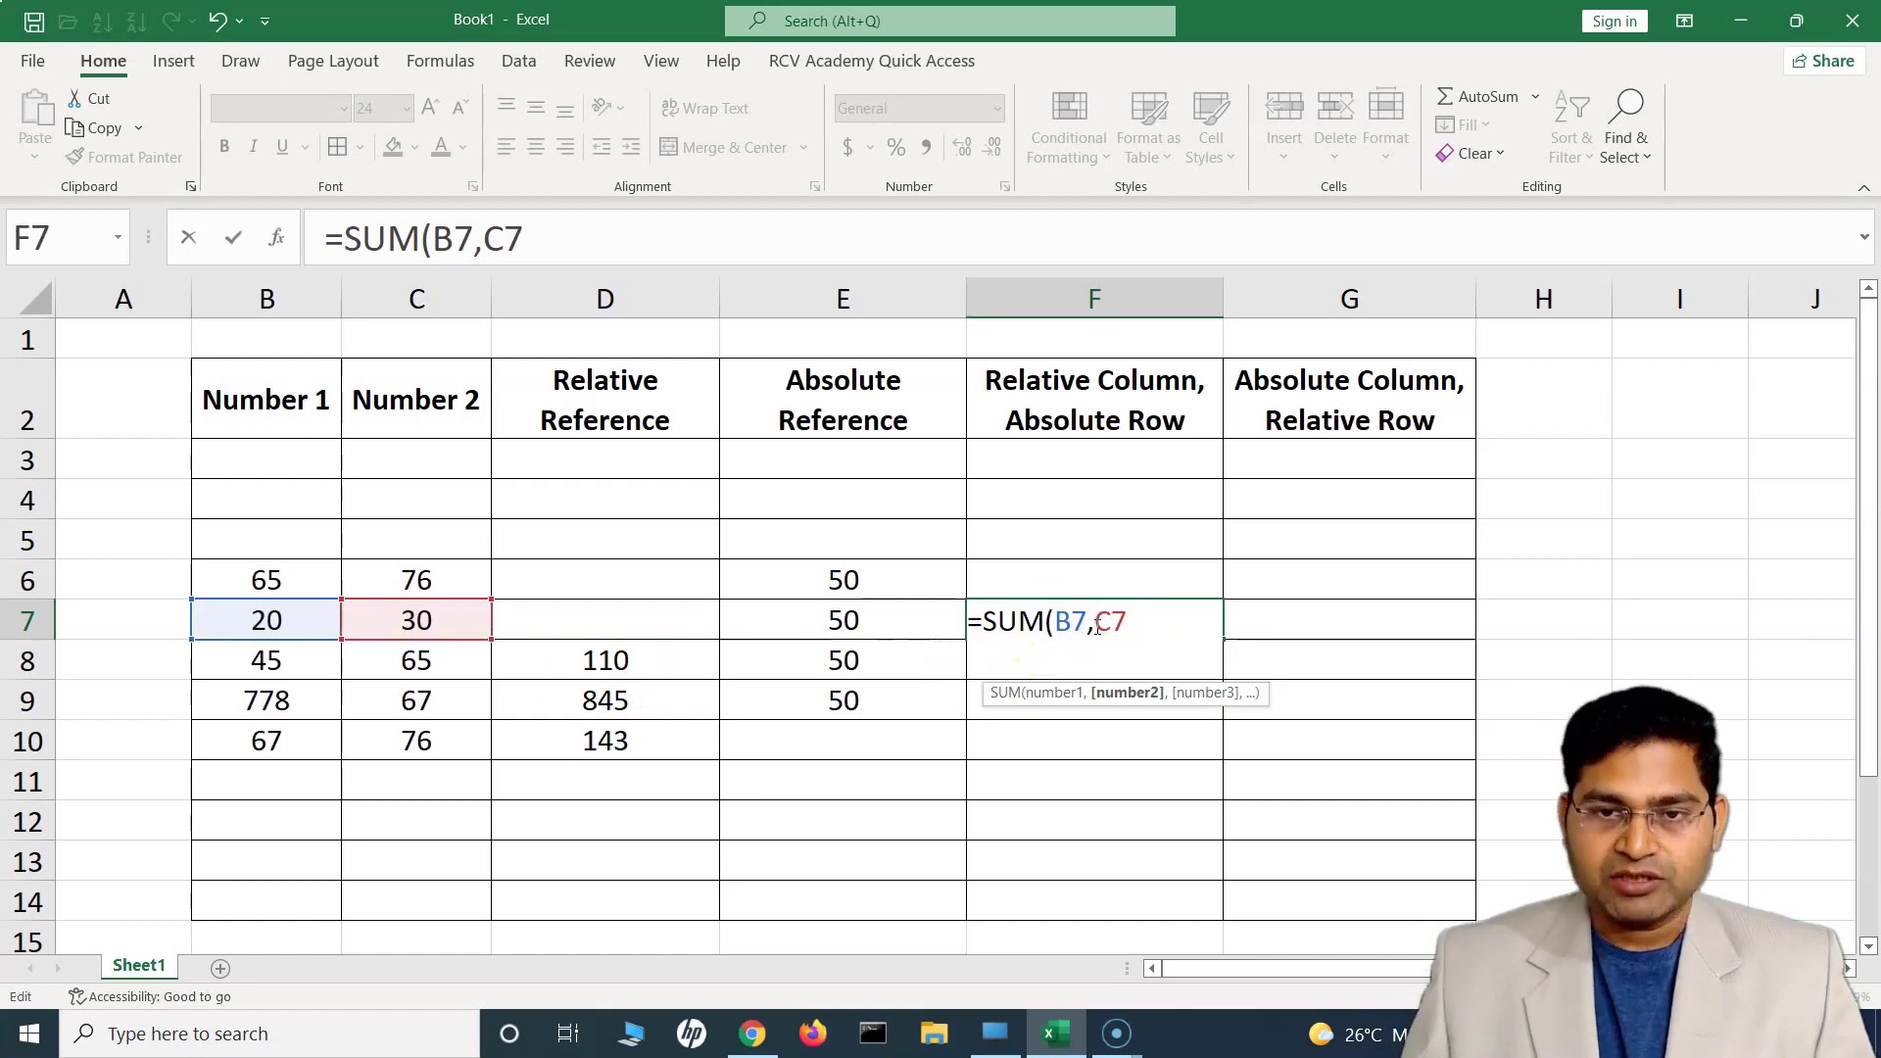
key("F4")
key("F4")
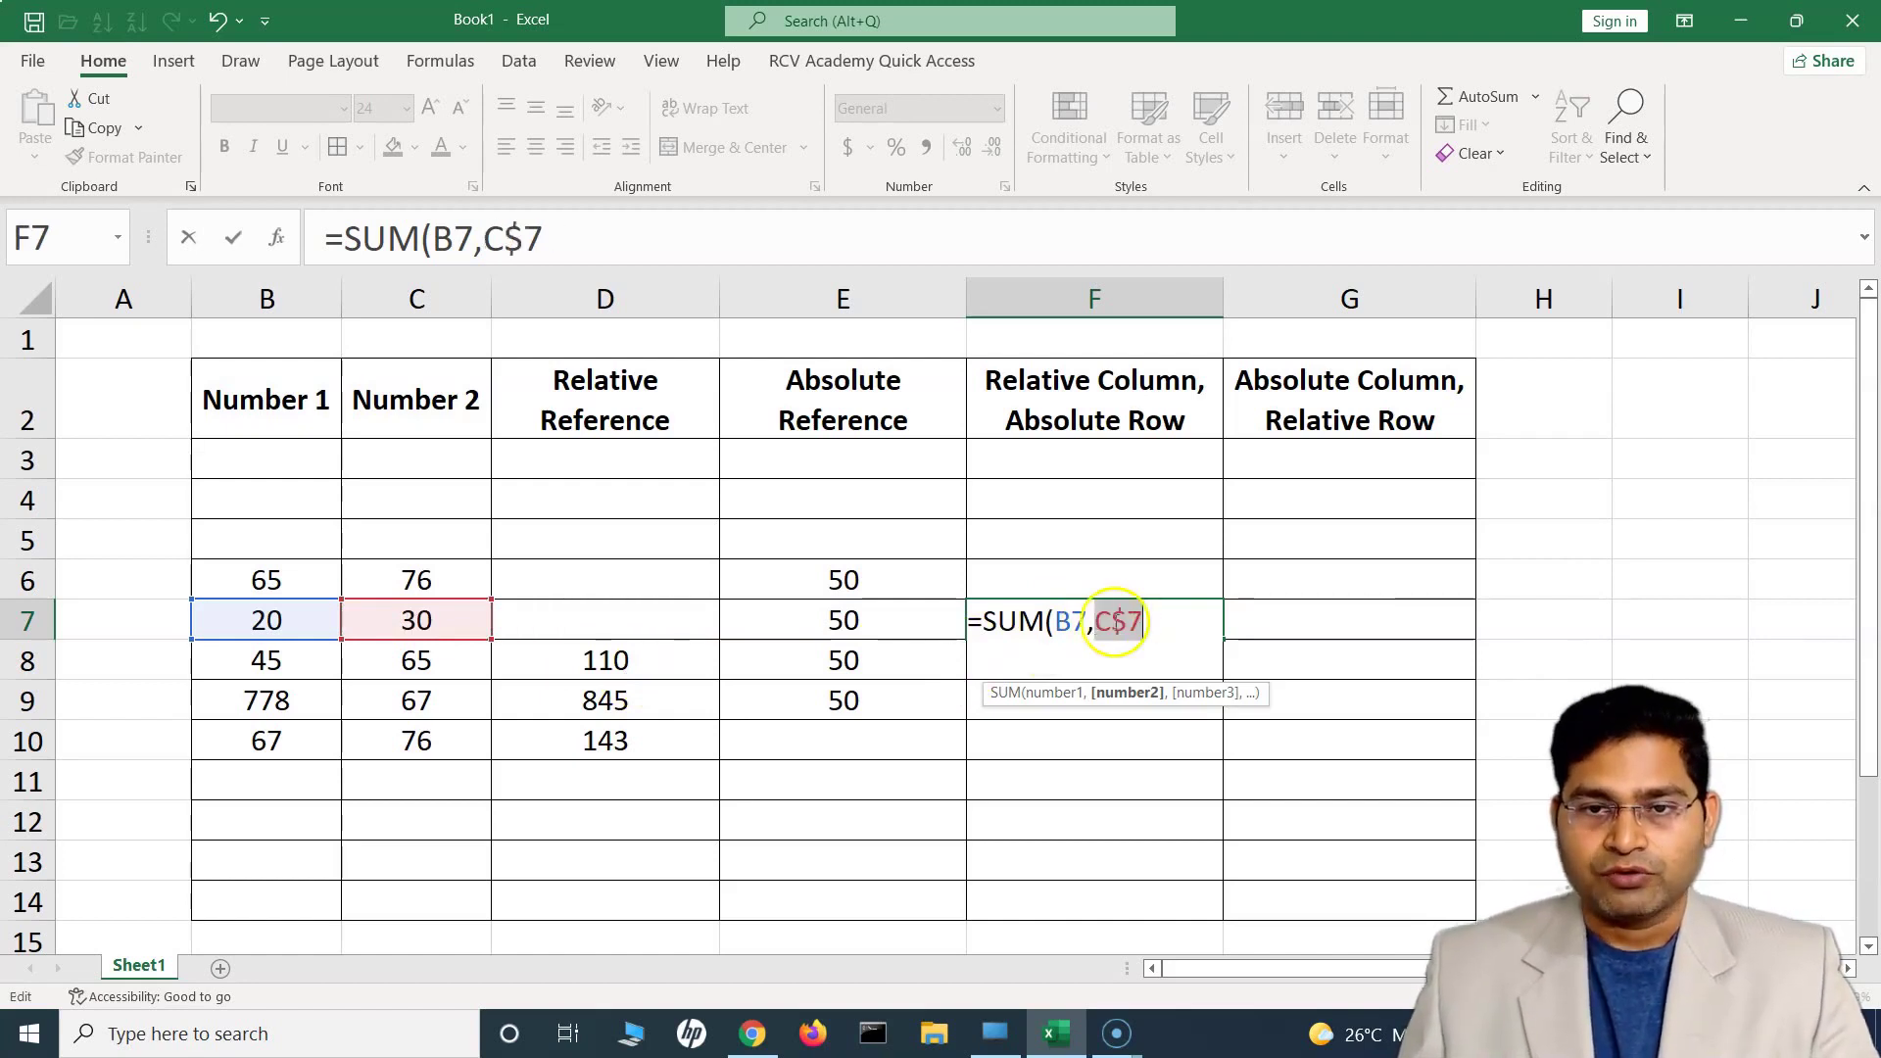
key("F4")
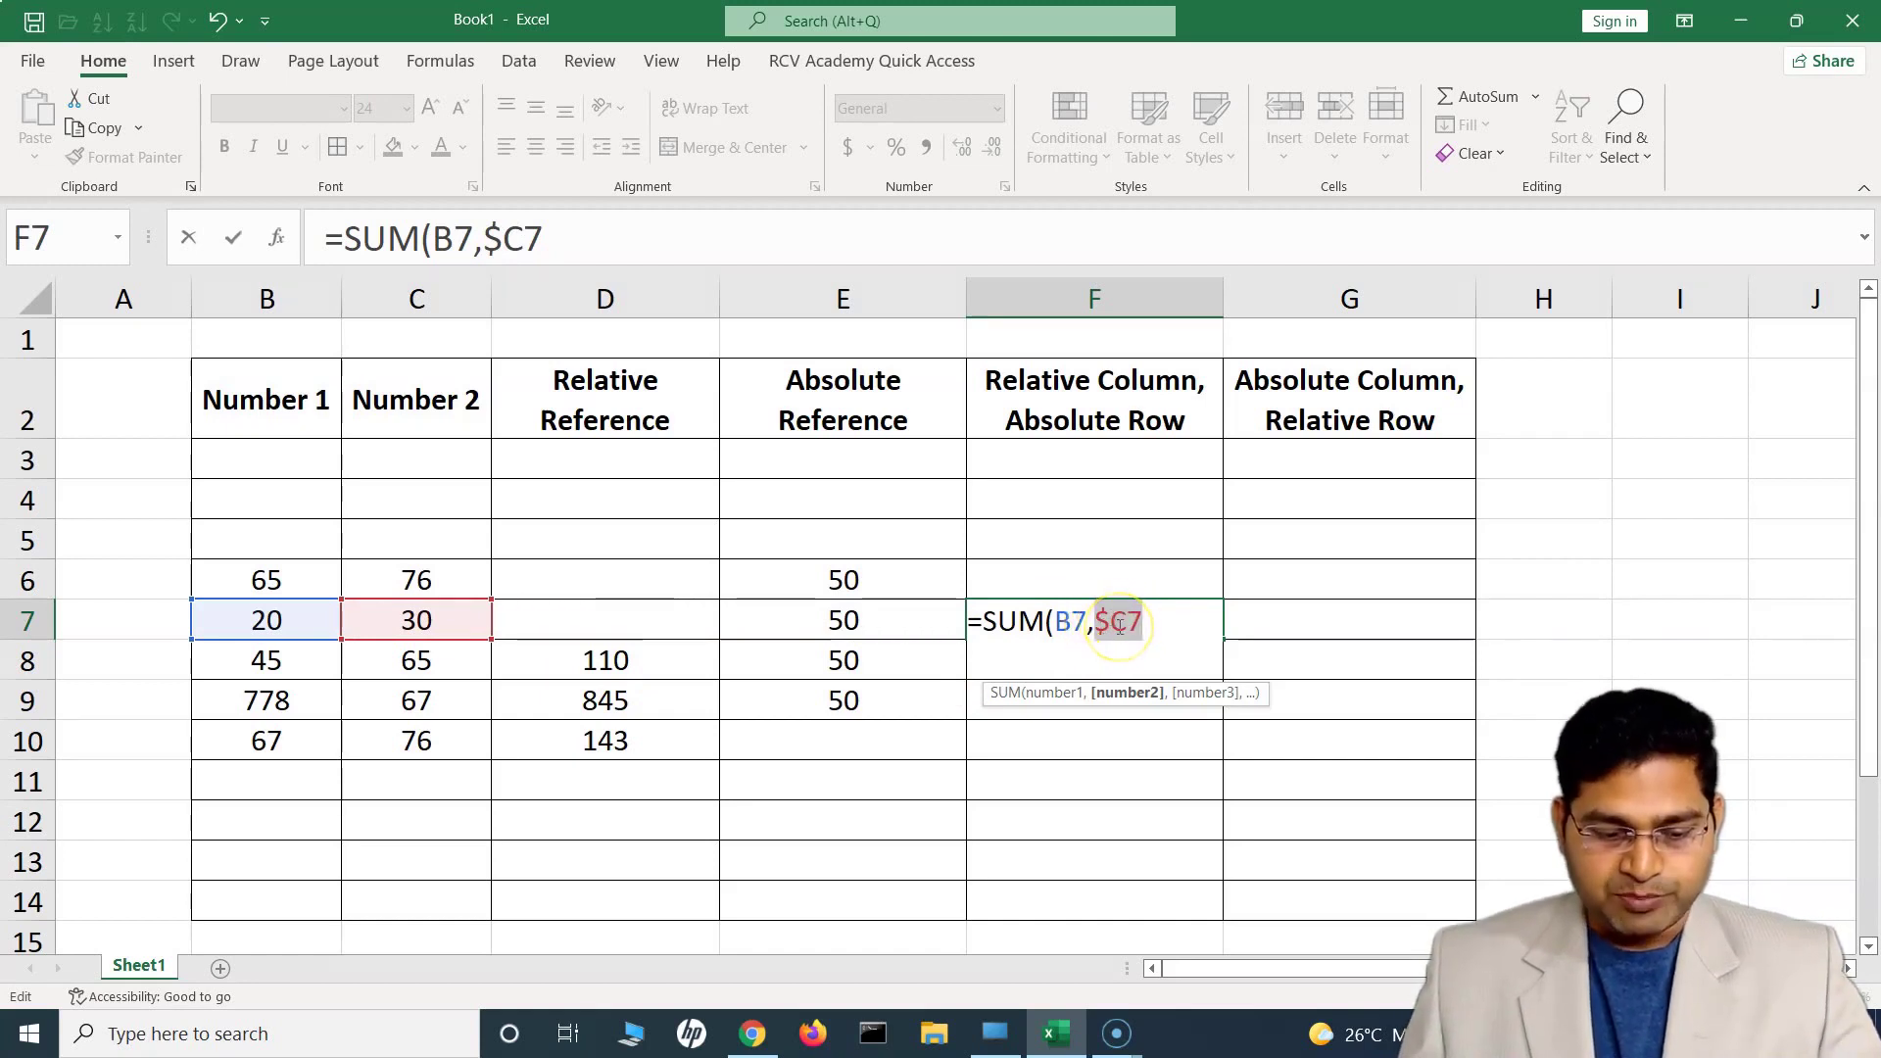
key("F4")
key("F4")
key("F4")
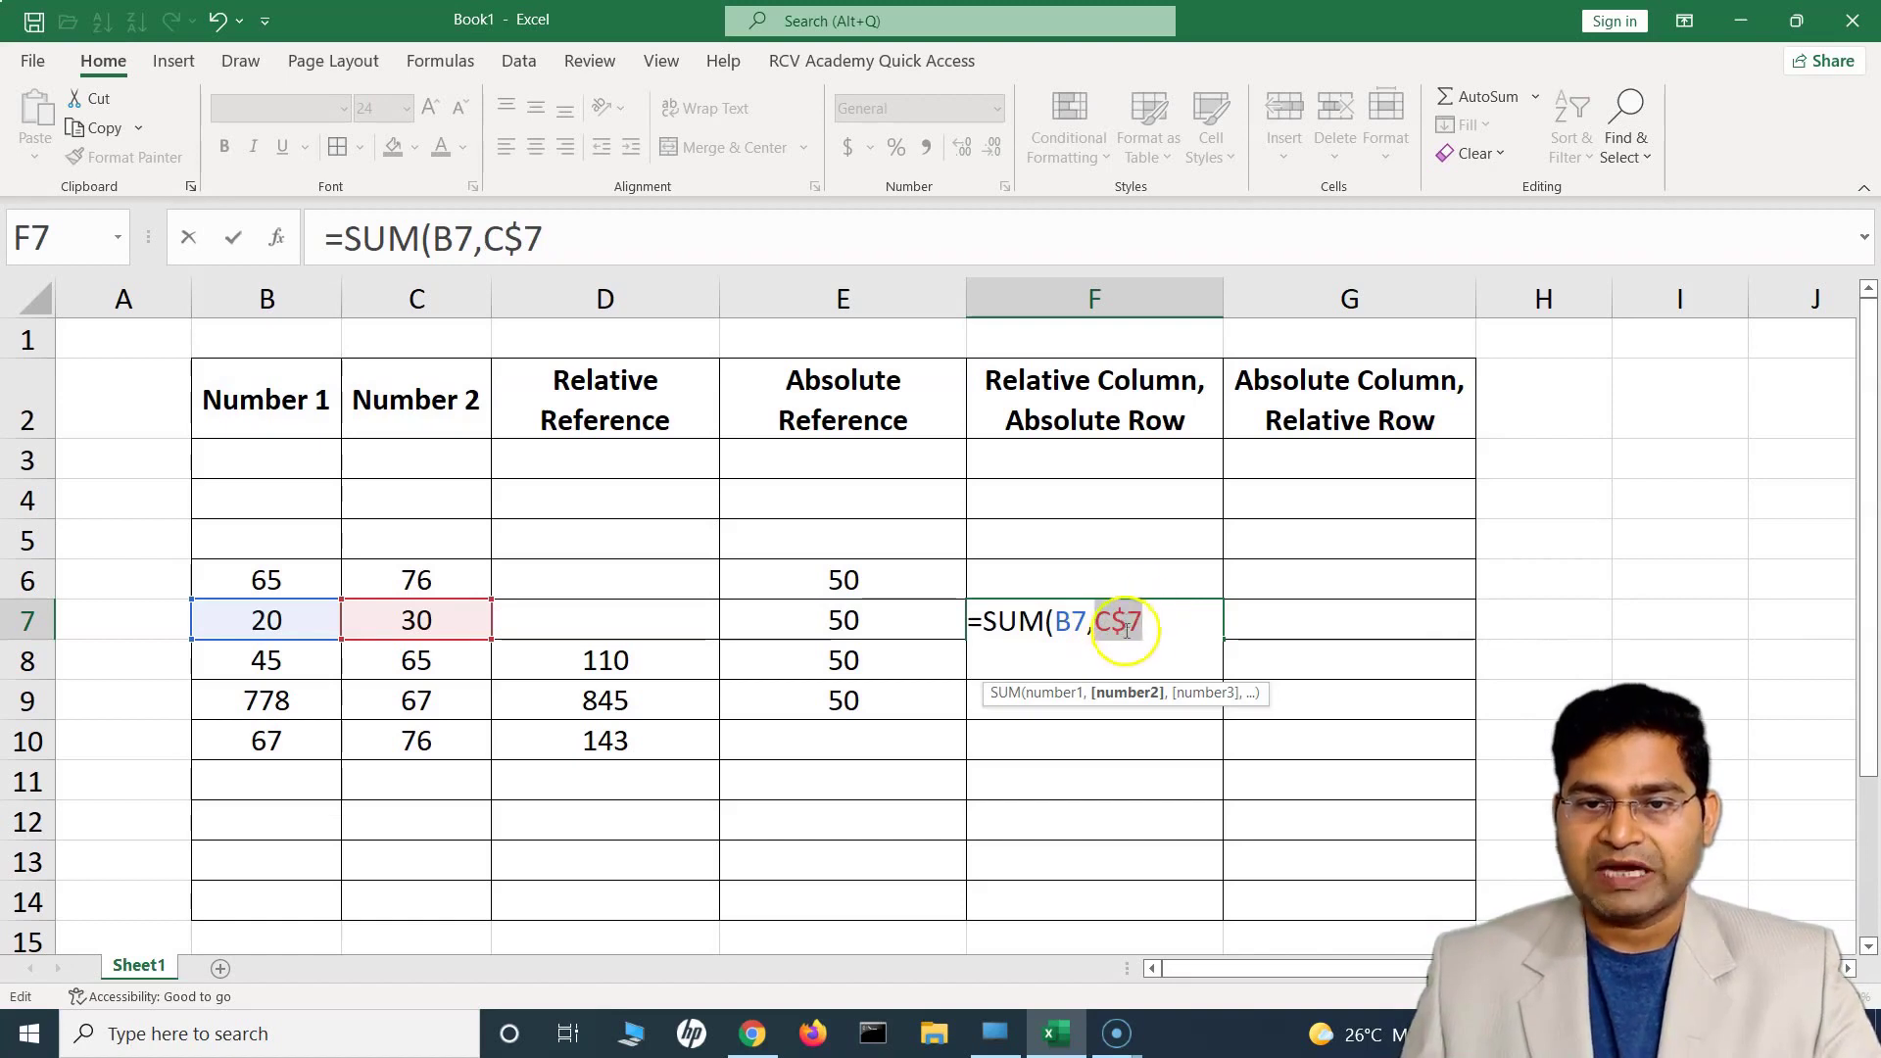
Change the B7 reference in the F7 formula to B$7 and review the relative column parts of both arguments.
double_click(1068, 621)
key("F4")
key("F4")
left_click(1073, 623)
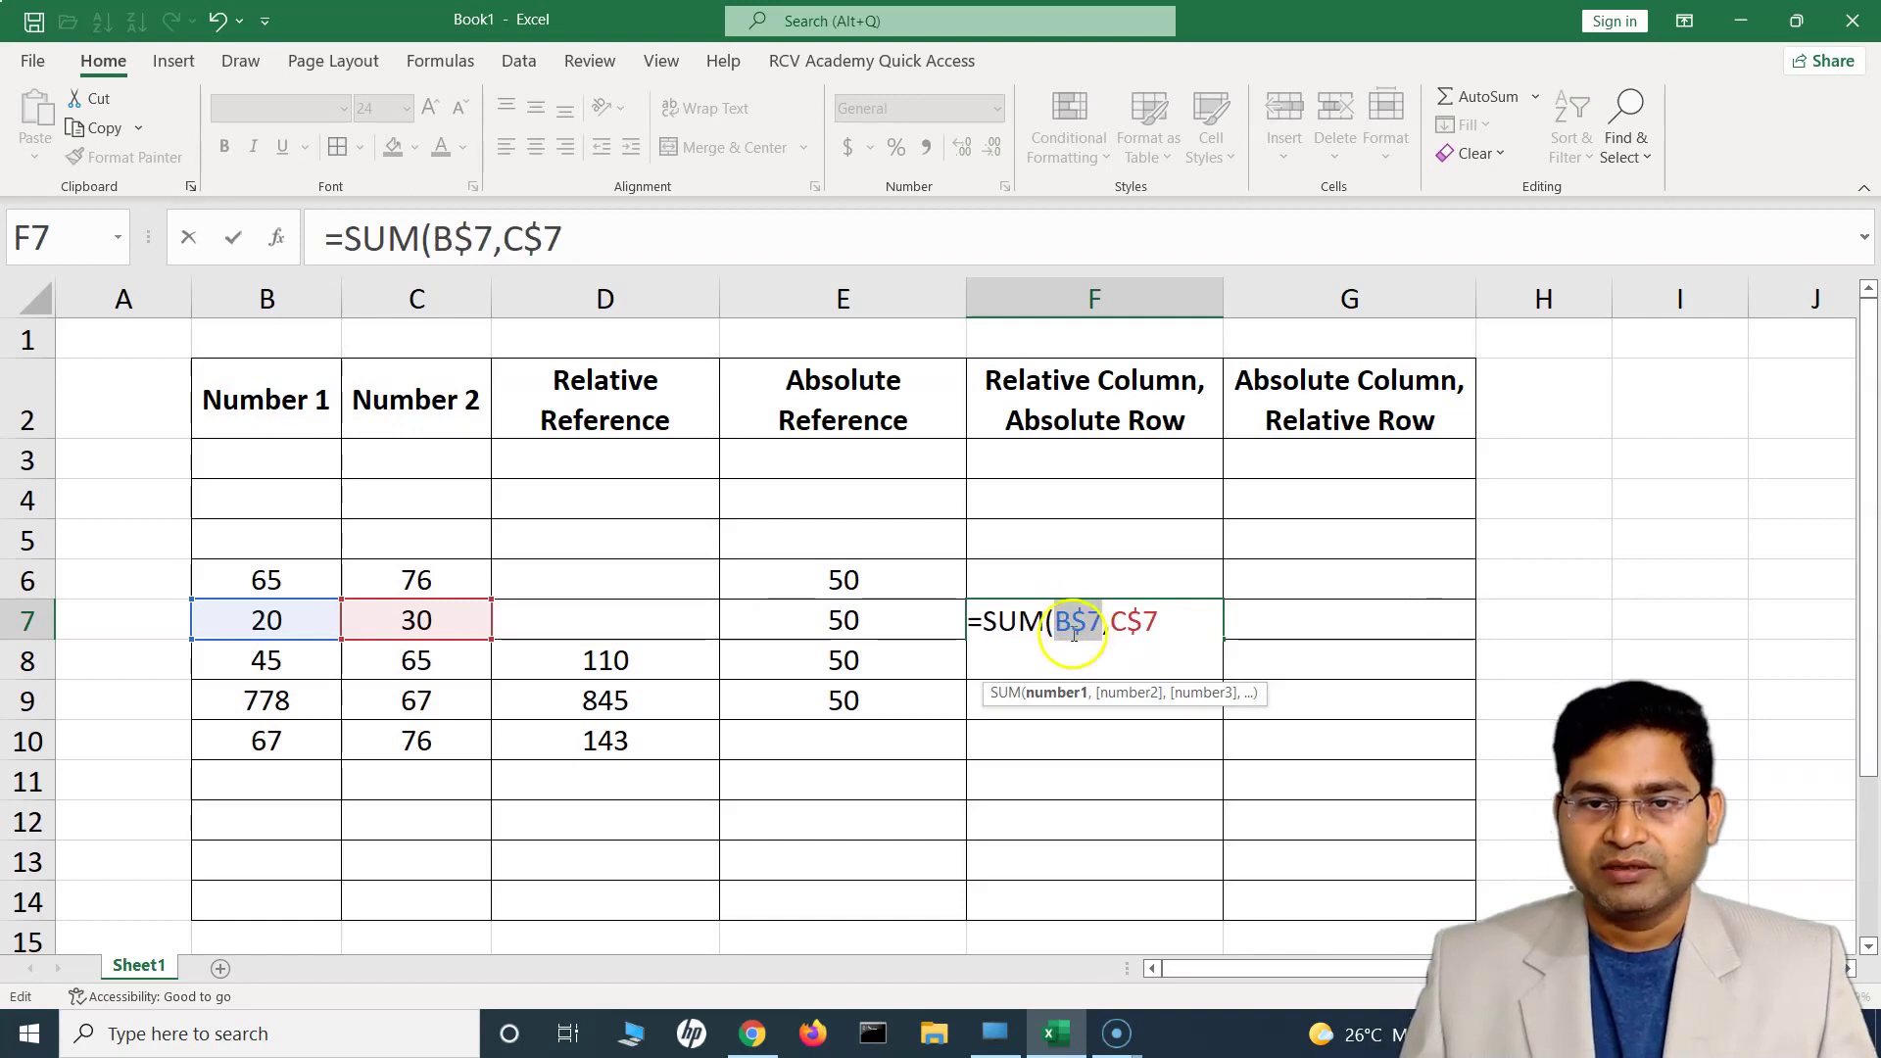
left_click(1070, 623)
left_click_drag(1071, 623, 1112, 624)
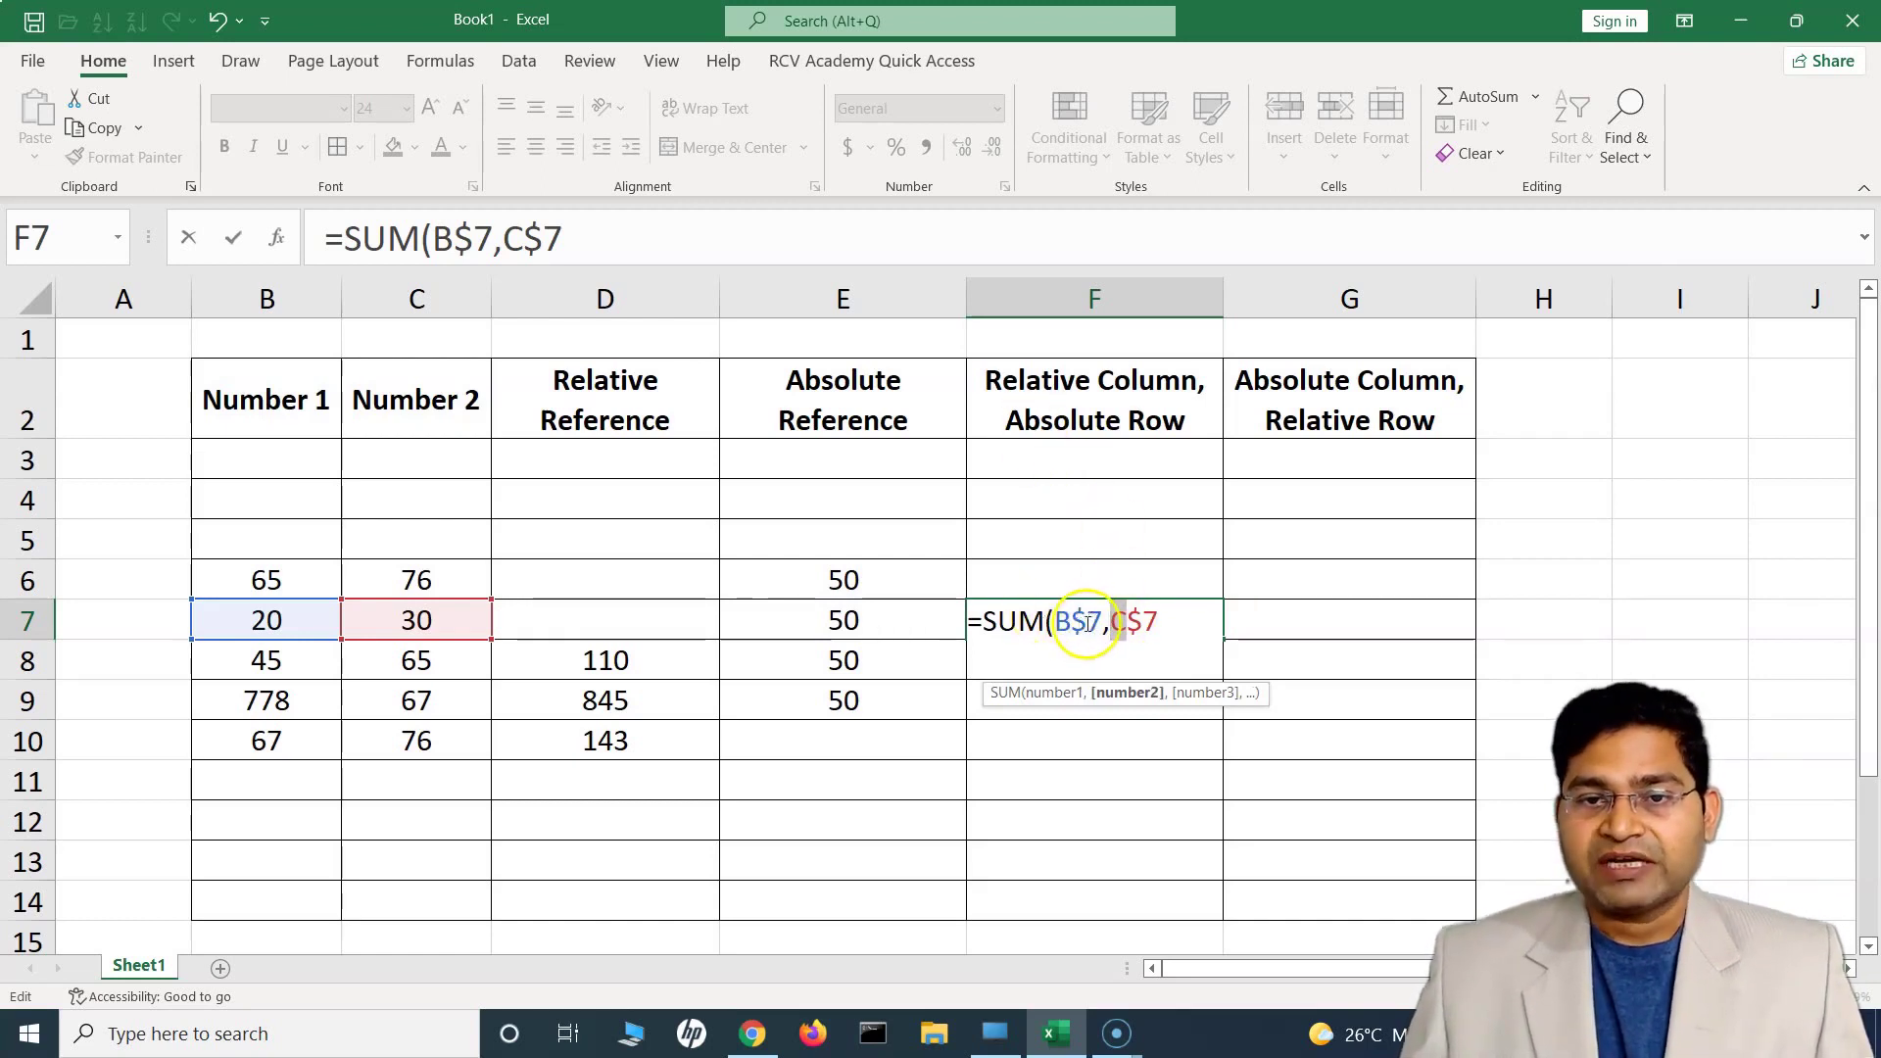
Close the F7 formula and enter it as =SUM(B$7,C$7).
left_click(1172, 617)
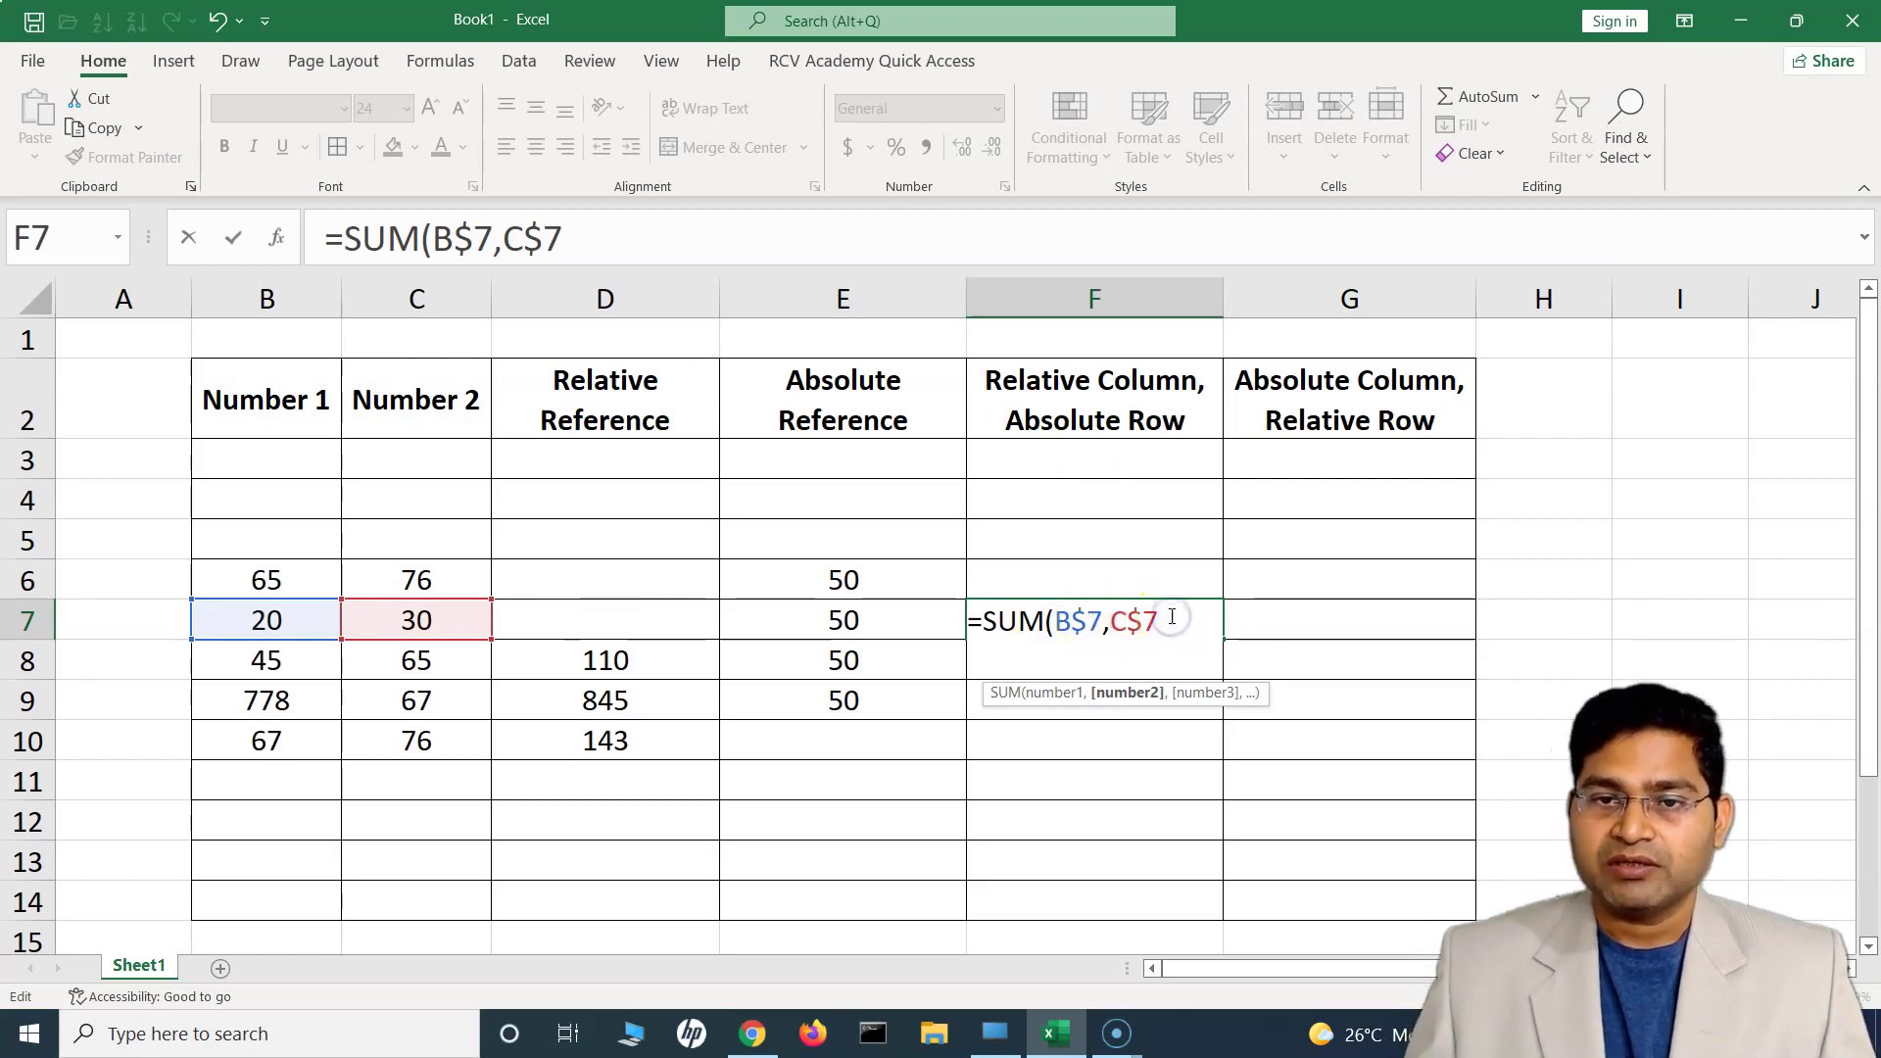
type(")")
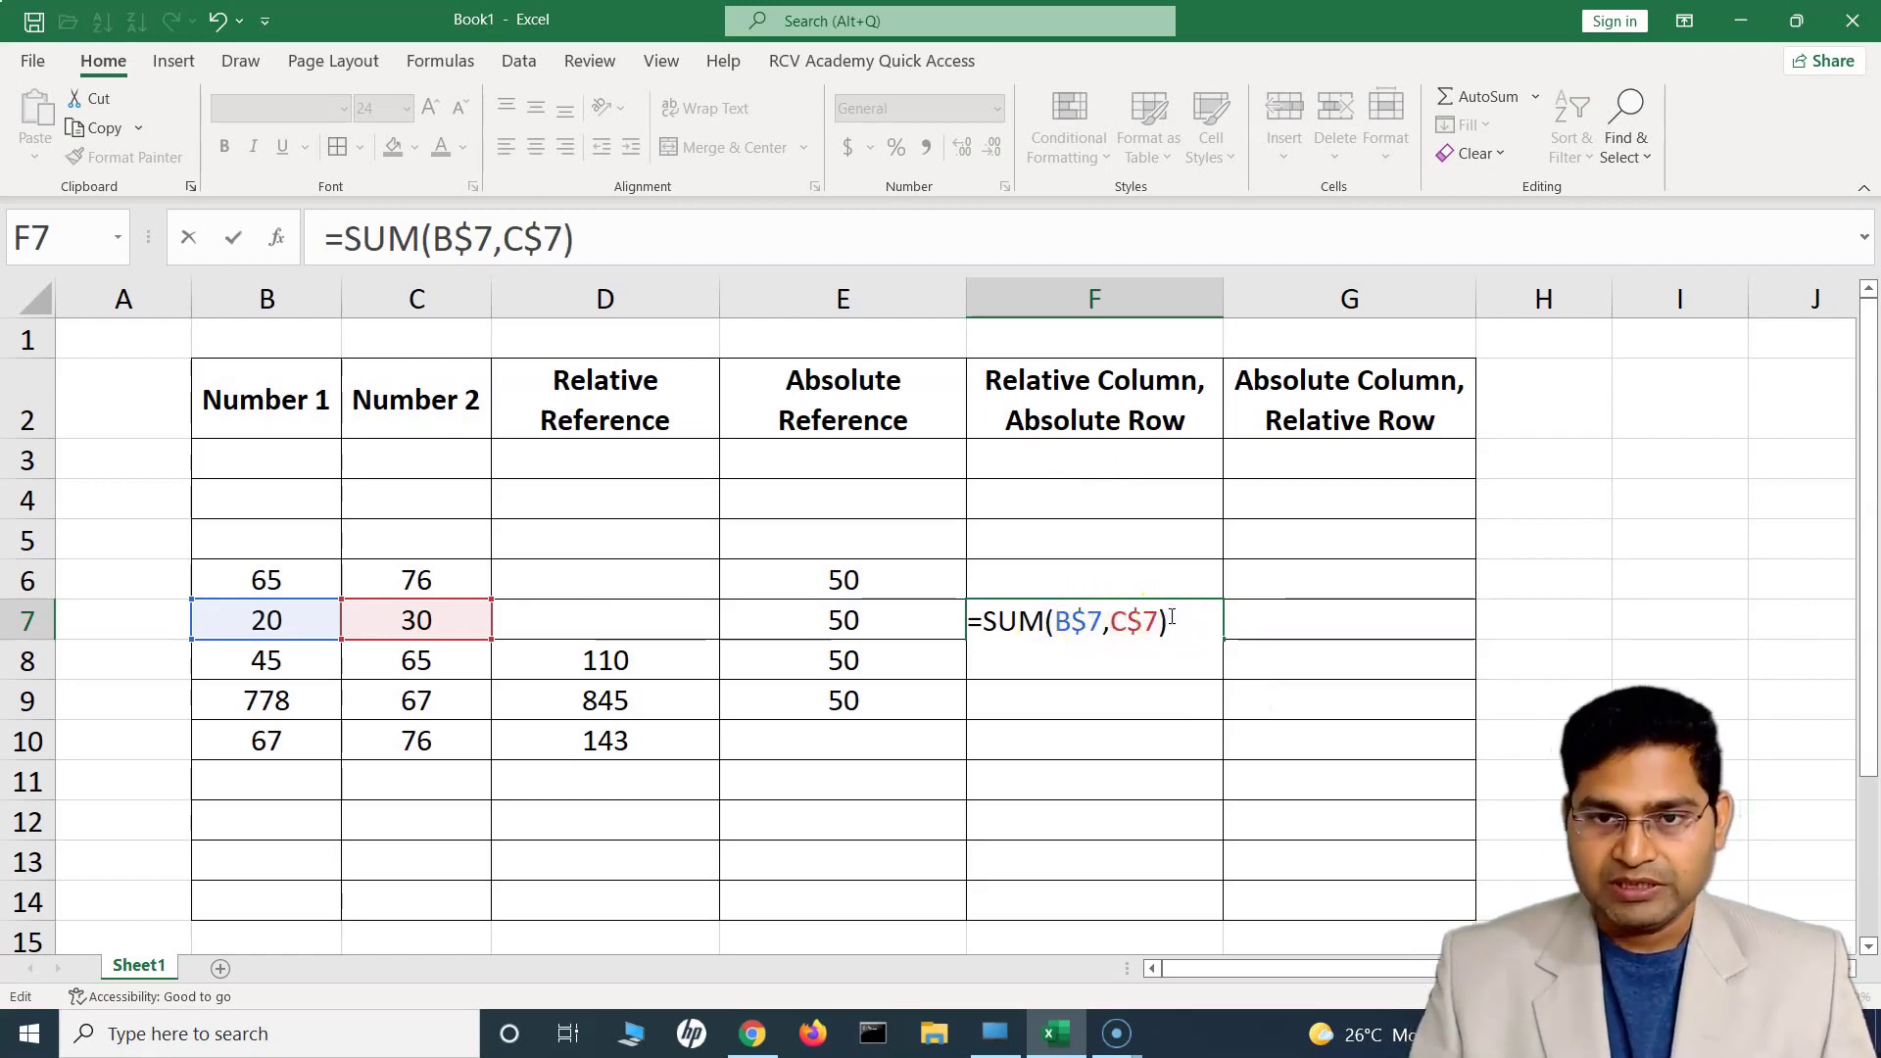
key("Return")
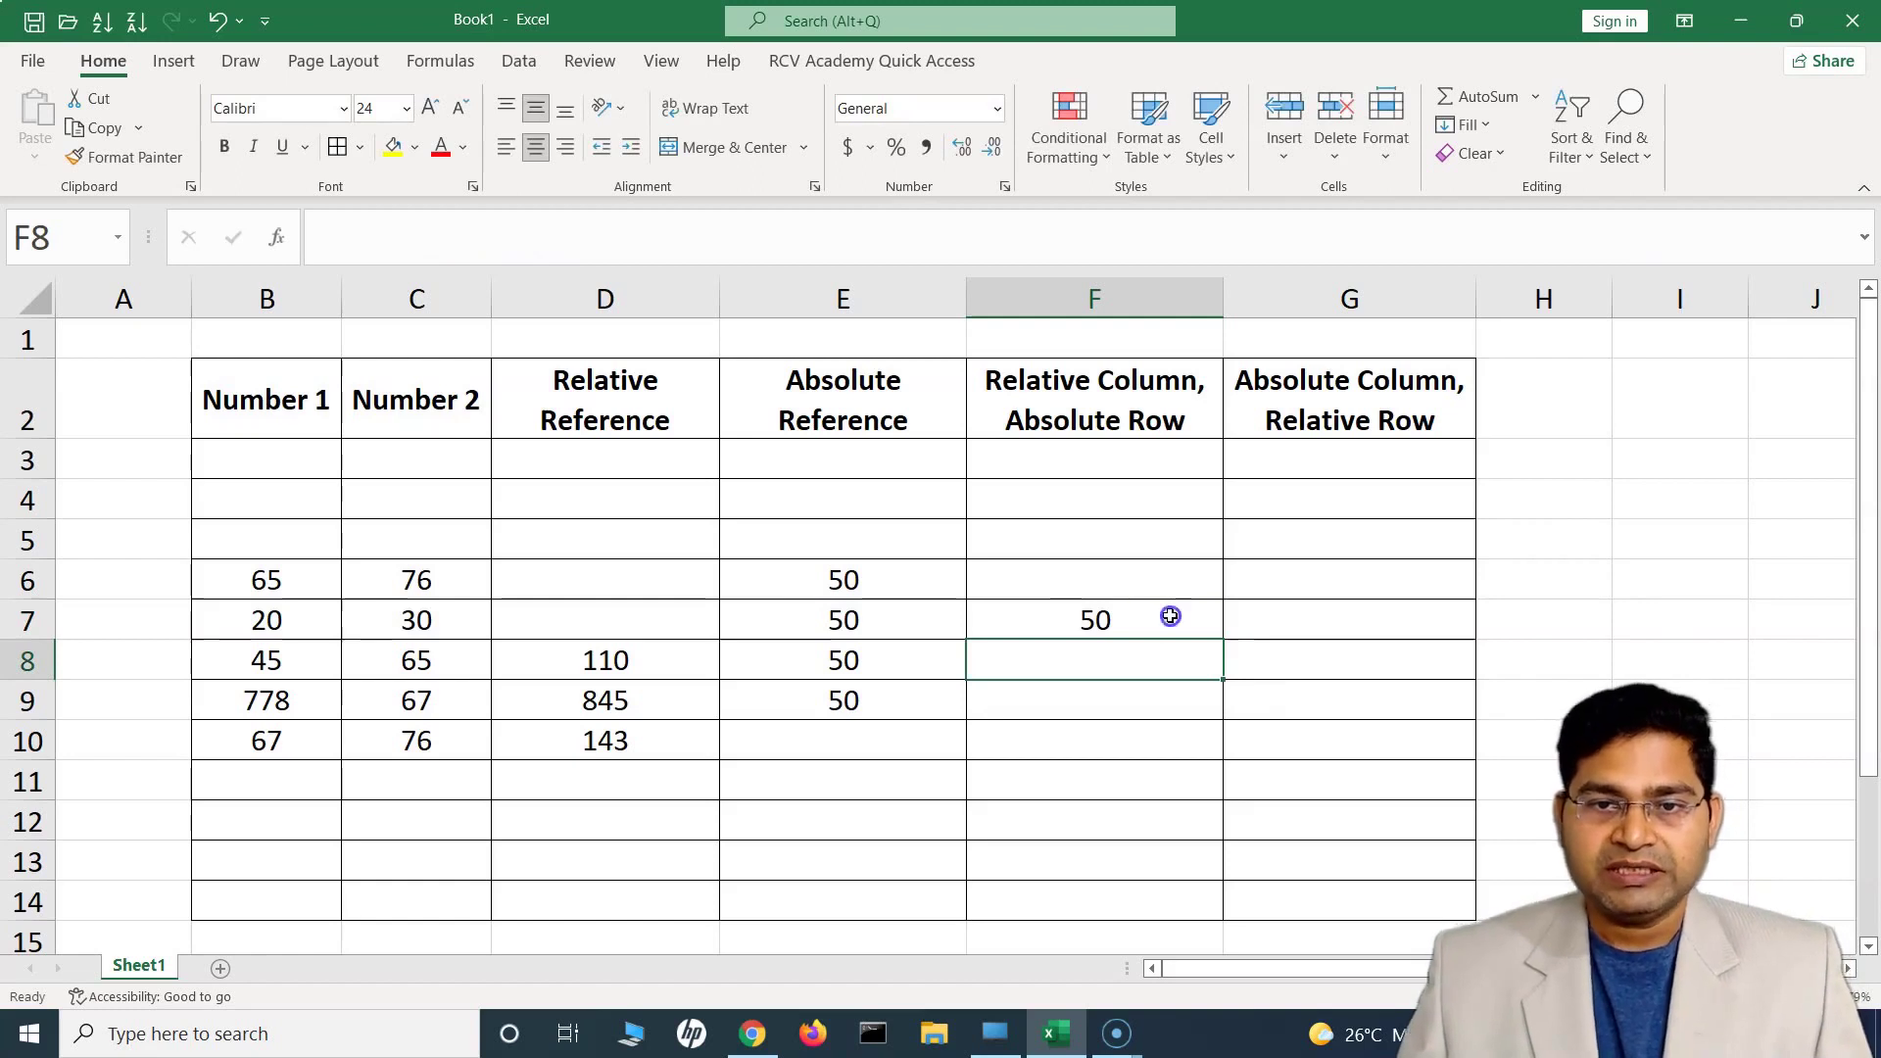
Fill the F7 formula down to F9 and up to F5 in the Relative Column, Absolute Row column.
left_click(1170, 616)
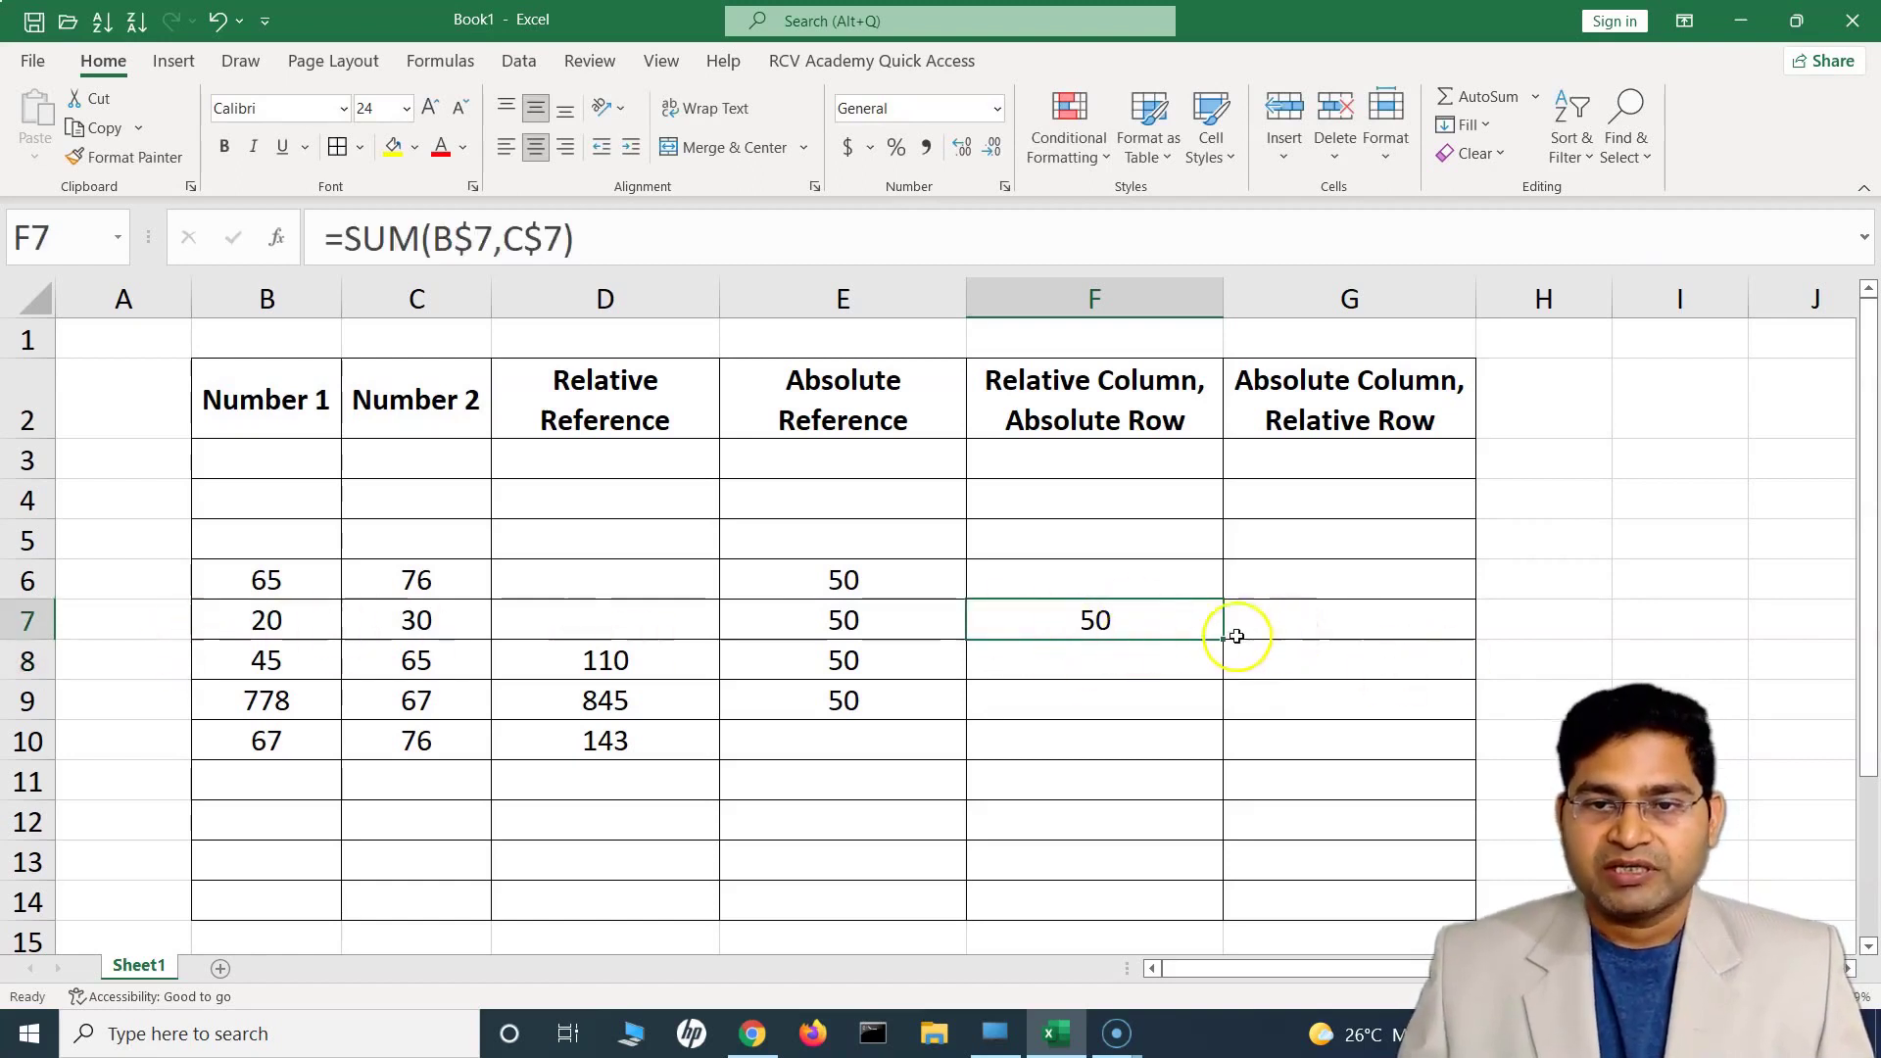
left_click_drag(1222, 638, 1220, 723)
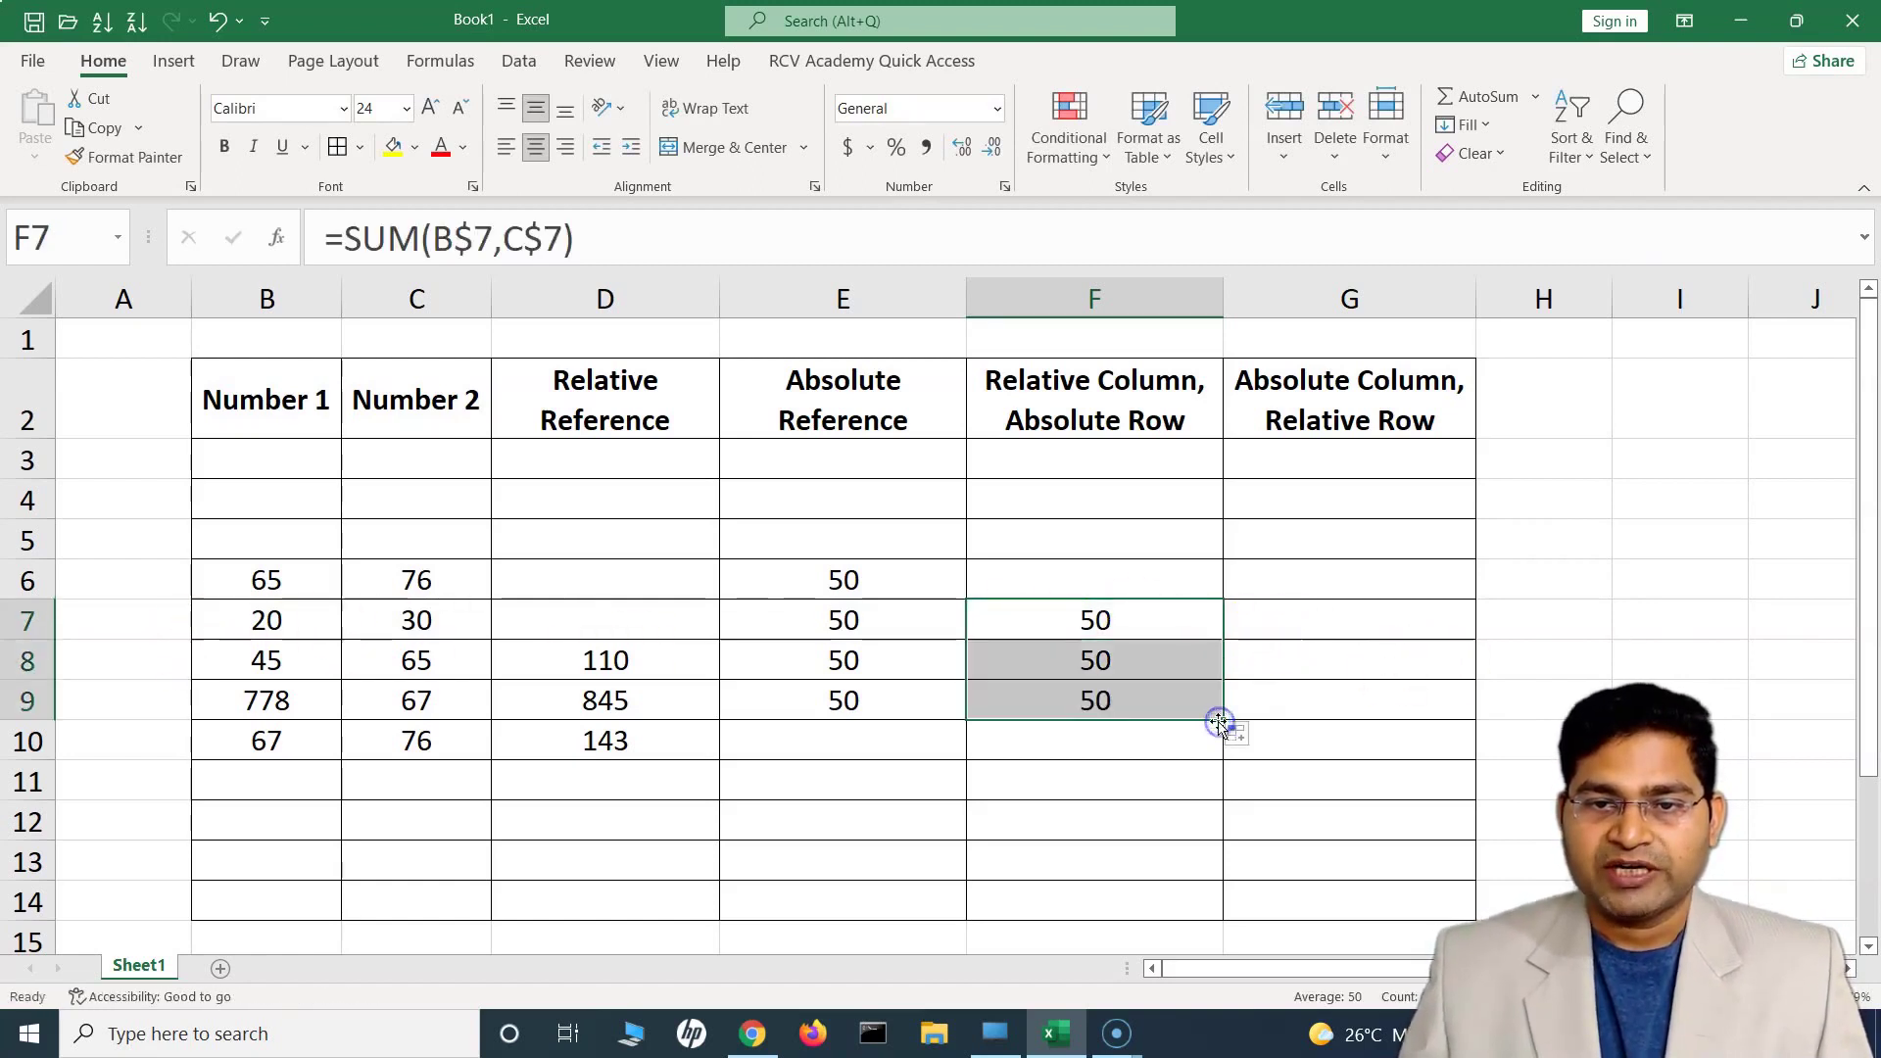
left_click(1213, 591)
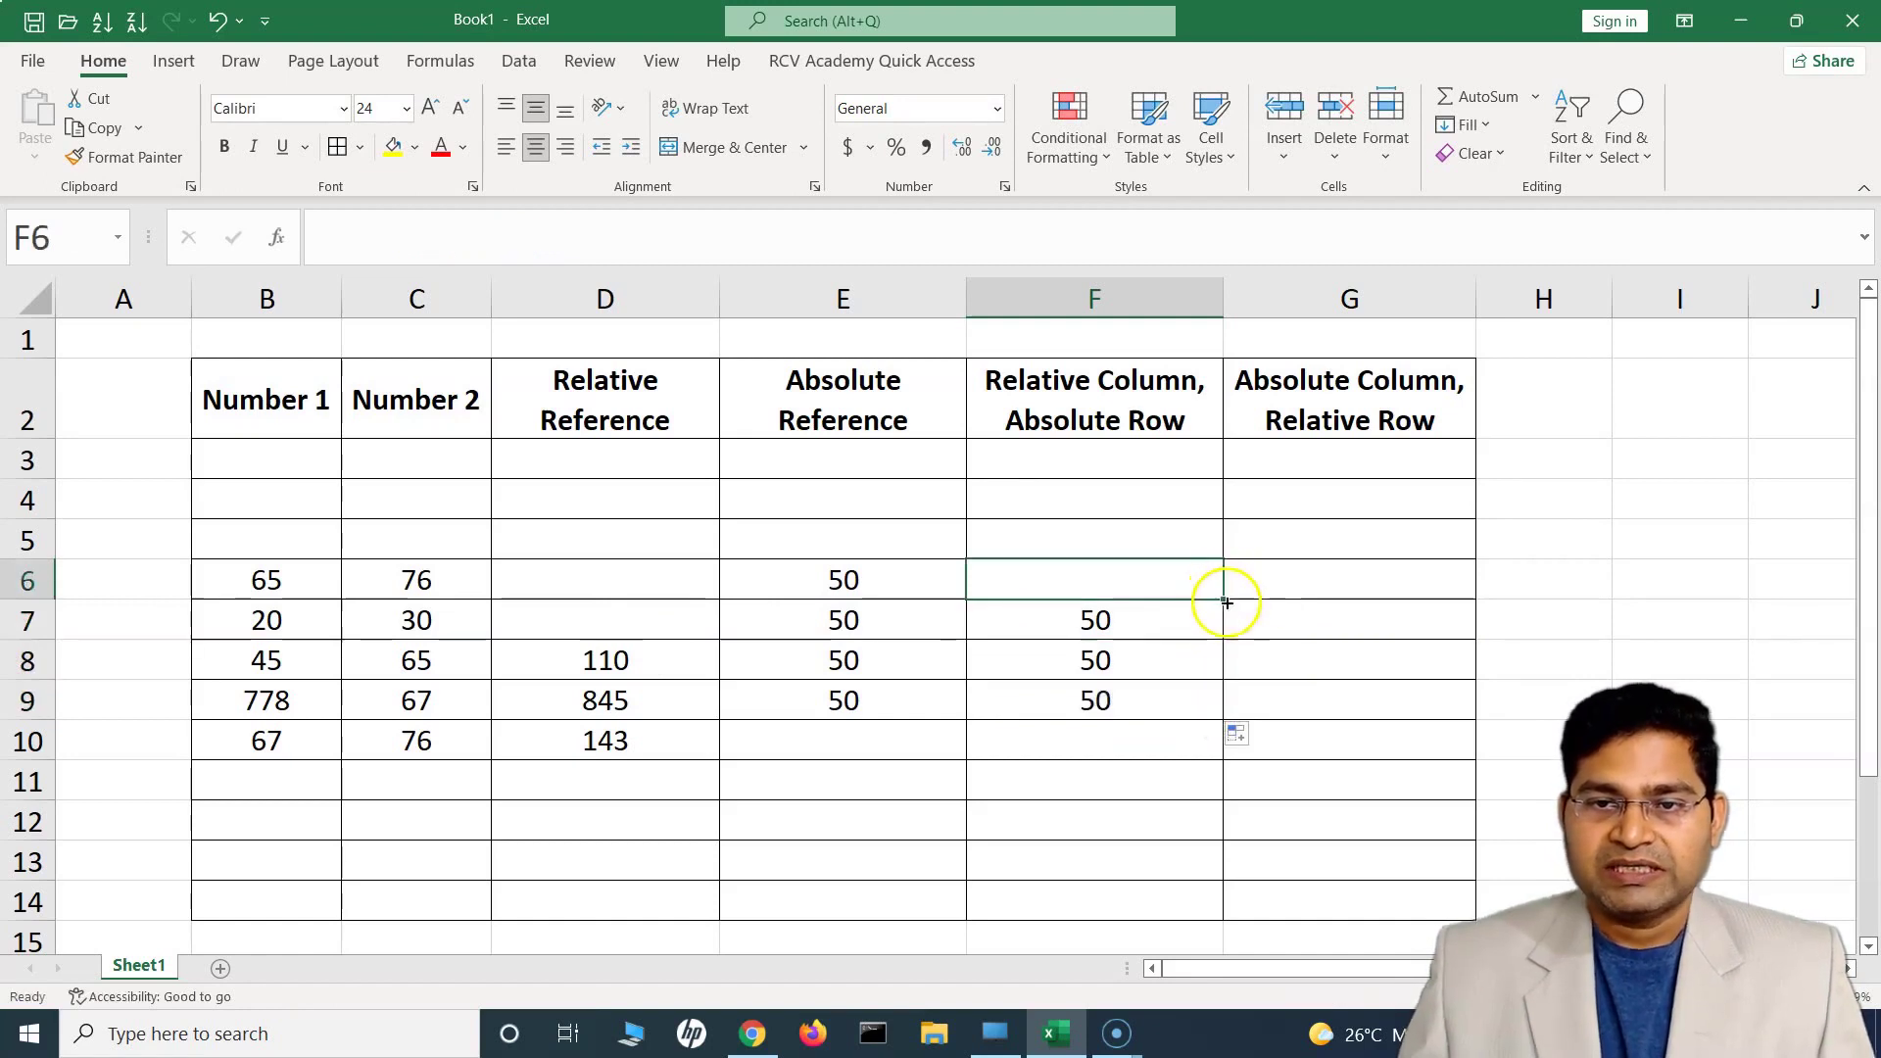
left_click_drag(1227, 602, 1222, 541)
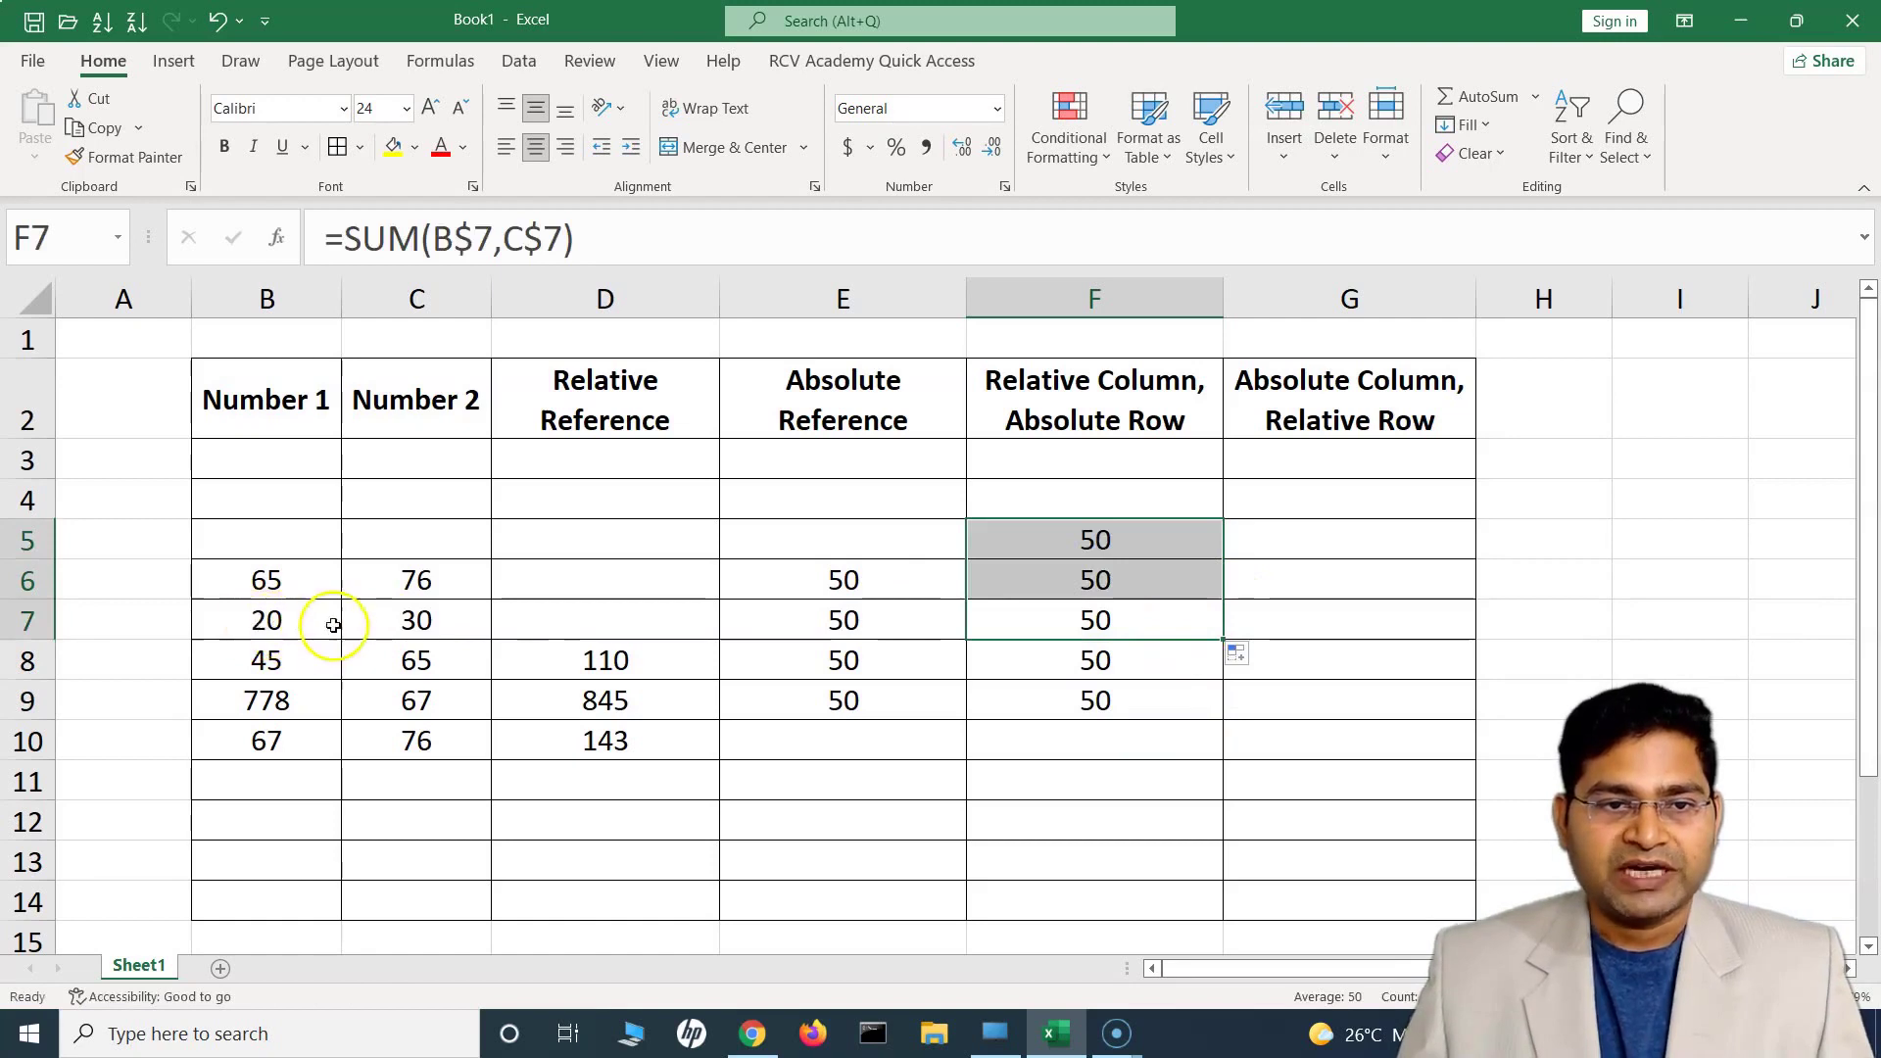
Copy the F7 formula across to G7 and compare the references in the two cells.
left_click(1145, 626)
left_click_drag(1222, 639, 1432, 638)
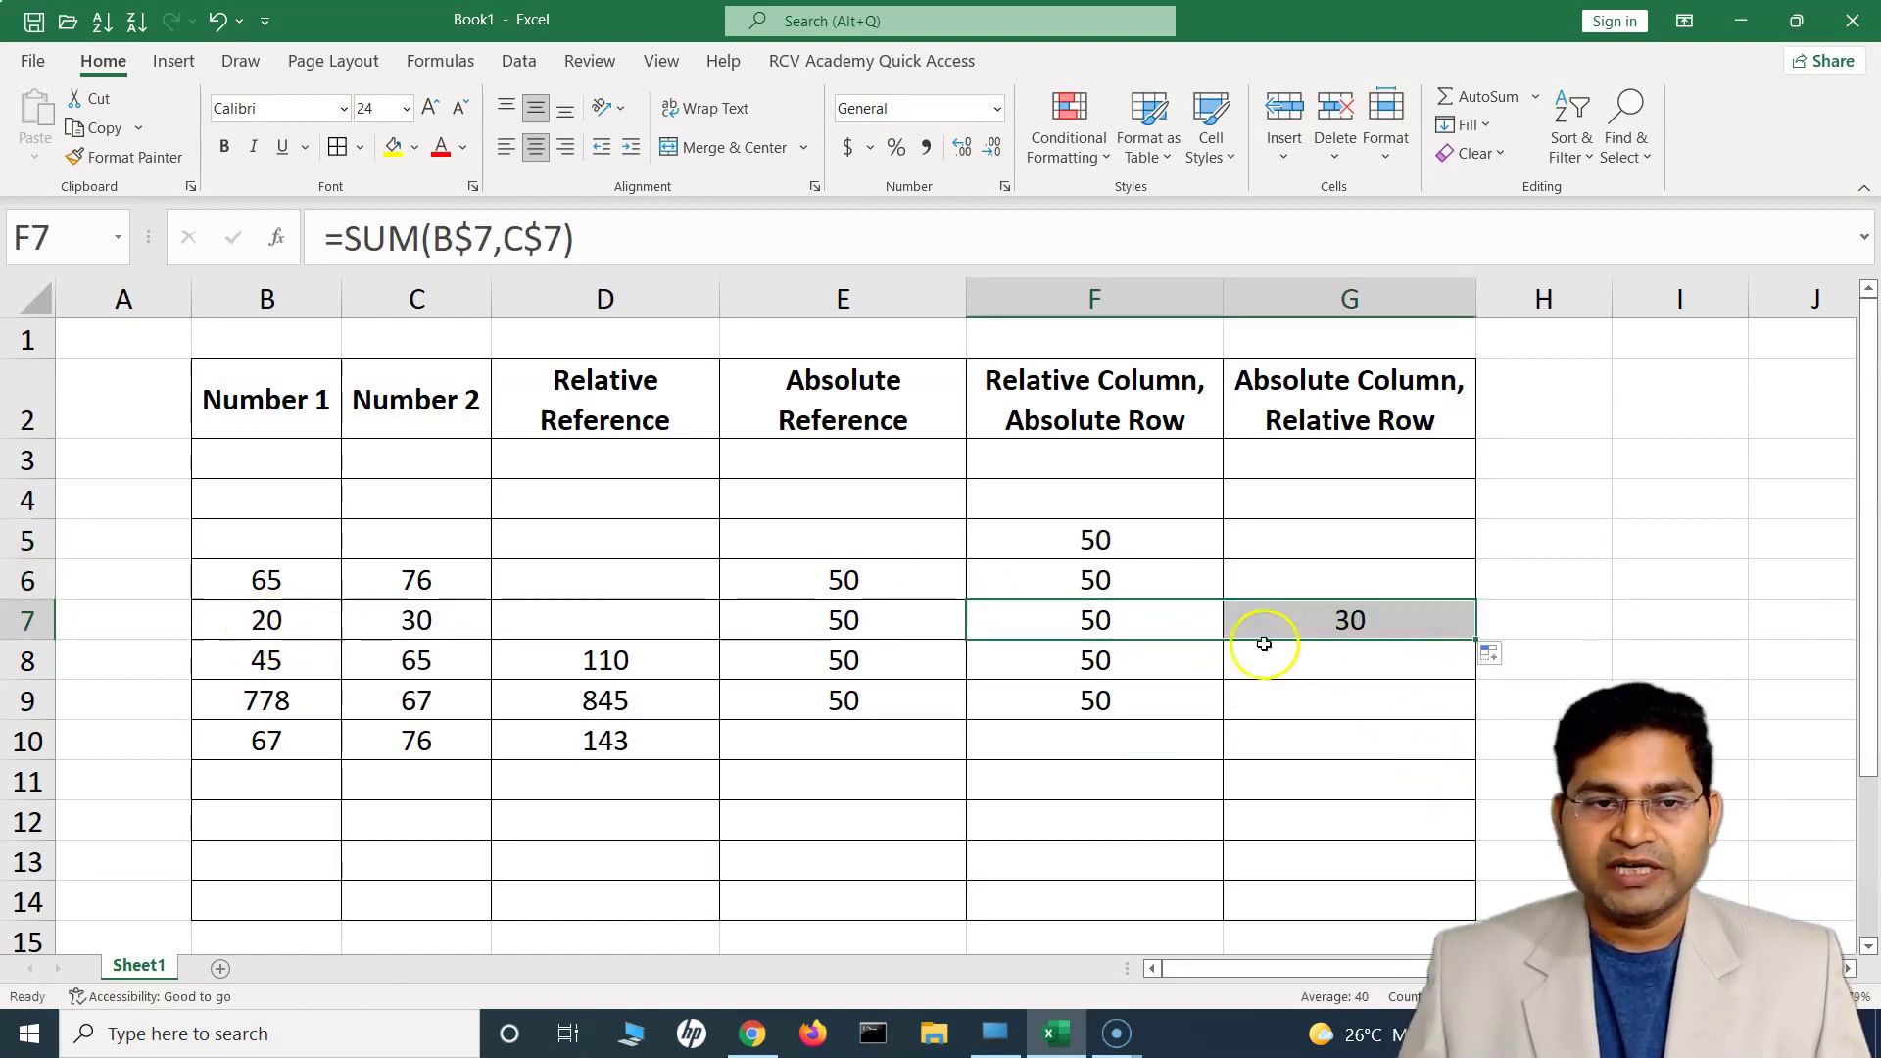
left_click(1309, 624)
left_click(1088, 619)
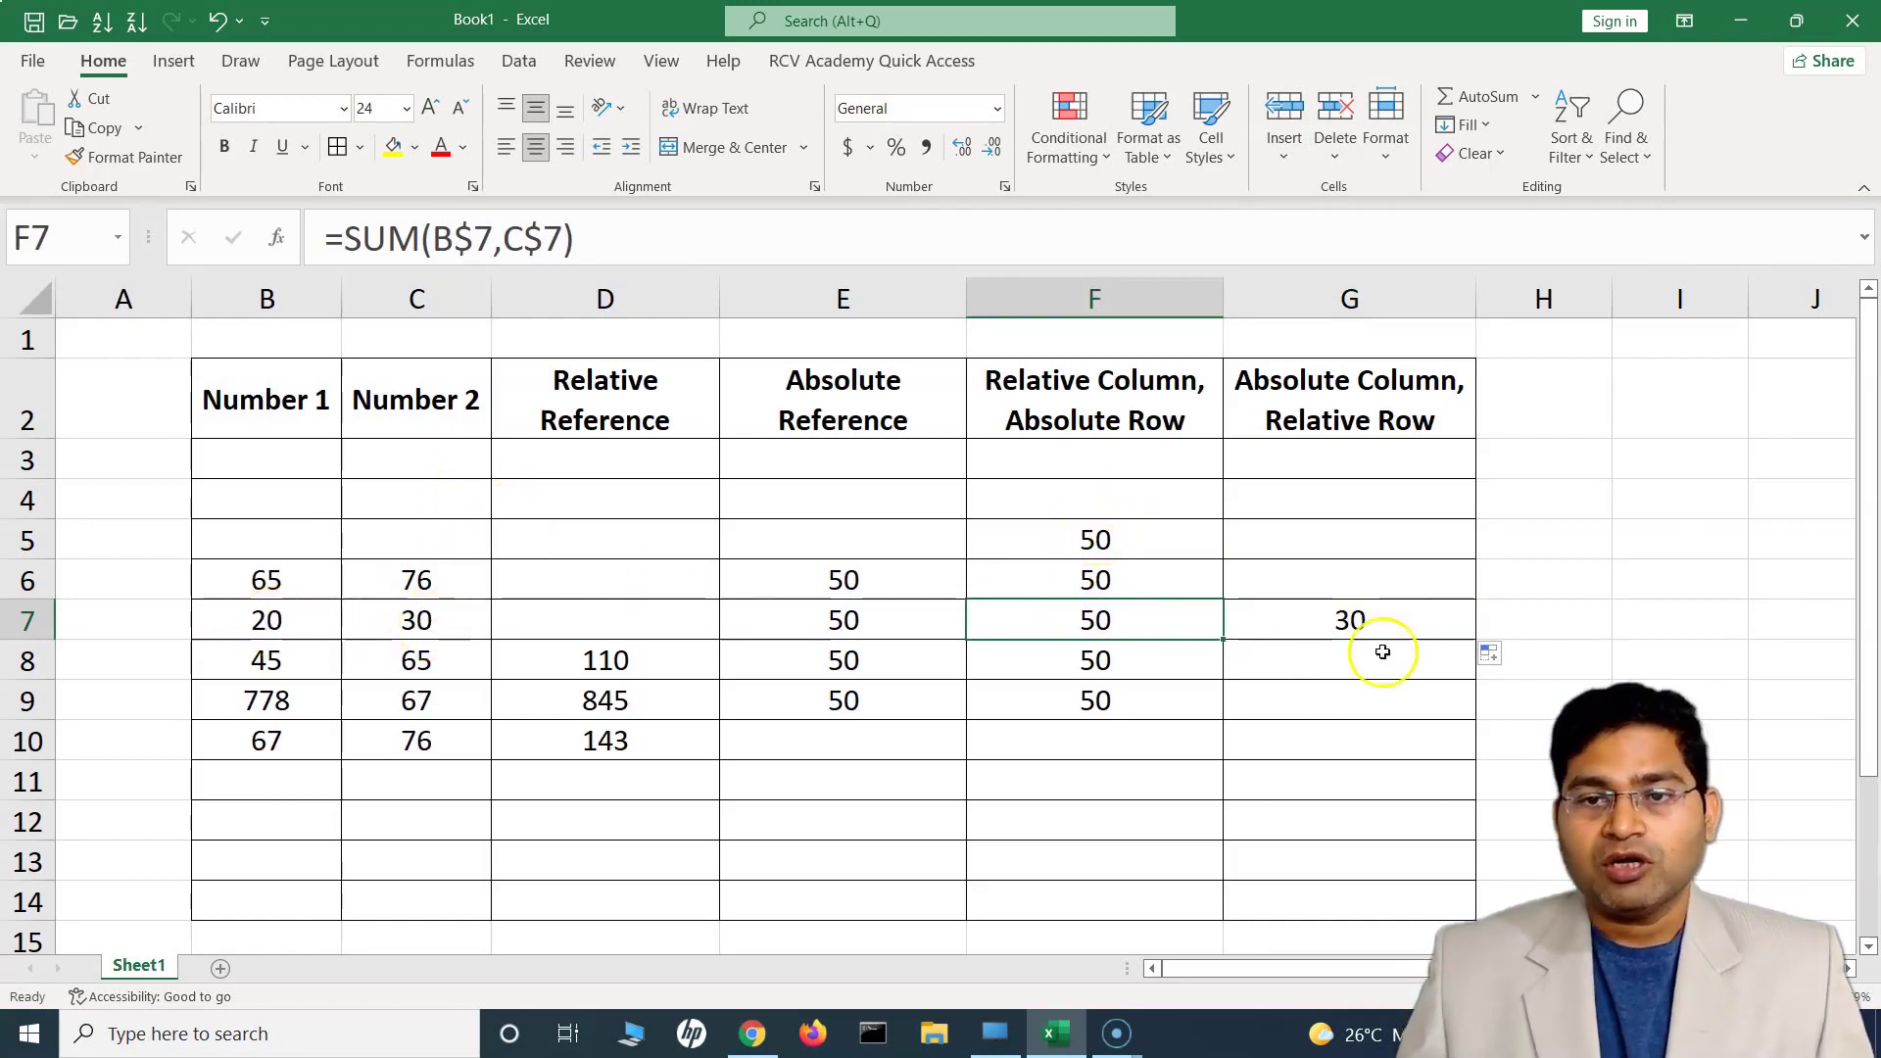
left_click(1326, 628)
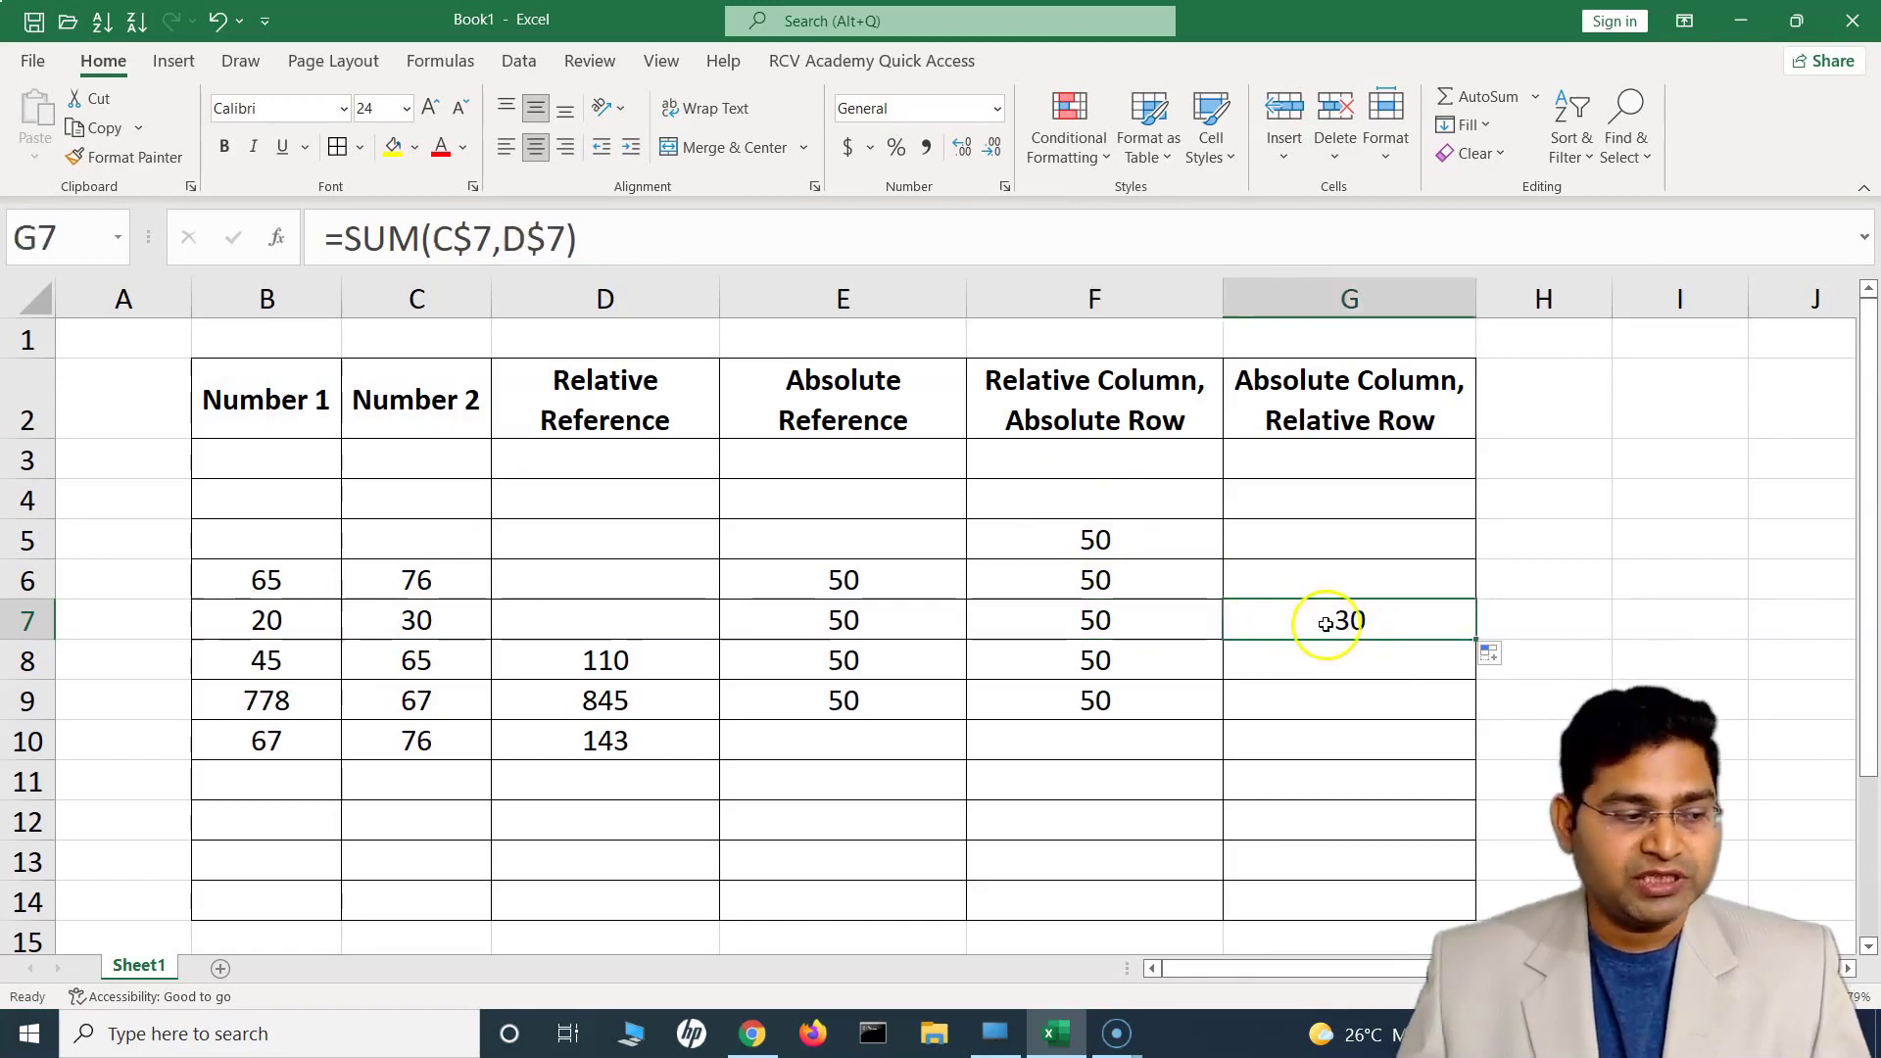
left_click(1344, 627)
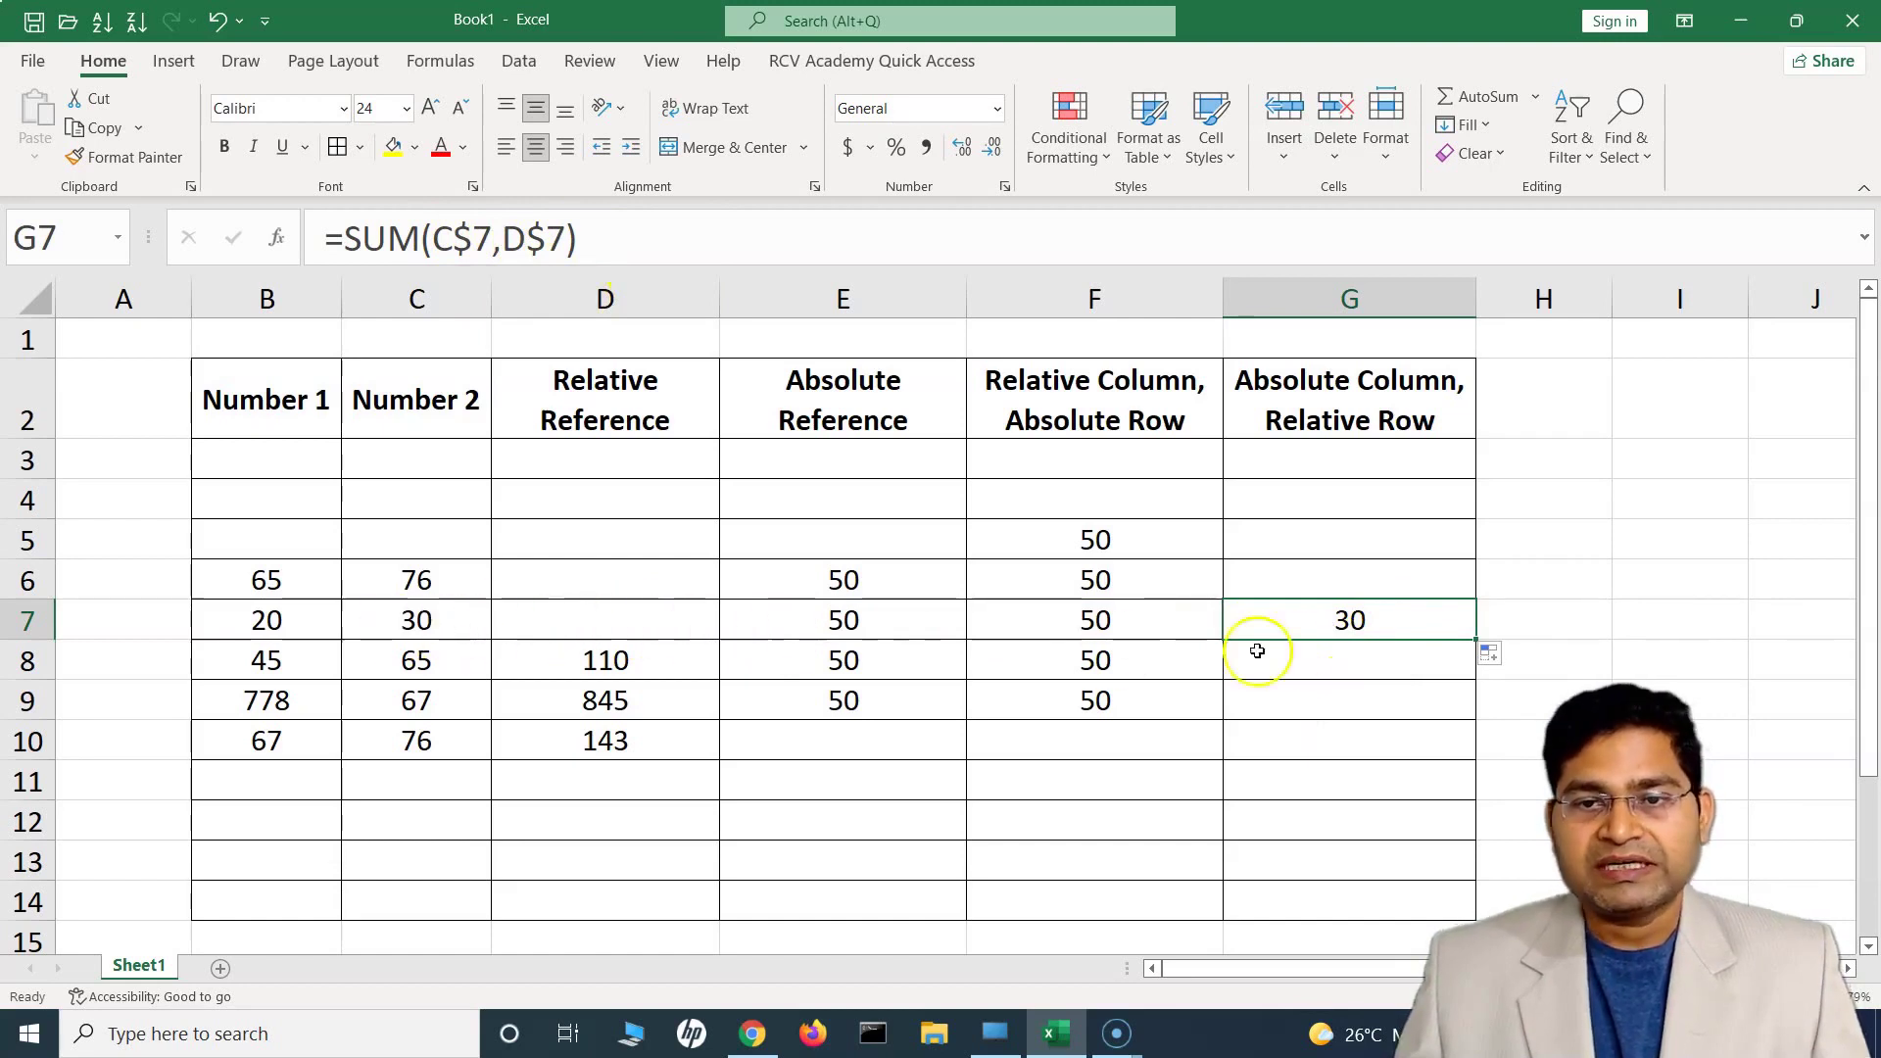
Clear G7 and begin the formula =SUM(B7,C7 there, picking B7 and C7 as the arguments.
key("Delete")
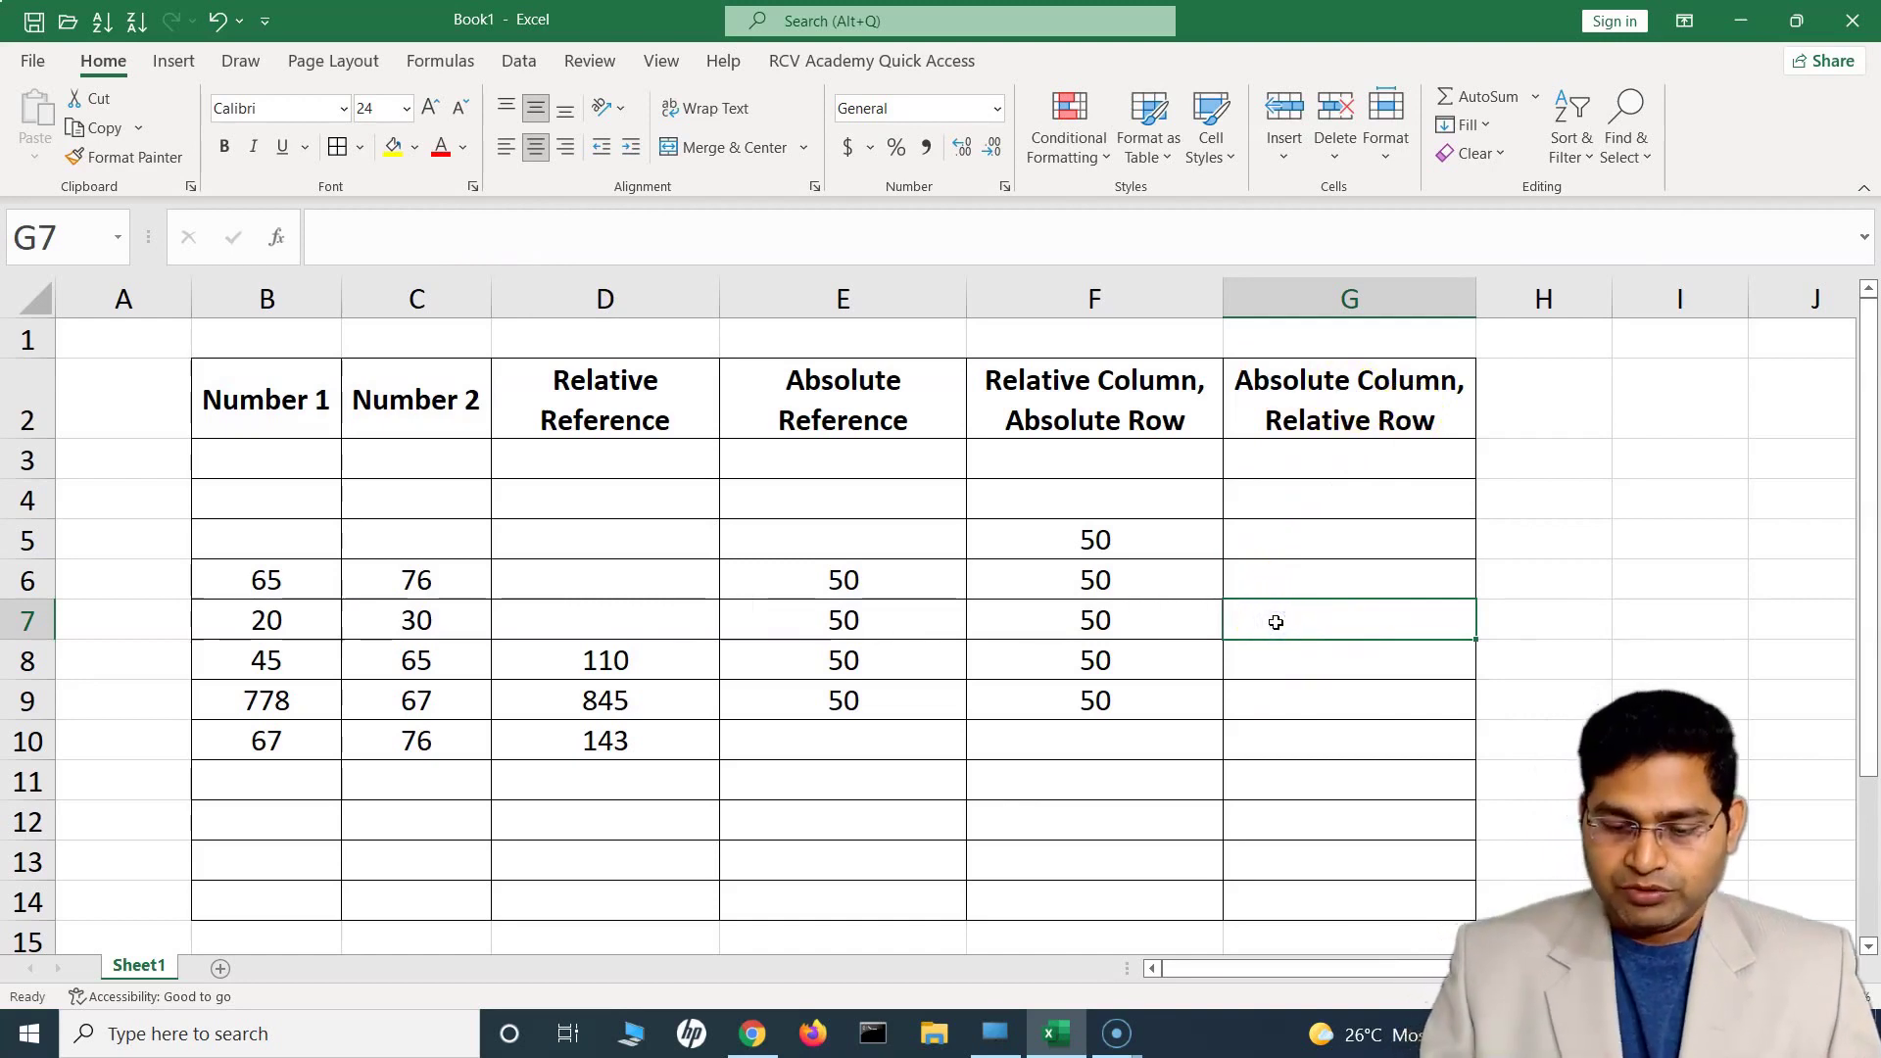
type("=SUM(")
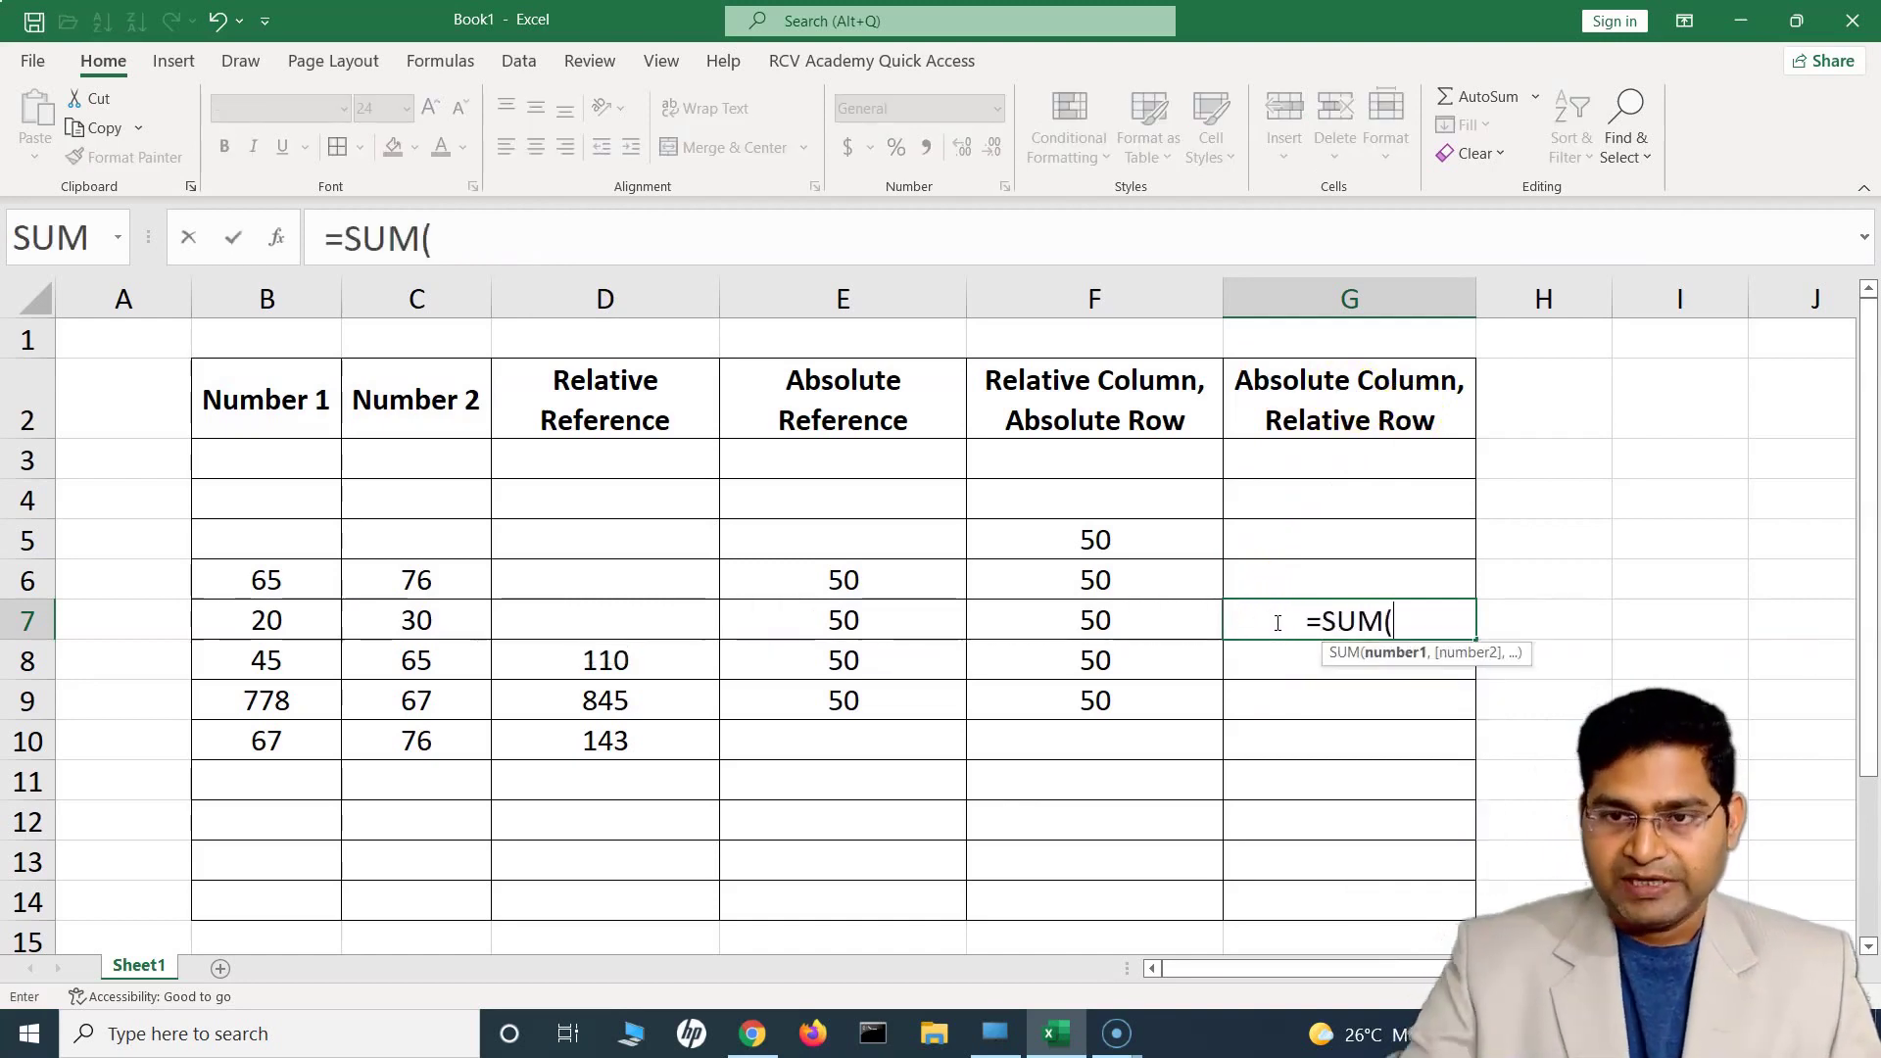
left_click(298, 621)
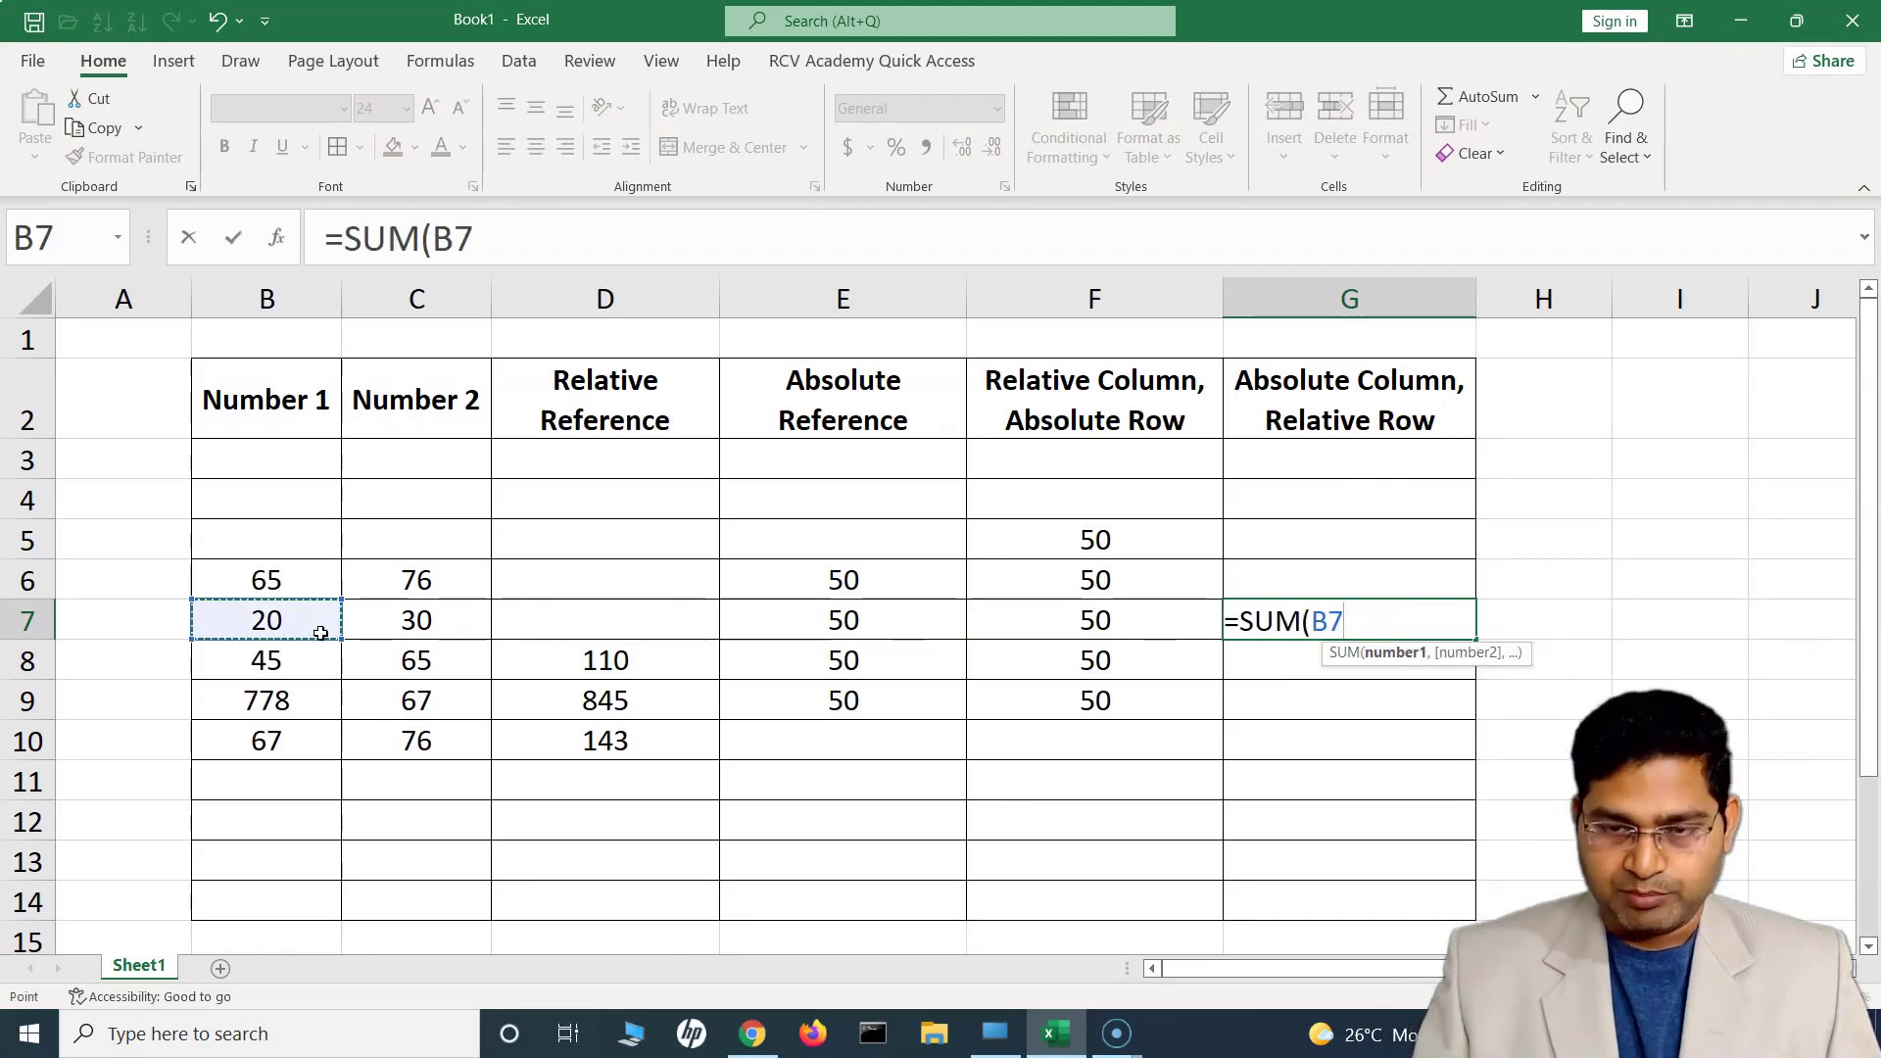
type(",")
left_click(464, 628)
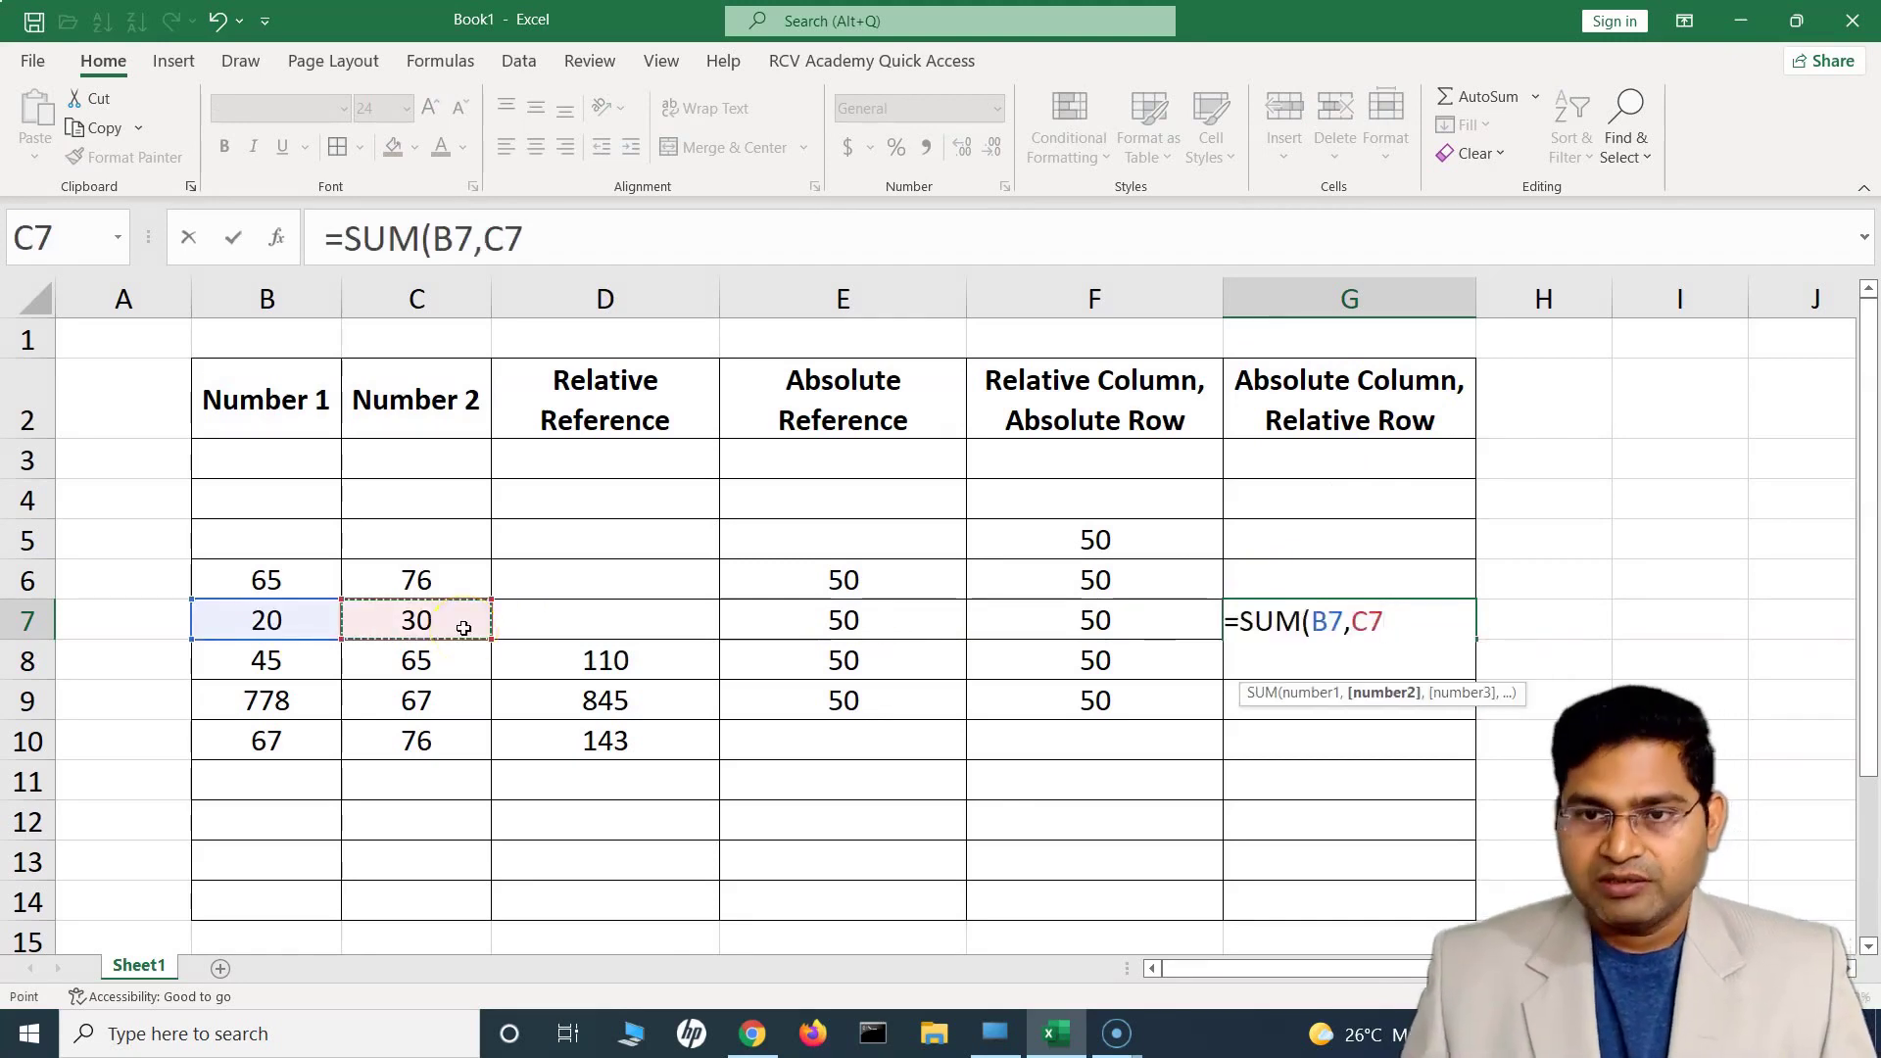
key("Left")
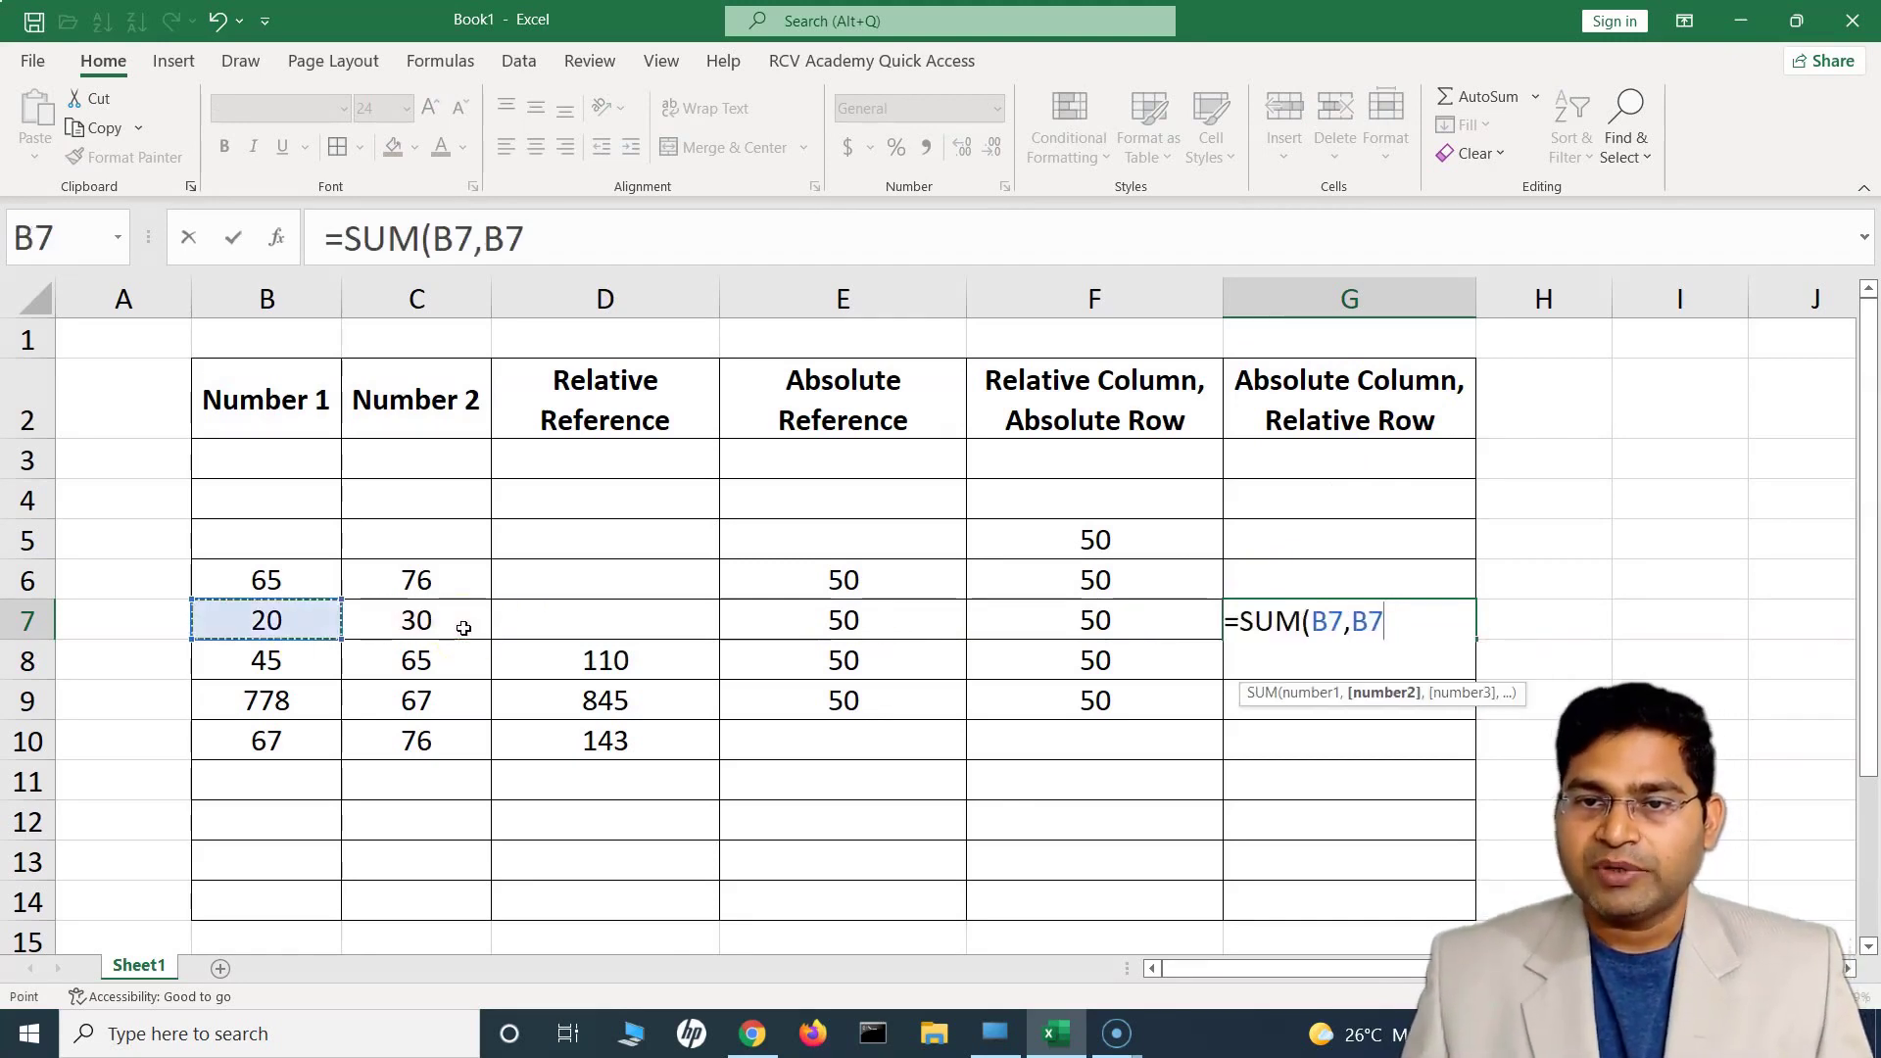
key("Right")
Cycle the C7 reference in the G7 formula through its reference types and set it to $C7.
left_click(1353, 621)
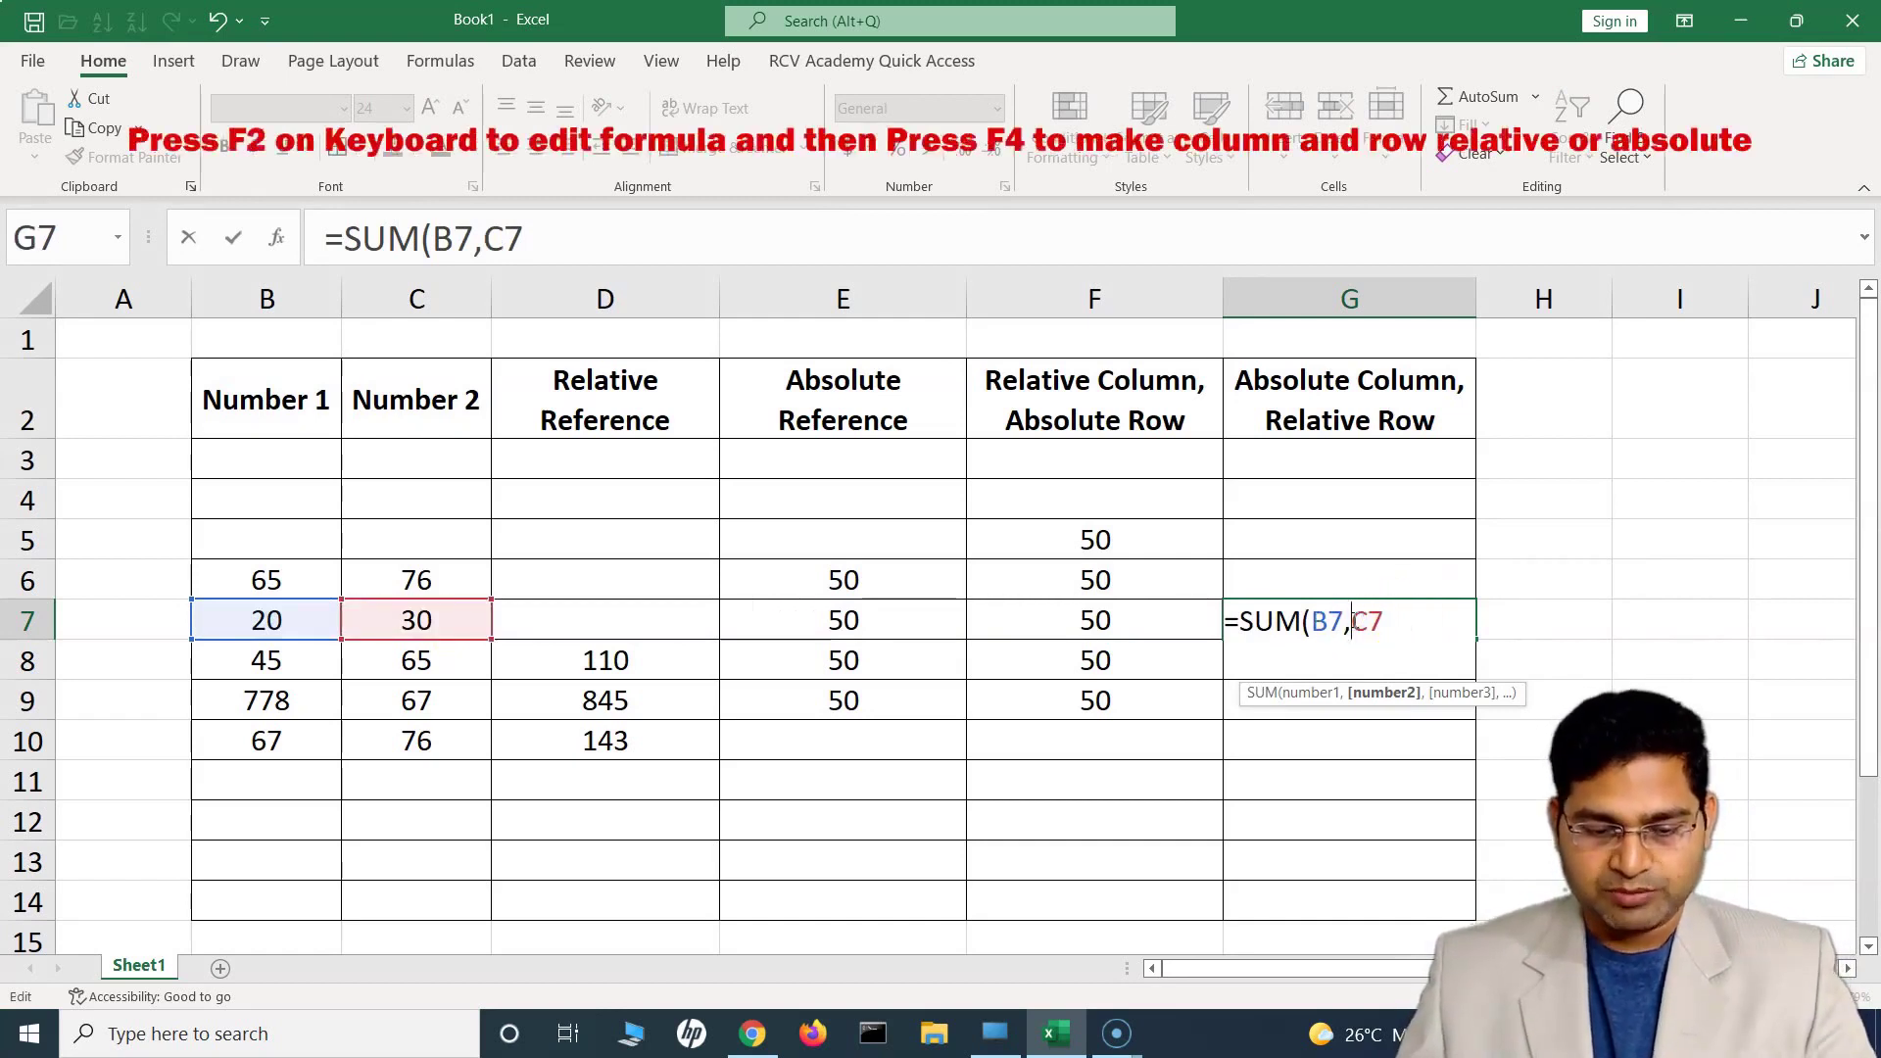
key("F4")
key("F4")
key("F4")
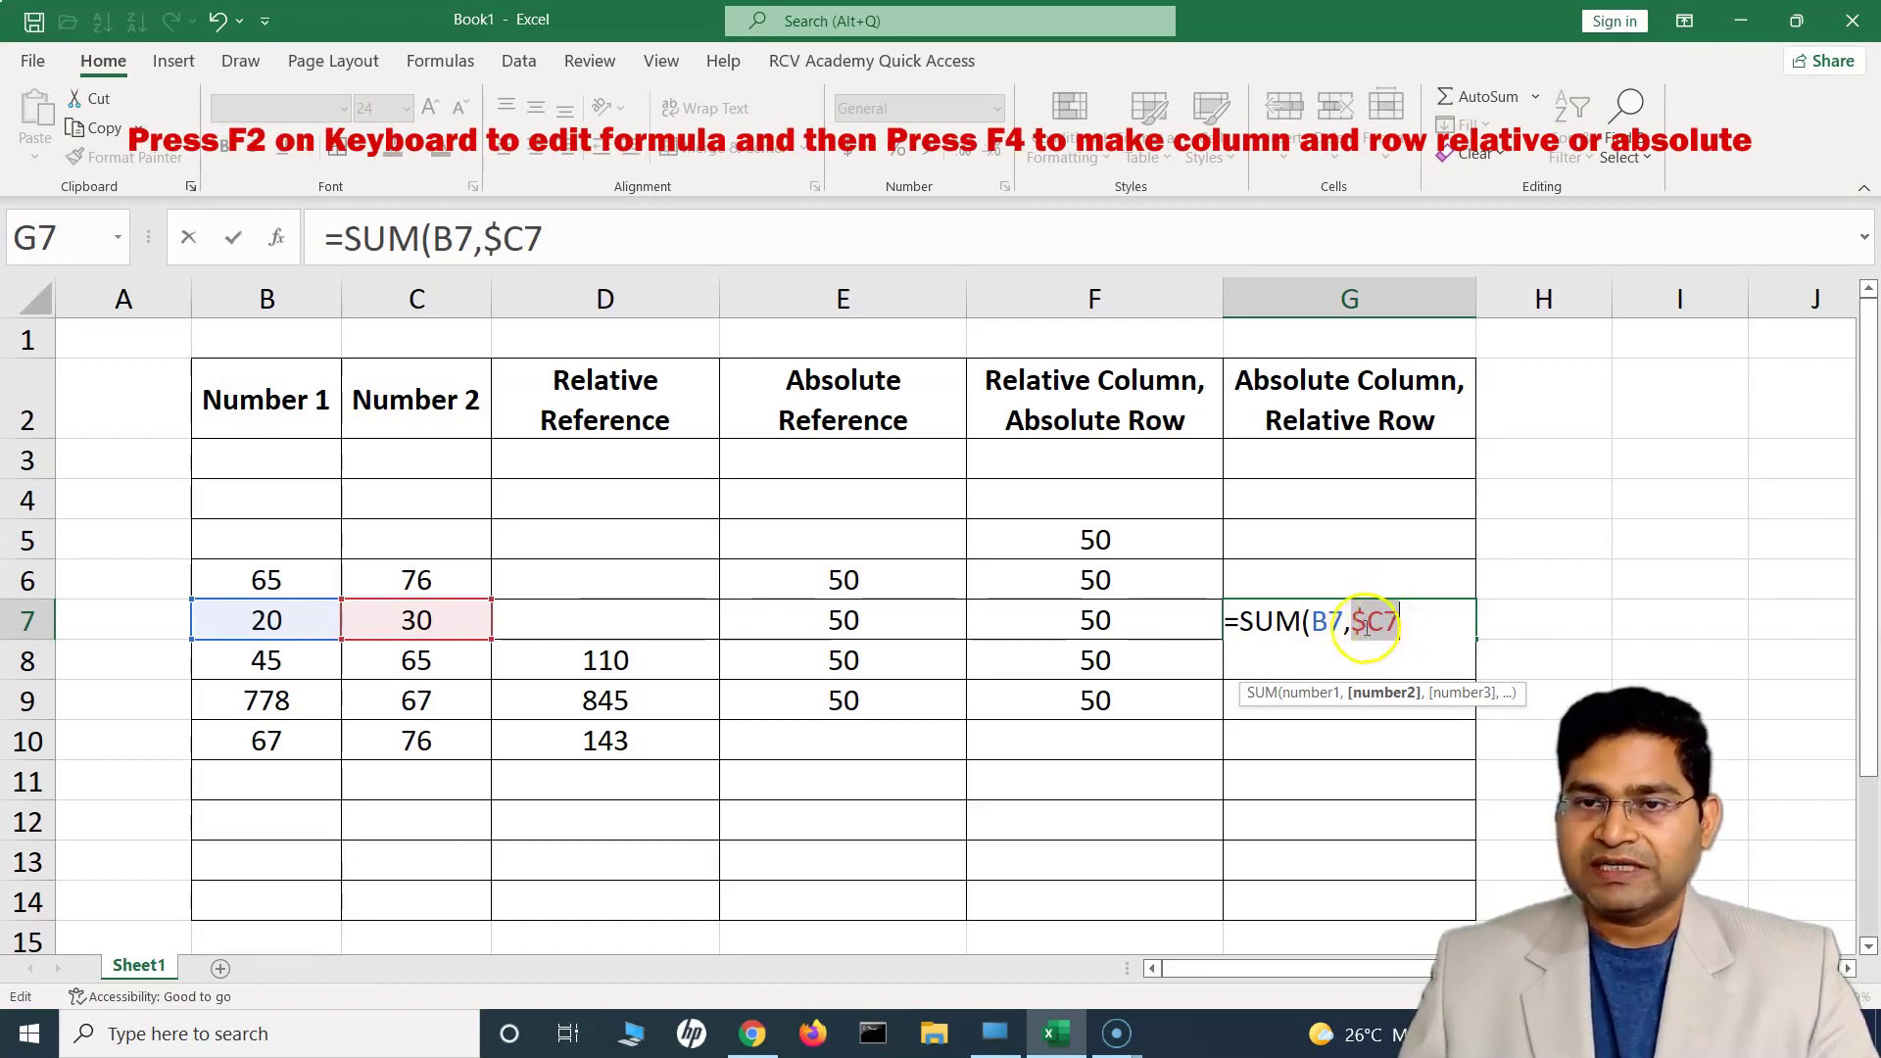
Change the B7 reference in the G7 formula to $B7 and enter the formula as =SUM($B7,$C7).
left_click(1317, 623)
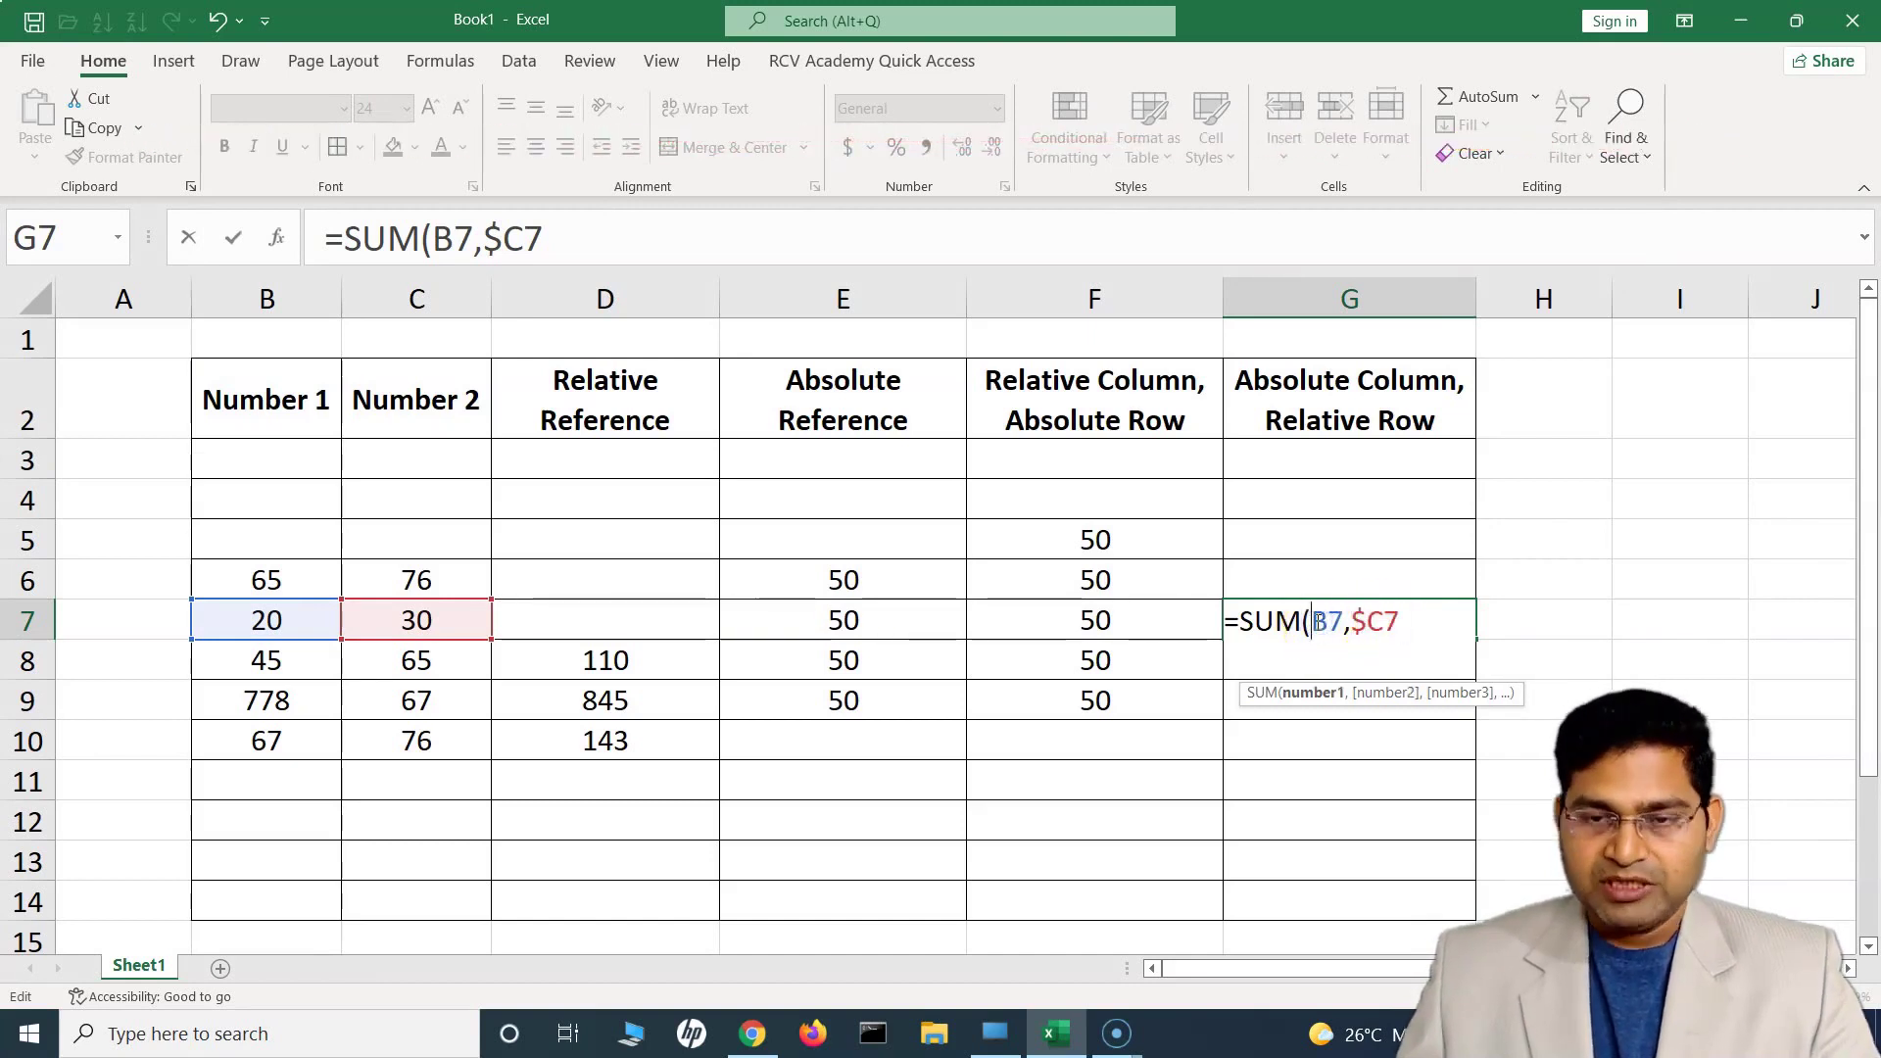
key("F4")
key("F4")
key("F4")
left_click(1416, 621)
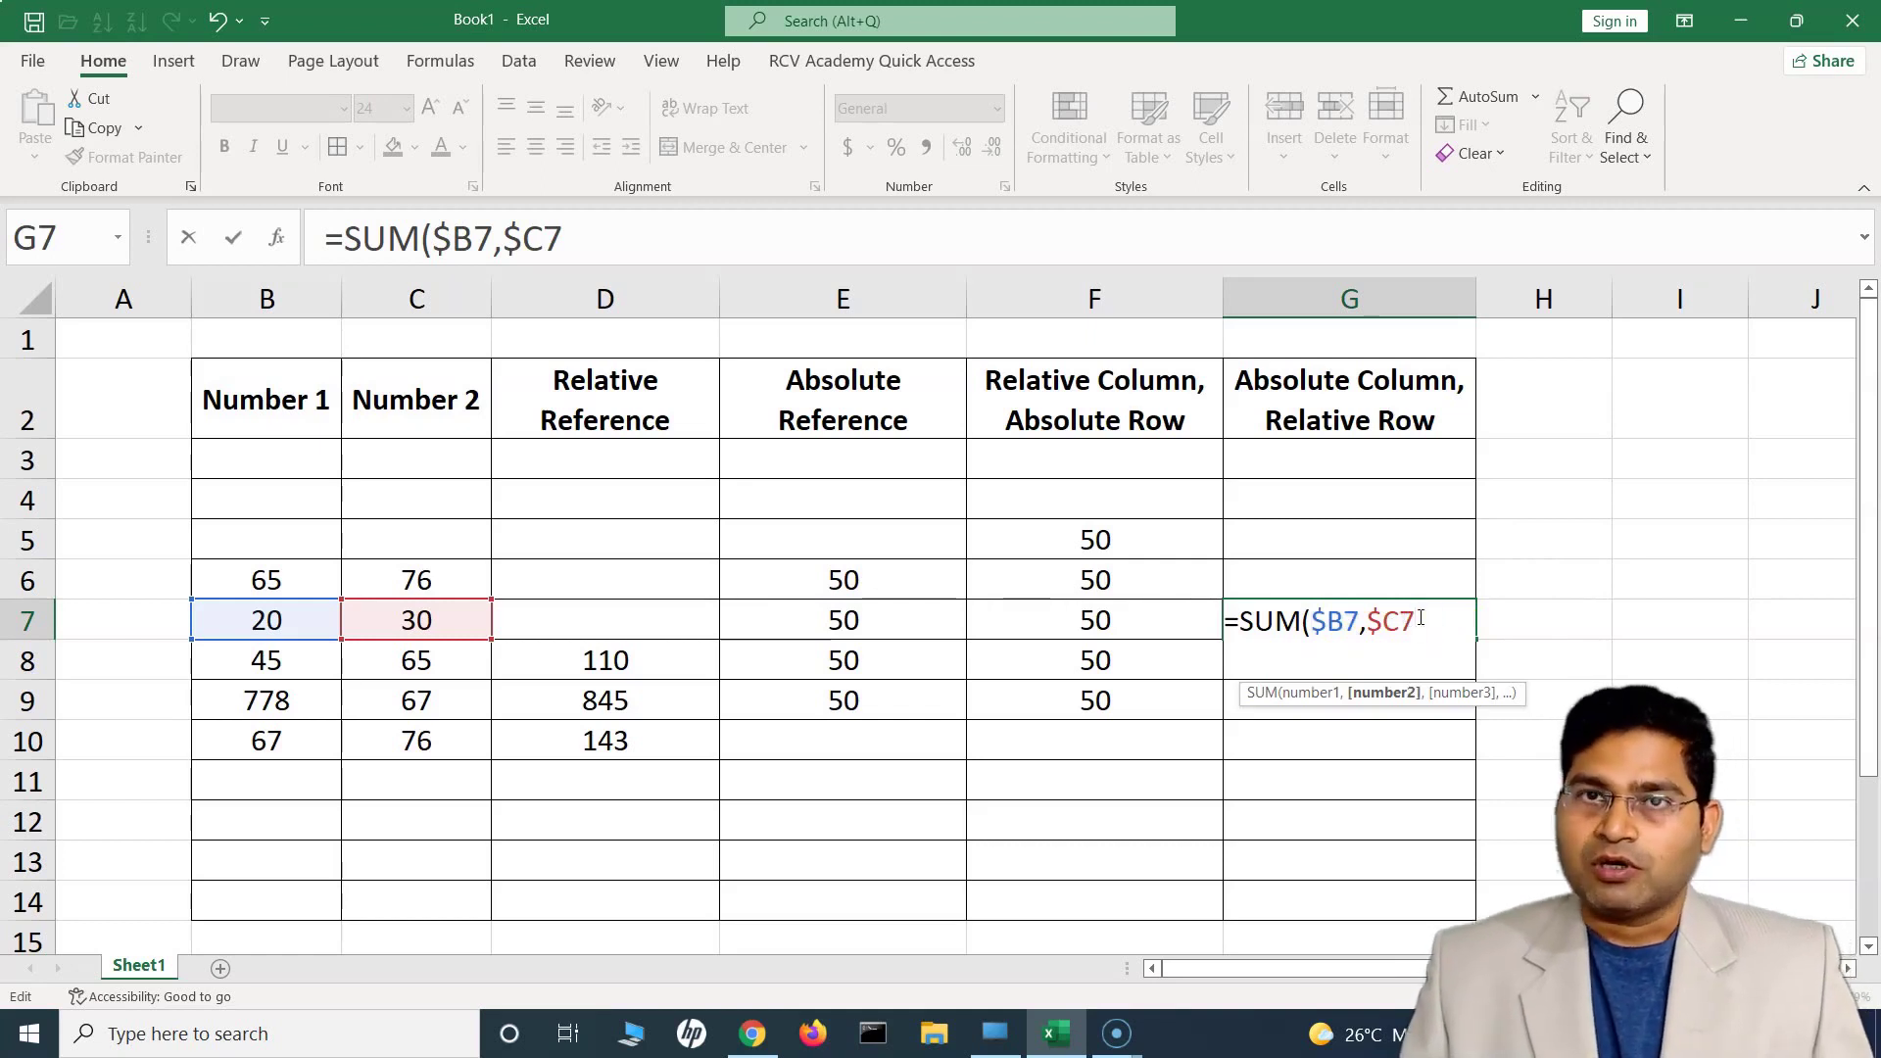
type(")")
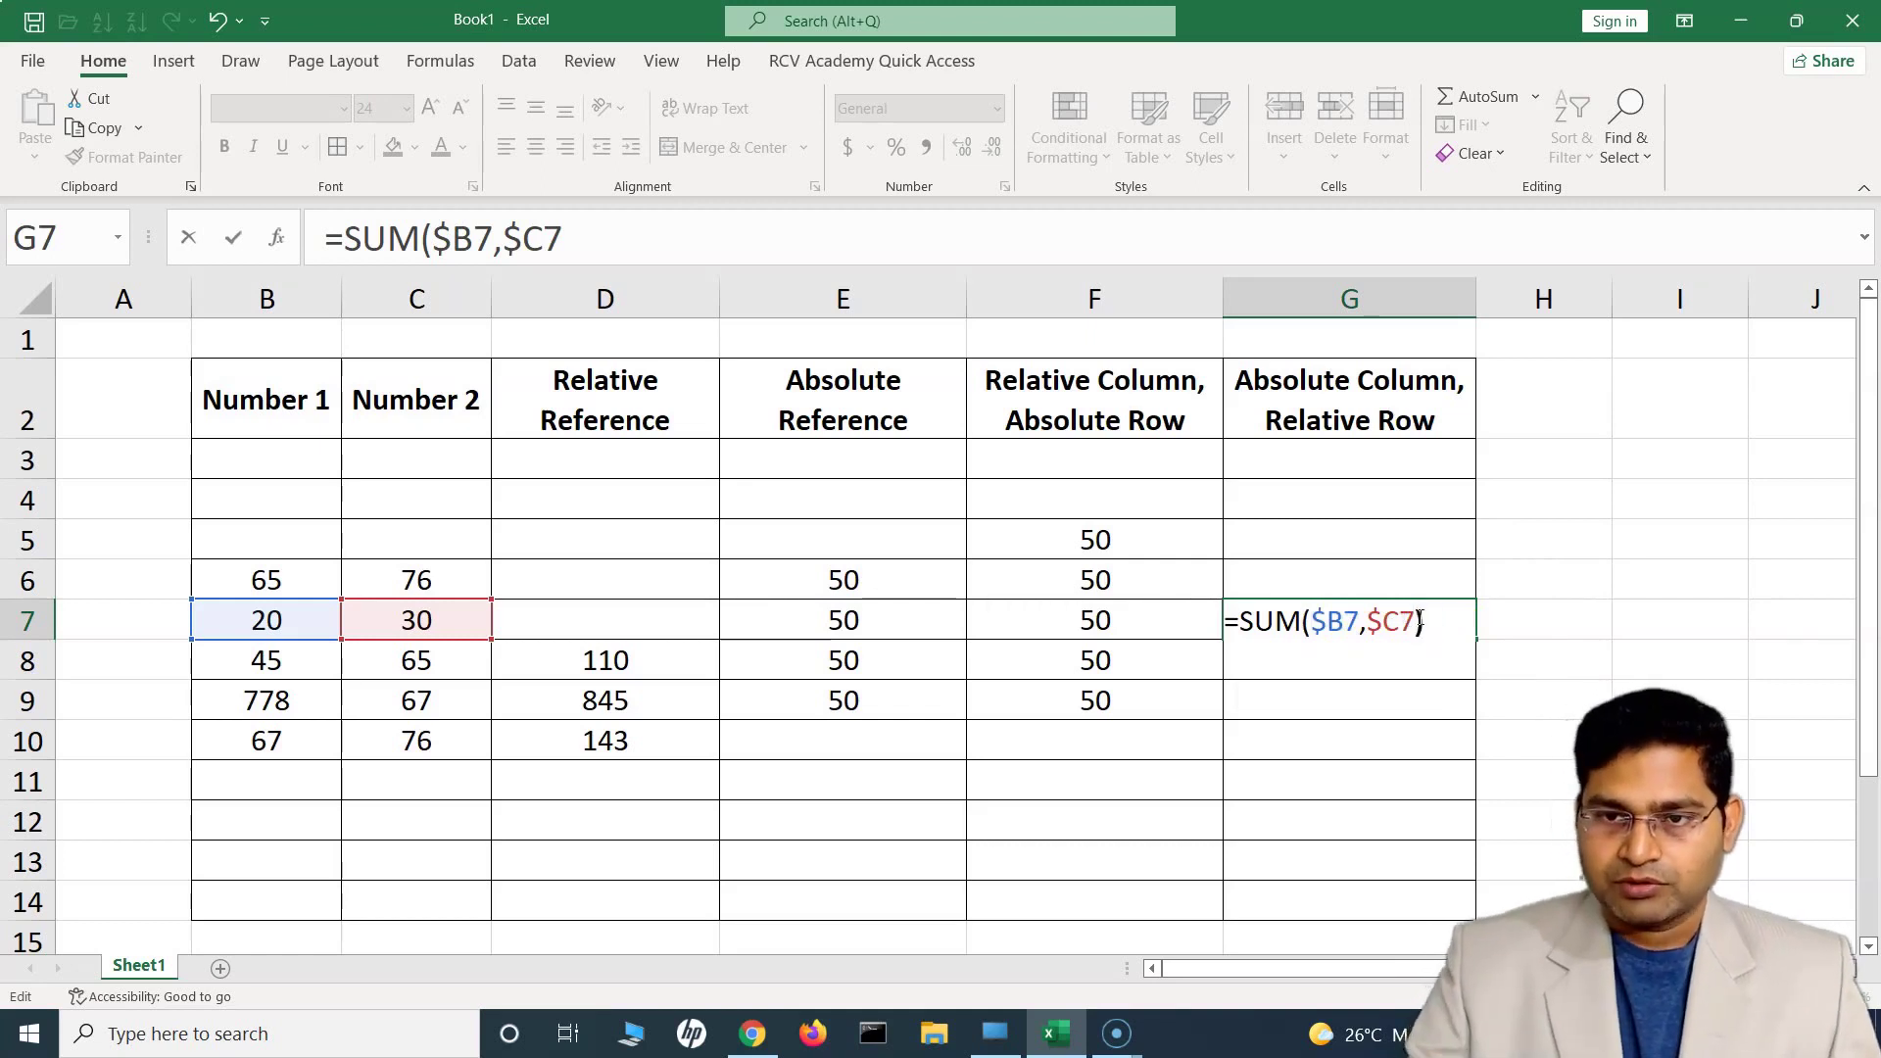
key("Return")
Fill the G7 formula down to G9 and check the copied formulas in G8 and G9.
left_click(1418, 617)
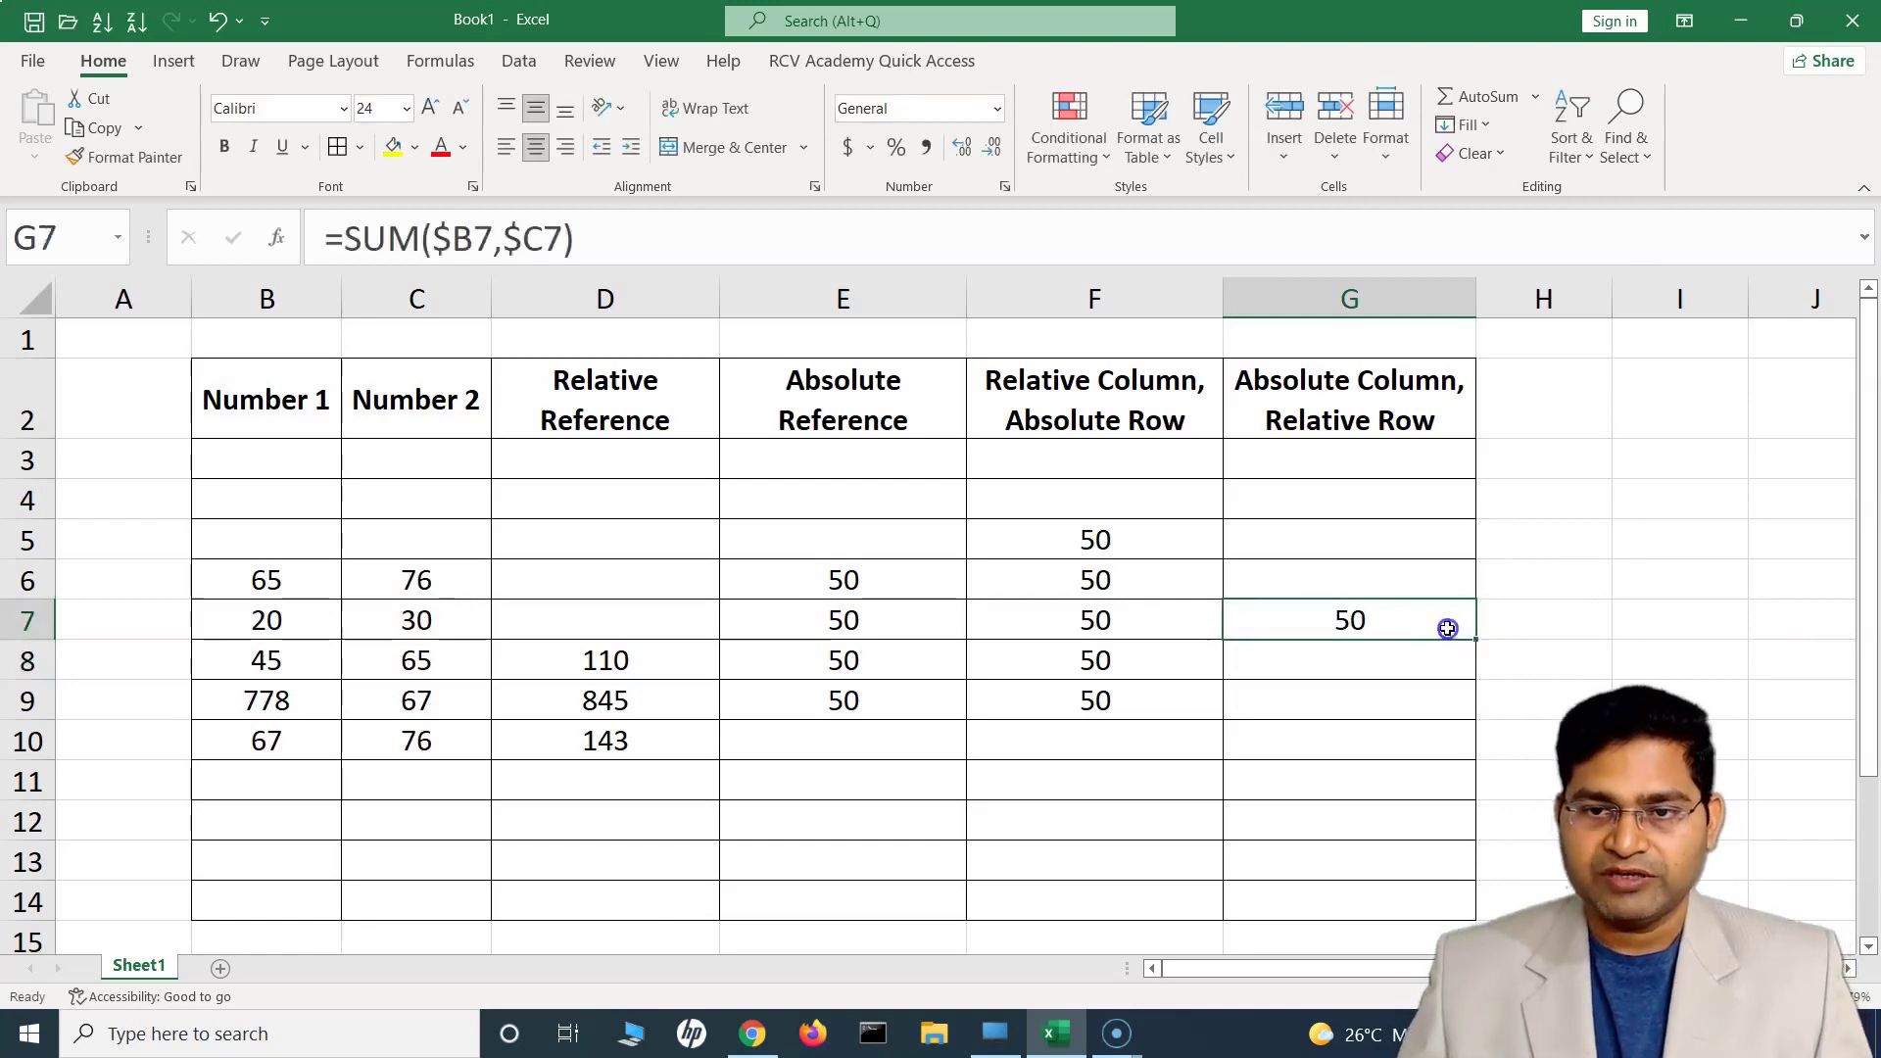
left_click_drag(1478, 641, 1463, 715)
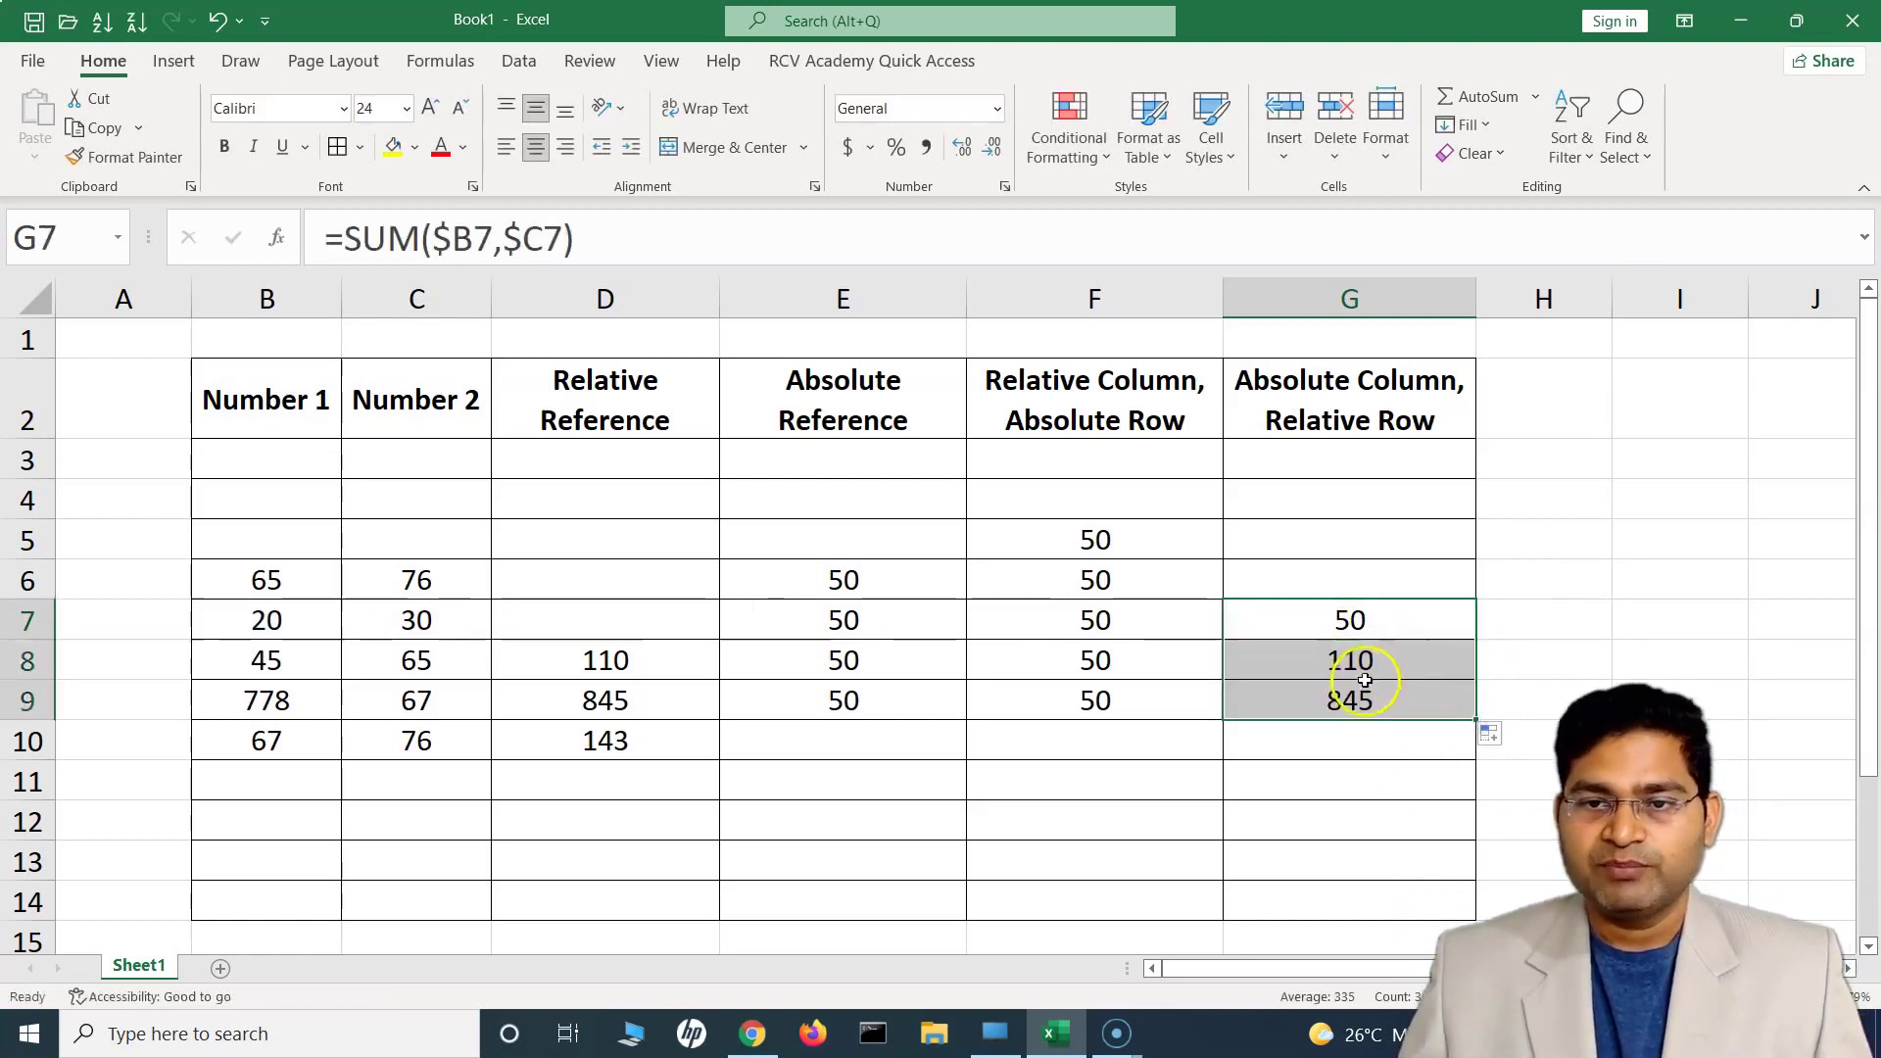
left_click(1381, 663)
left_click(1369, 702)
left_click(1386, 663)
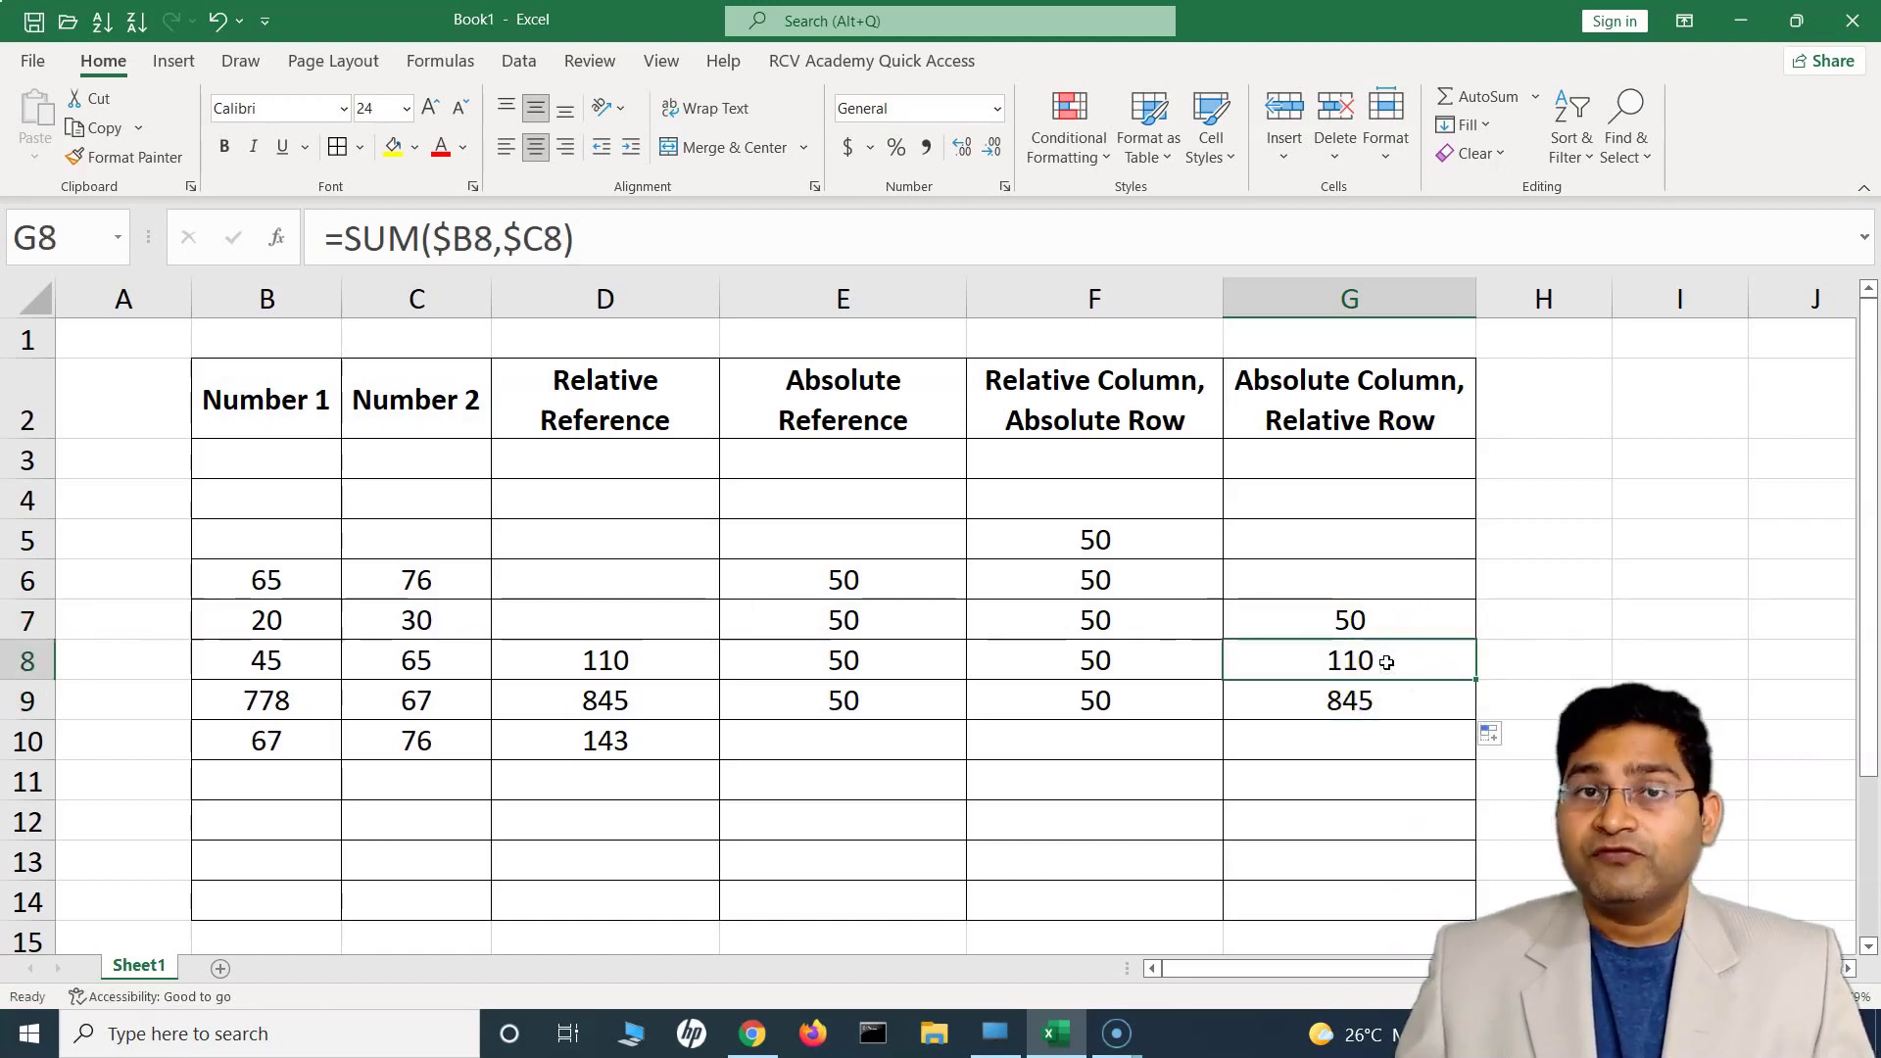
Copy the G7 formula across to H7.
left_click(1395, 620)
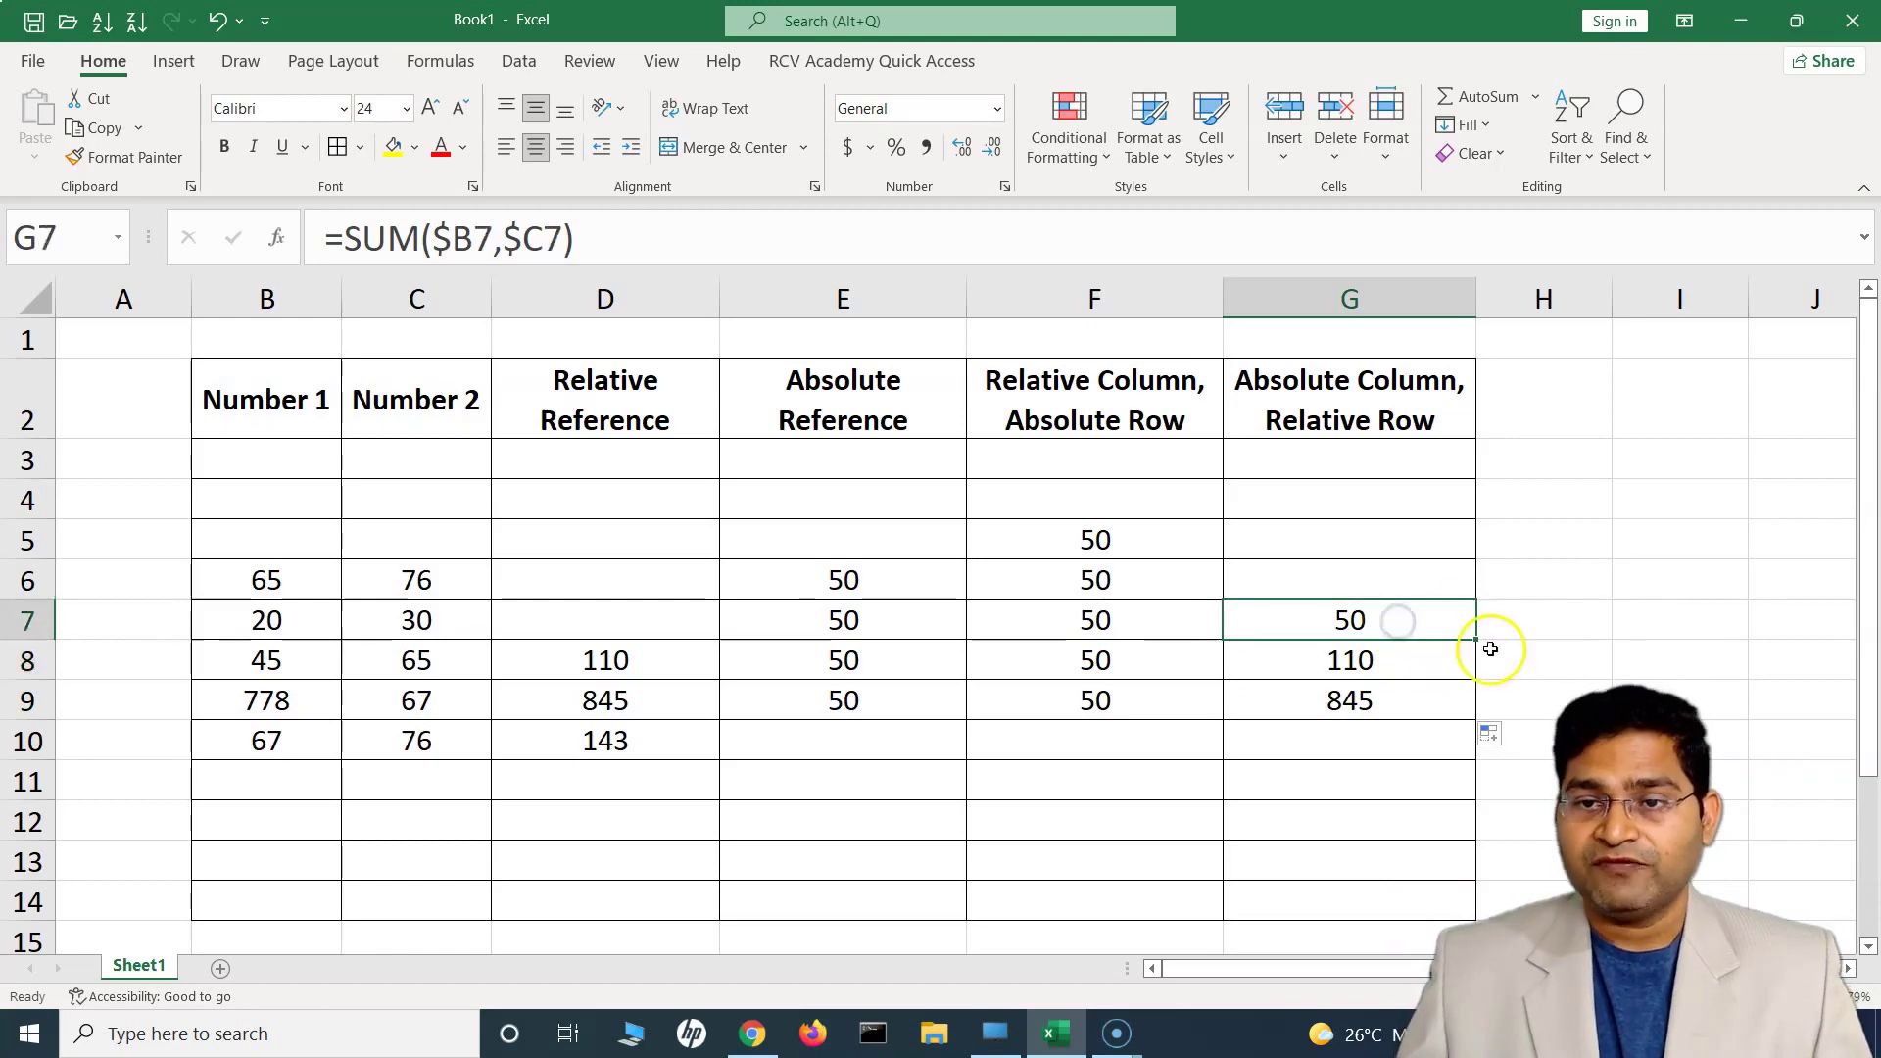
left_click_drag(1476, 641, 1562, 638)
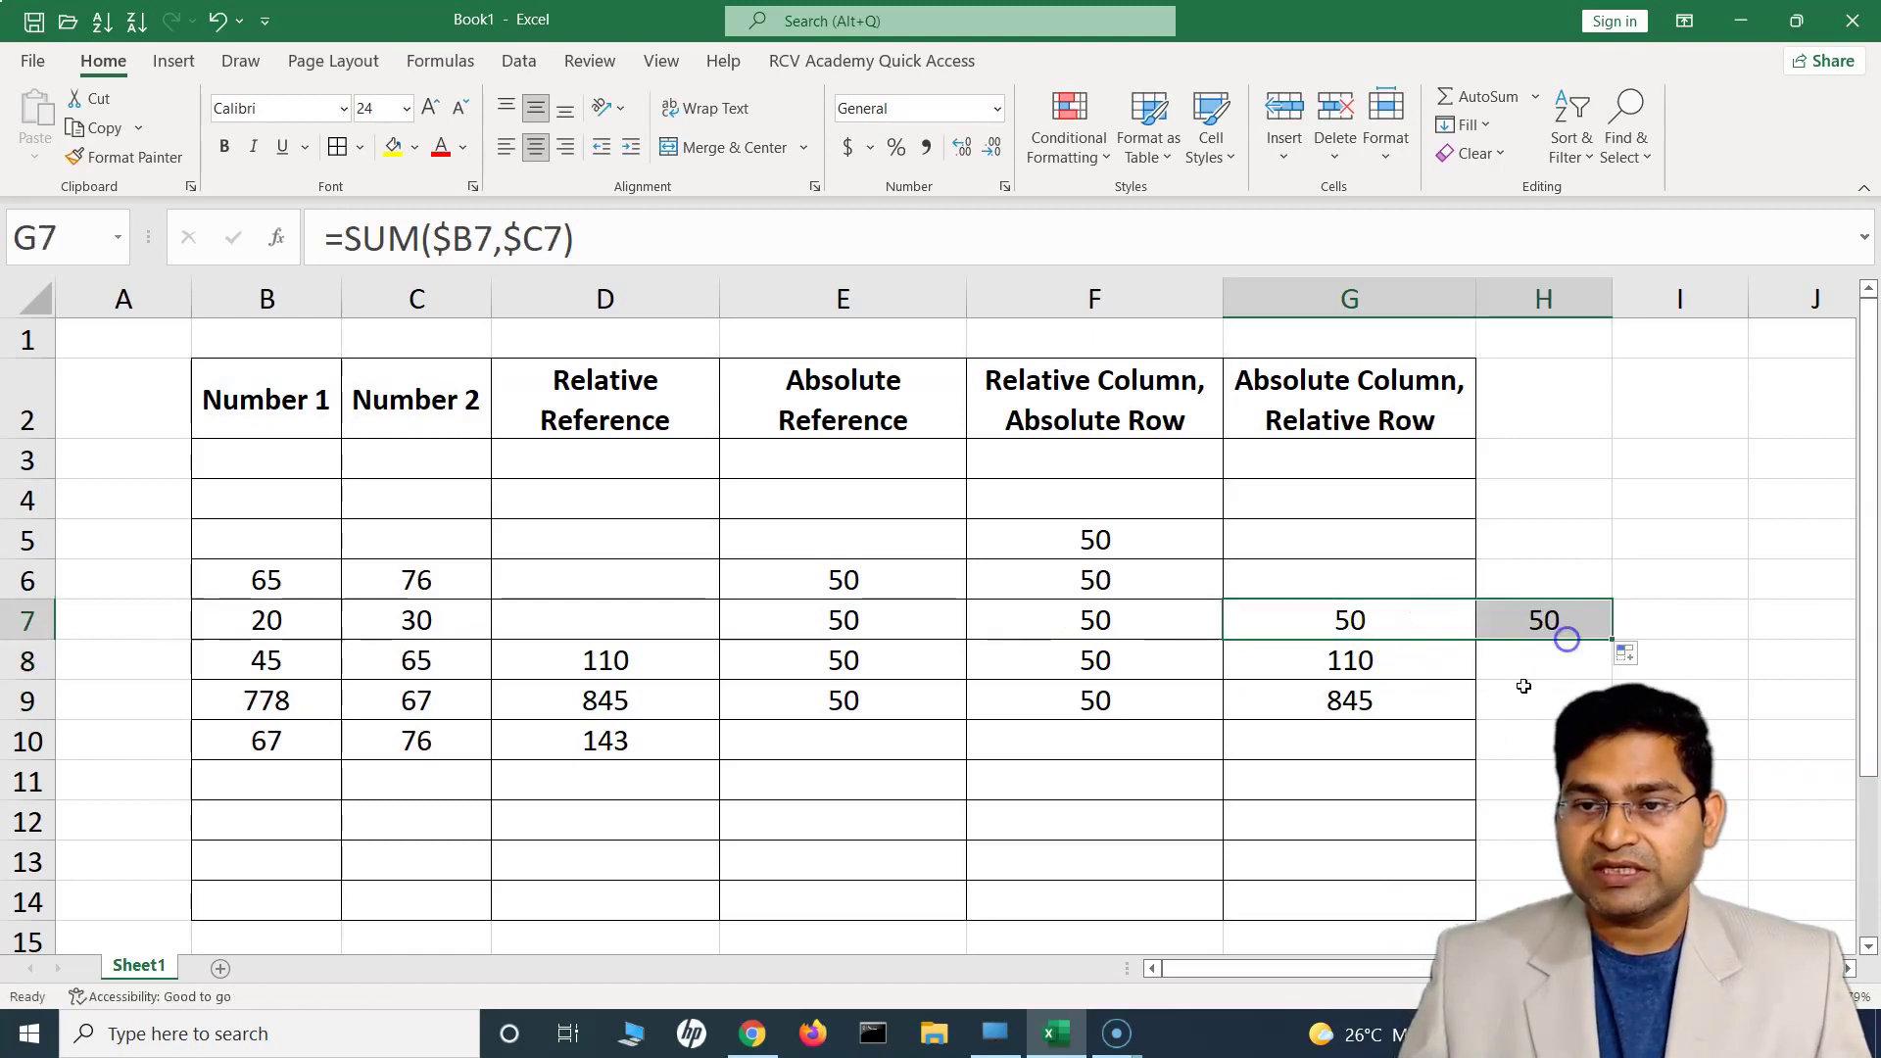
left_click(1239, 634)
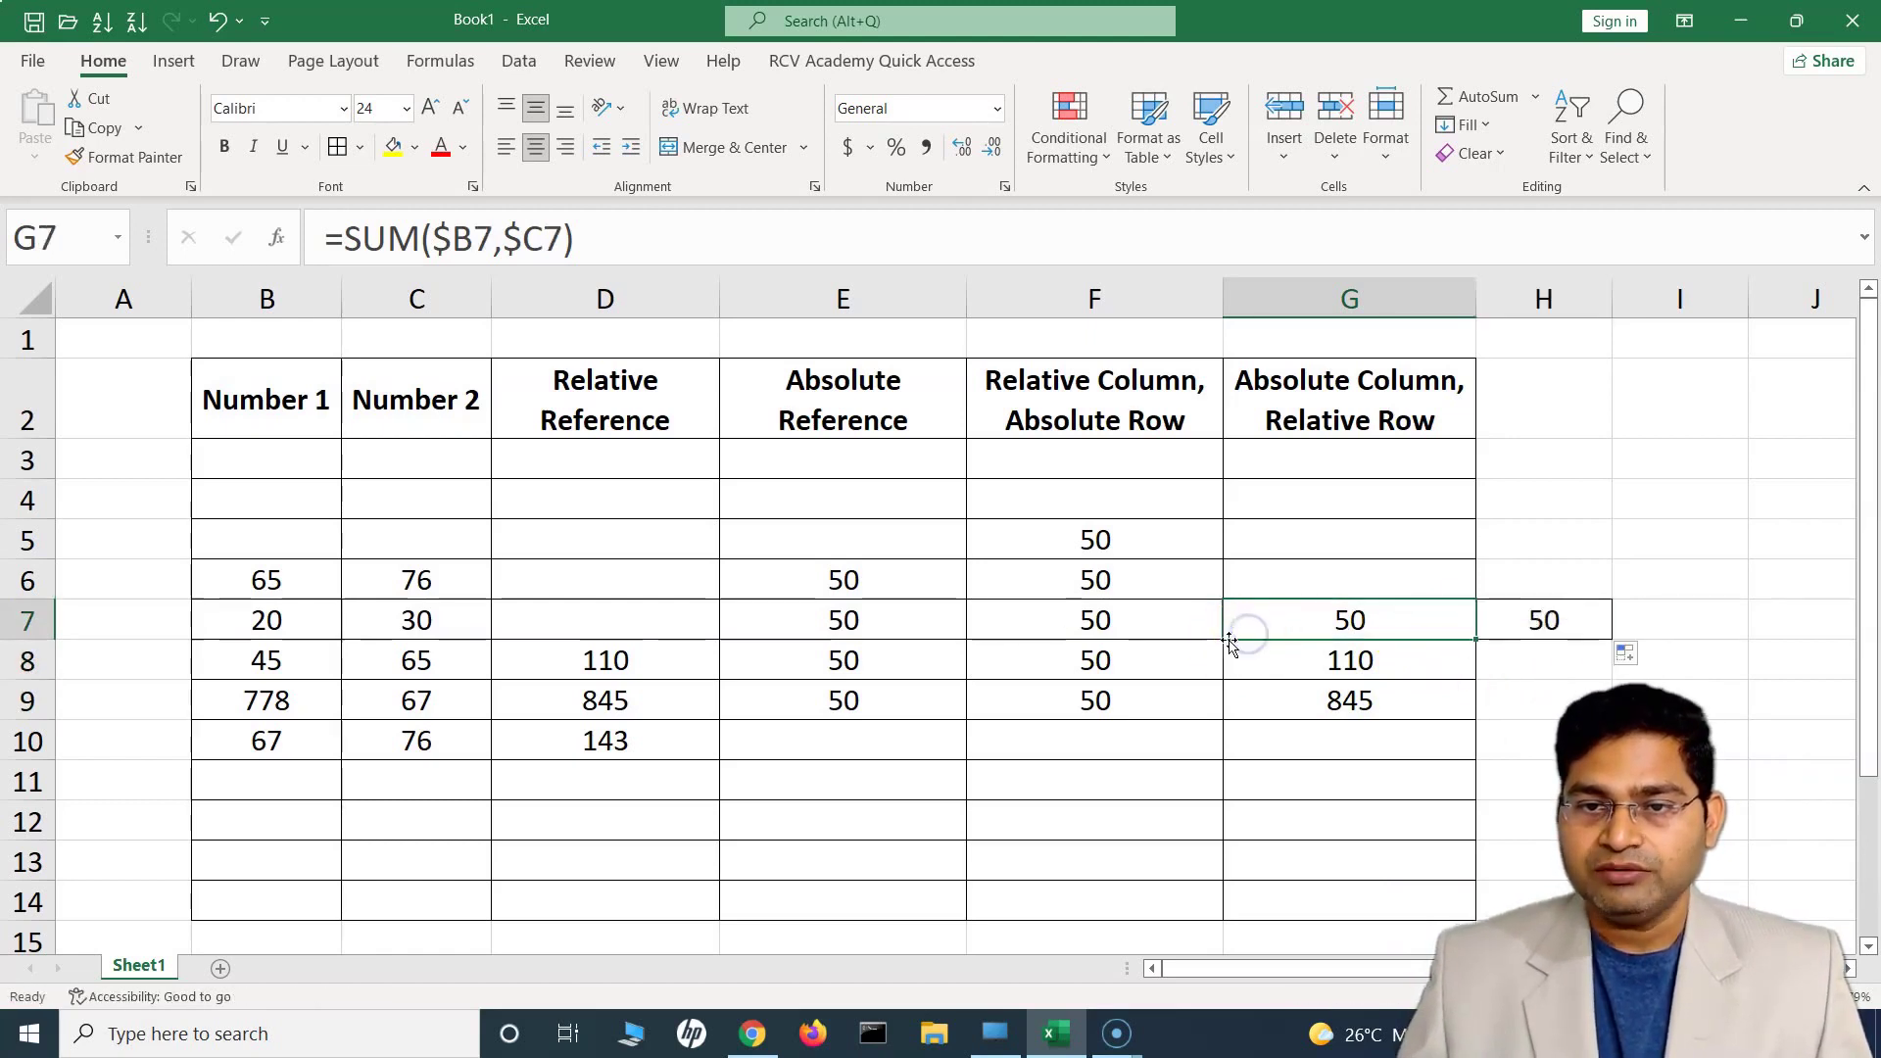
Insert a blank column before the Absolute Column, Relative Row column.
left_click(1364, 299)
right_click(1369, 303)
left_click(1440, 504)
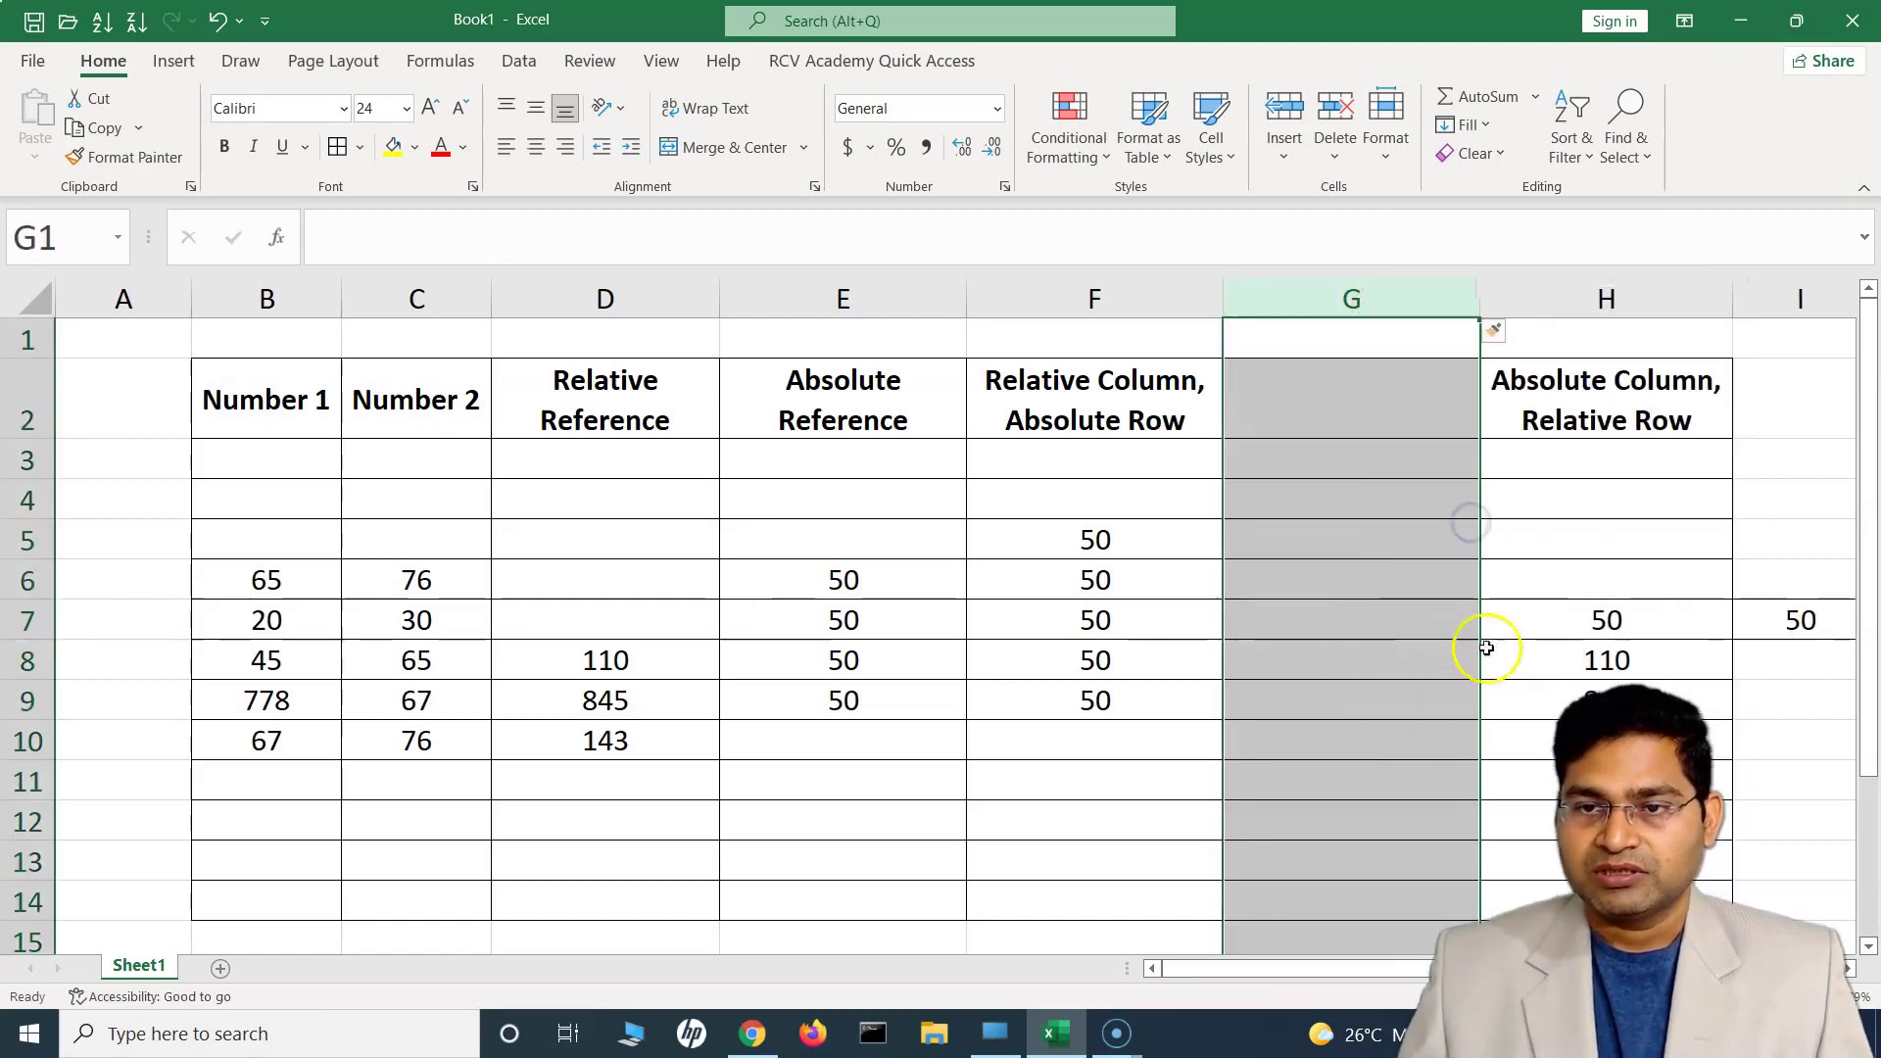
Copy the H7 formula back into G7 of the blank column and inspect its cell references.
left_click(1484, 637)
left_click_drag(1732, 639, 1319, 632)
left_click(1352, 621)
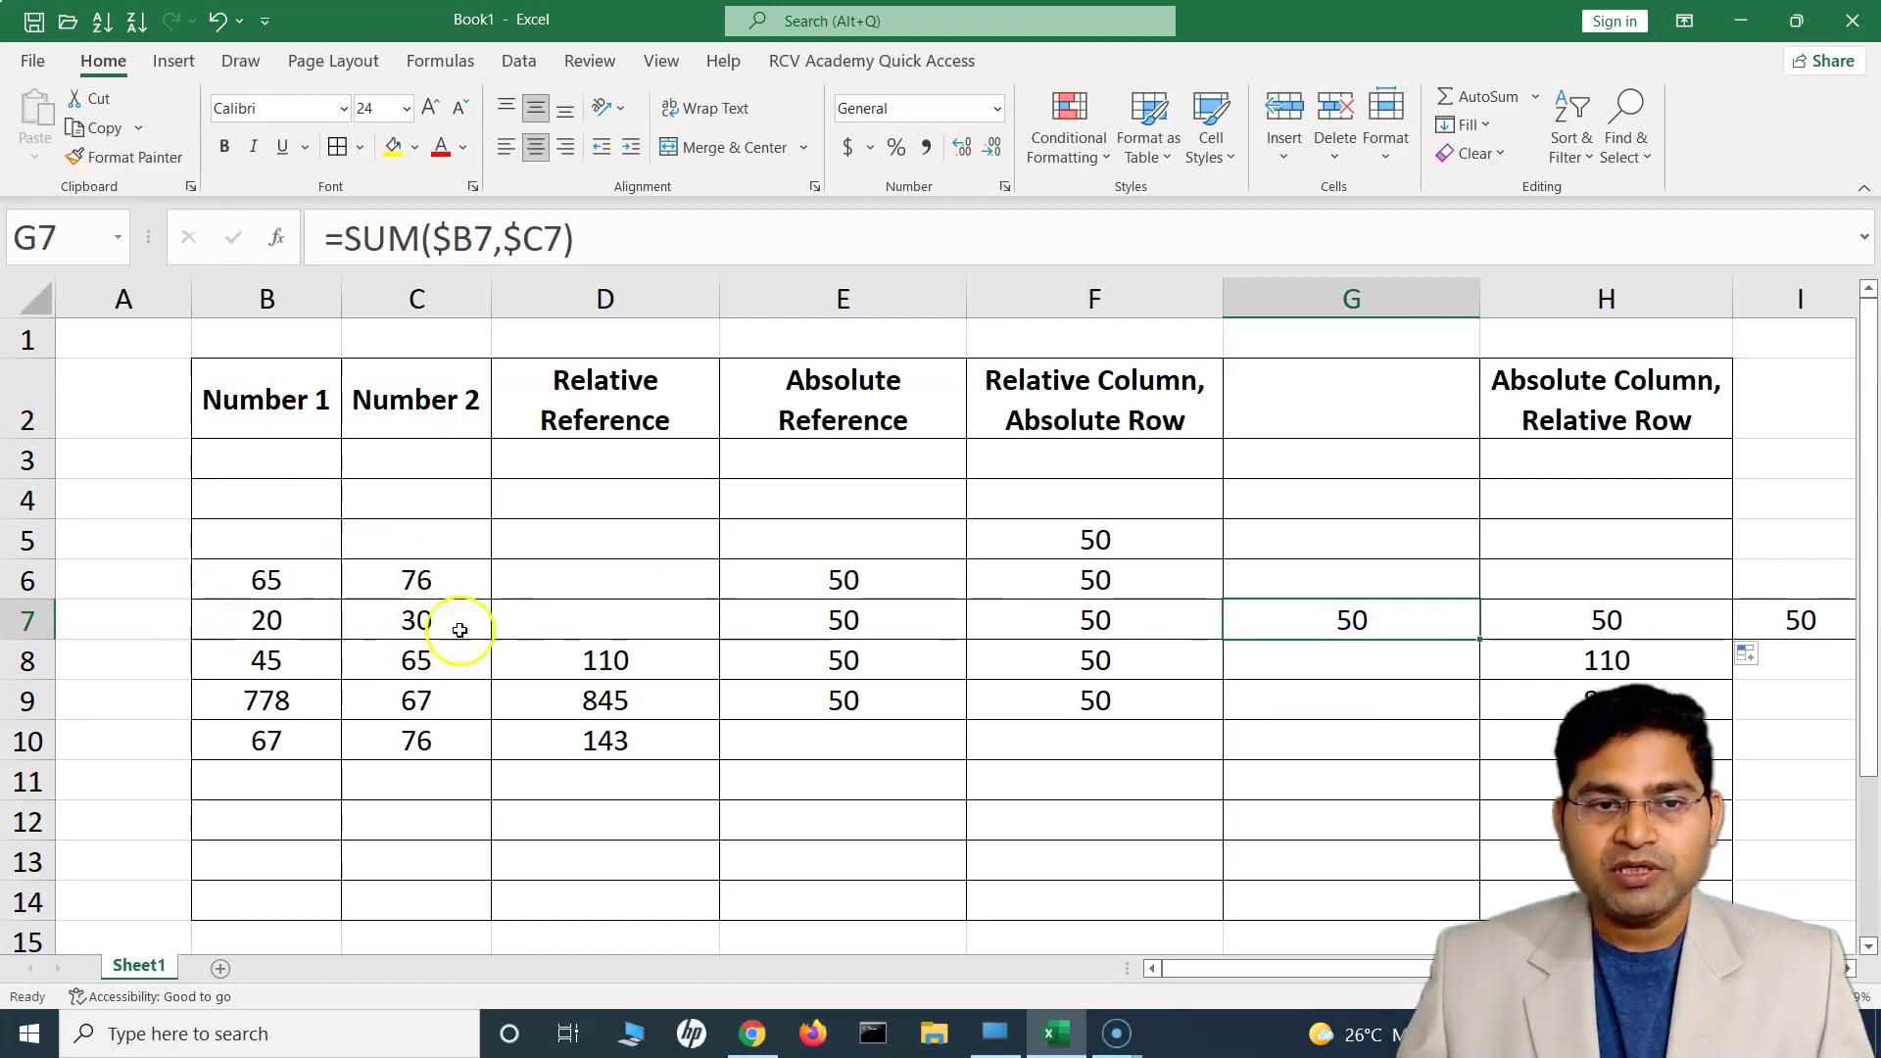
left_click(1490, 621)
left_click(1355, 623)
double_click(1387, 627)
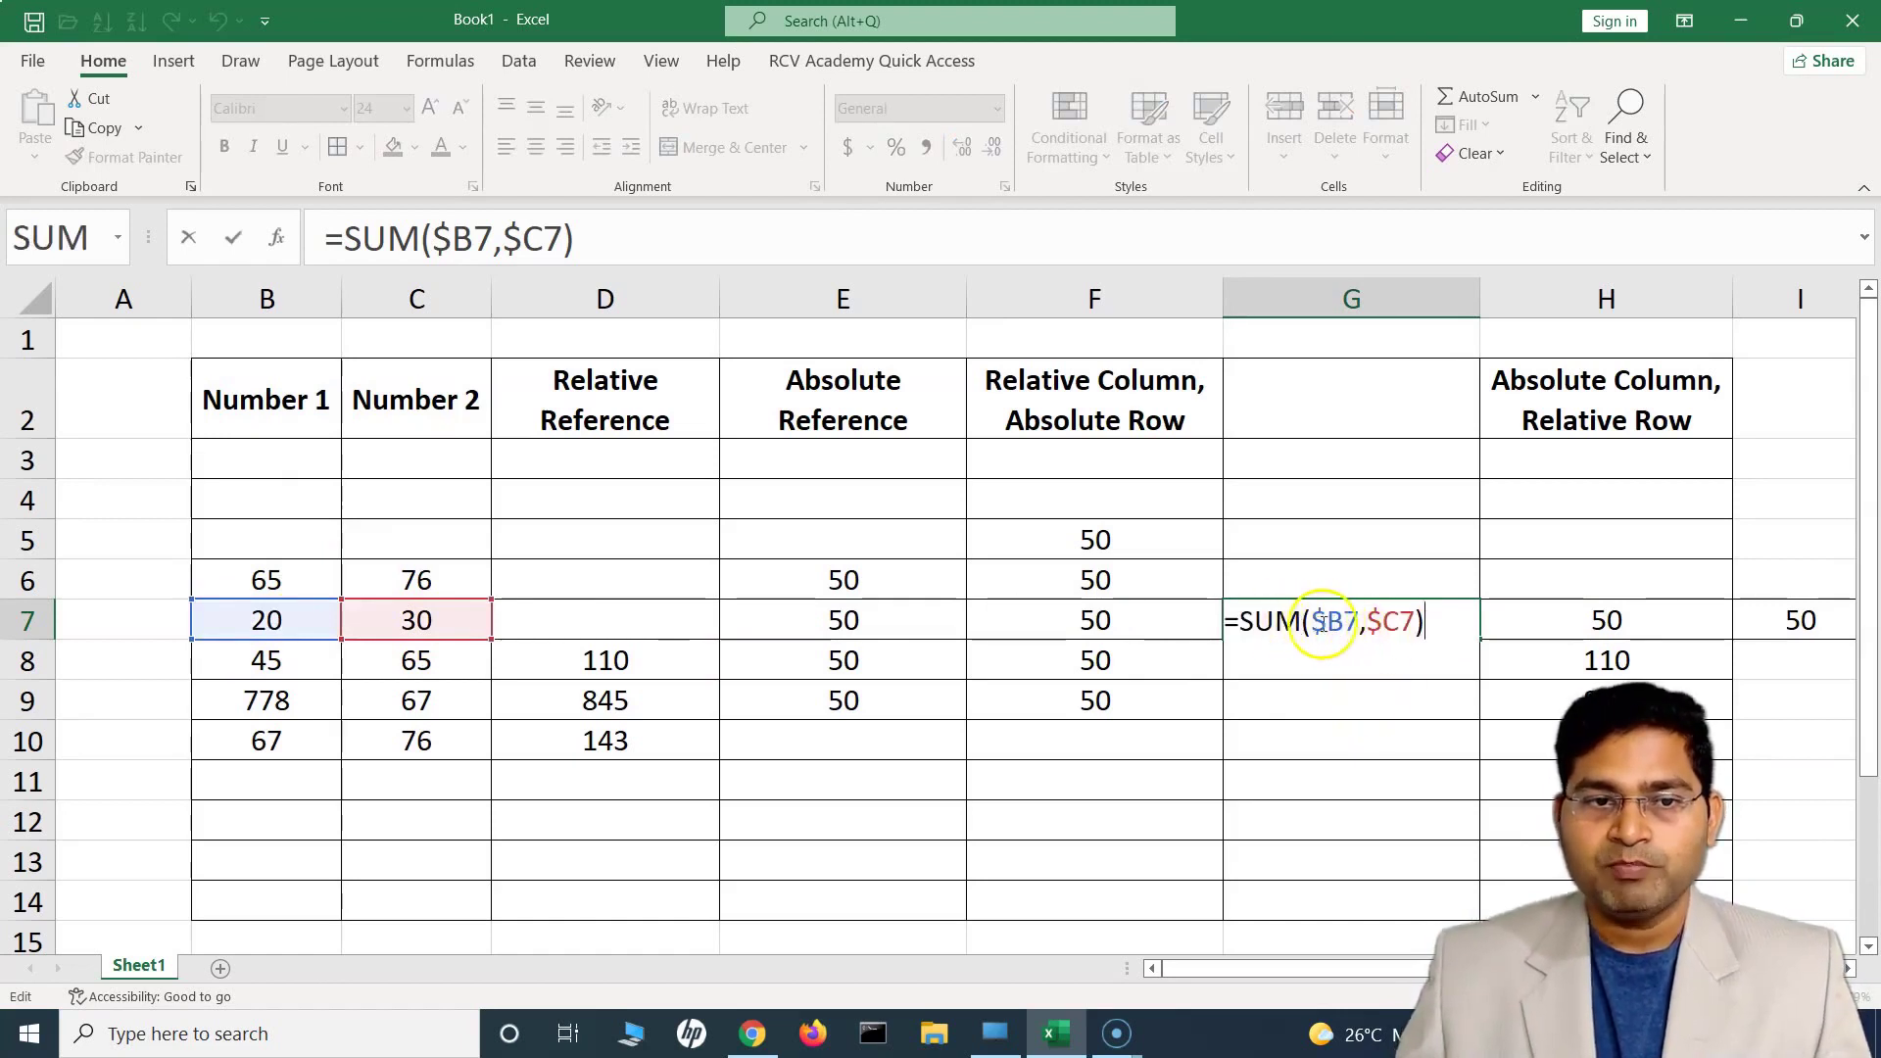
left_click(1571, 665)
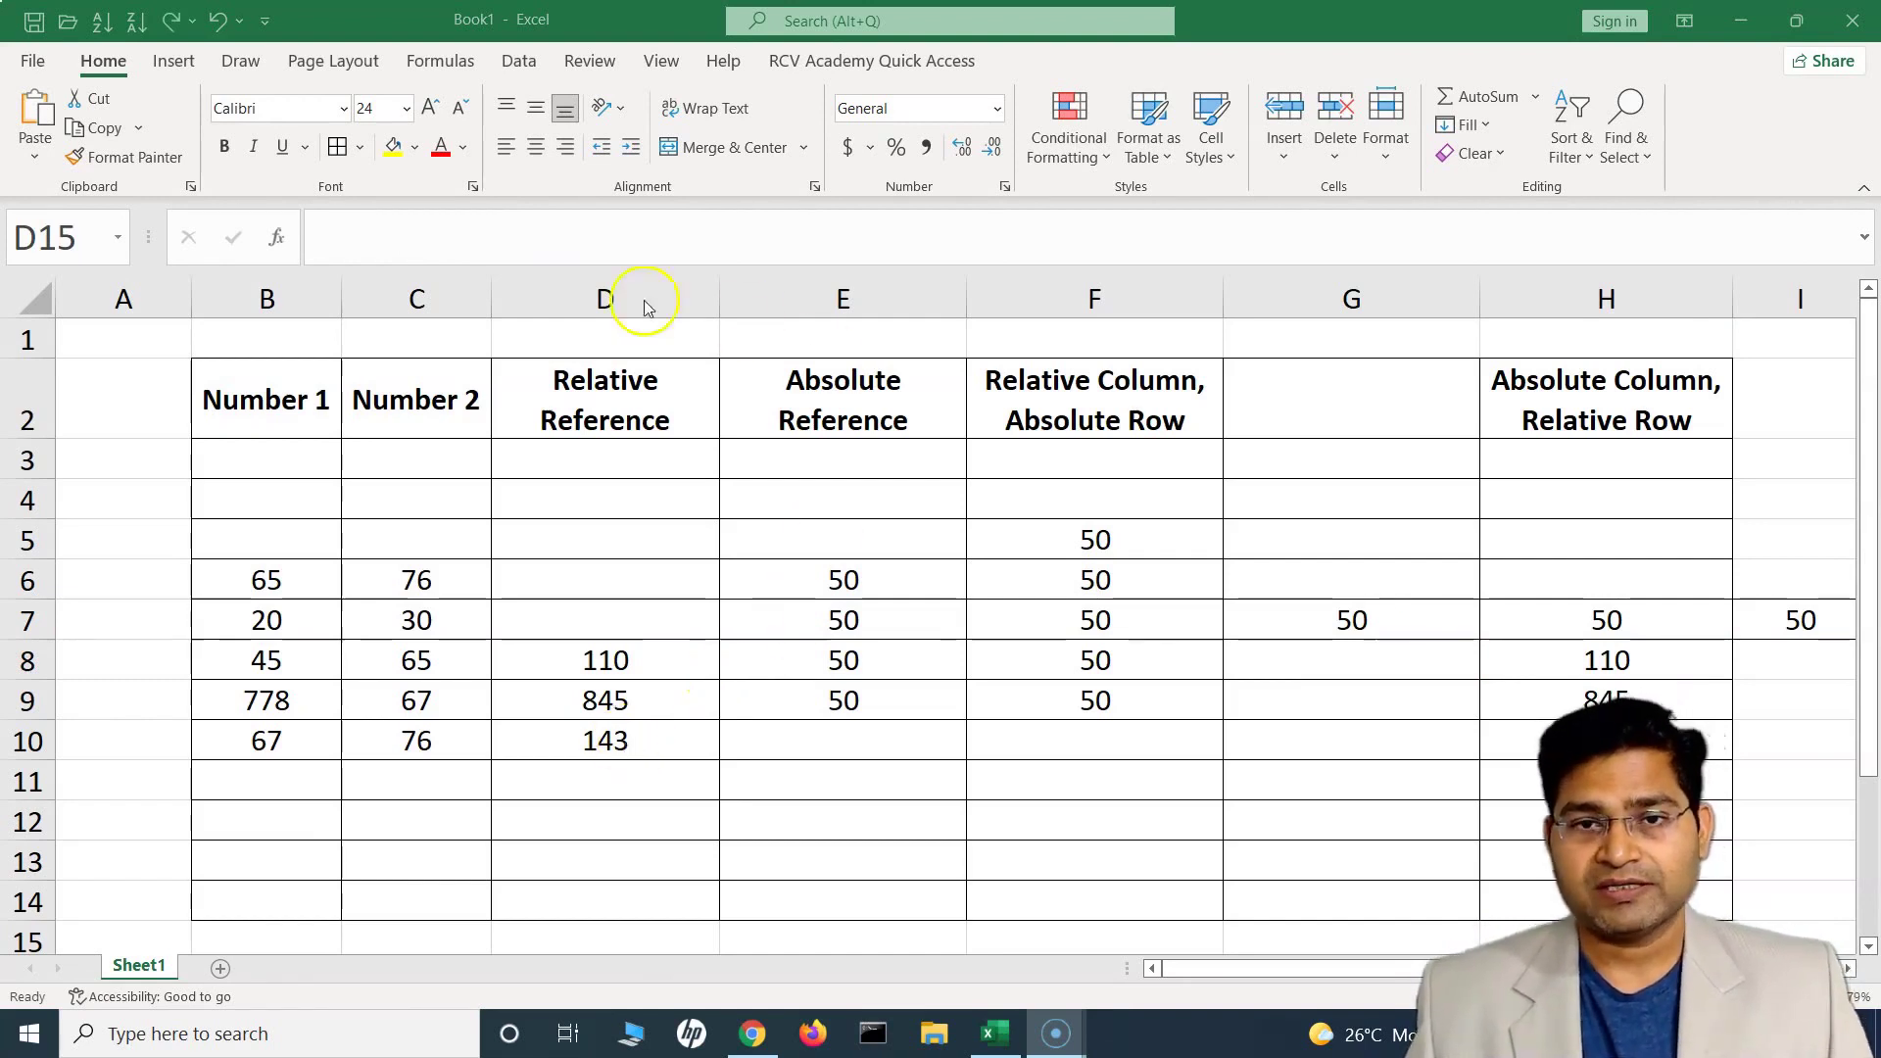
Extend the table grid by applying borders to cells B15:H19.
scroll(1022, 581, "down", 2)
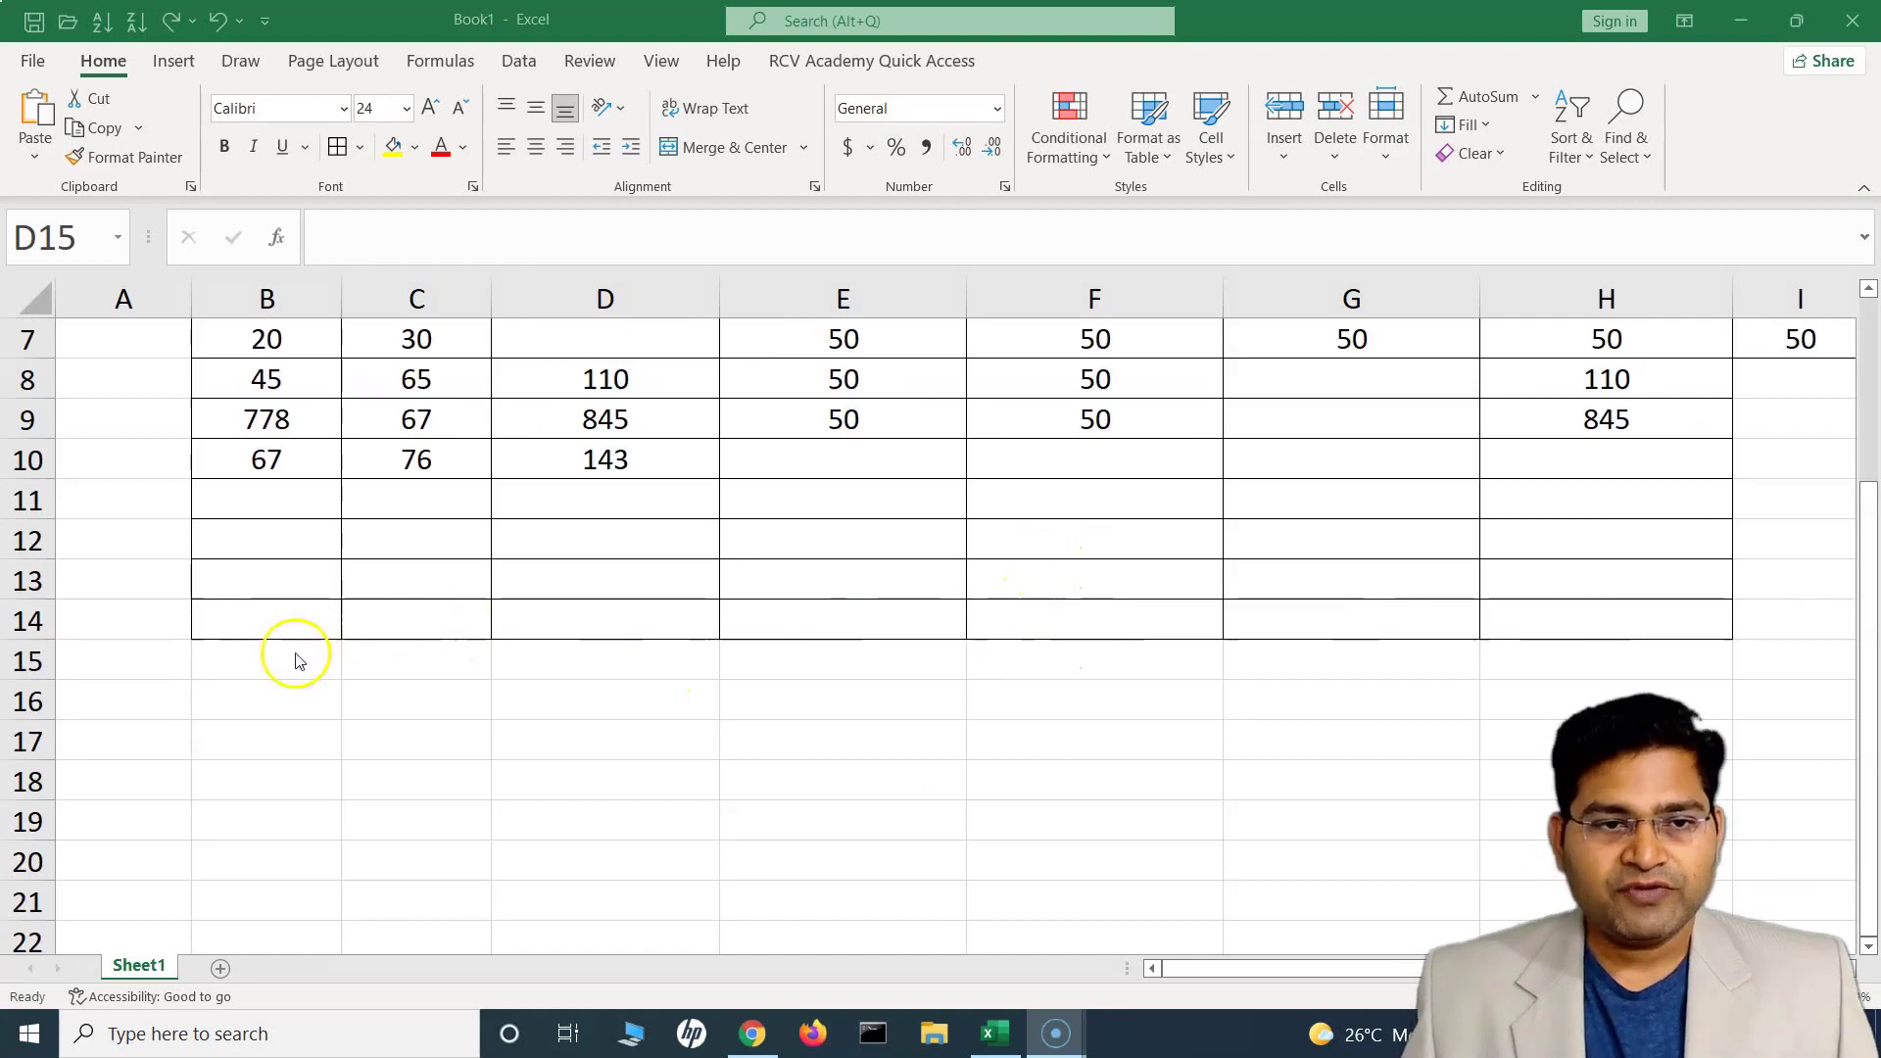
left_click(252, 668)
left_click_drag(296, 691, 1607, 821)
left_click(336, 145)
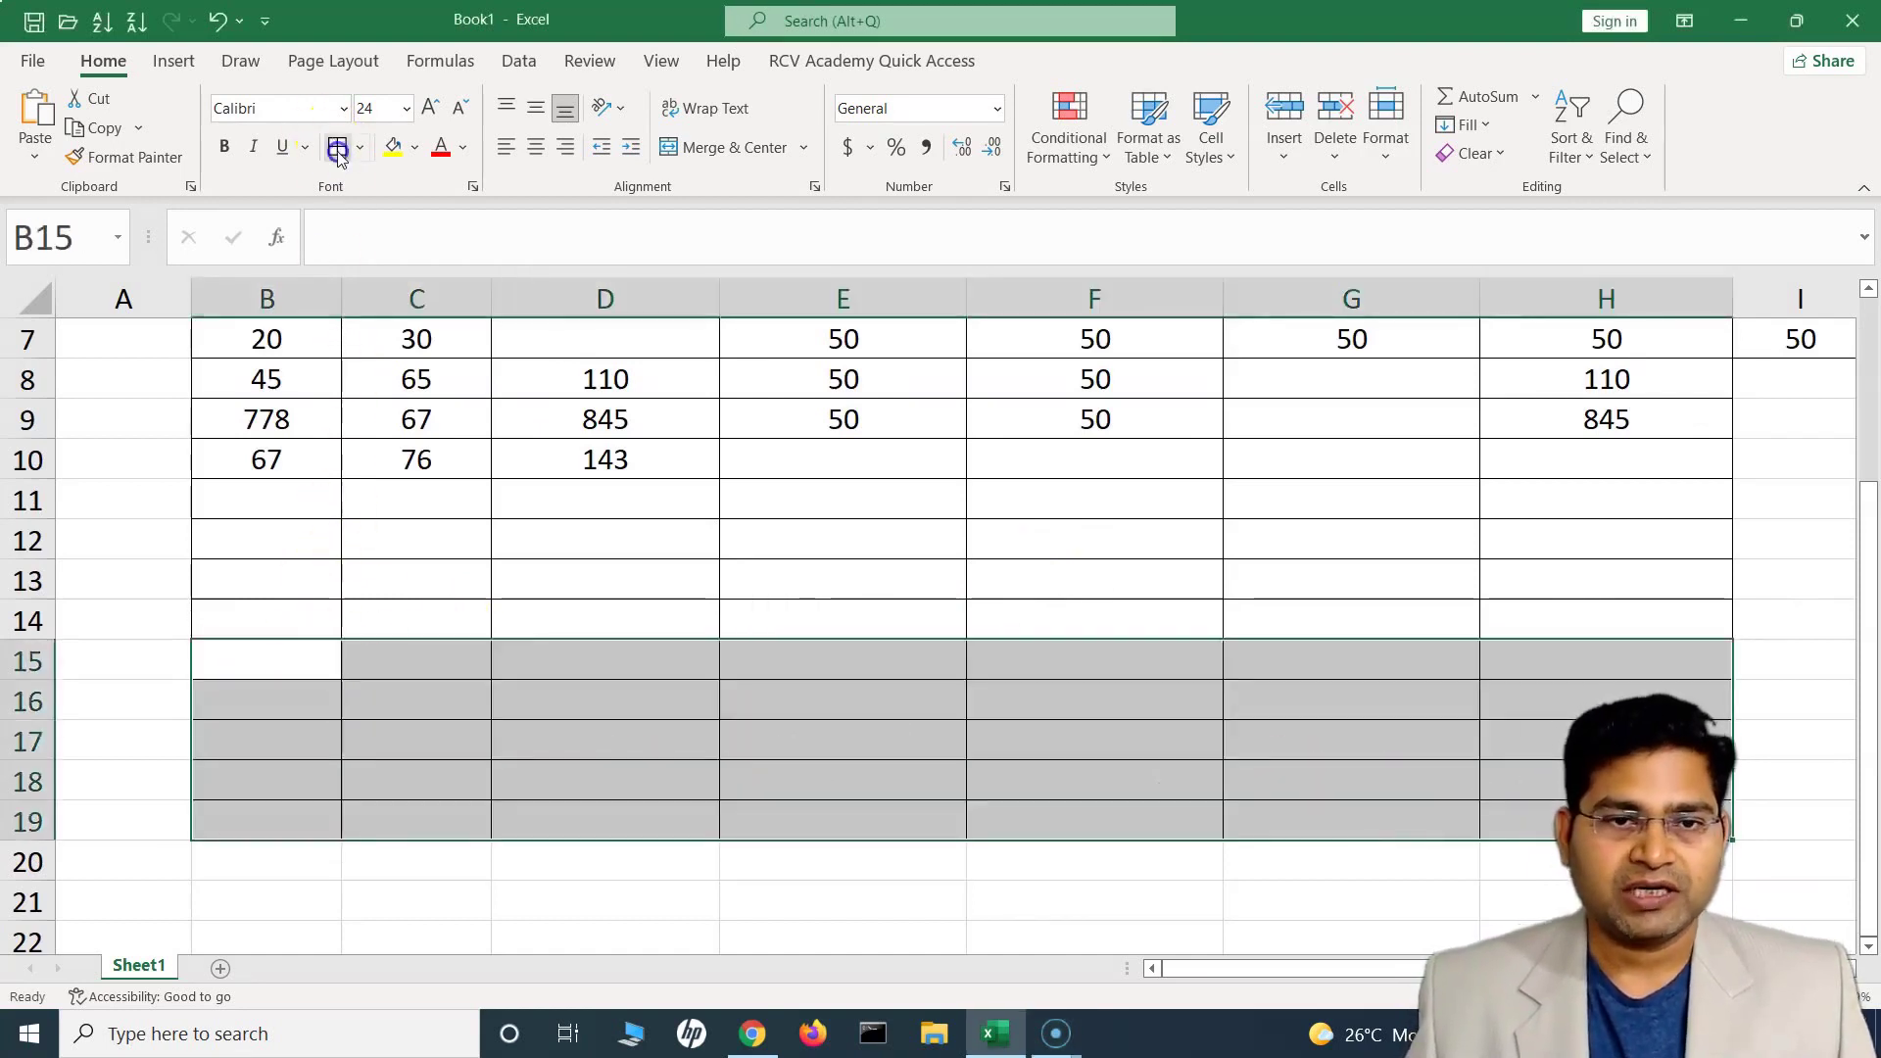
Enter the label Sales amount in cell D13.
left_click(581, 581)
type("Sales amount")
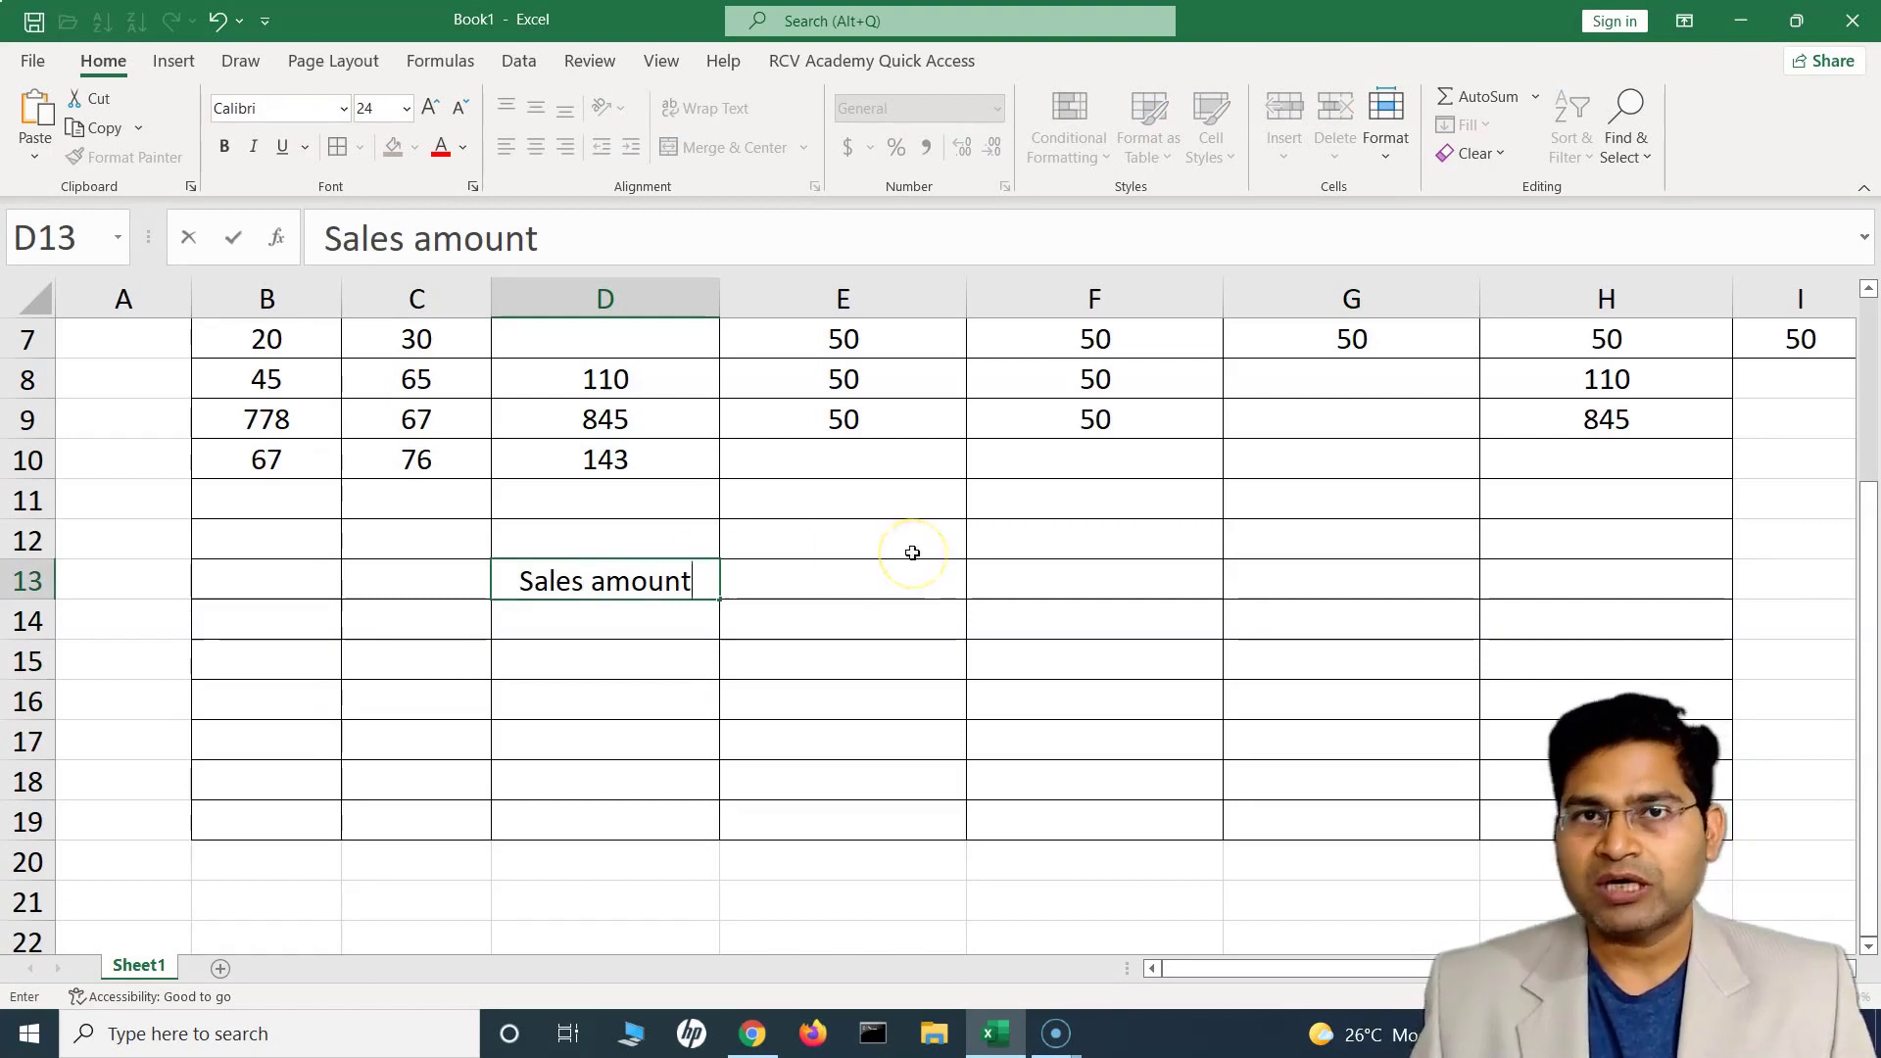
left_click(890, 575)
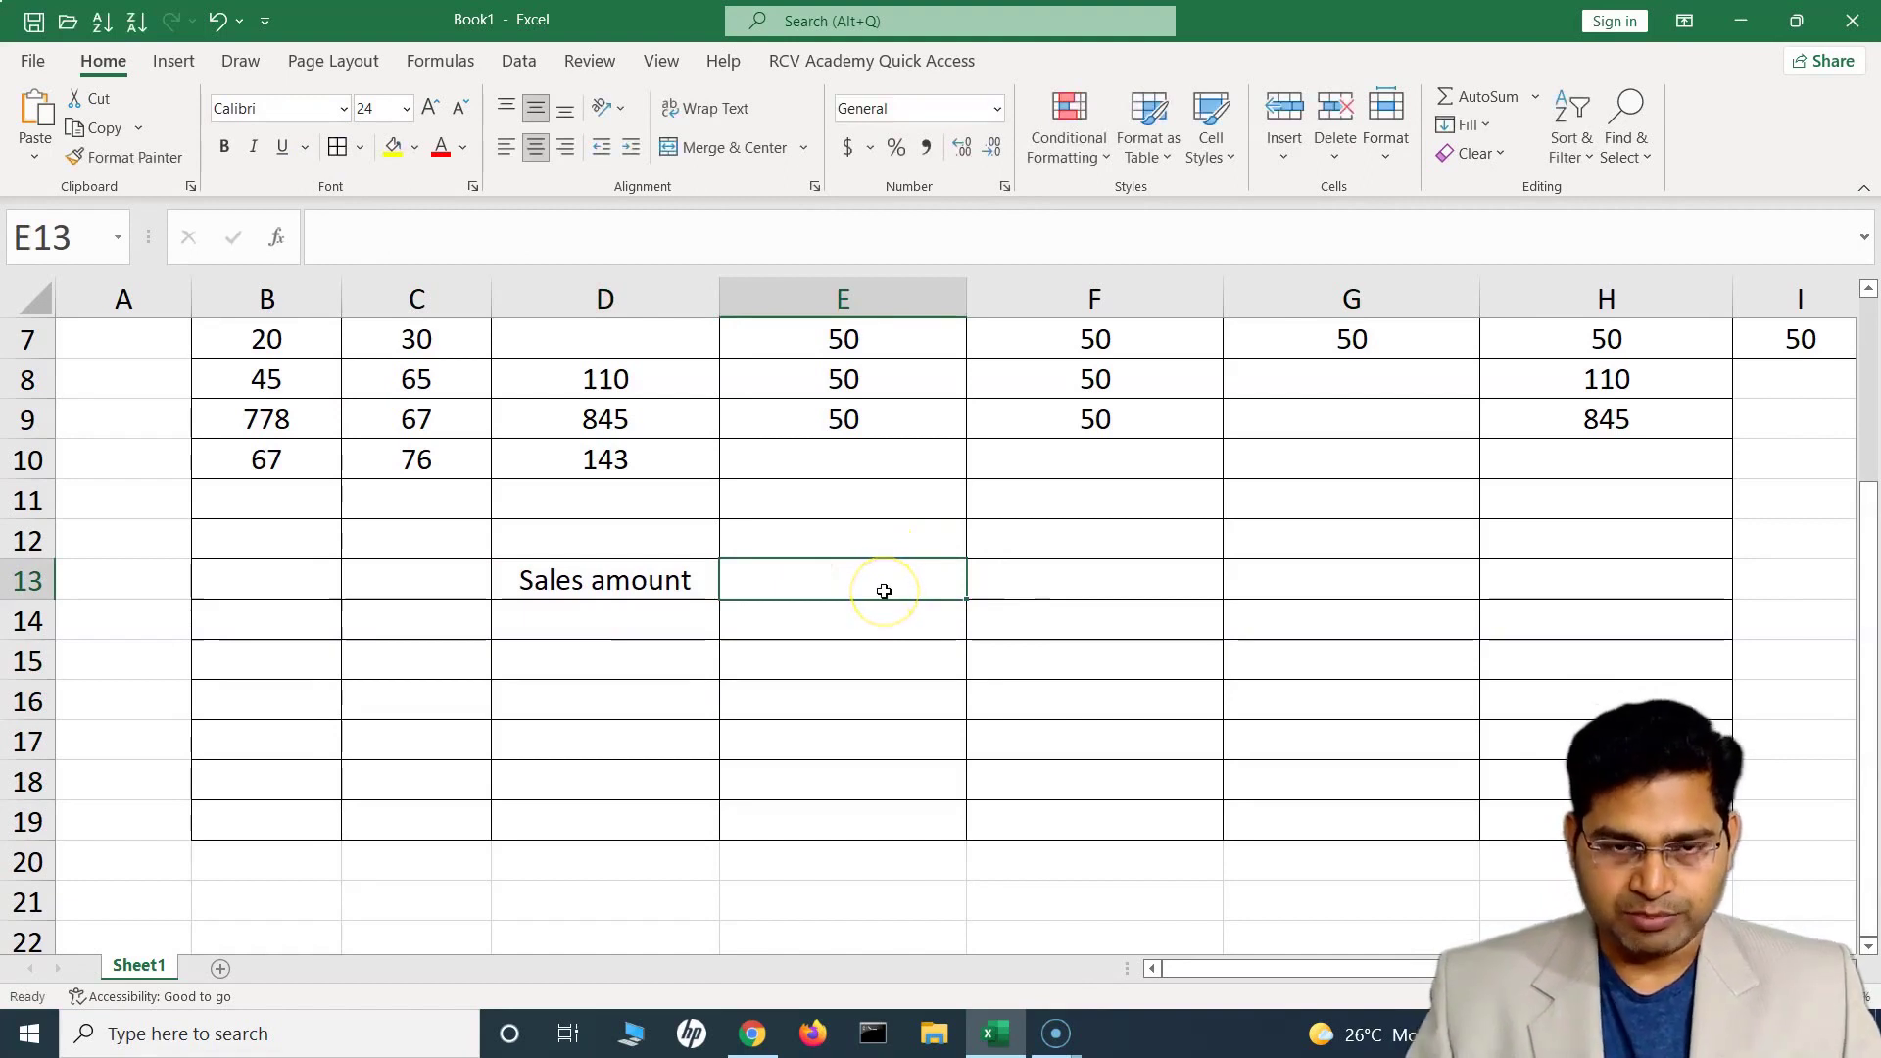
Enter the rate 10% in cell E13 and the label Comission Amount in F13.
type("10%")
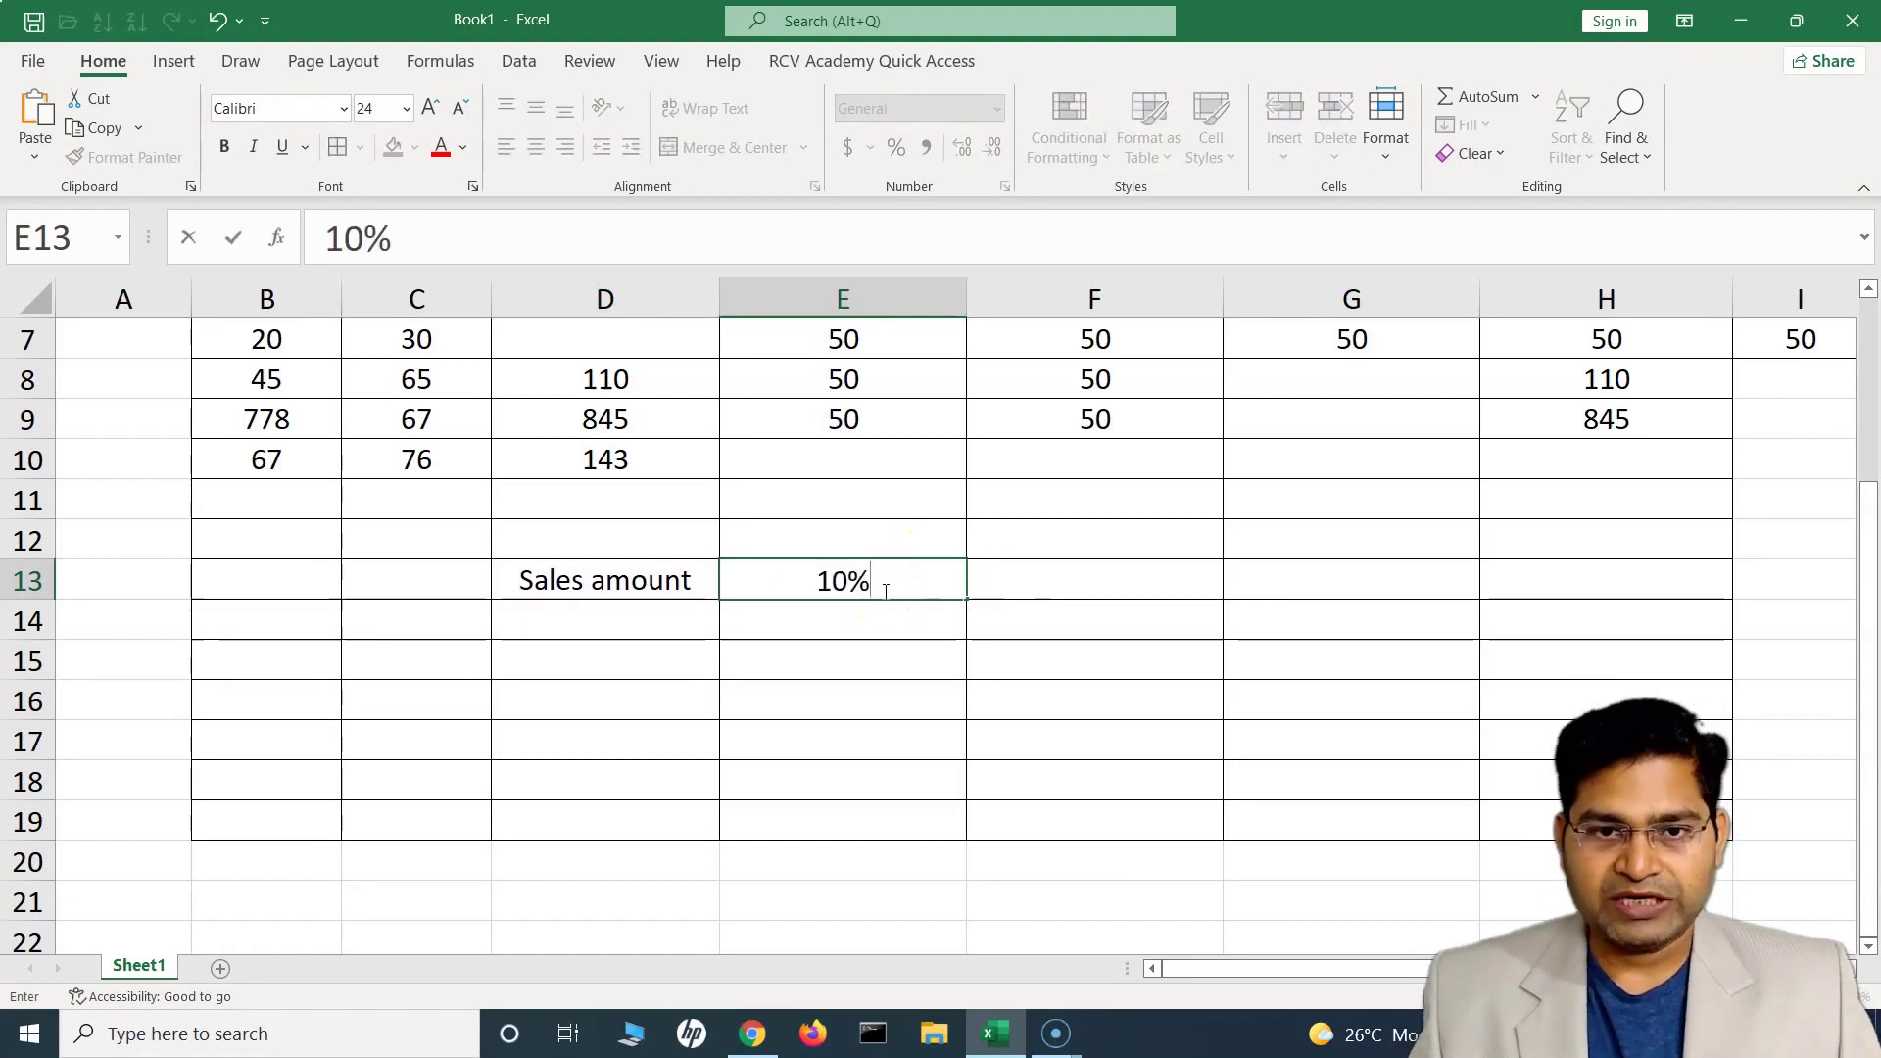
left_click(651, 619)
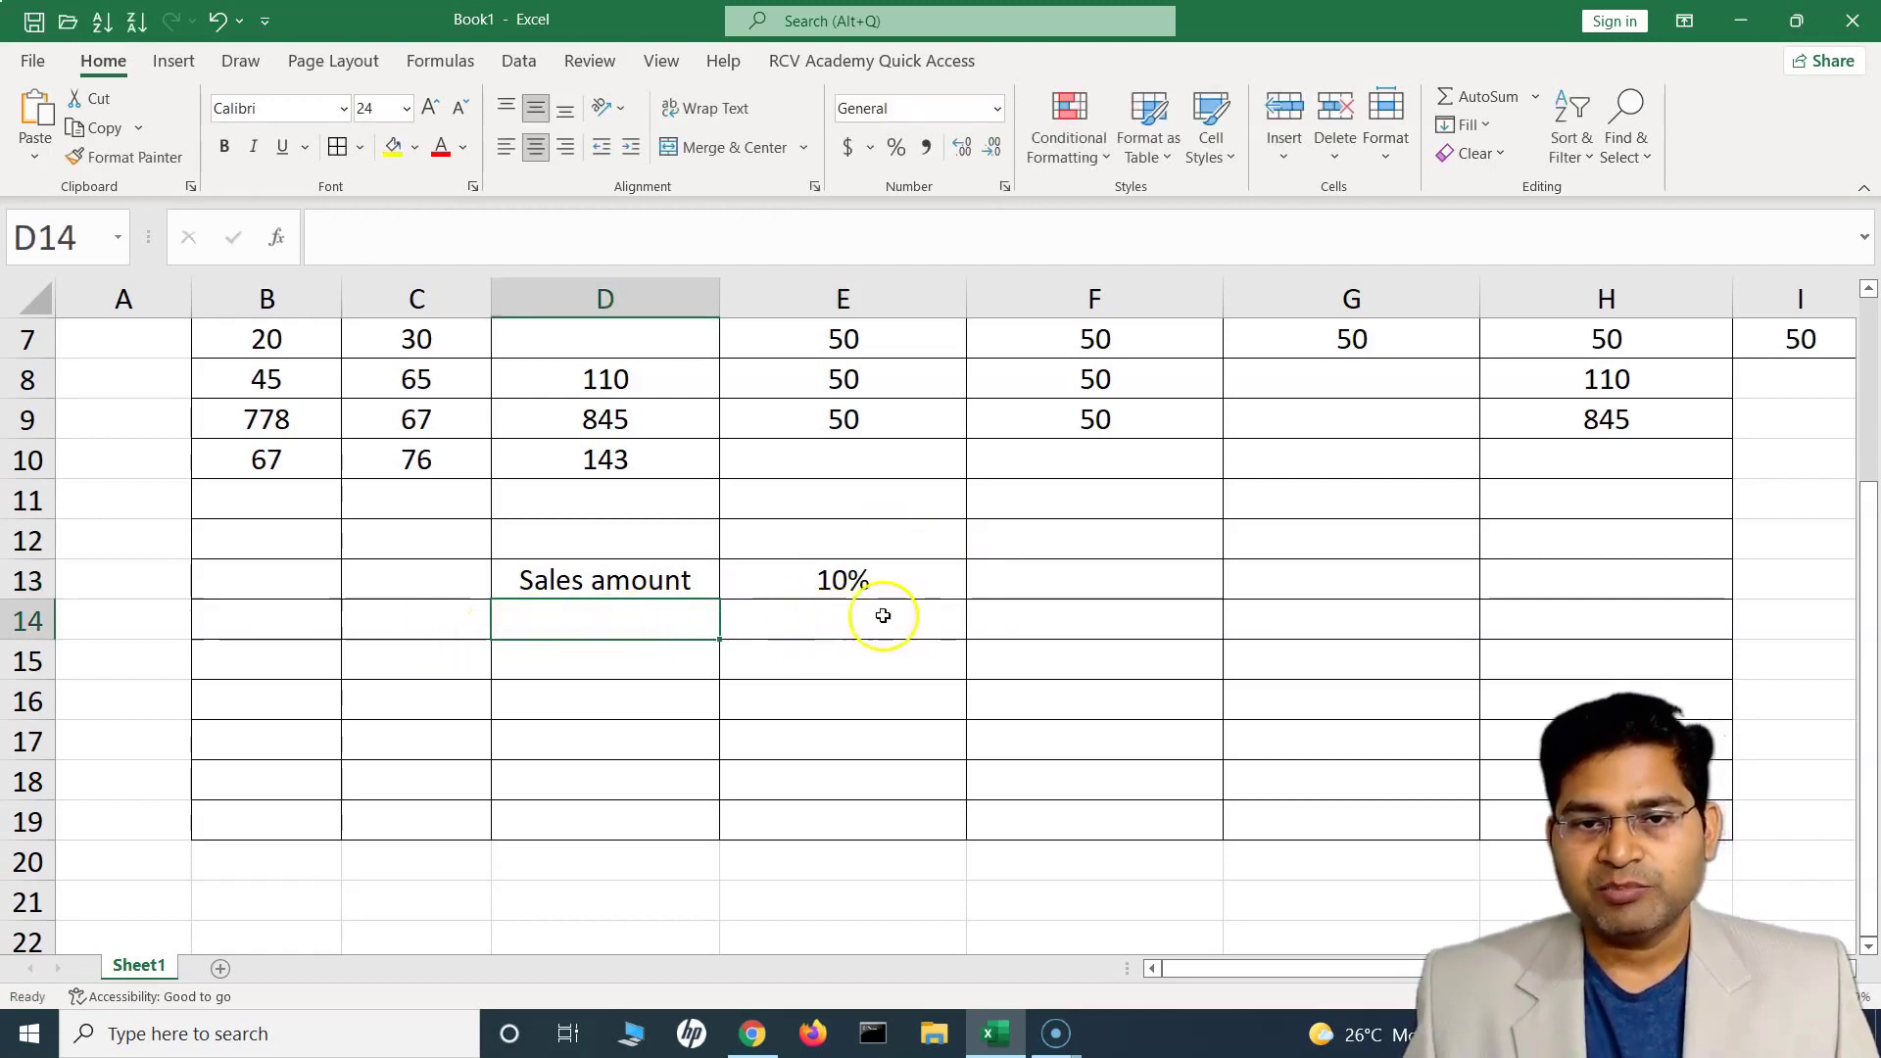
left_click(1086, 590)
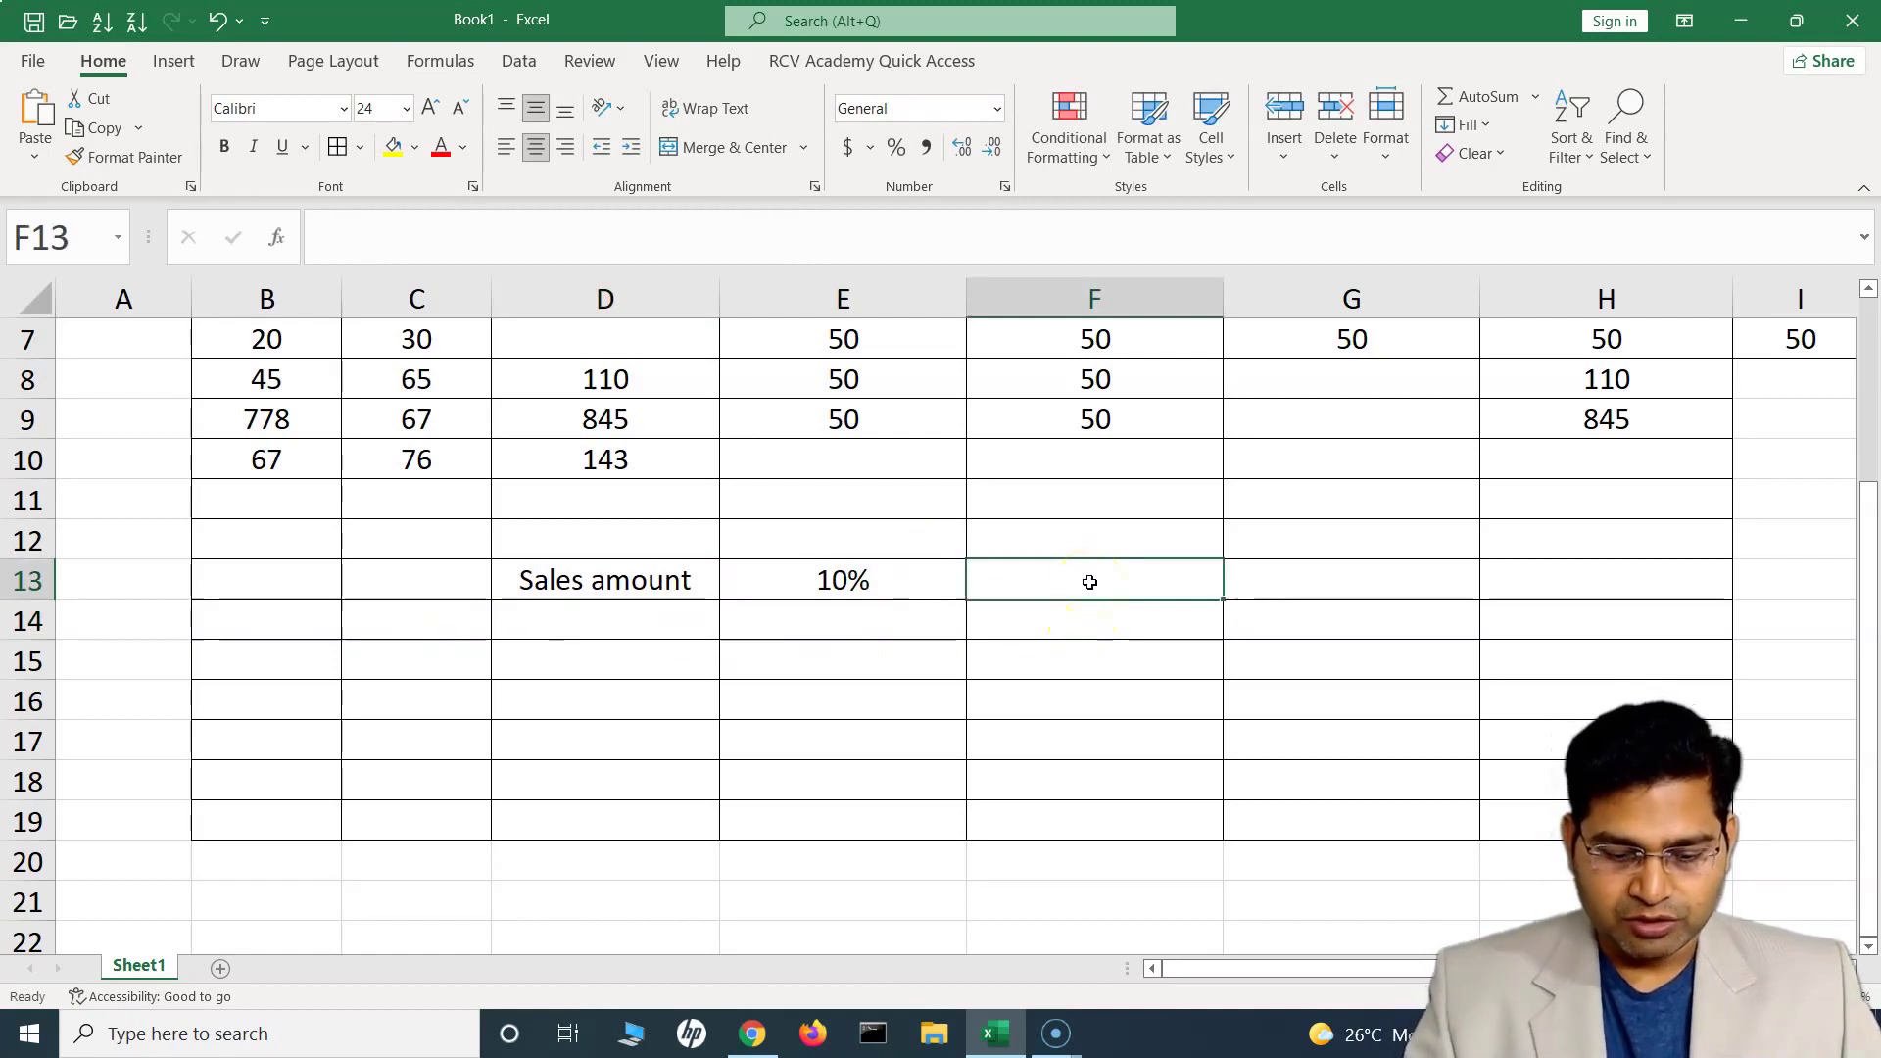
type("Com")
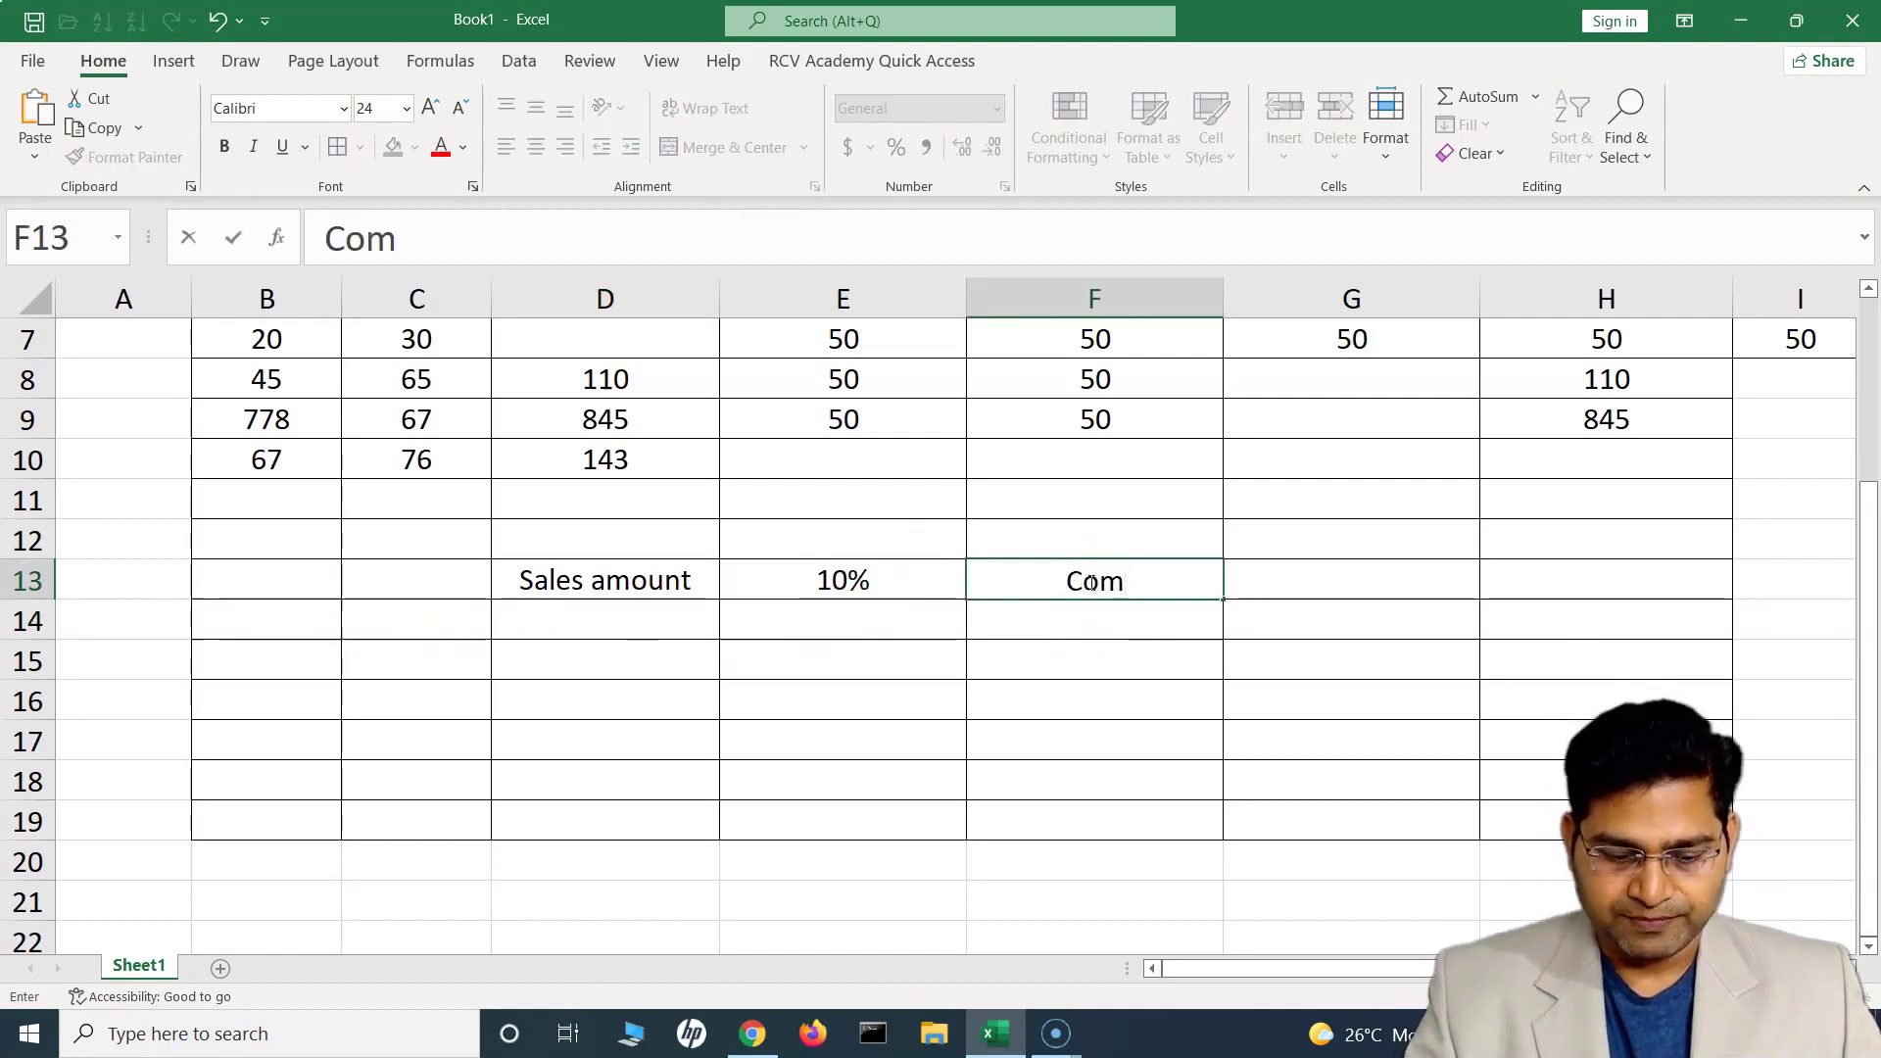
type("ission Amount")
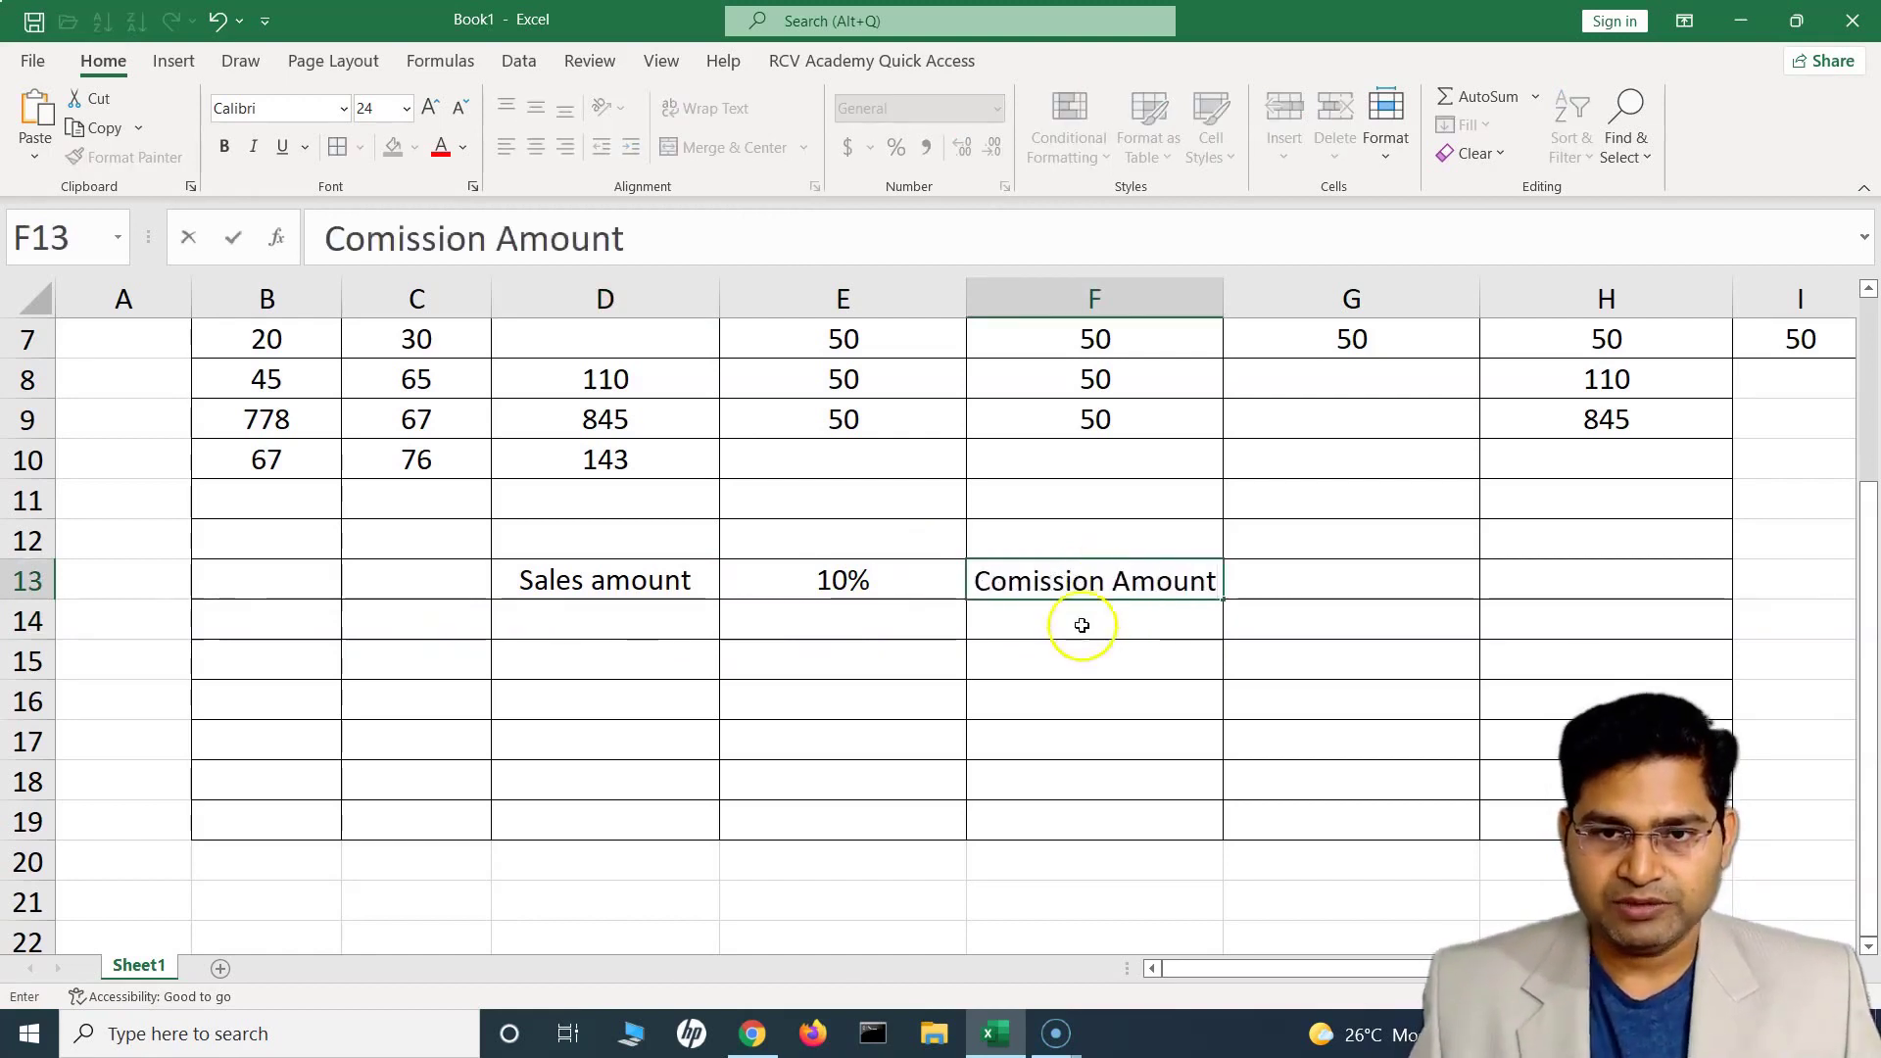
Enter sales amounts 3544567, 4536435, 456456 and 657577 in D14:D17 and centre the cells horizontally.
left_click(558, 617)
type("3544567")
left_click(615, 668)
type("4536435")
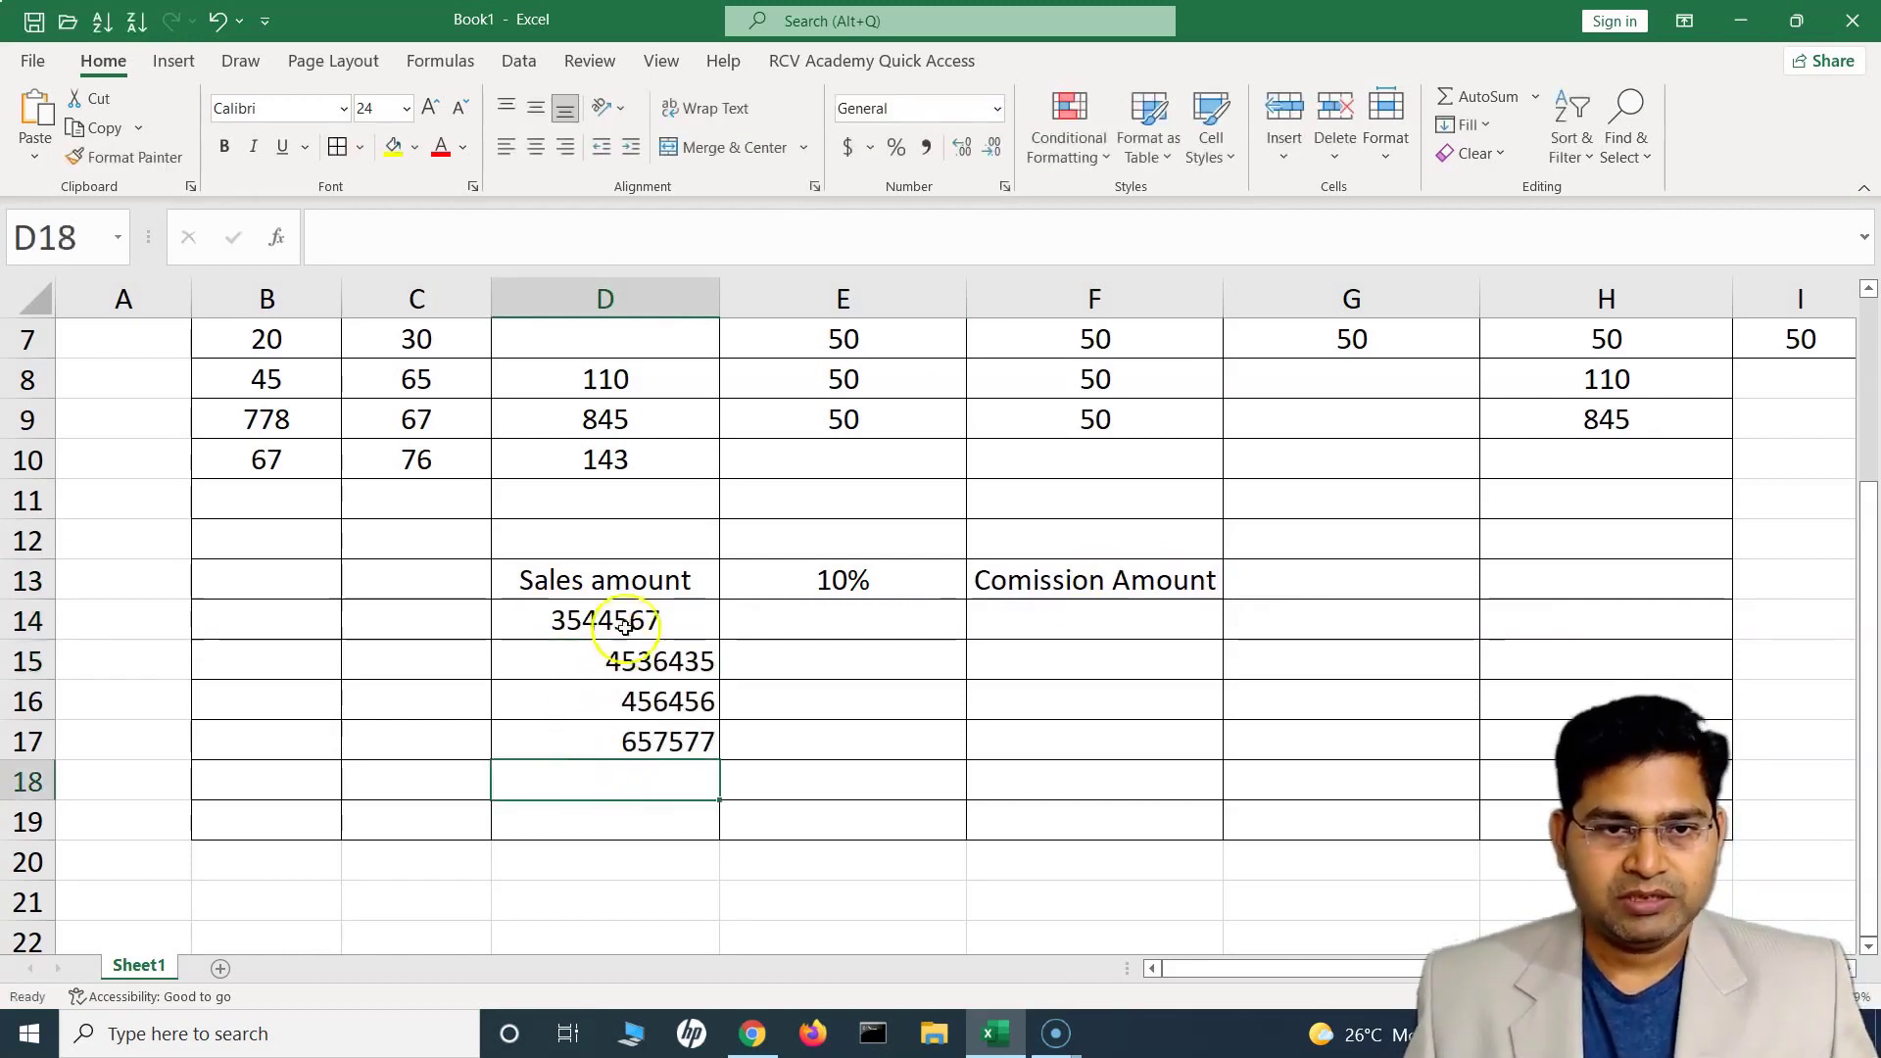
left_click_drag(616, 587, 1137, 820)
left_click(536, 147)
Examine the 10% rate in E13 against the reference types in the table above to decide which reference the commission formula needs.
left_click(841, 622)
left_click(1080, 631)
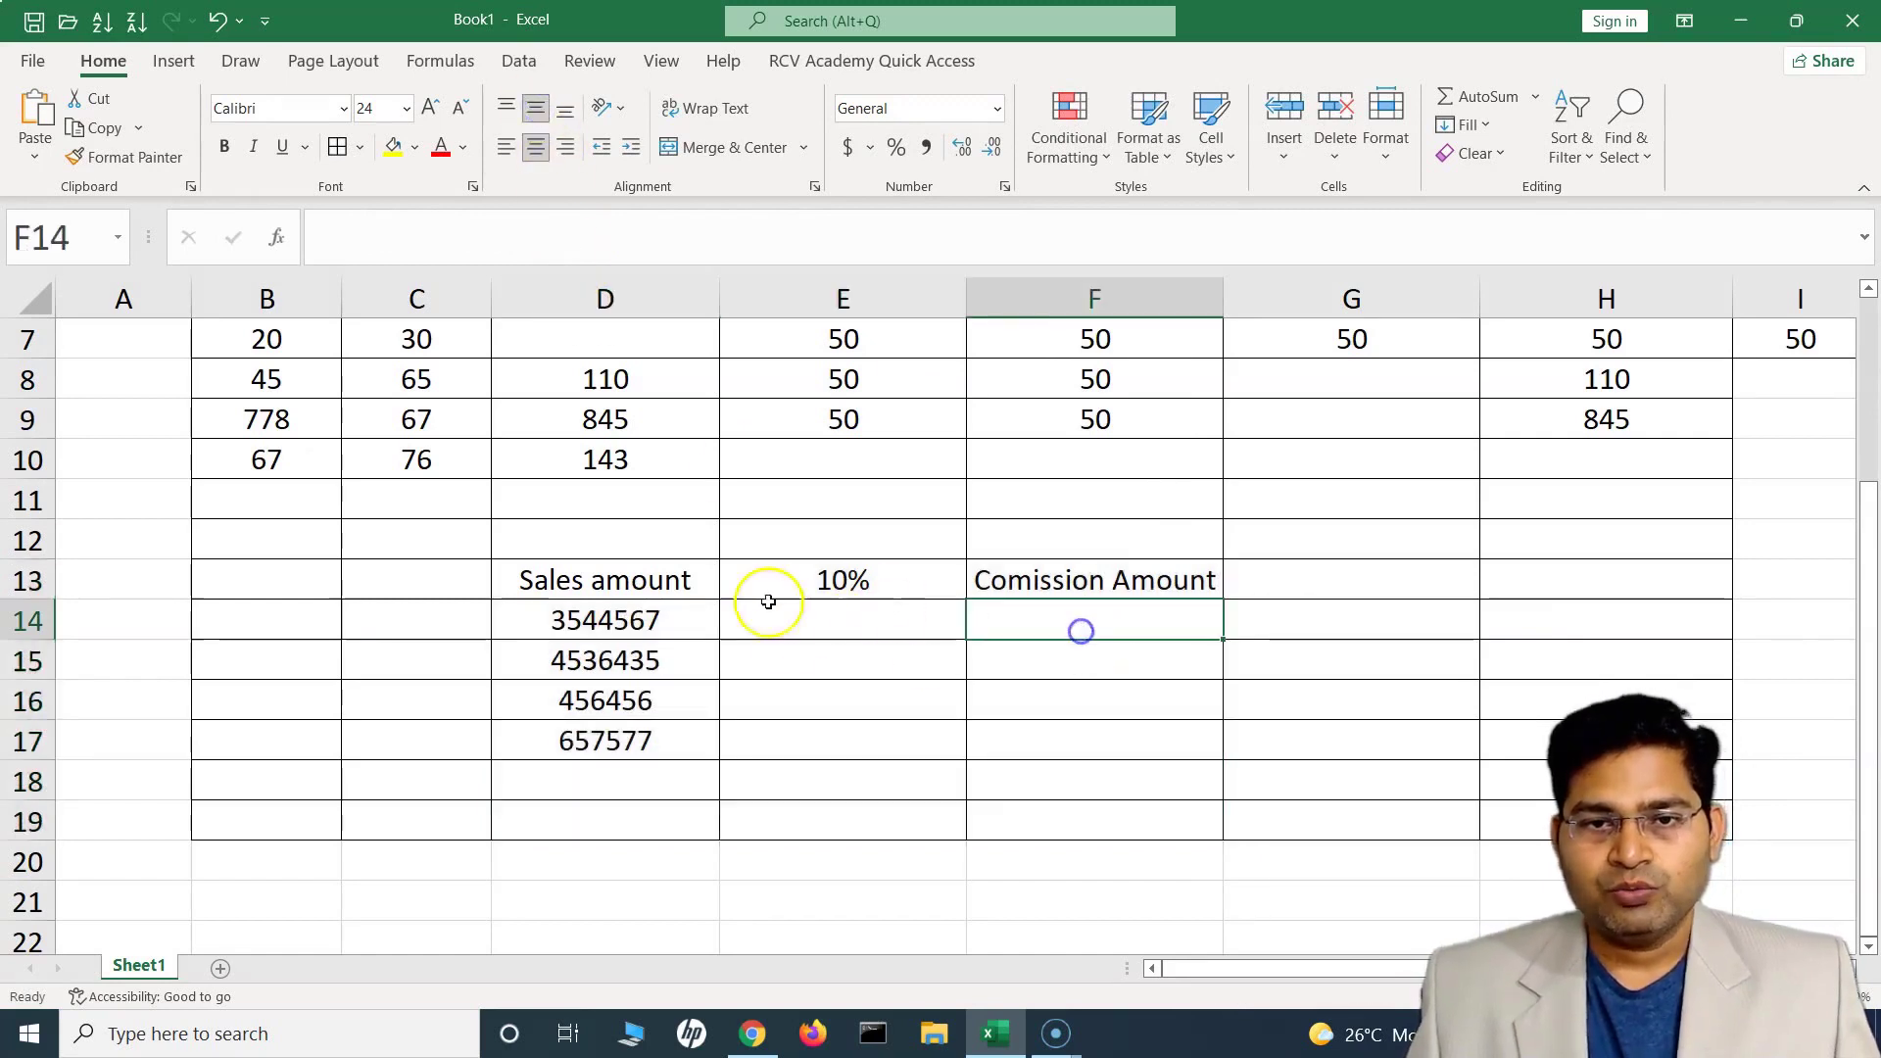
left_click(824, 584)
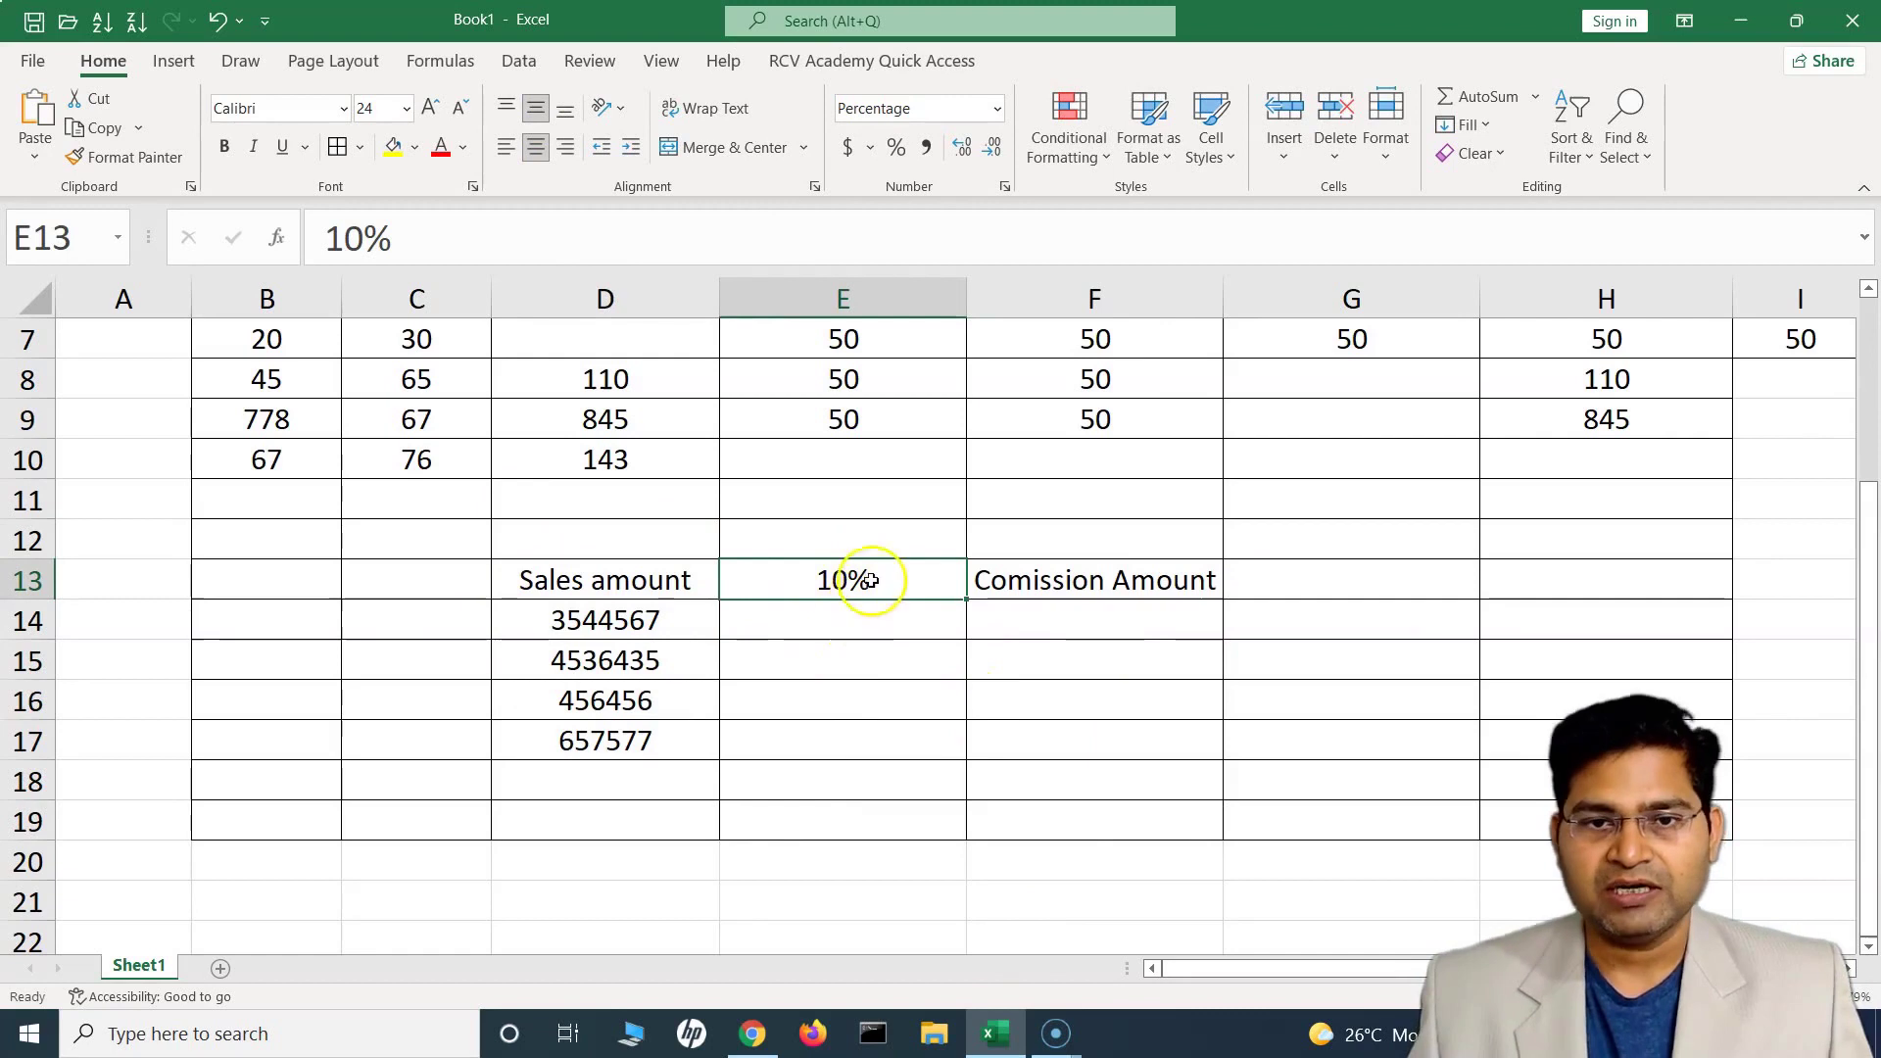
scroll(887, 617, "up", 2)
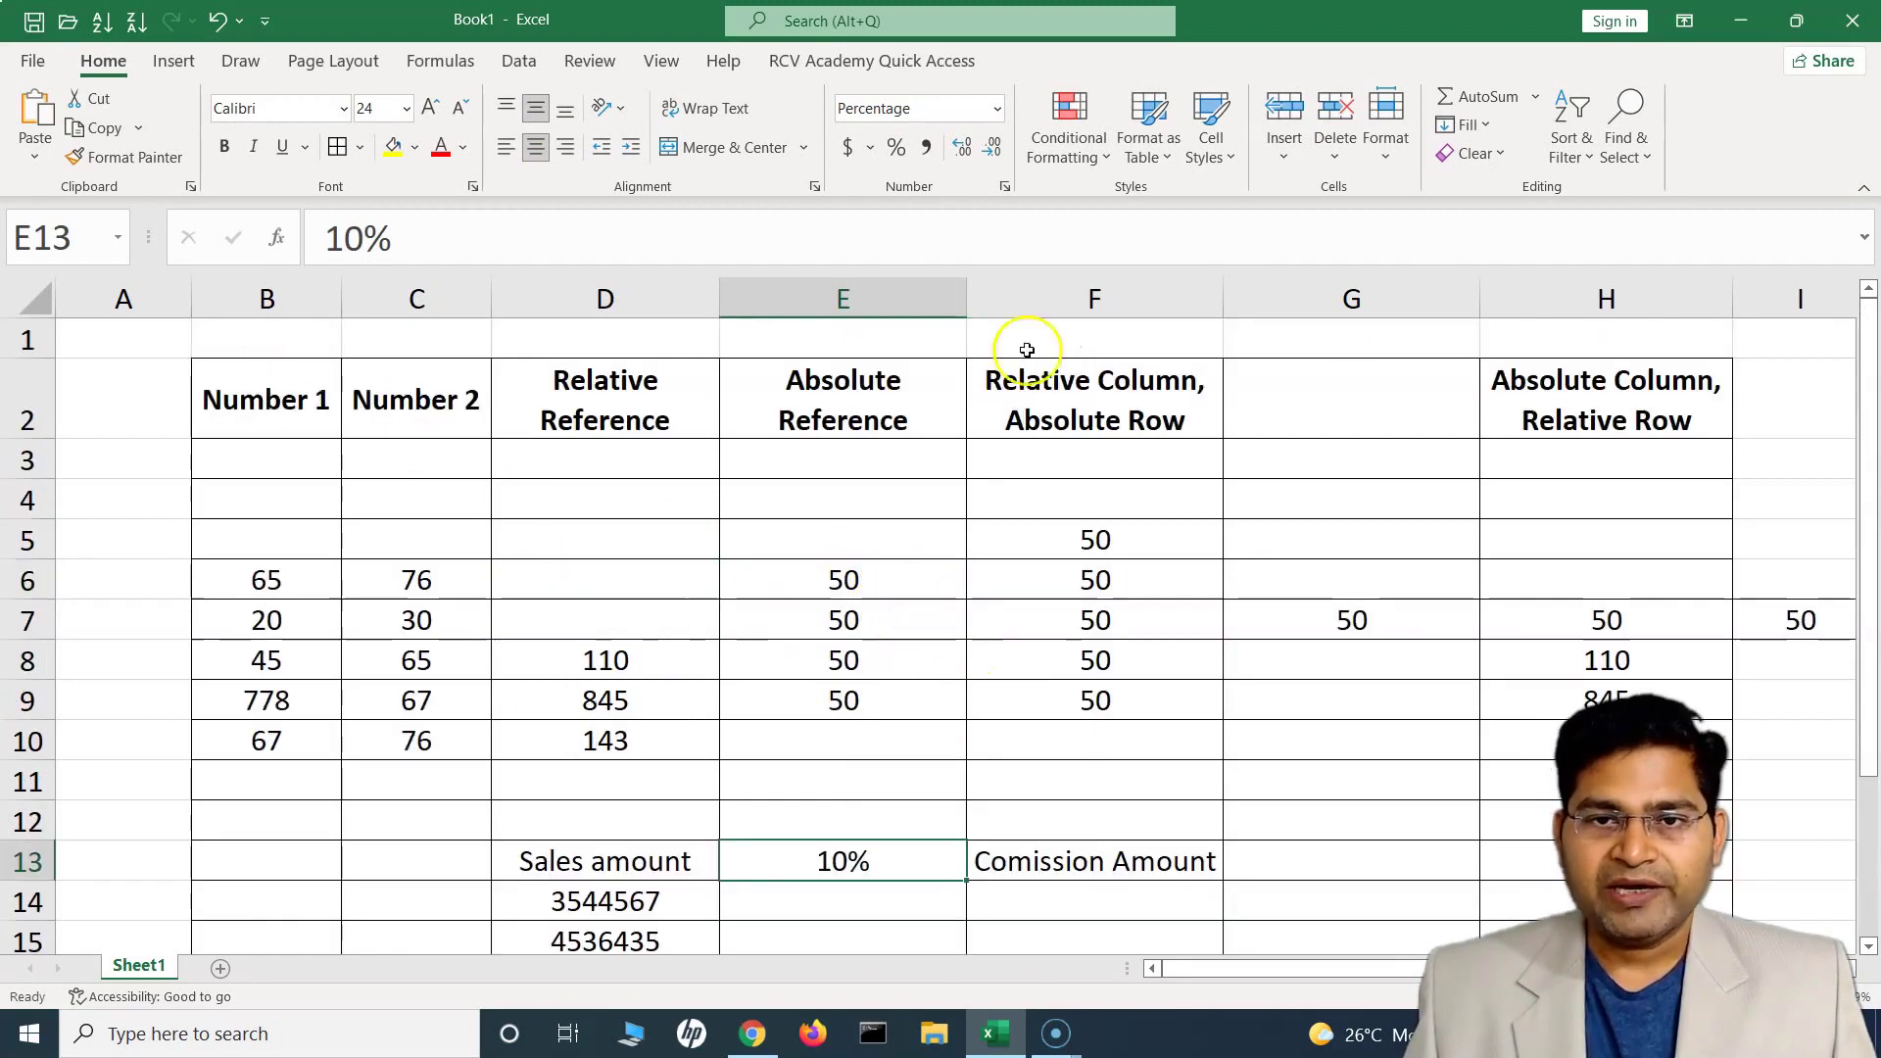
scroll(1027, 714, "down", 2)
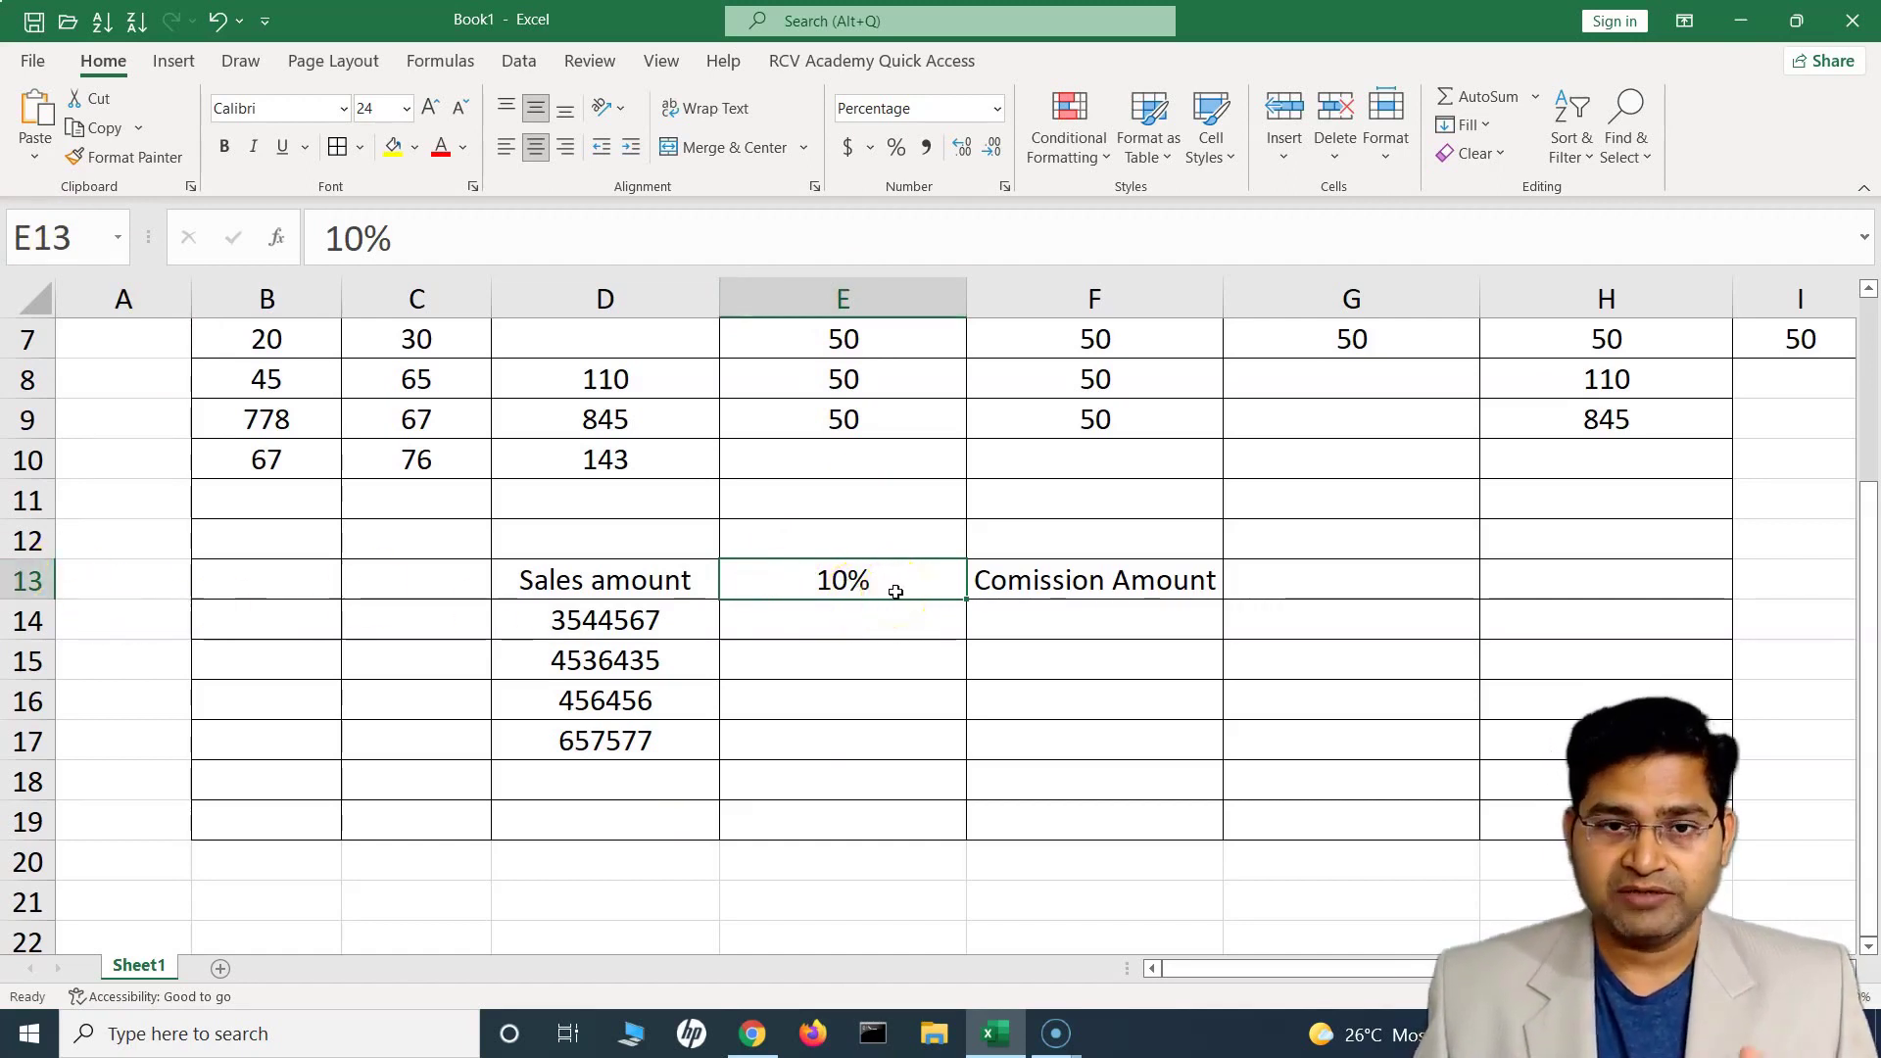
scroll(1004, 727, "up", 2)
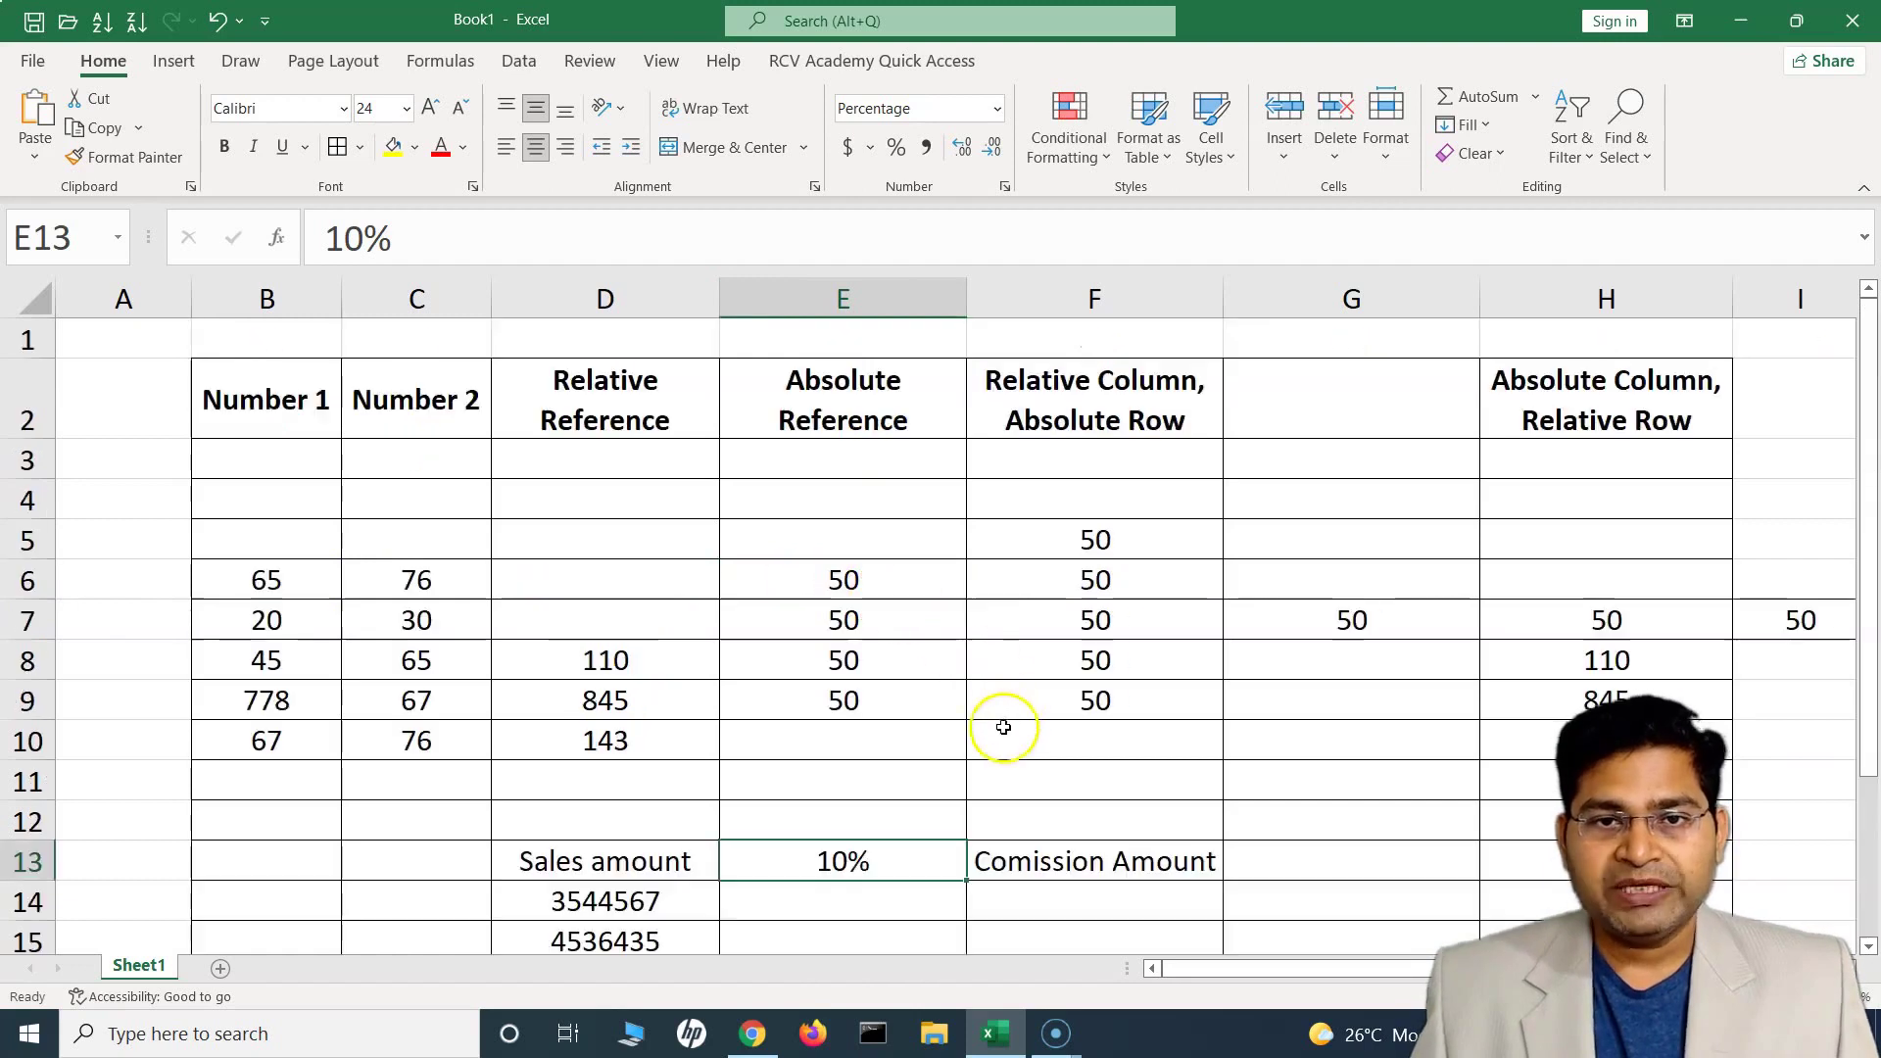
scroll(971, 688, "down", 2)
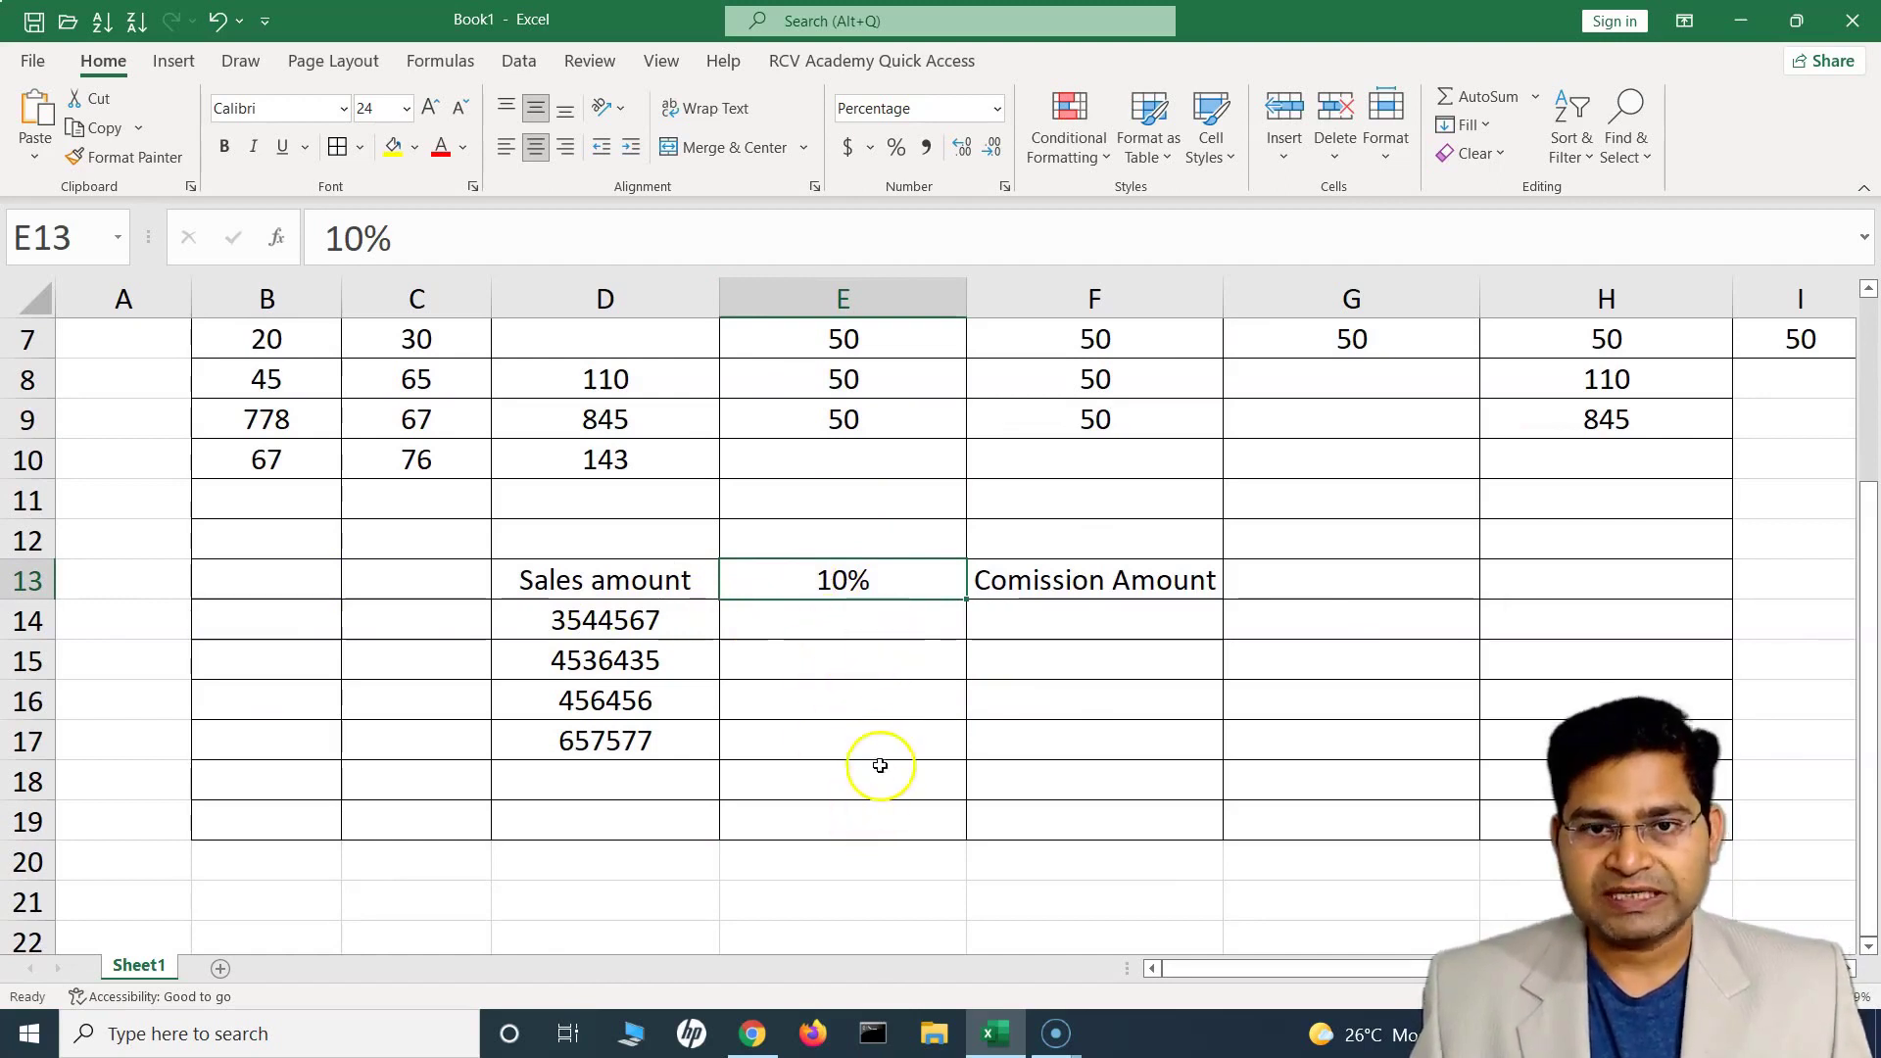
left_click(863, 620)
left_click(870, 578)
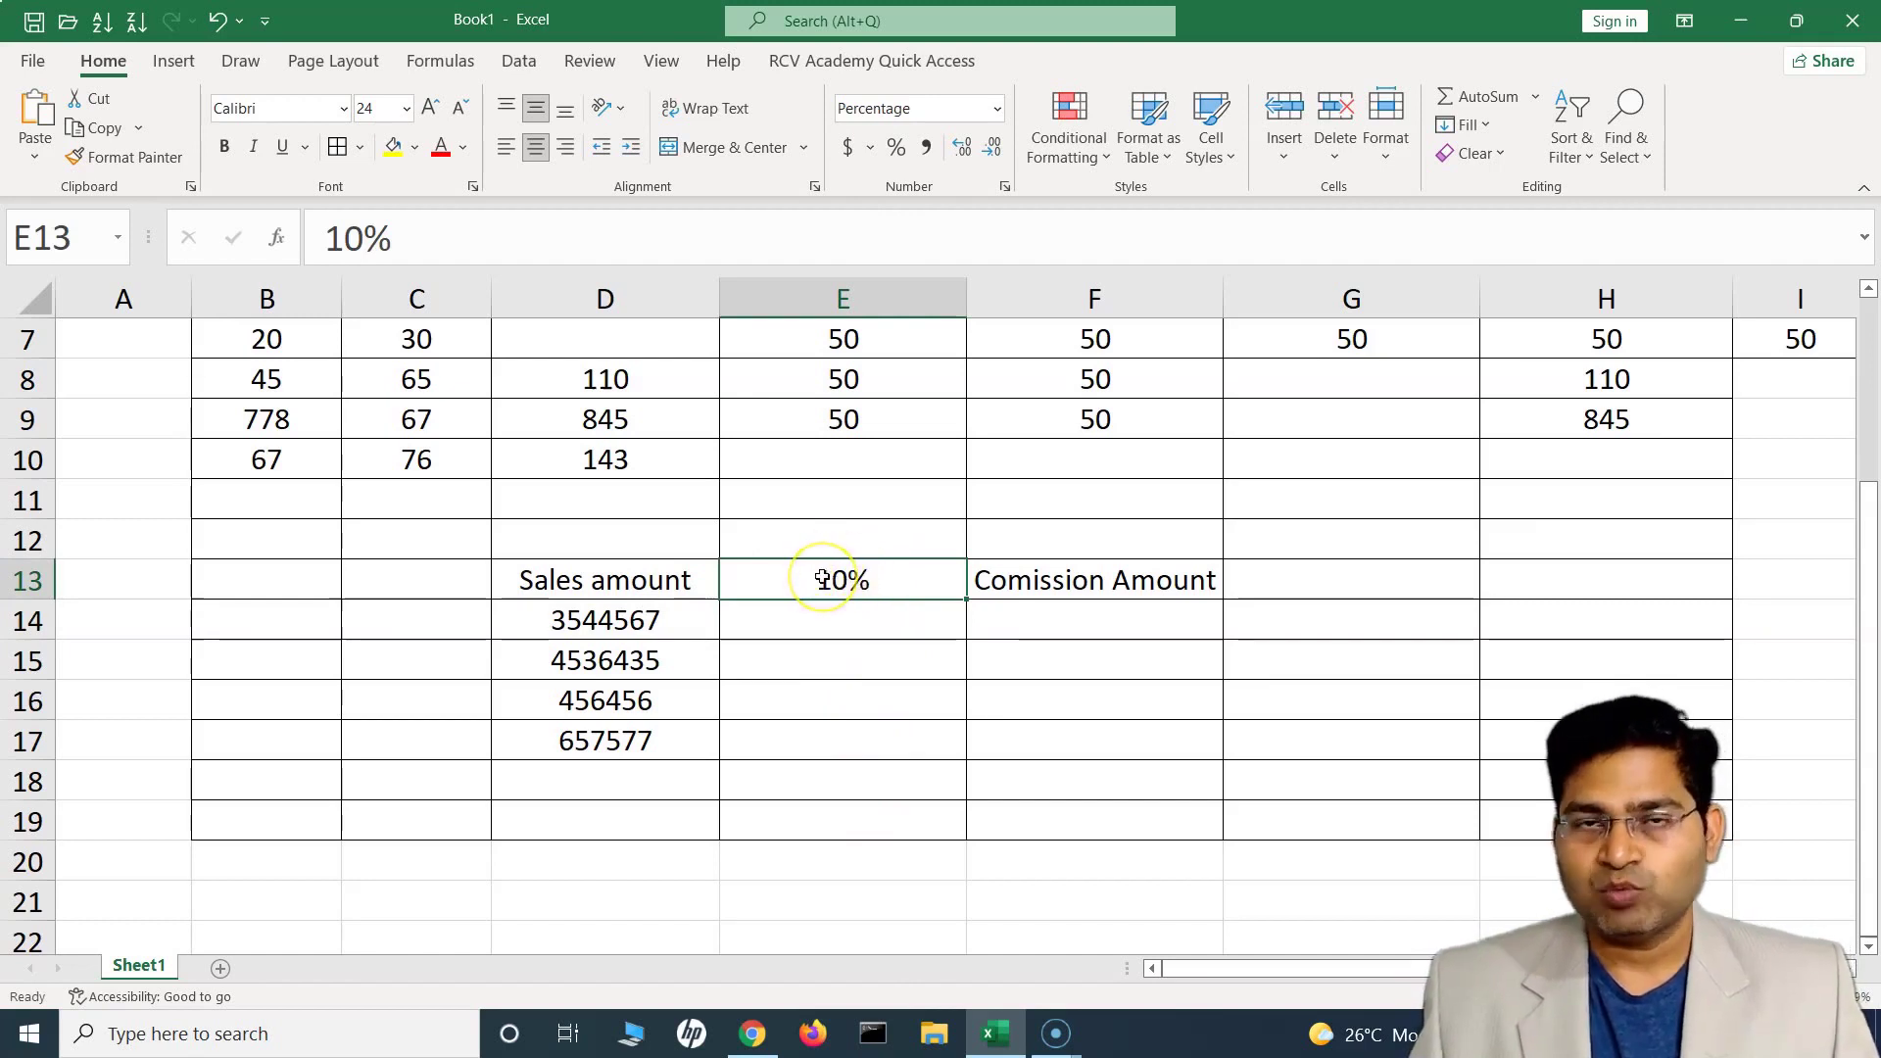
Calculate the first commission amount in F14 with the formula =(D14*$E$13), using an absolute reference for the rate.
left_click(1024, 619)
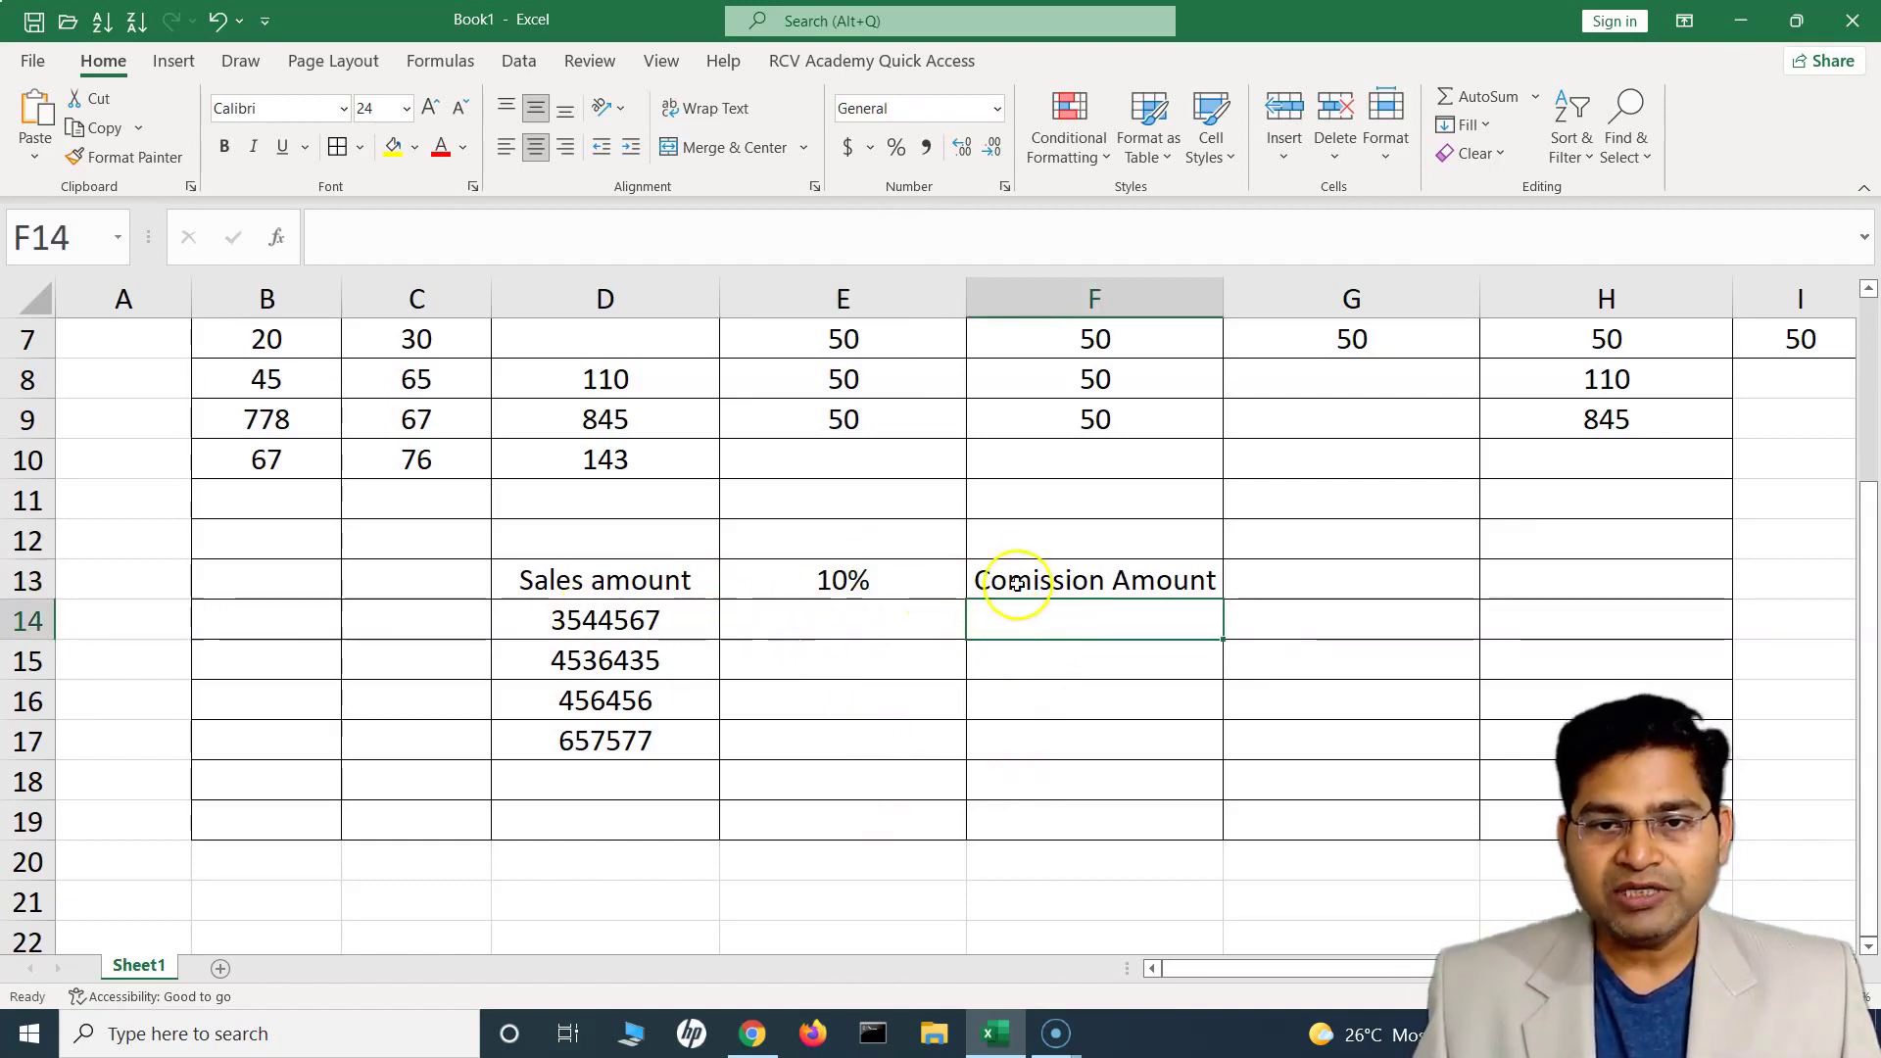
type("=(")
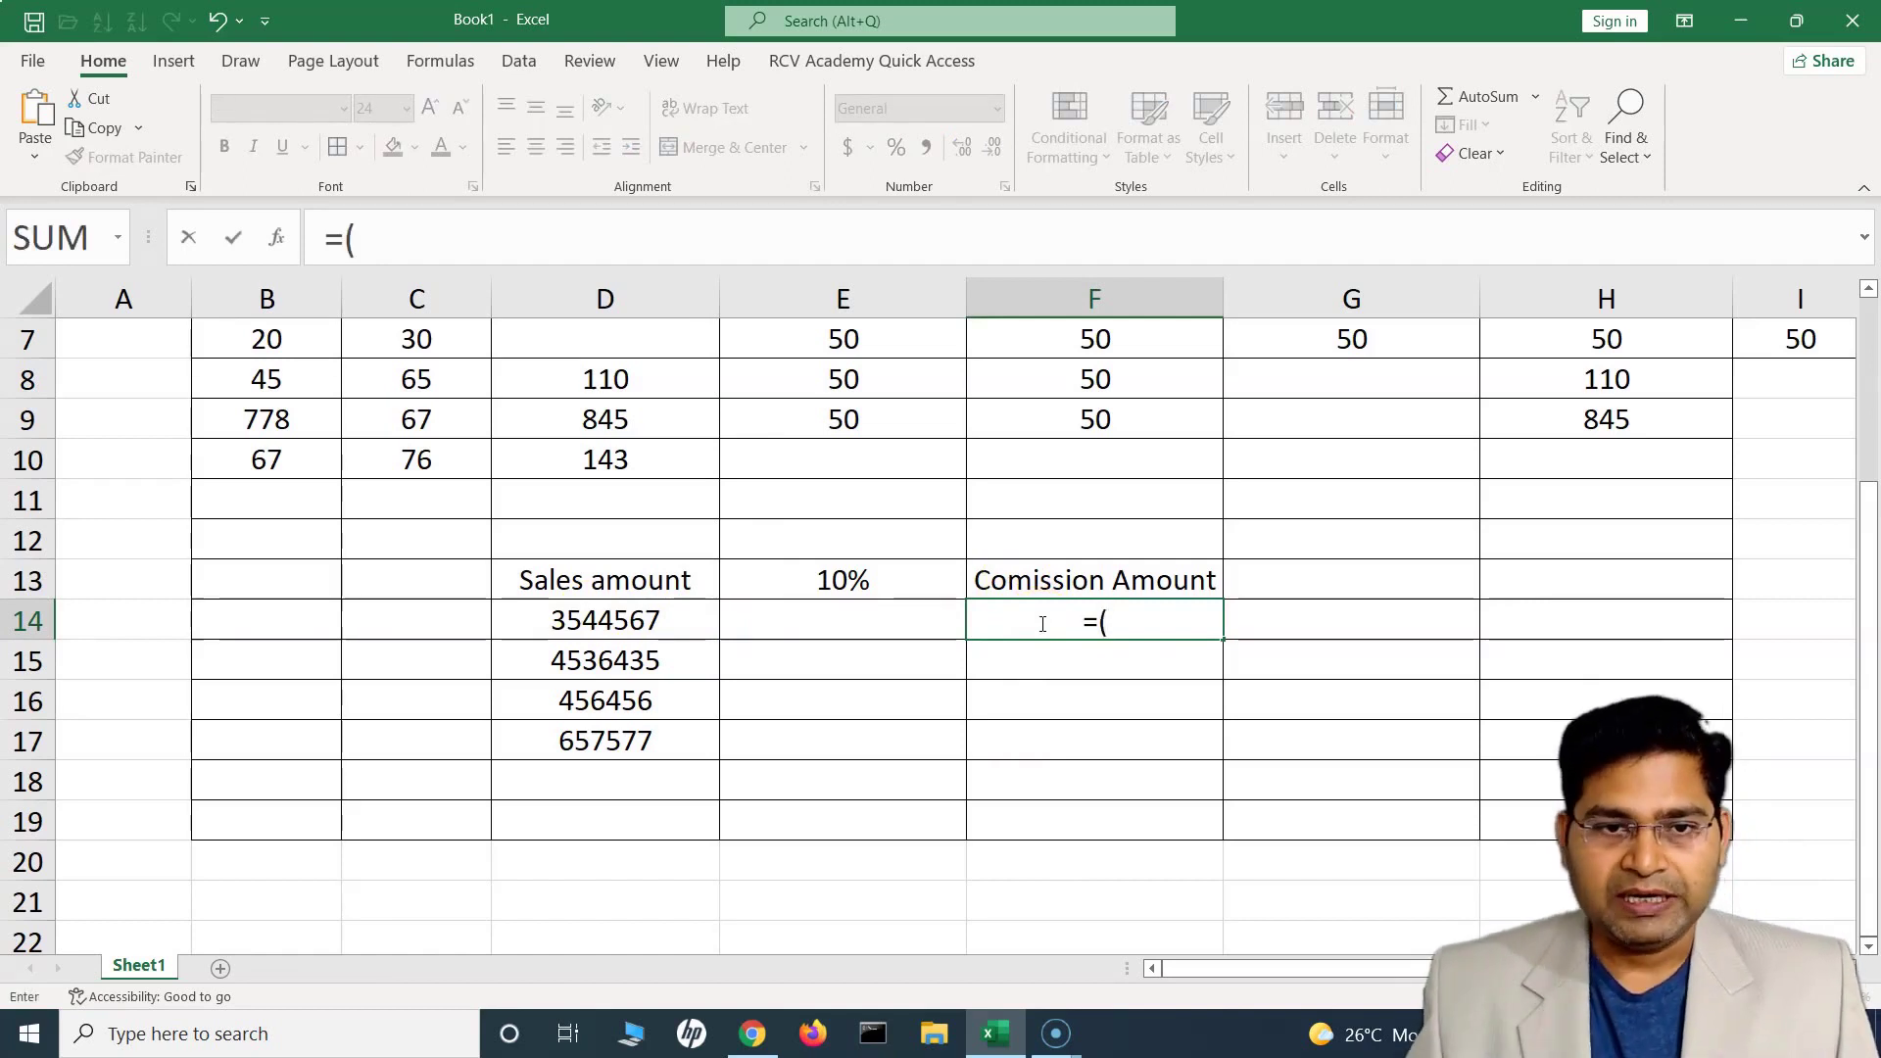
left_click(676, 619)
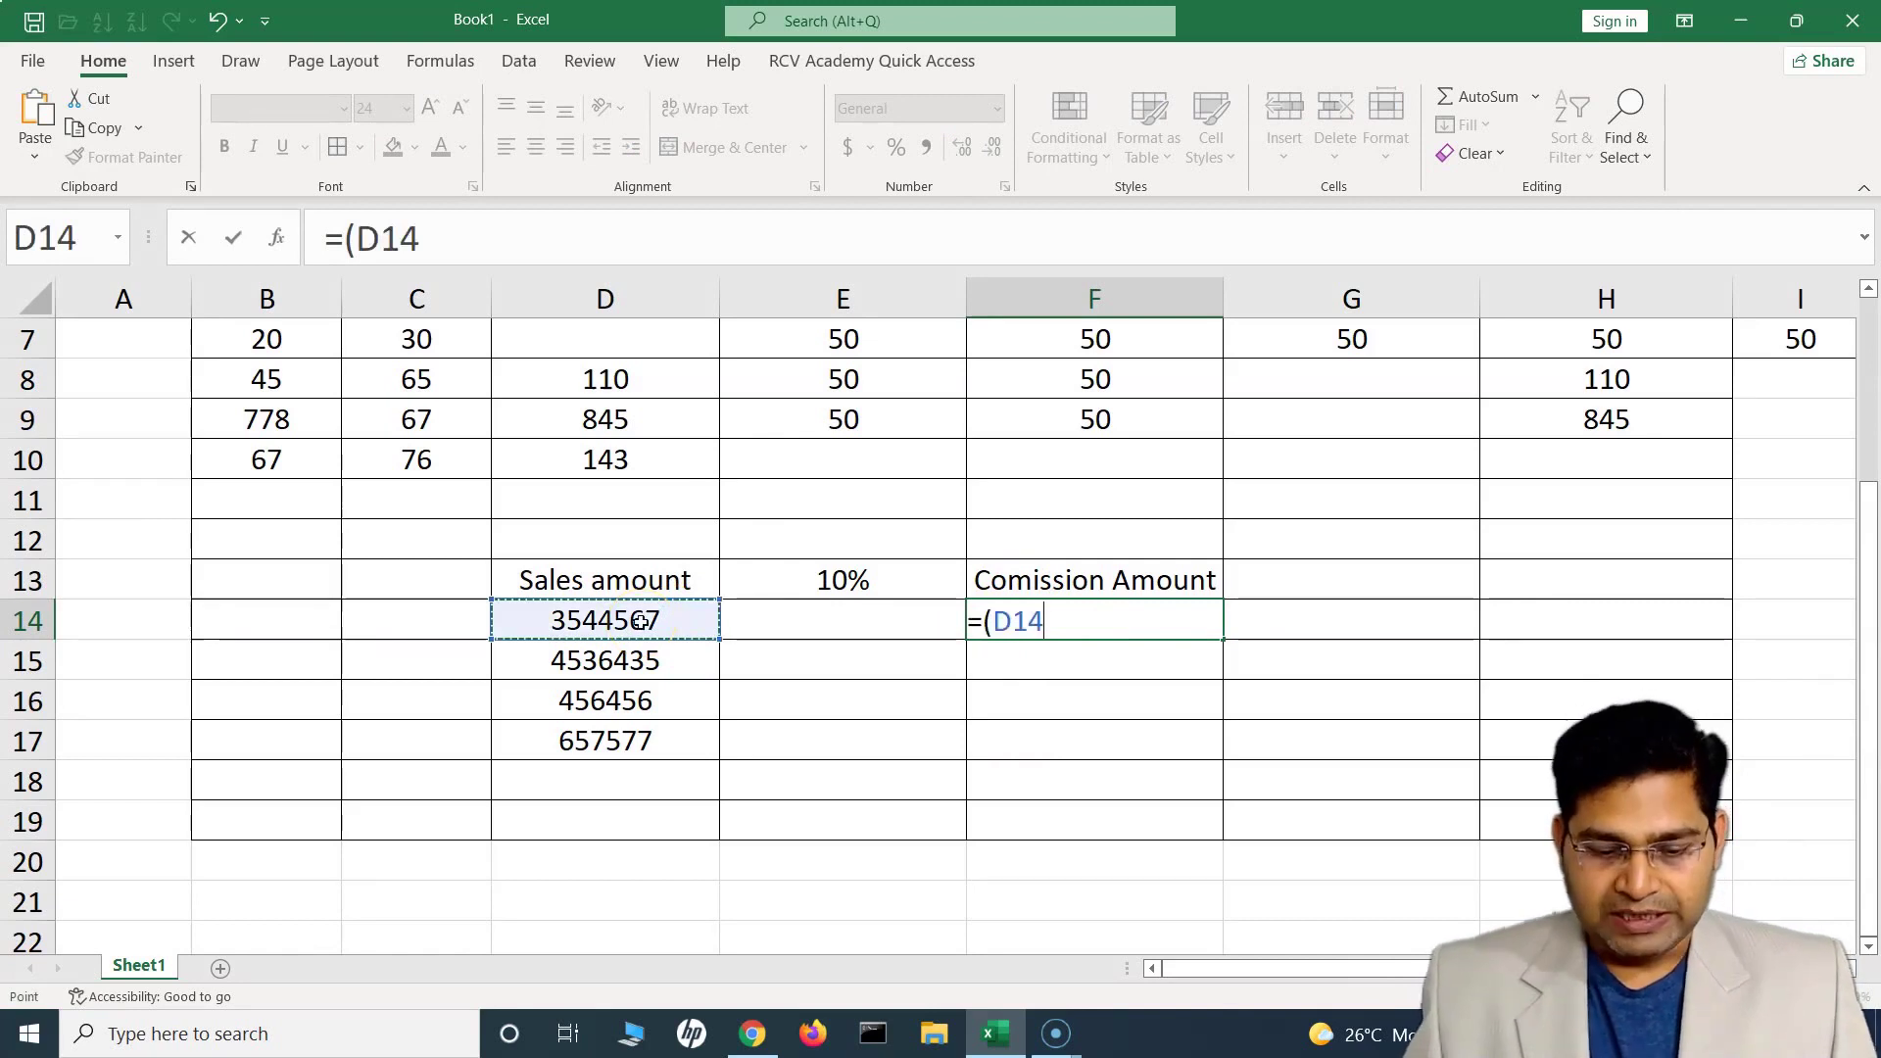
type("*")
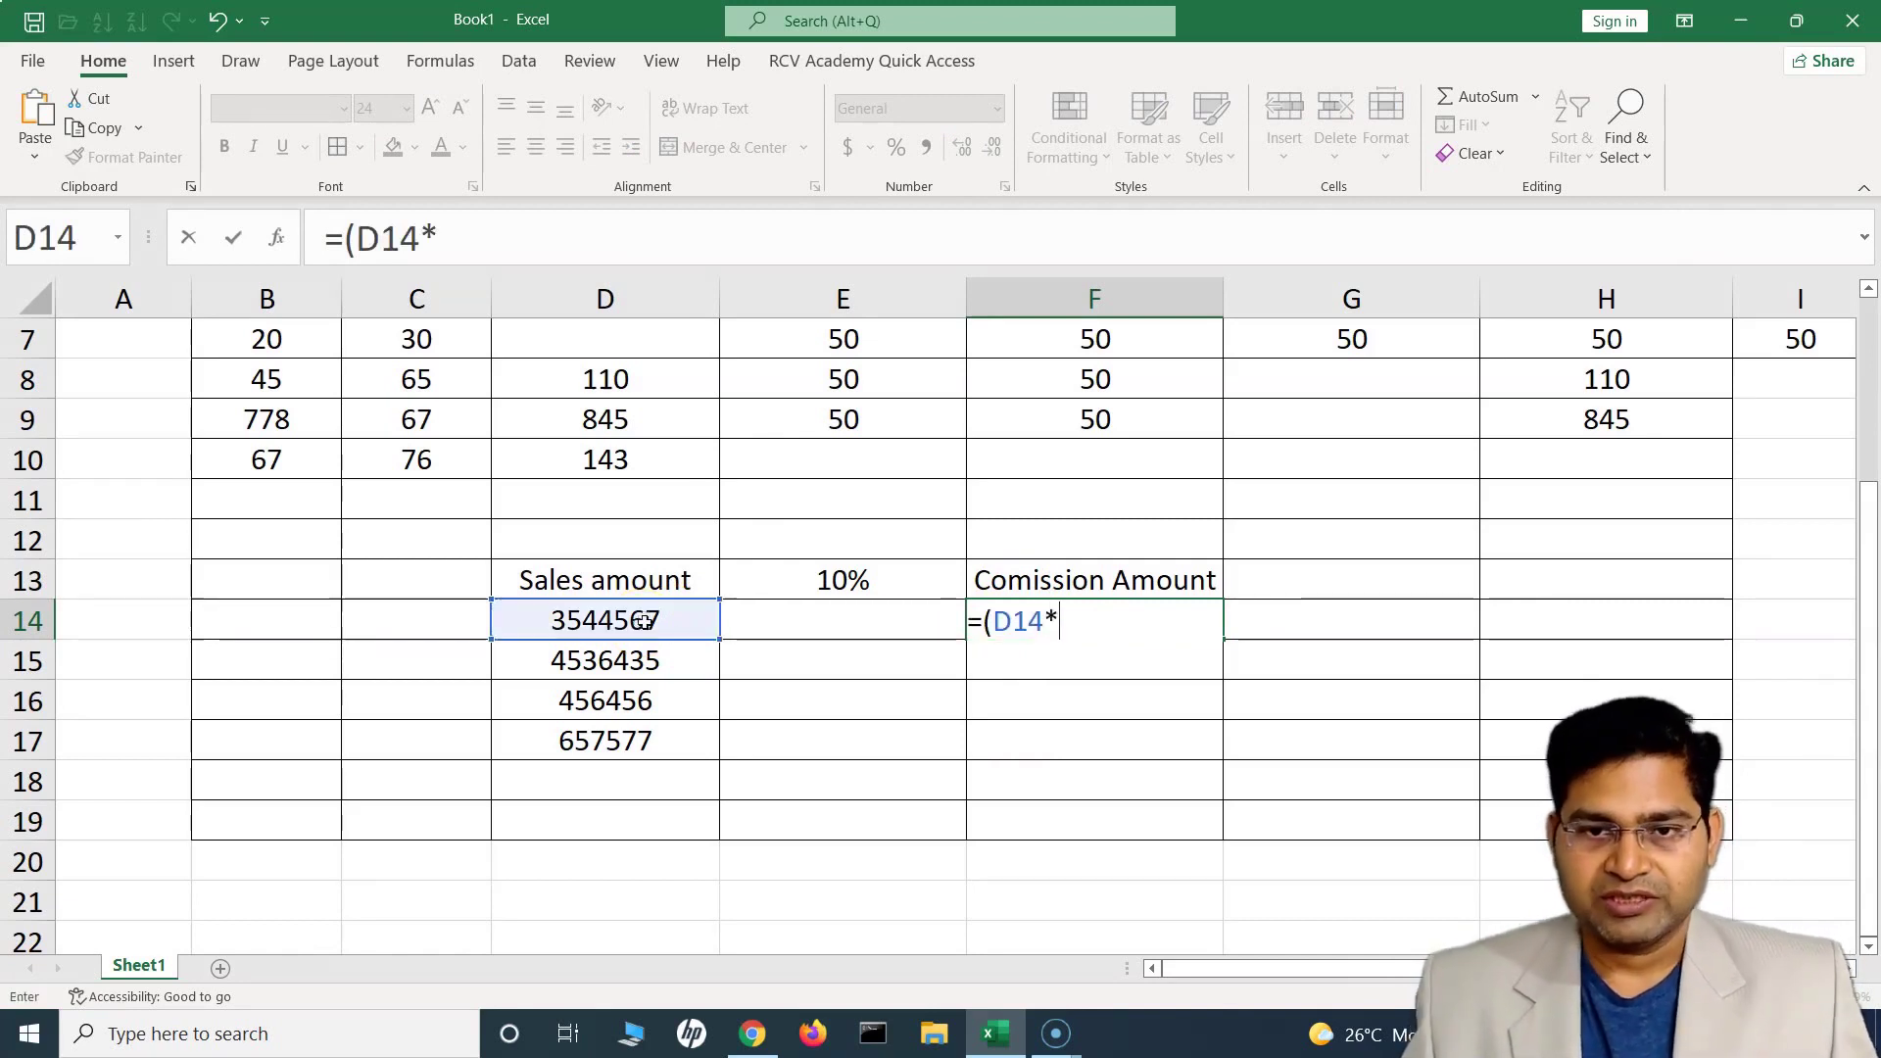
left_click(873, 579)
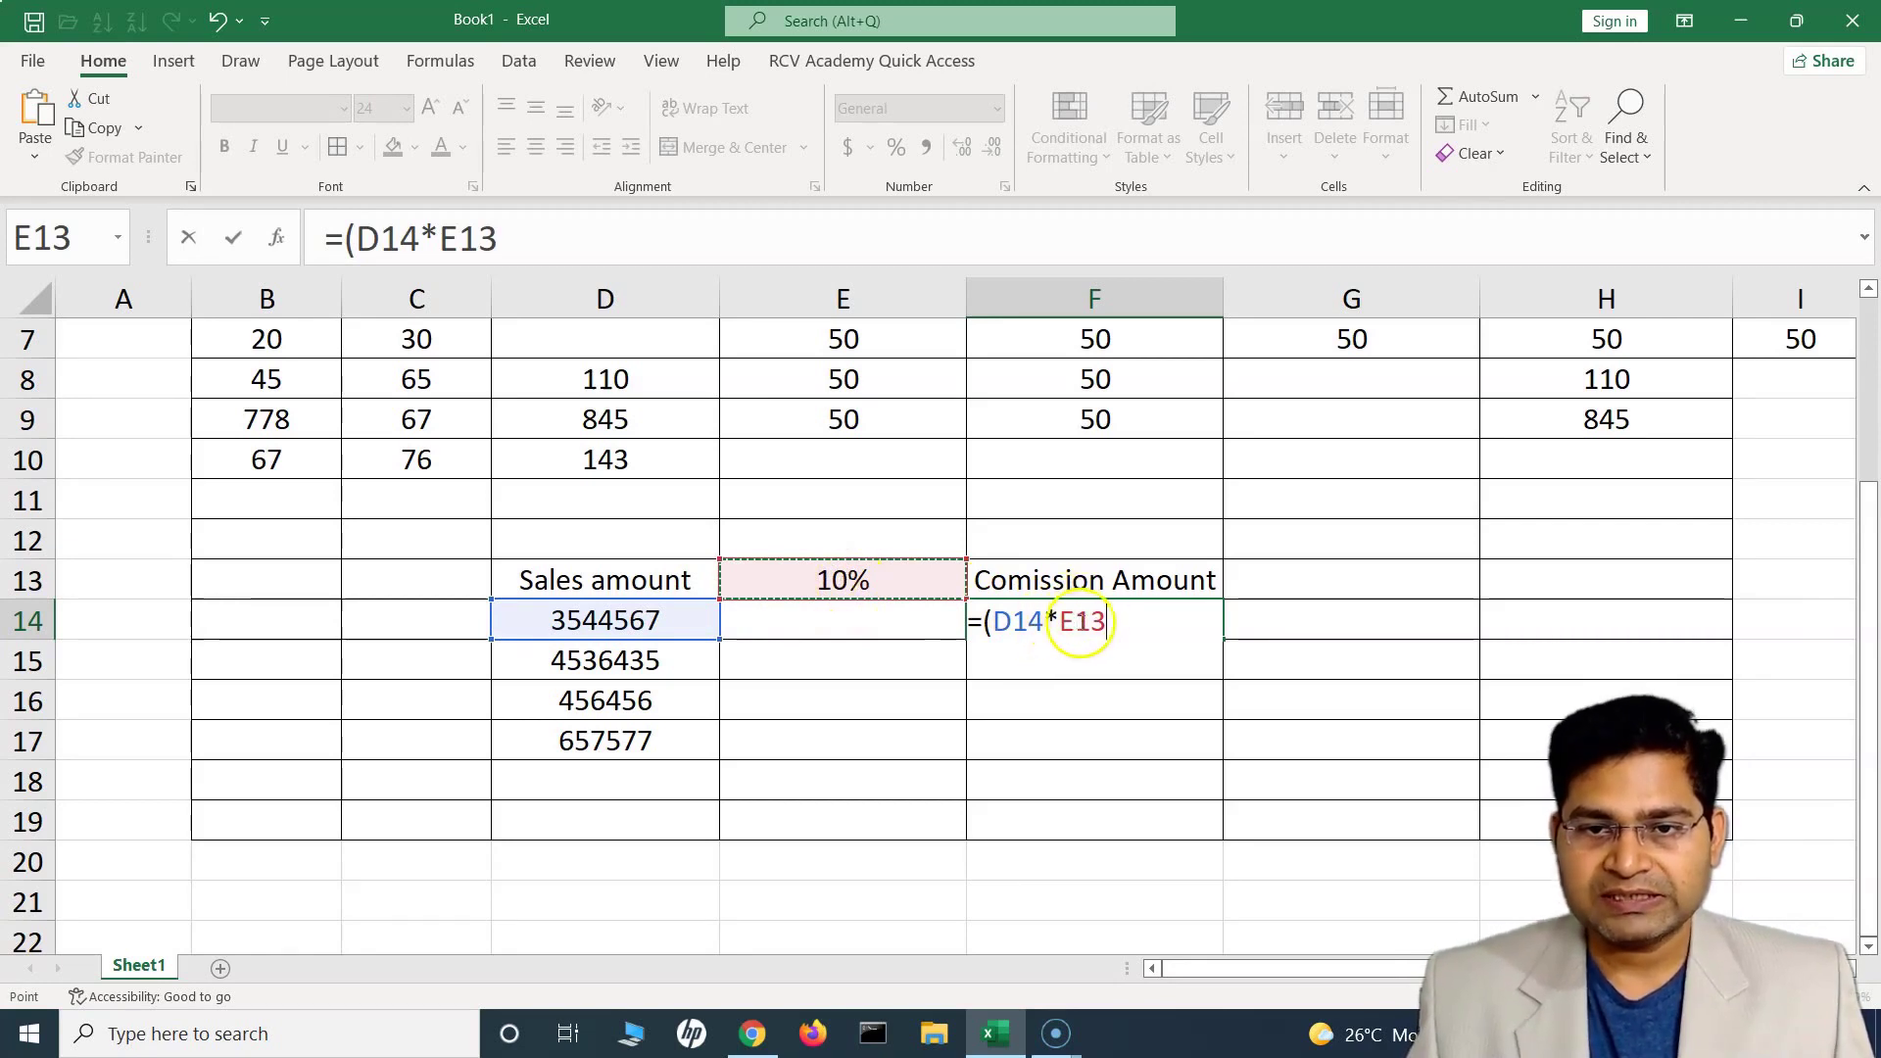
scroll(1041, 621, "up", 2)
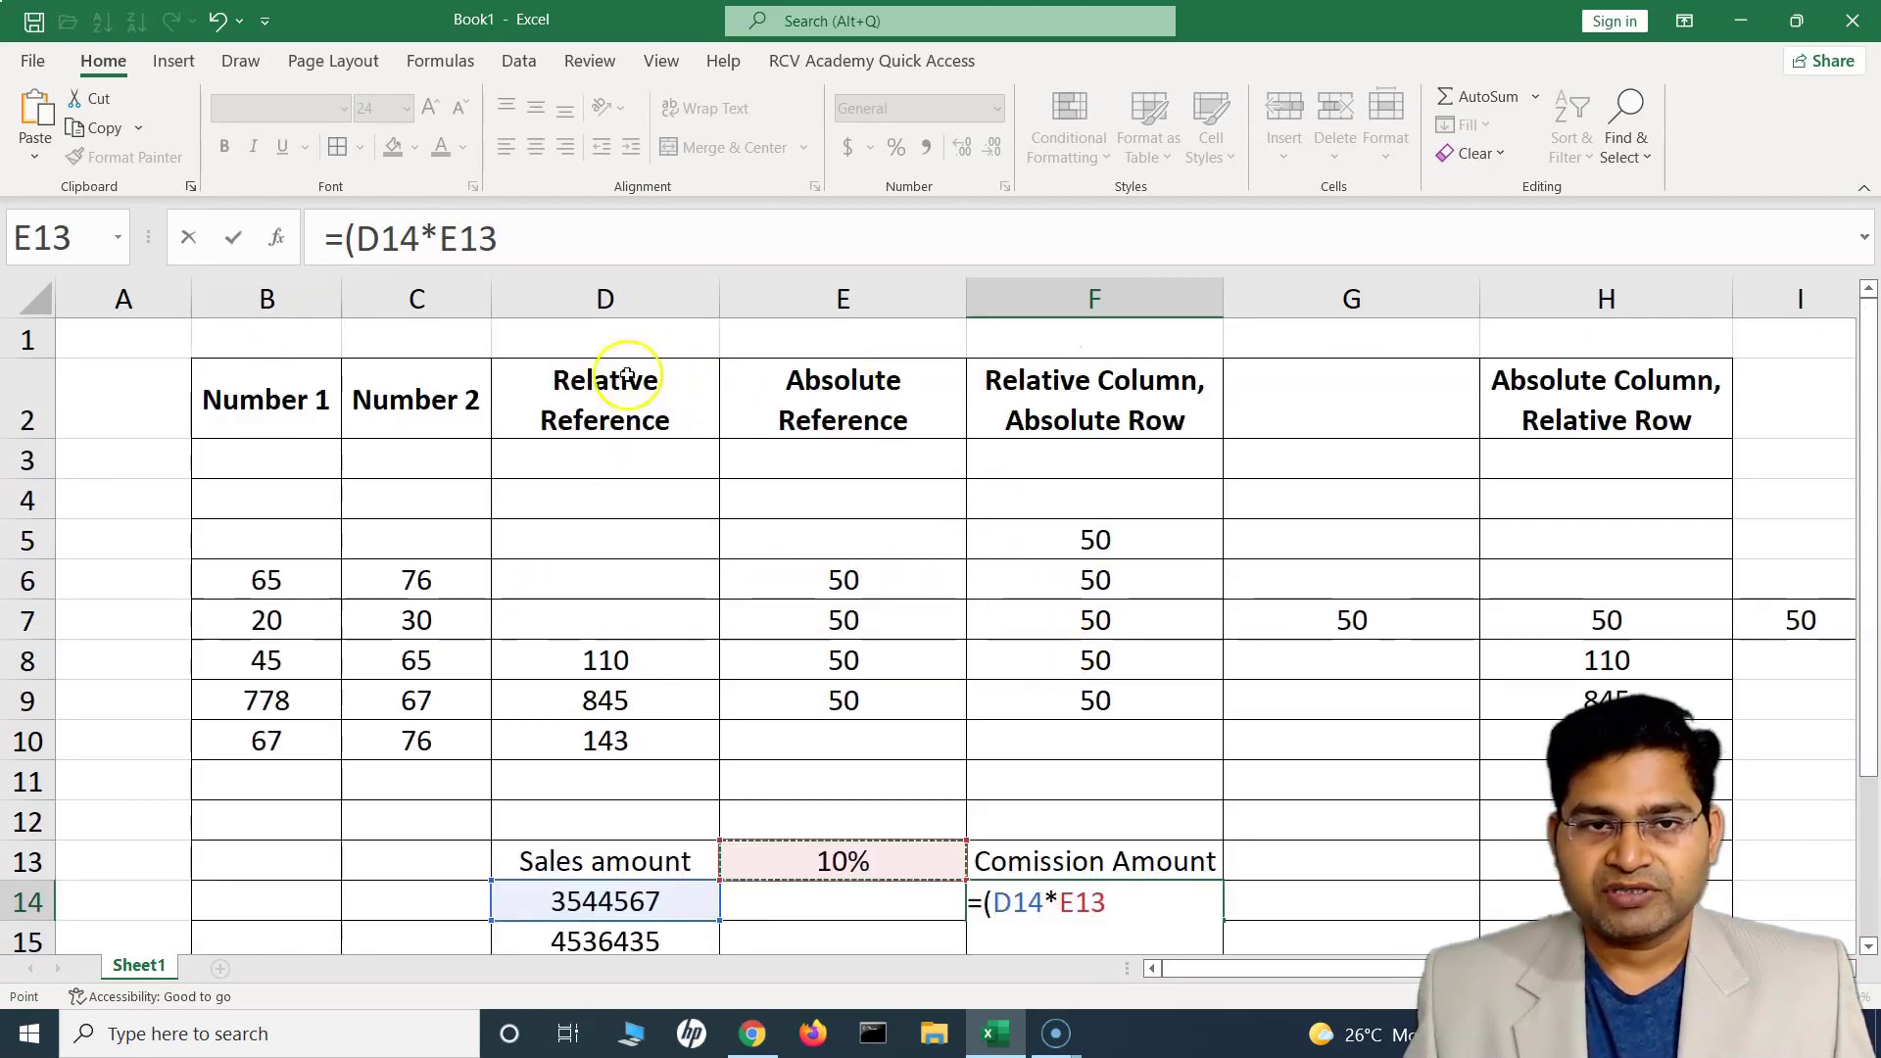
scroll(1126, 725, "down", 2)
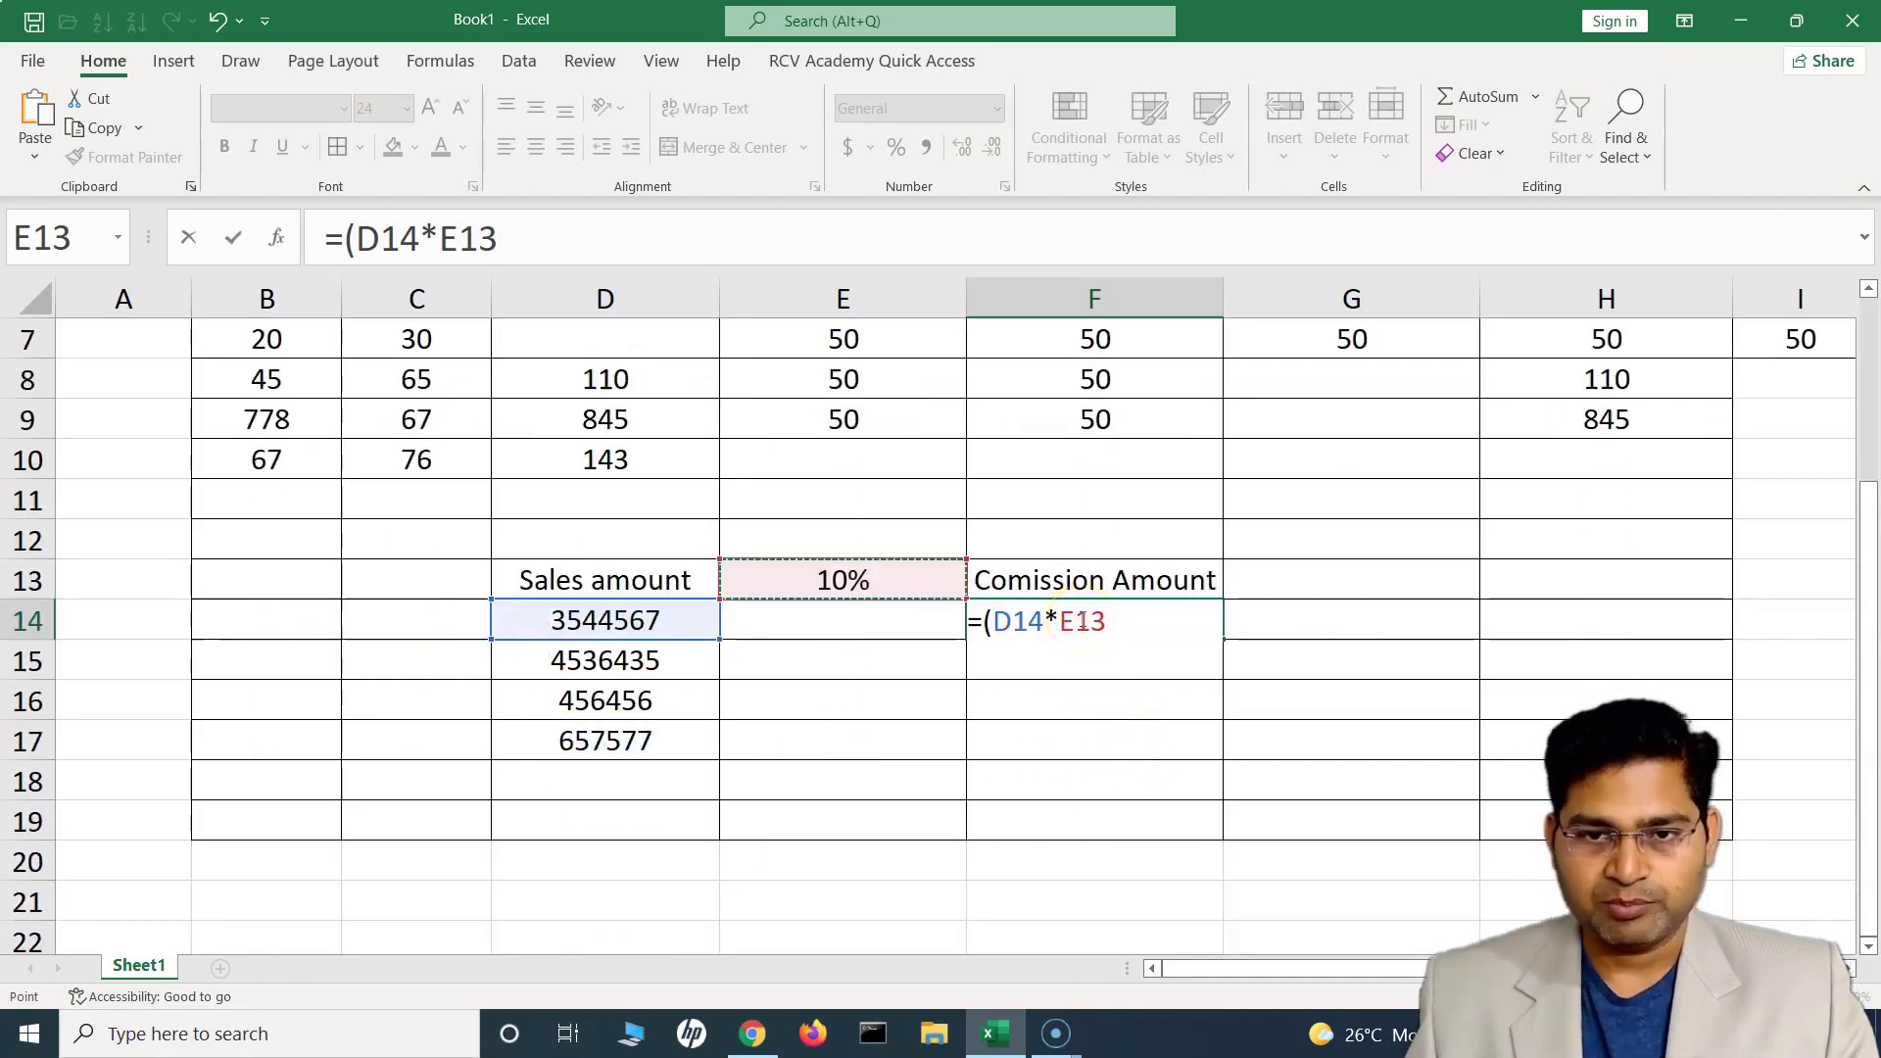
key("F4")
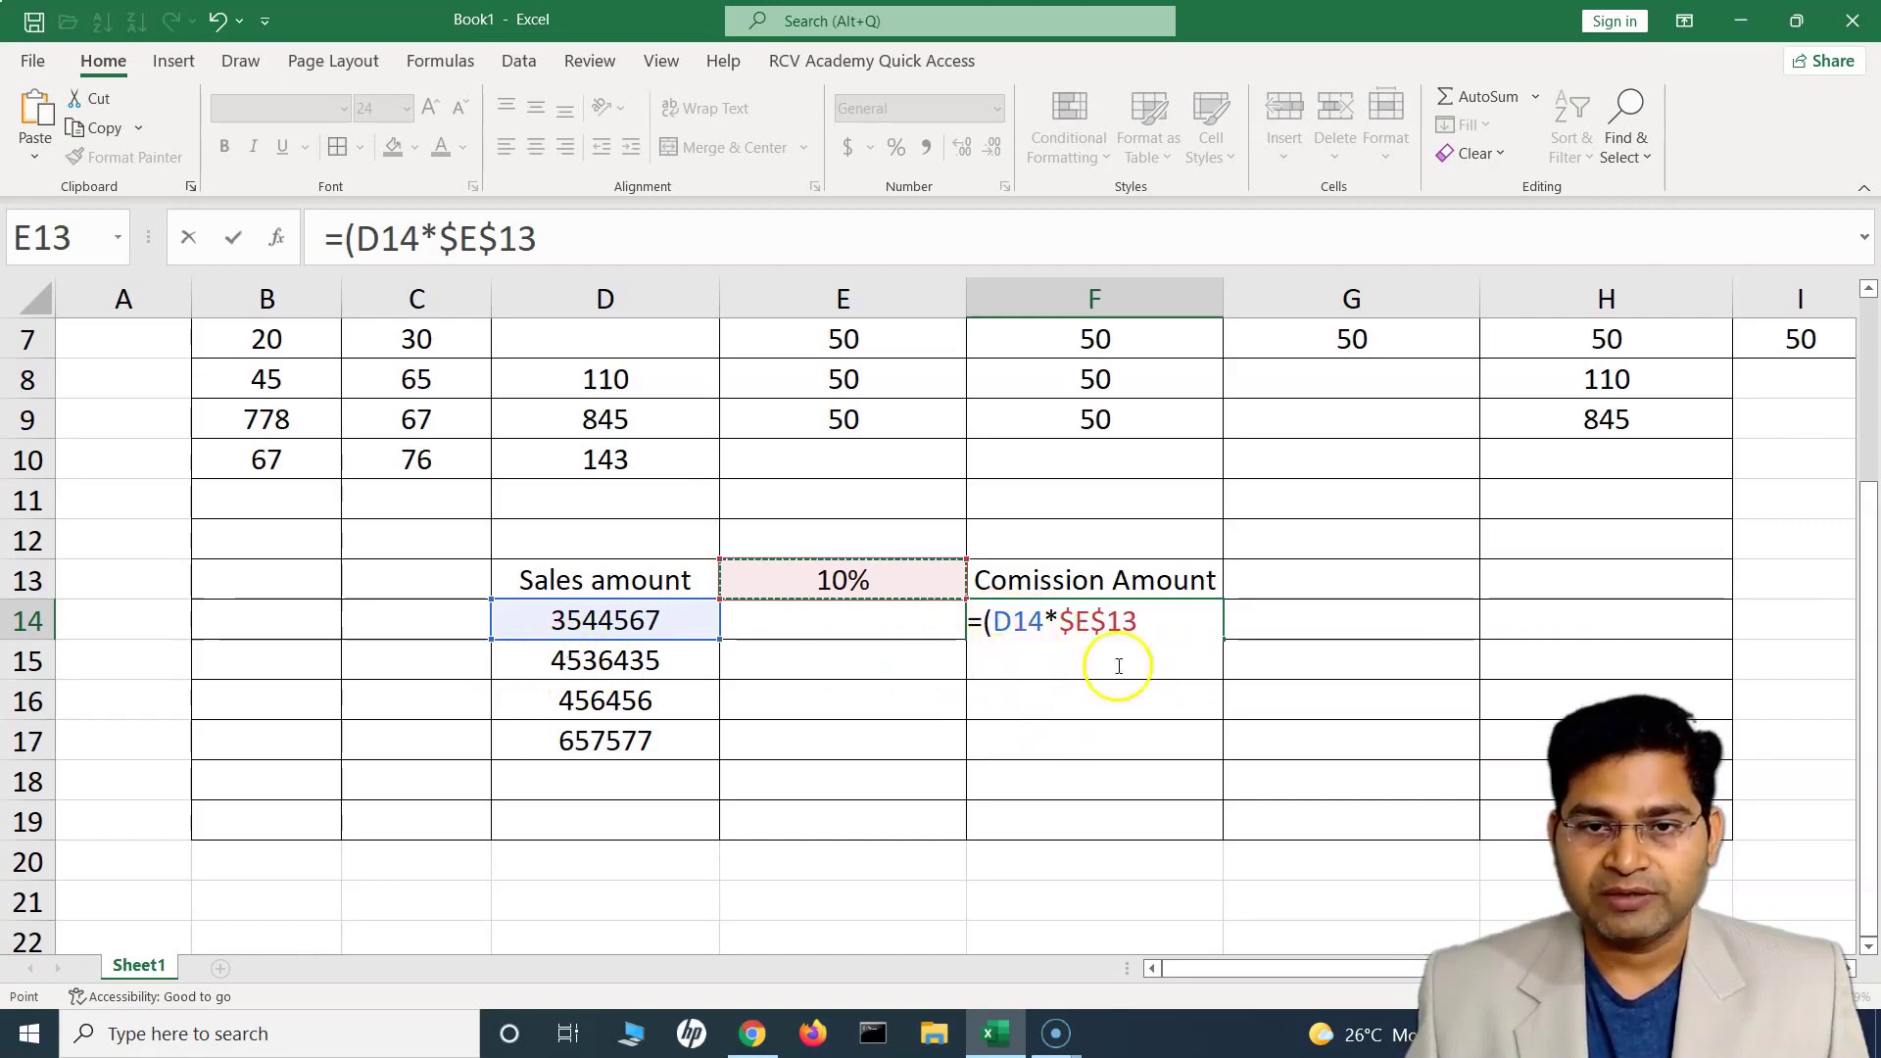
key("Return")
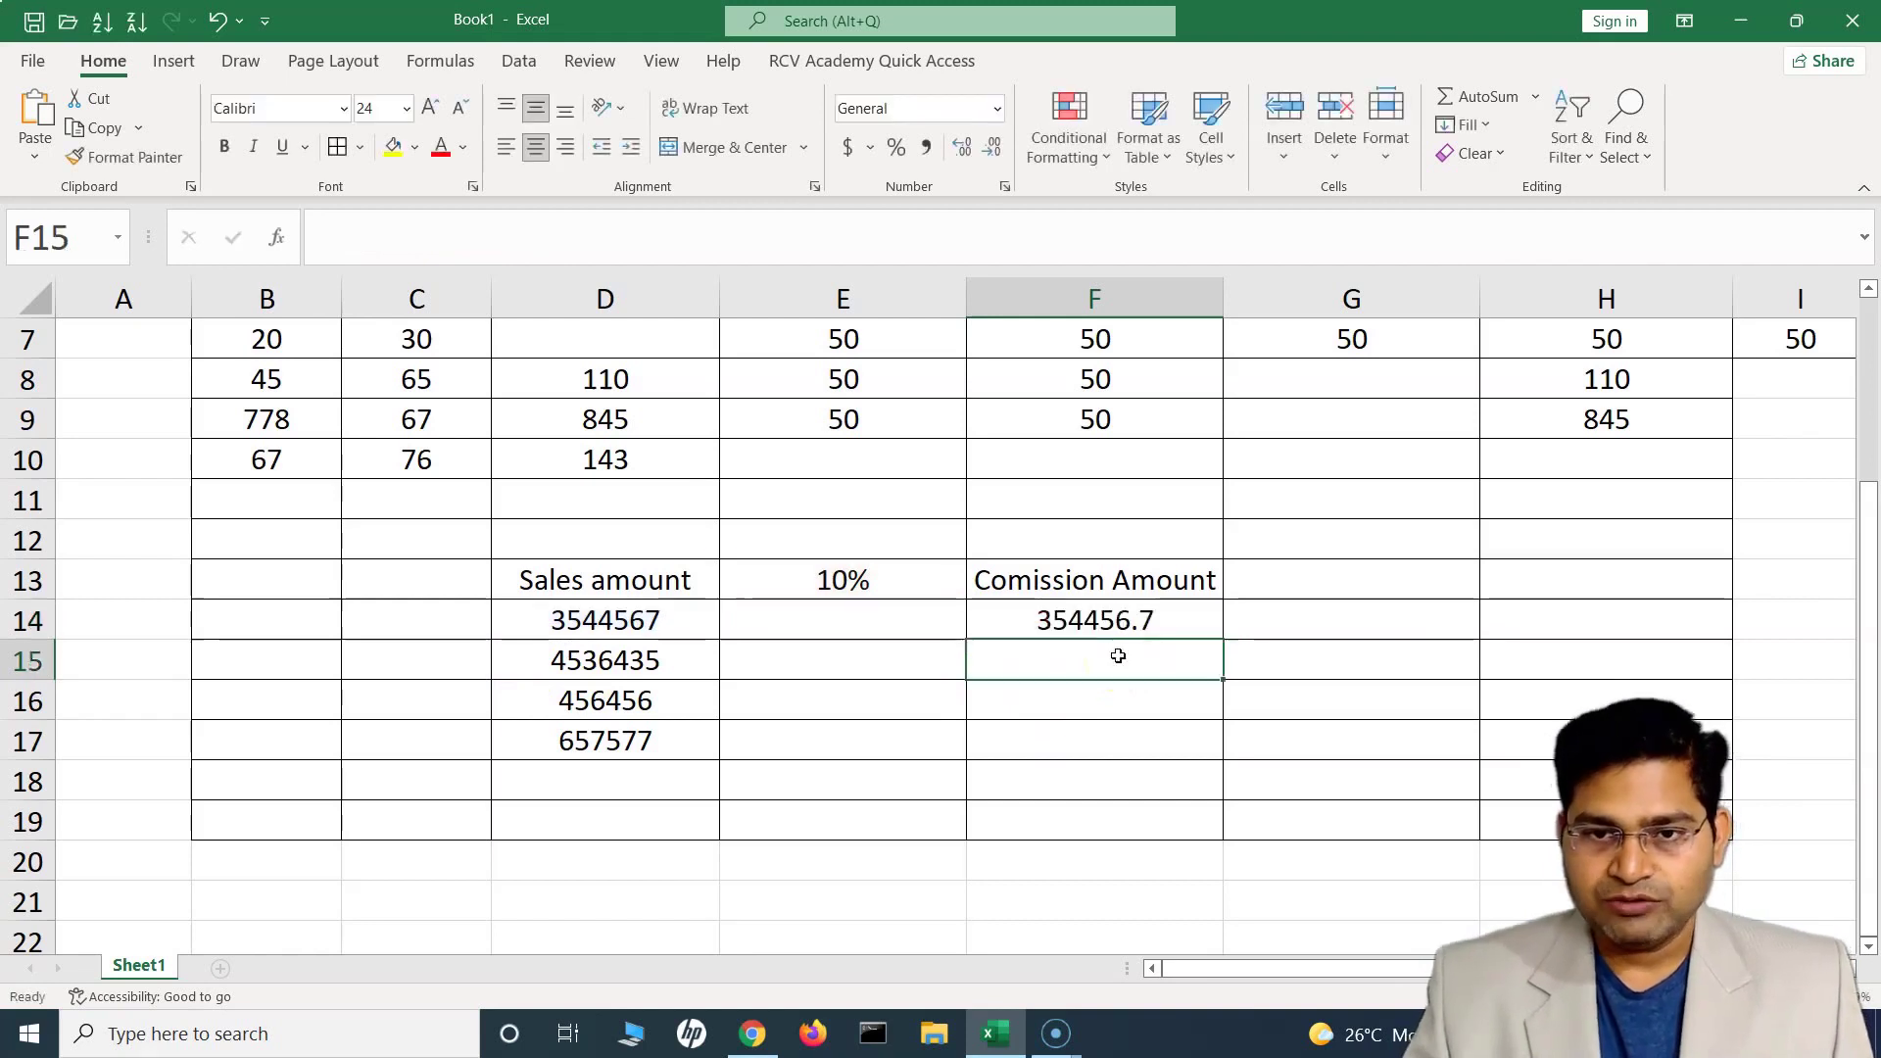
Fill the commission formula from F14 down to F17 and check the copied formulas.
left_click(1129, 629)
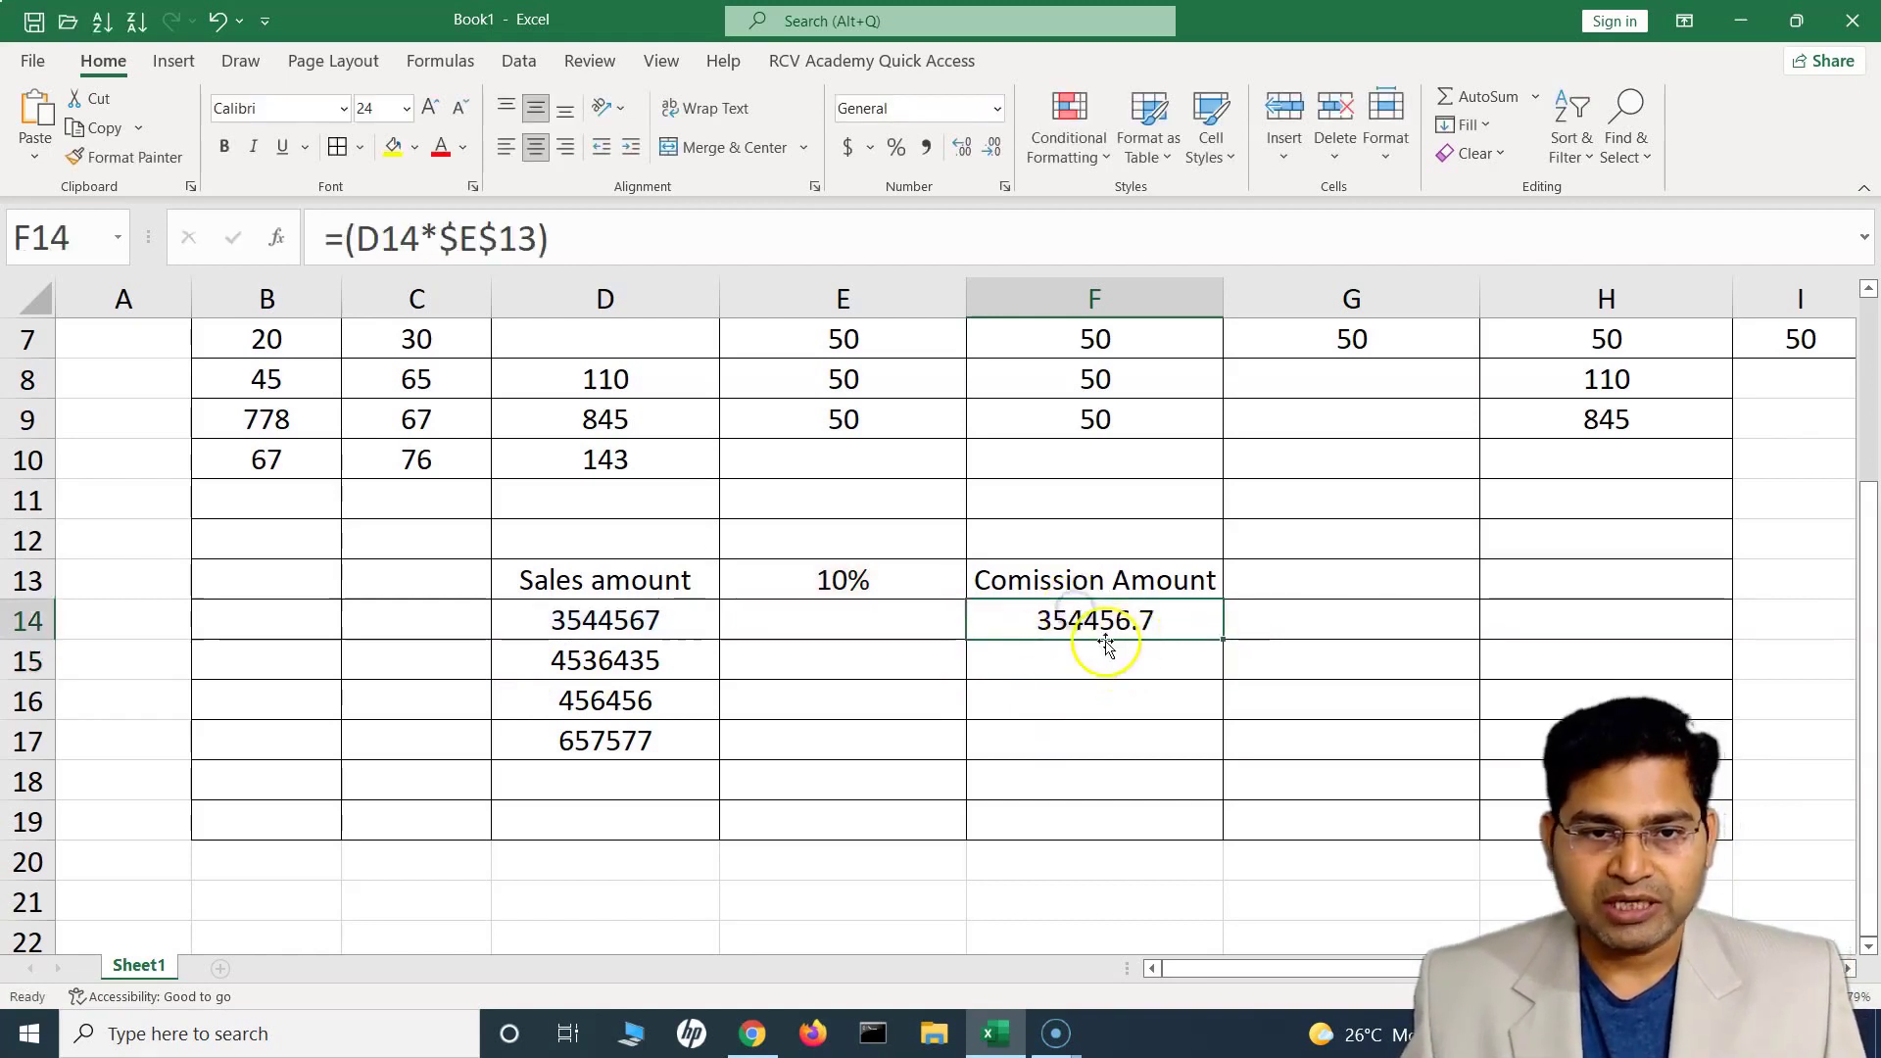
left_click_drag(1224, 641, 1213, 754)
left_click(1049, 660)
left_click(1066, 699)
left_click(1093, 743)
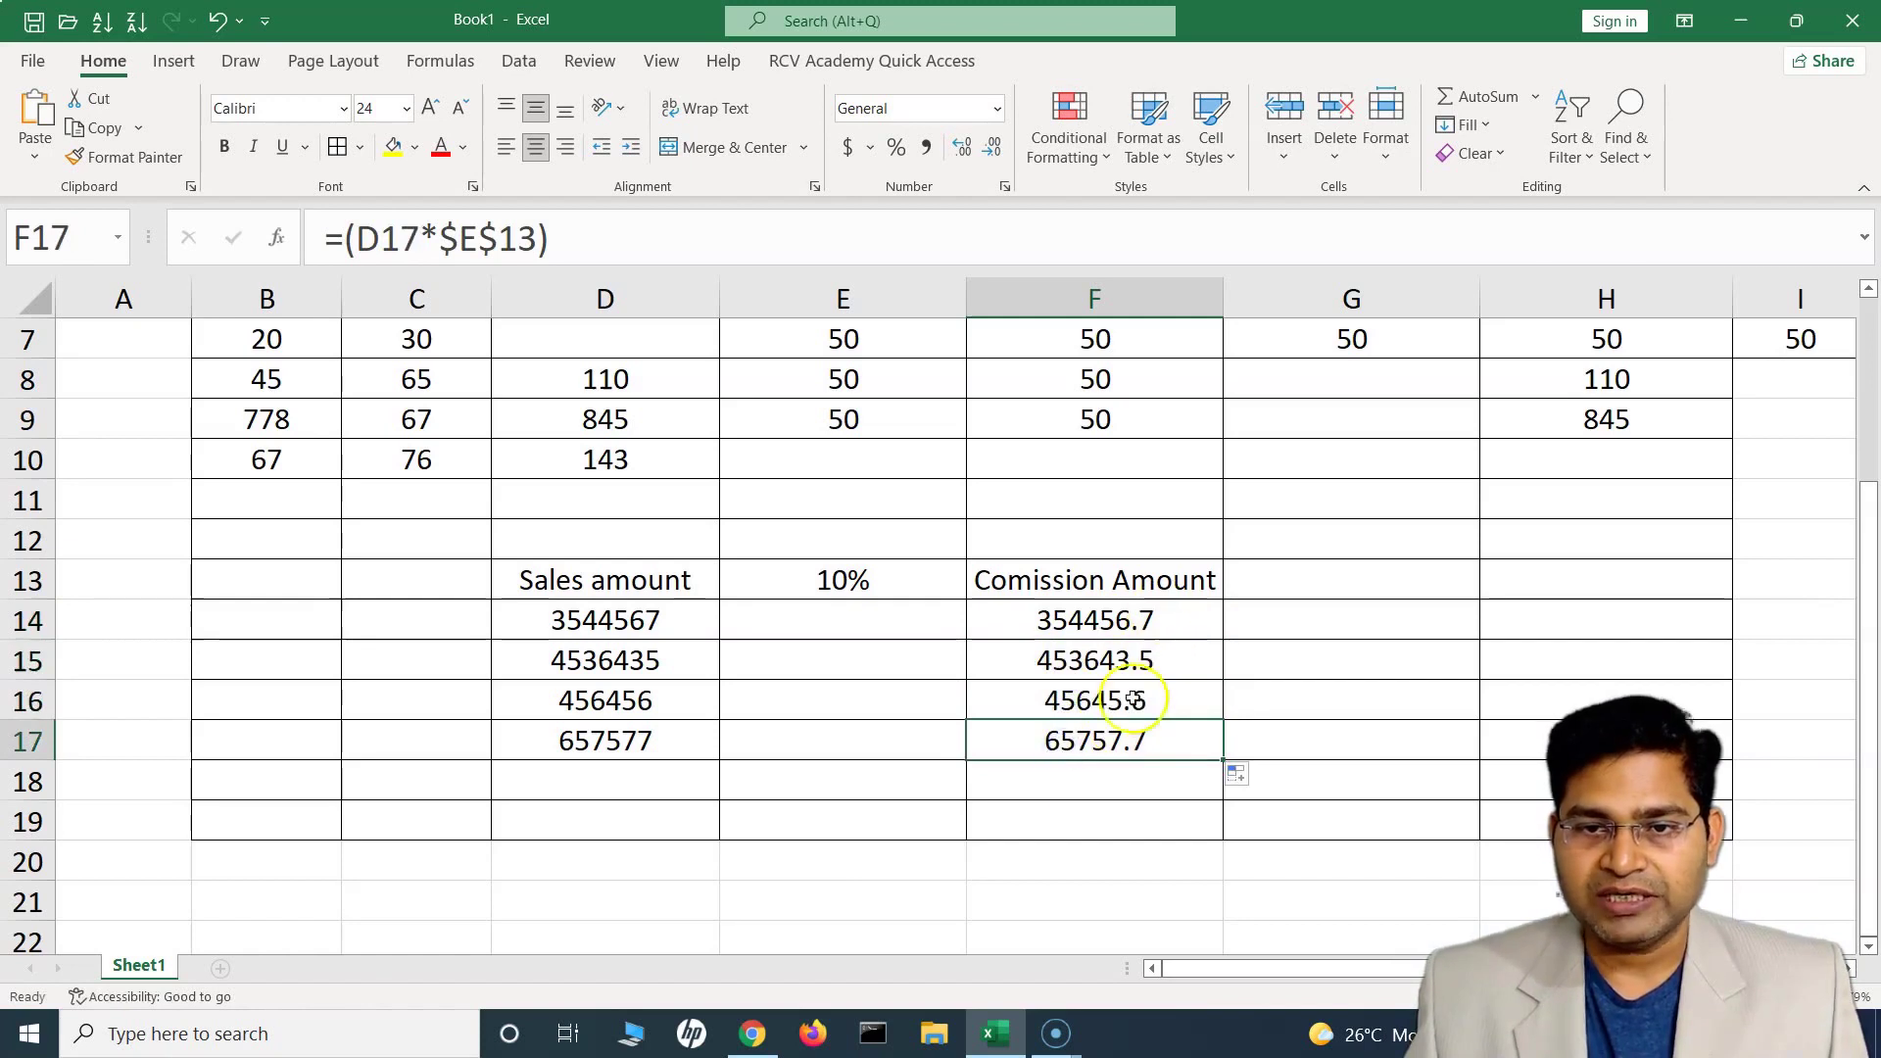
Inspect the cell references used by the copied commission formulas in F15 and F17.
left_click(1134, 660)
left_click(1089, 663)
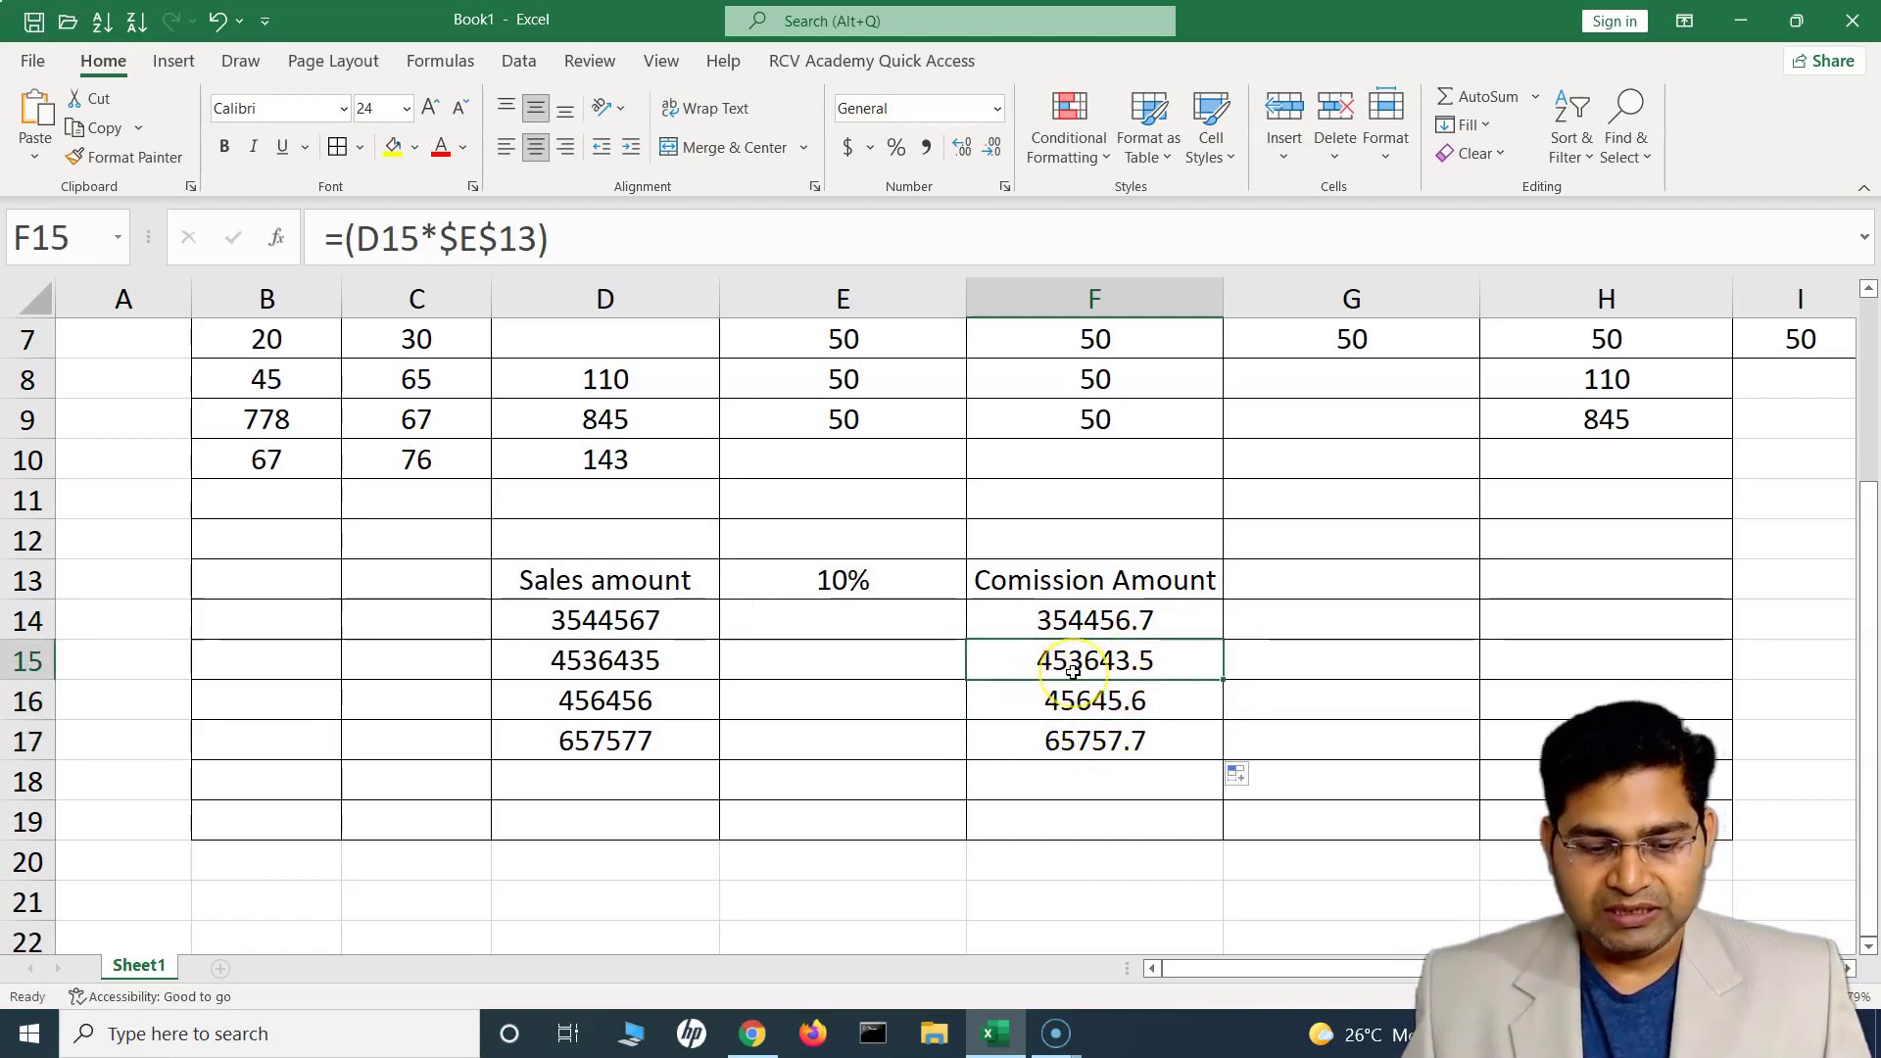
key("F2")
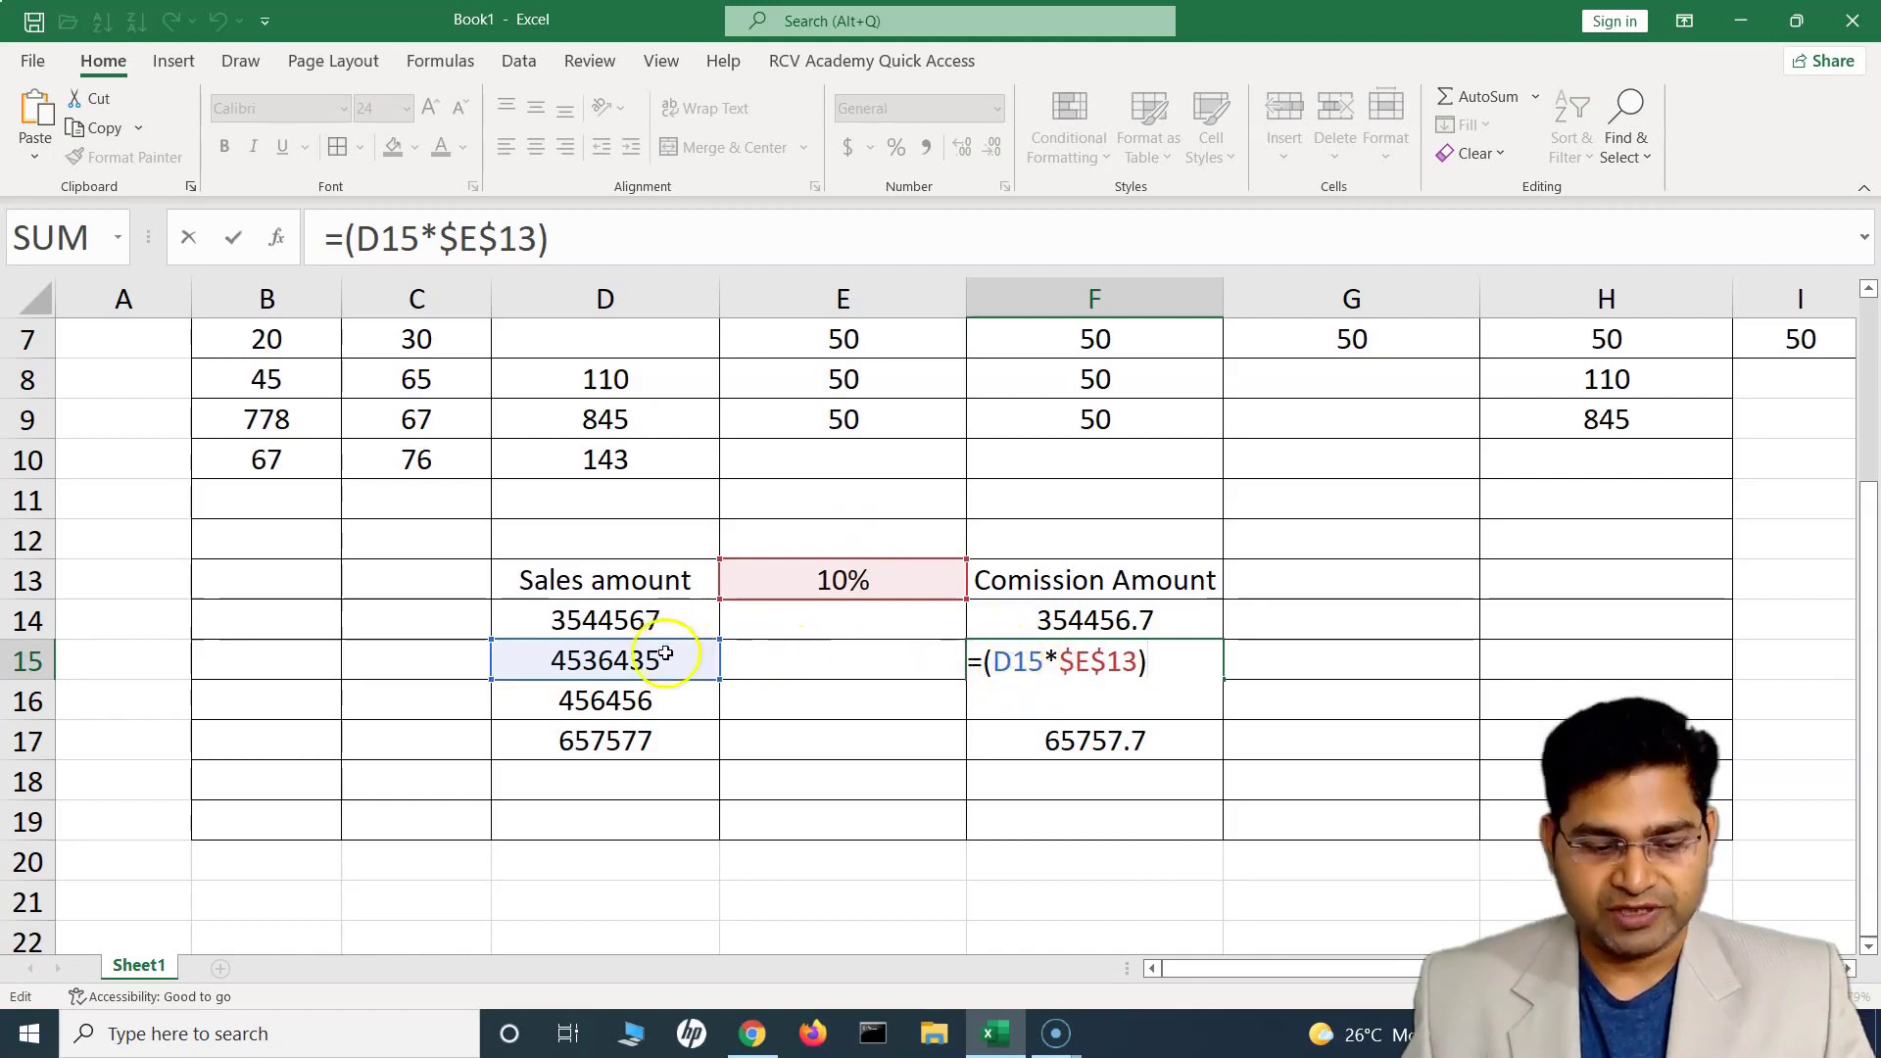
key("ctrl+Return")
left_click_drag(1222, 680, 1222, 761)
left_click(1066, 756)
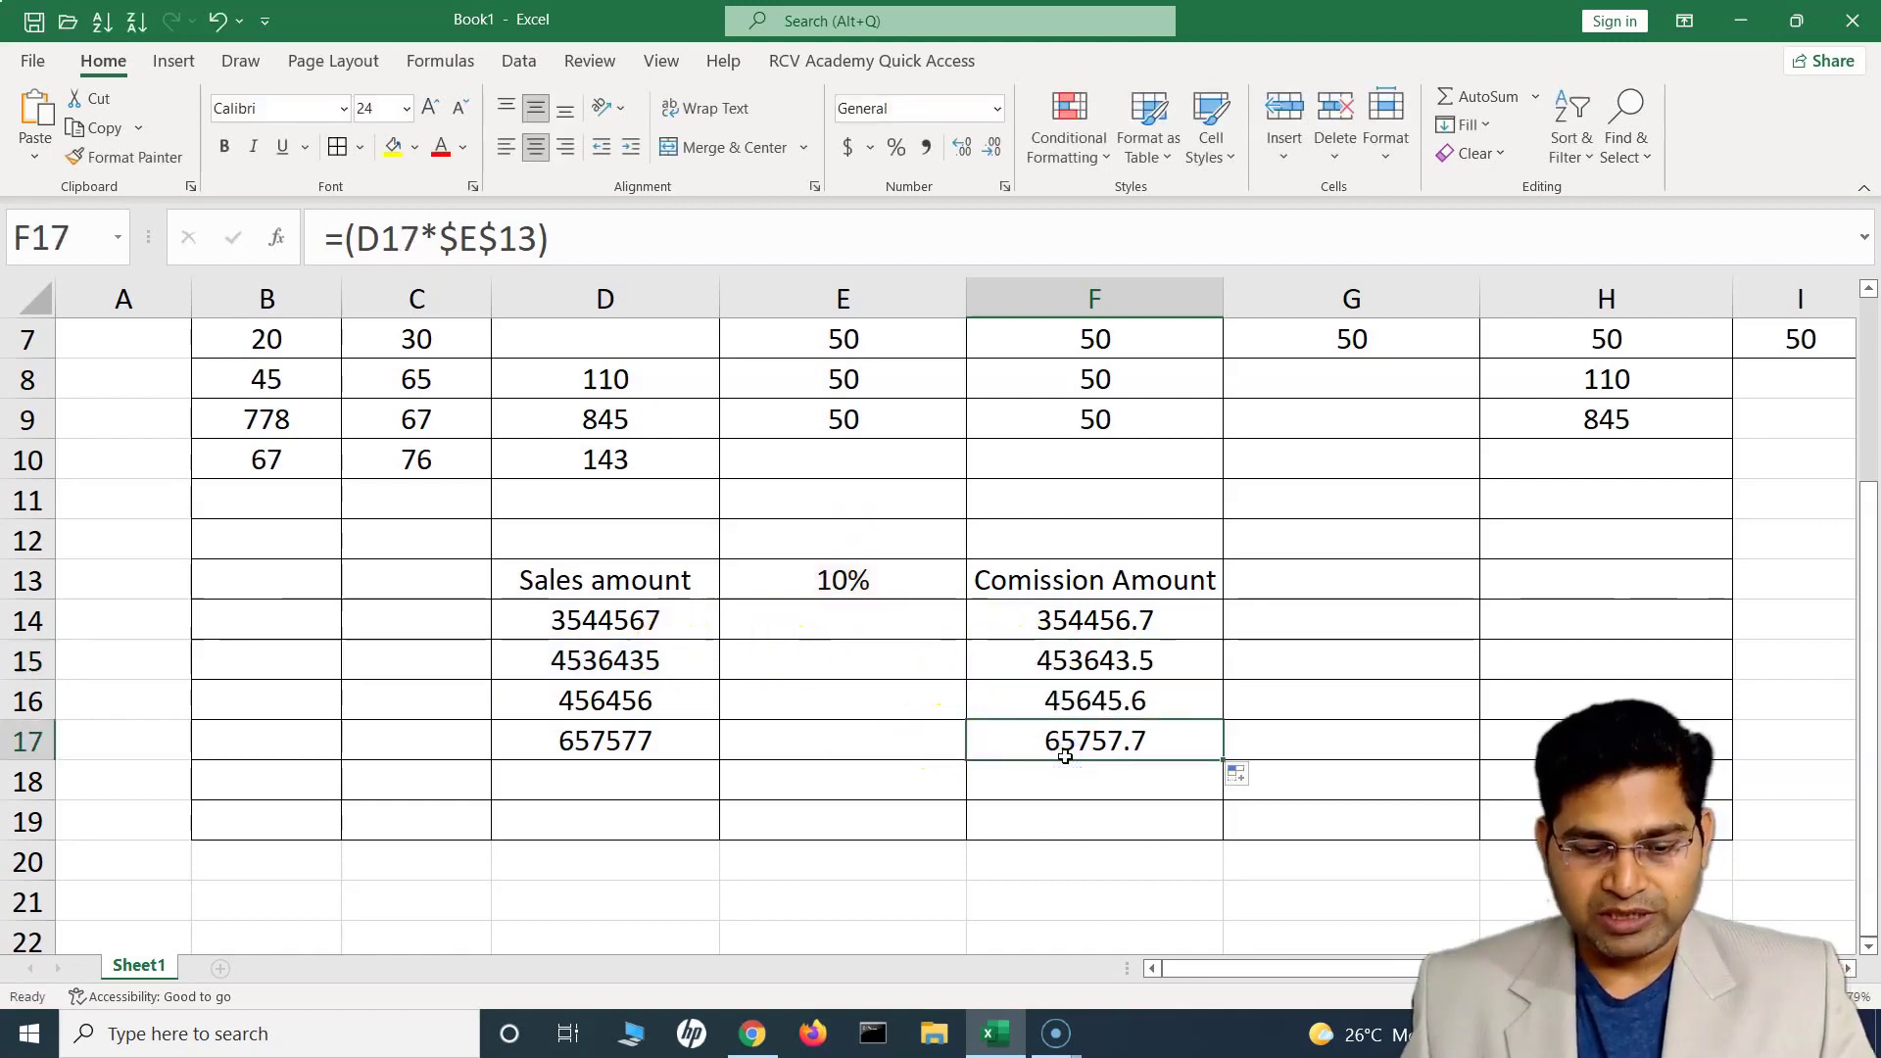
double_click(1066, 757)
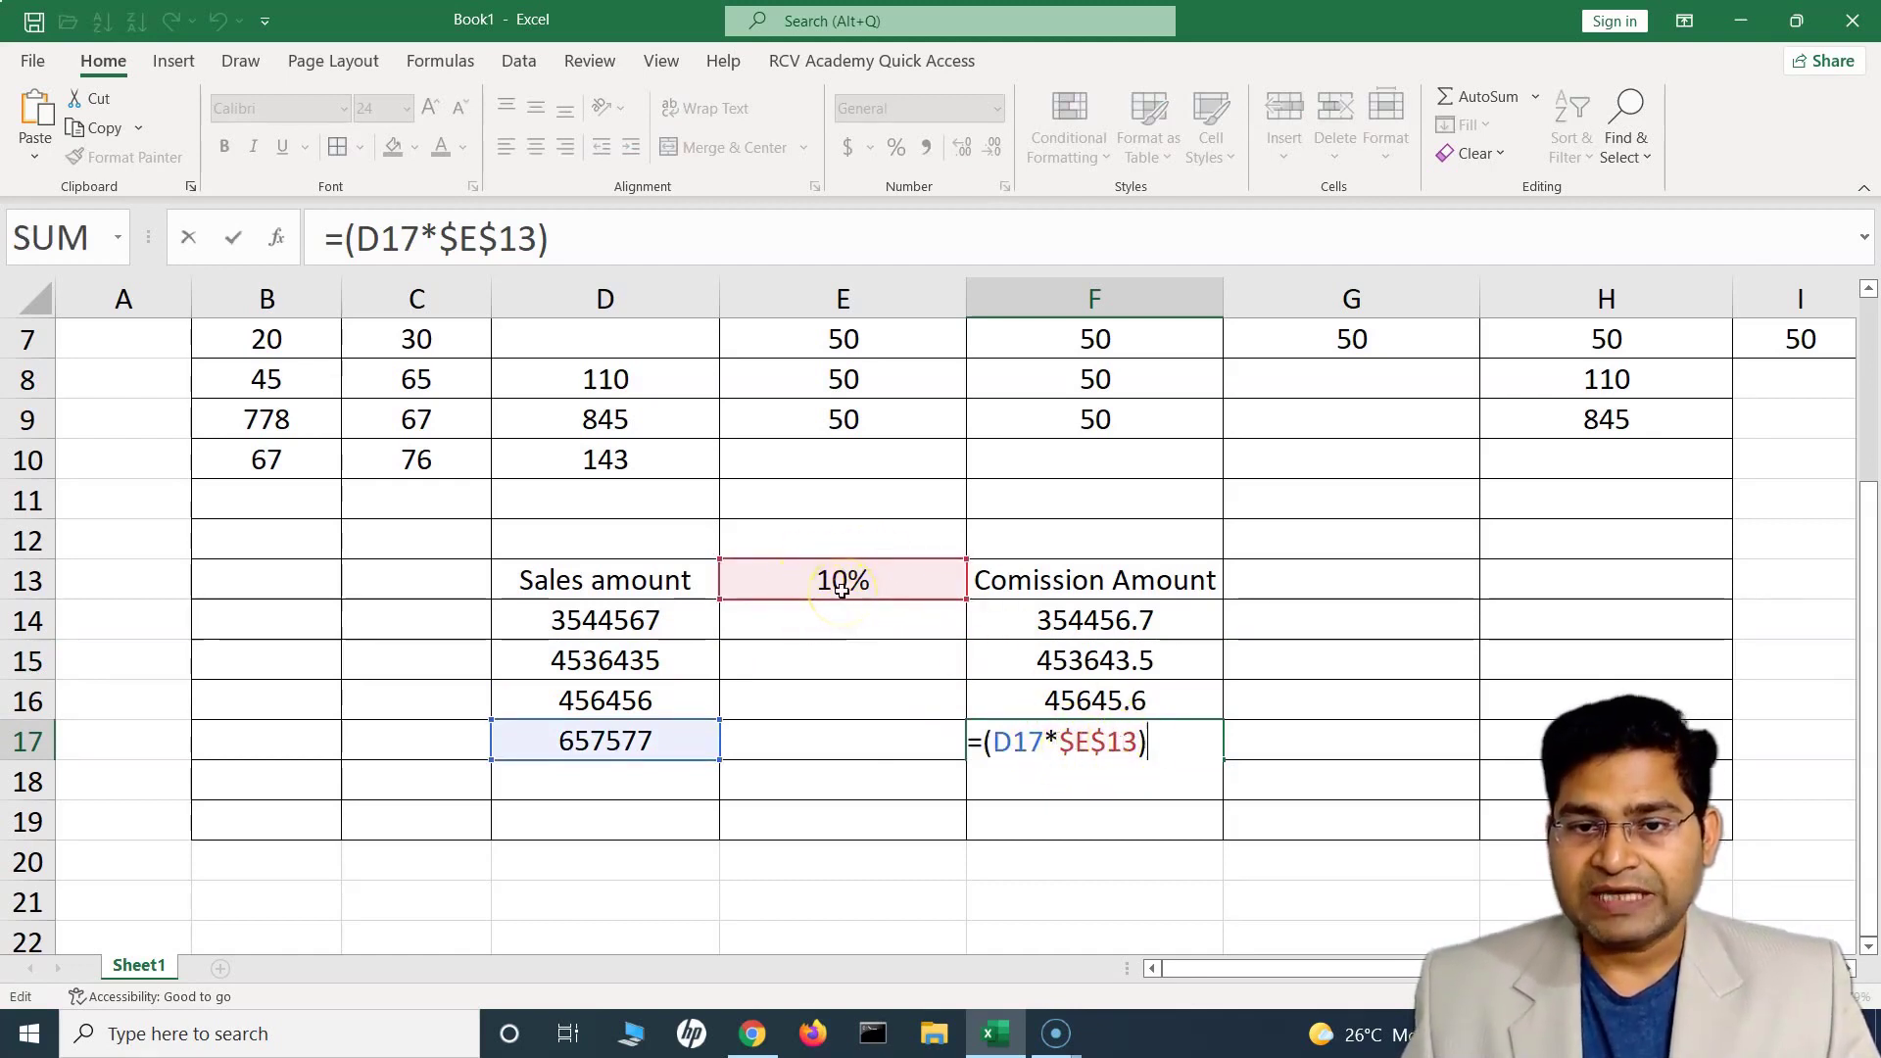
key("ctrl+Return")
Change the commission rate in E13 to 12% and check the recalculated amounts in F14:F17.
scroll(895, 529, "up", 2)
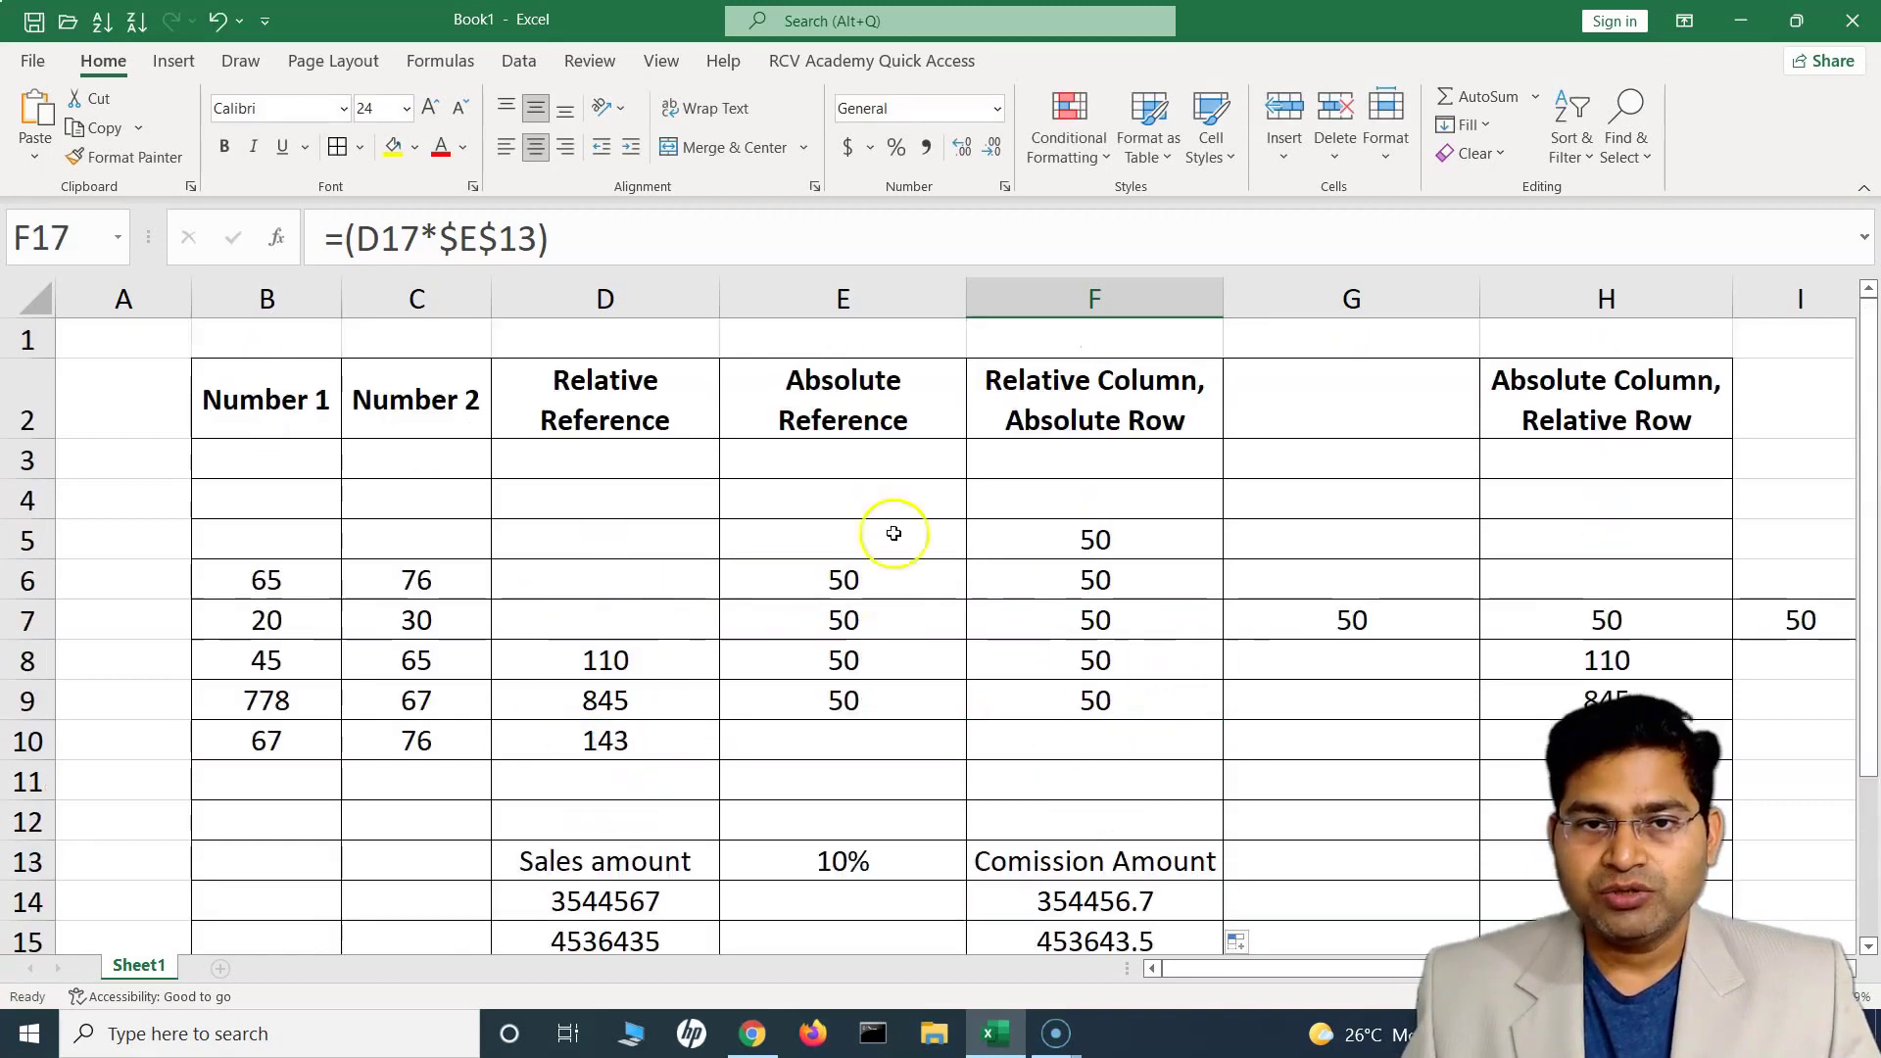
scroll(887, 666, "down", 2)
left_click(846, 583)
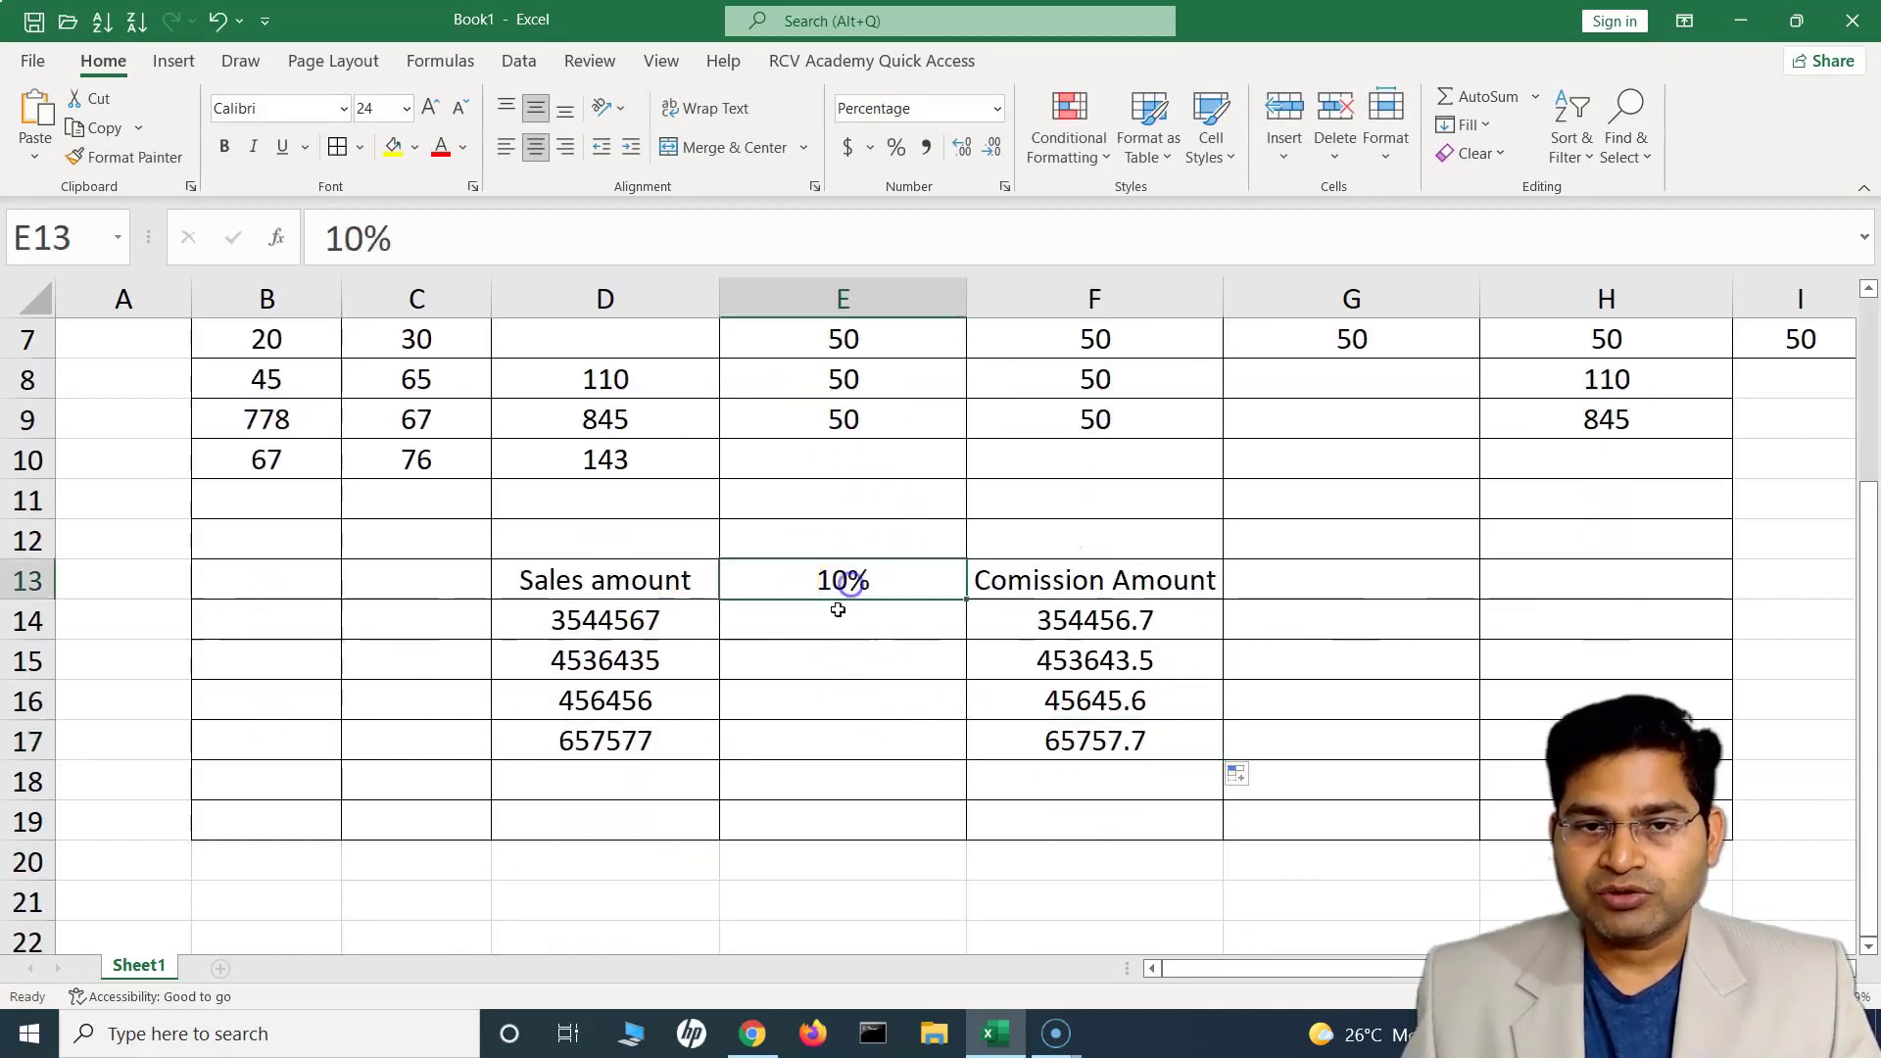
type("1")
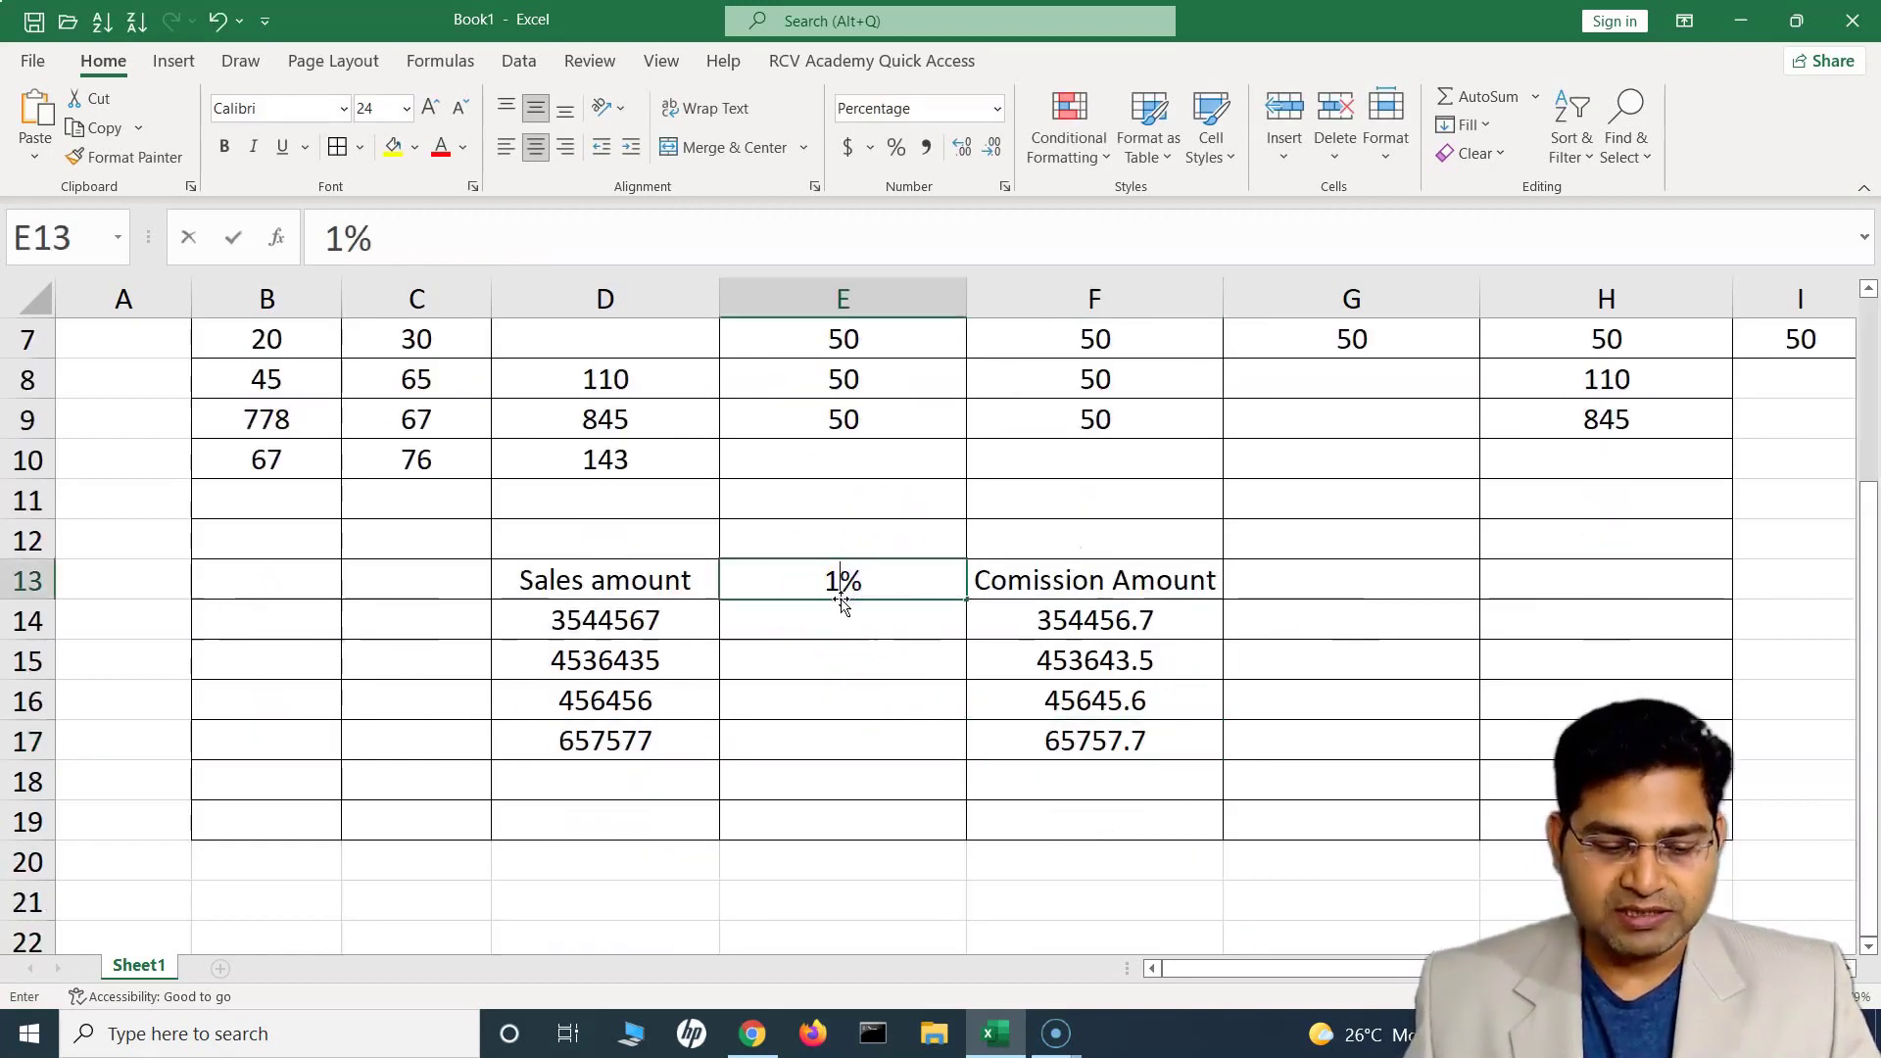
type("2")
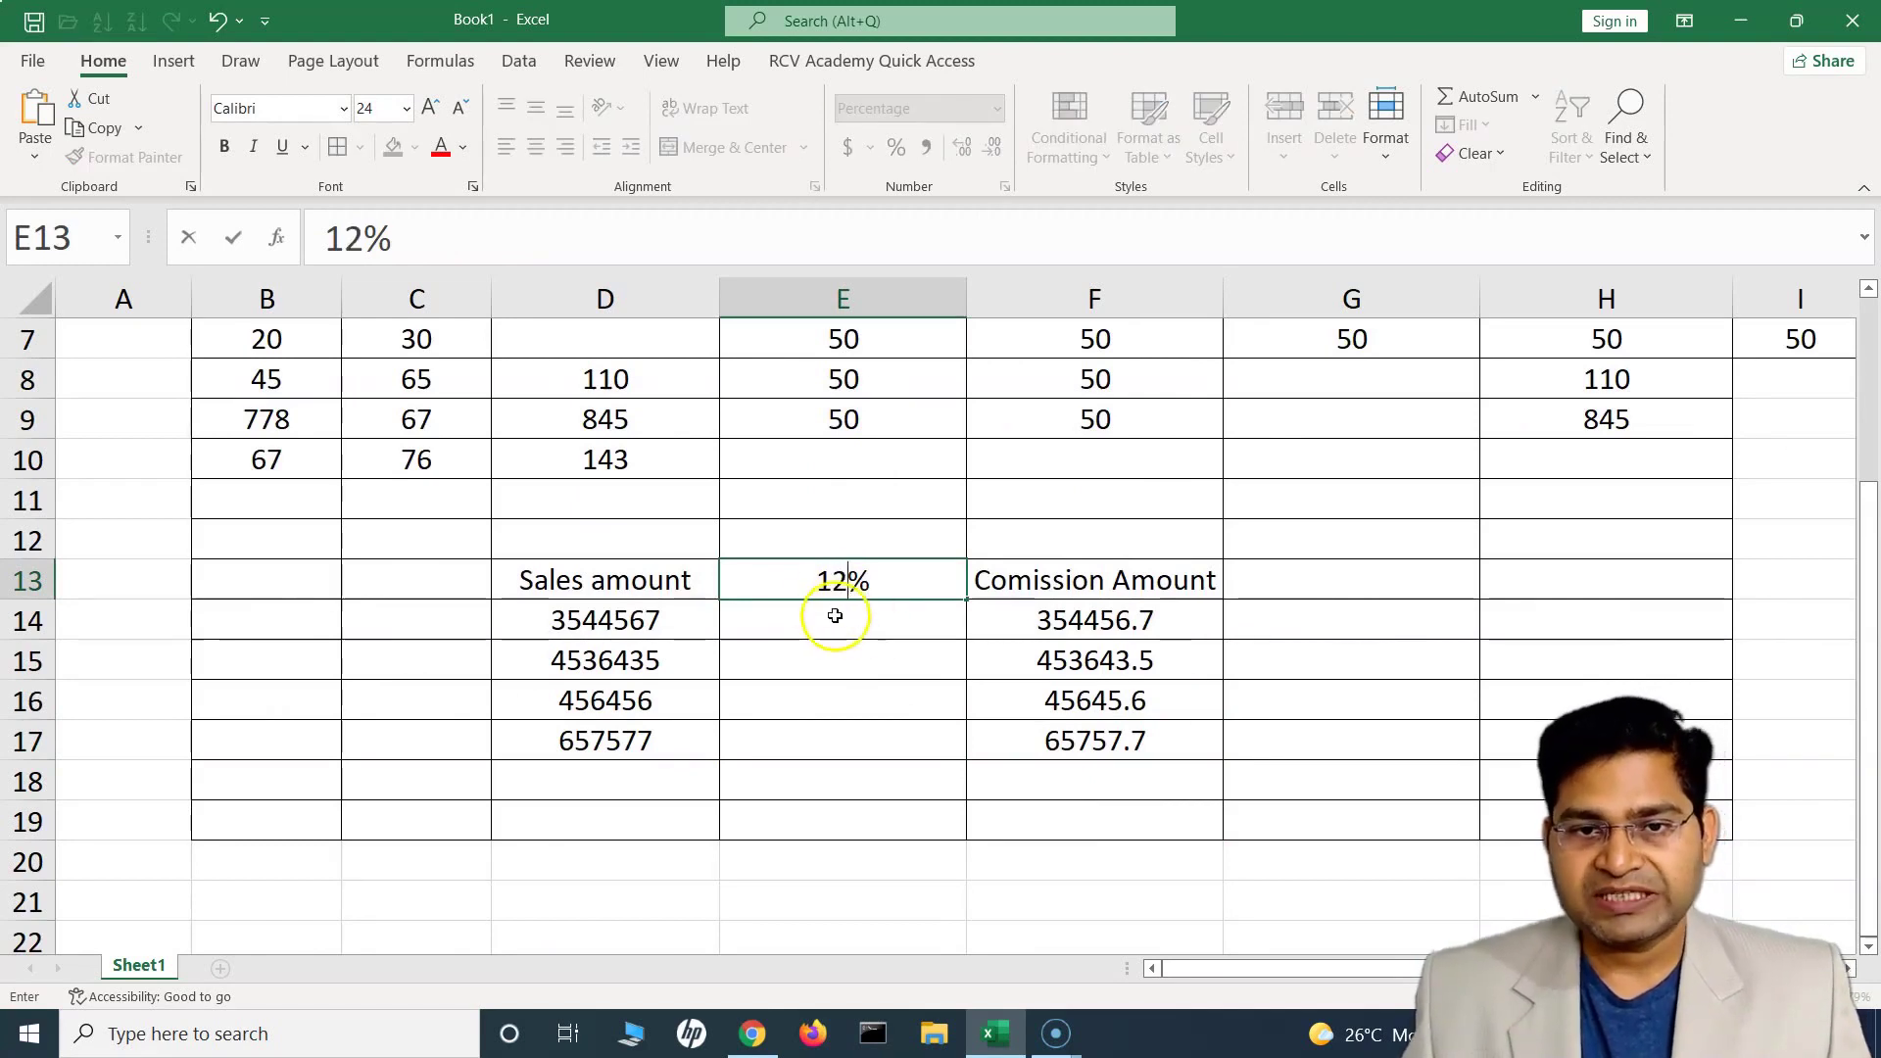
left_click(833, 625)
left_click_drag(1066, 619, 1088, 737)
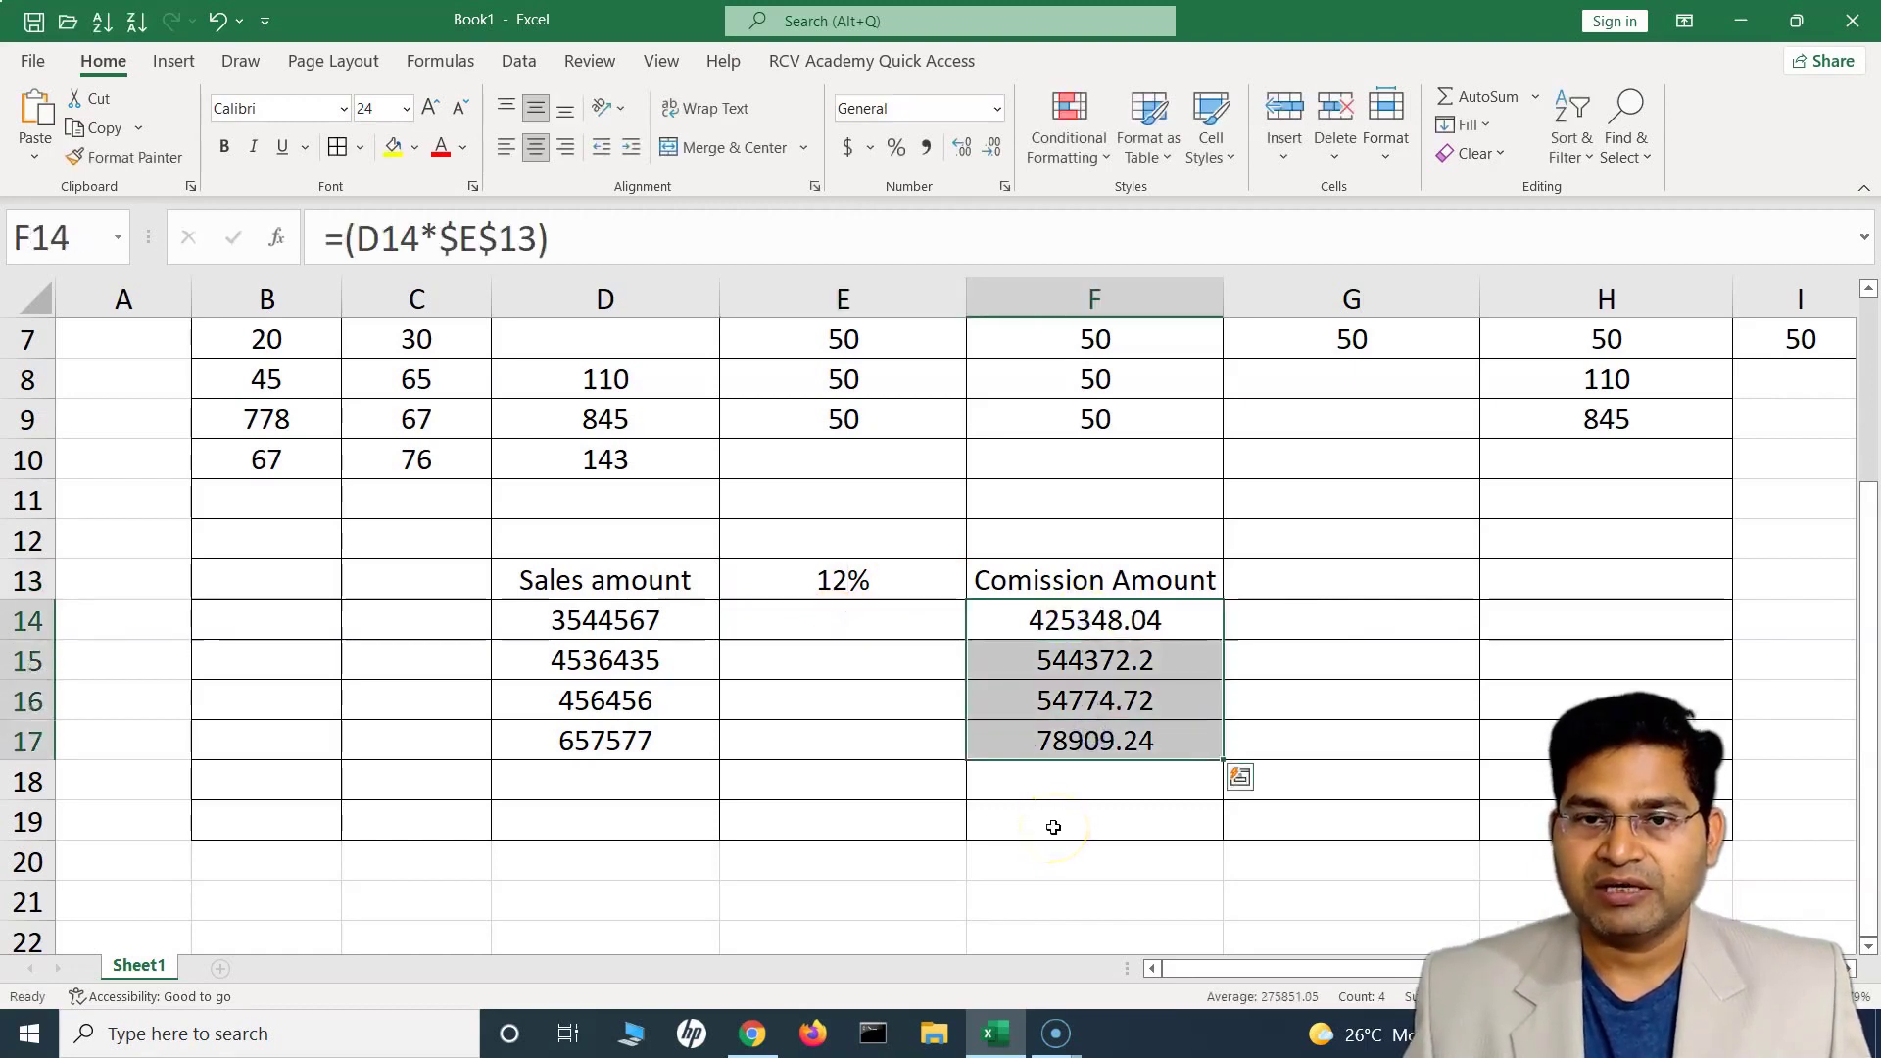
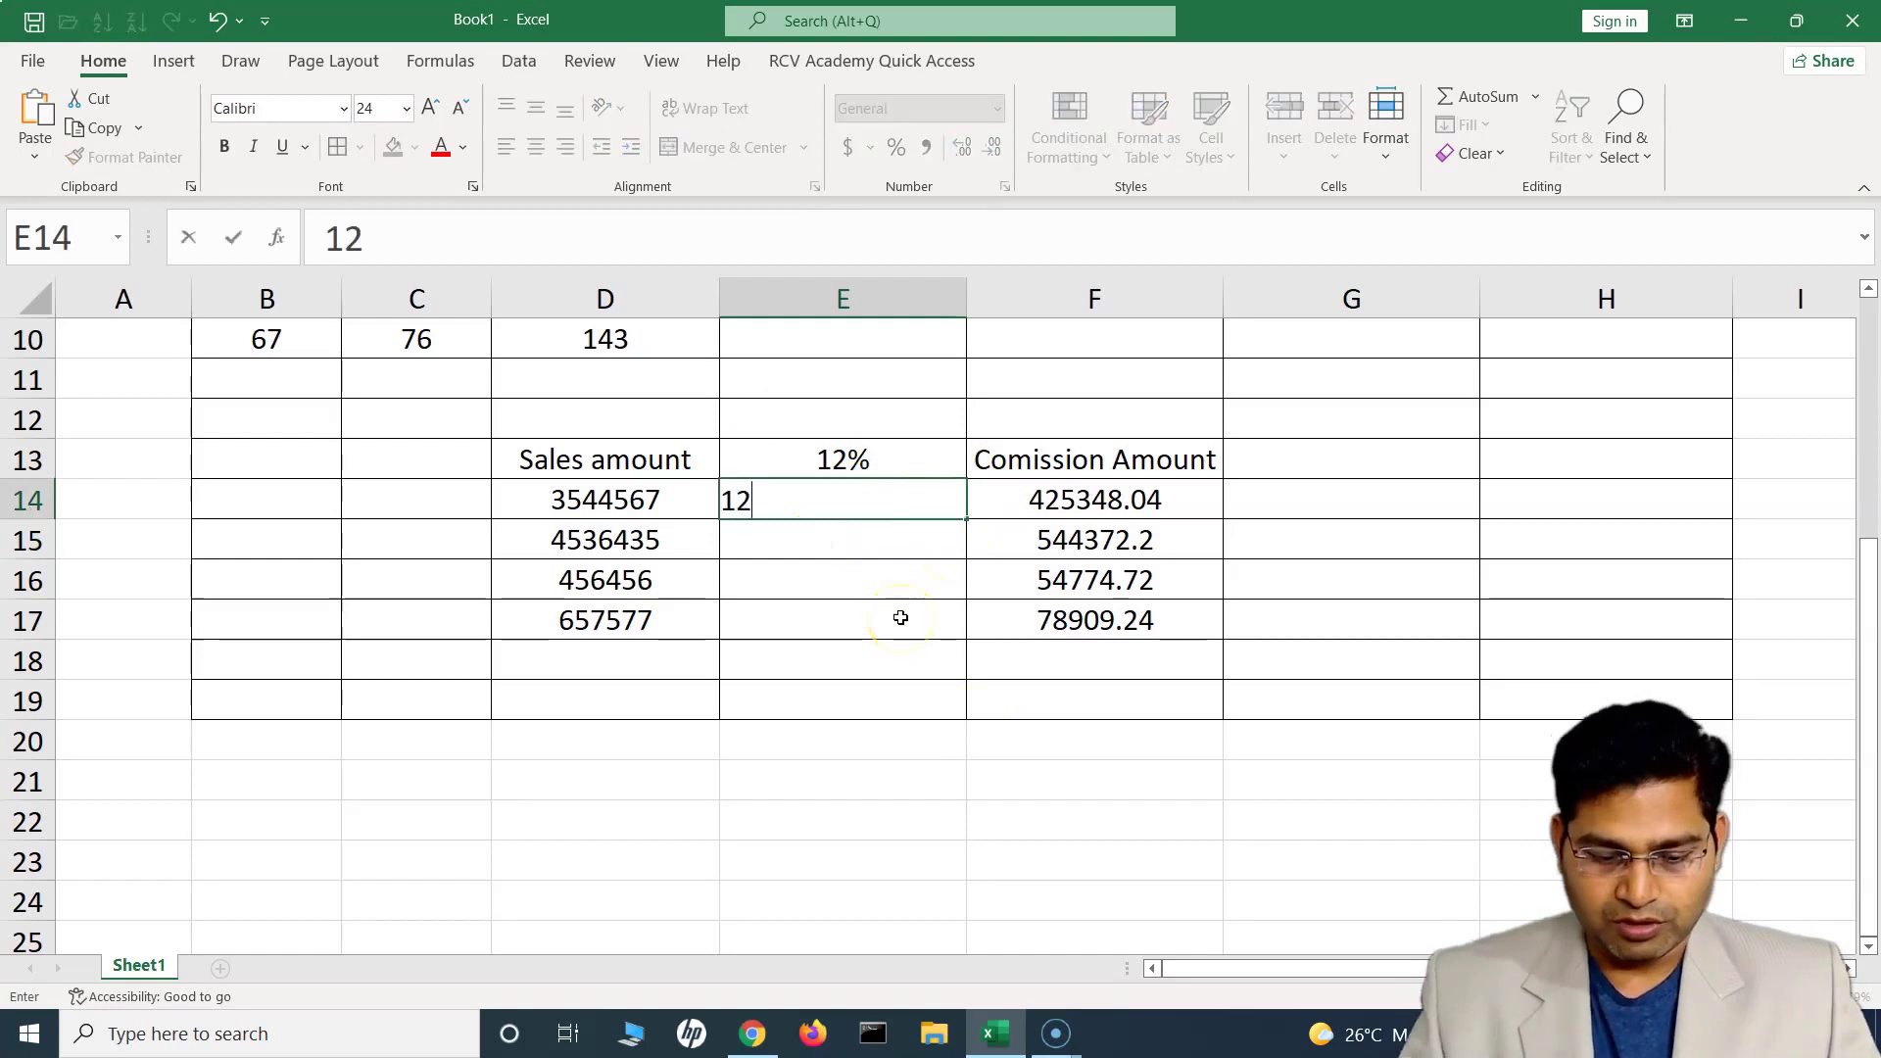
Enter 12% in cell E14 and fill it down to E17 beside the sales amounts.
key("Return")
left_click(878, 514)
left_click_drag(965, 519, 952, 632)
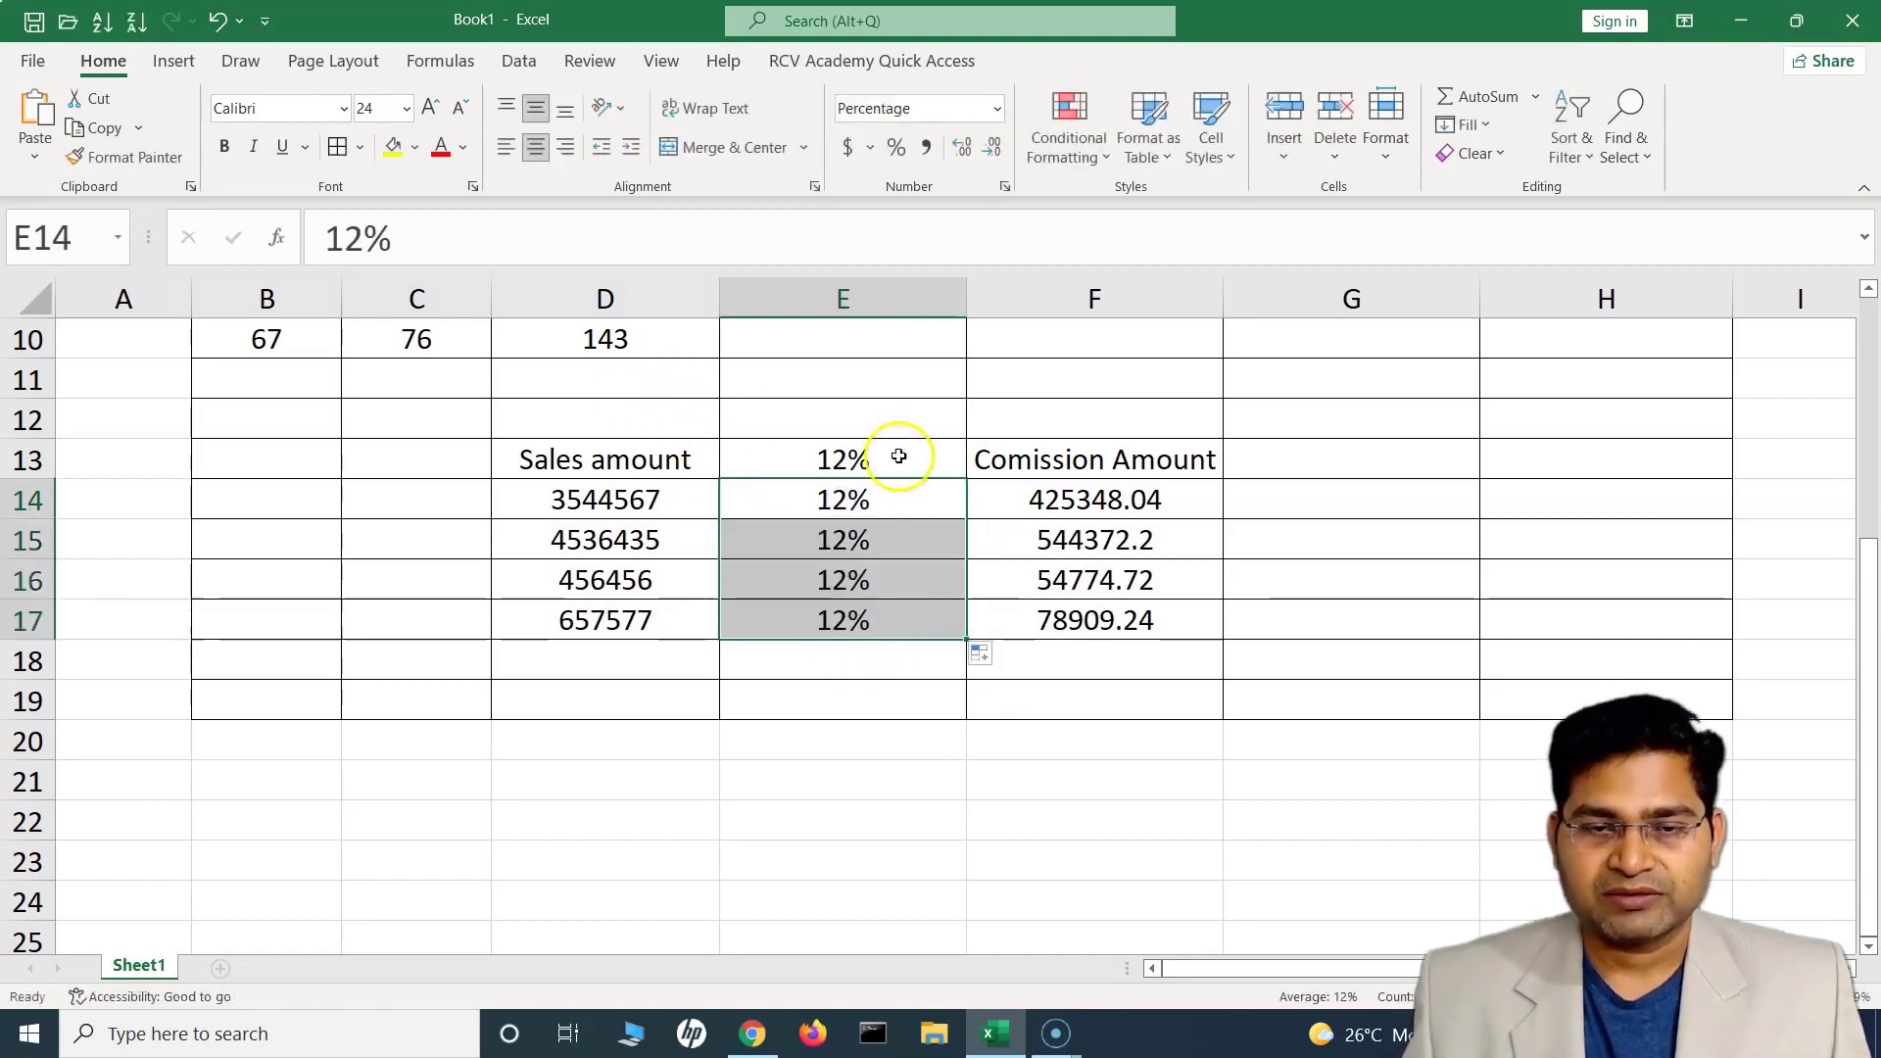
Change the commission formula in F14 to =(D14*E14), using the rate beside the sales amount.
left_click(1039, 502)
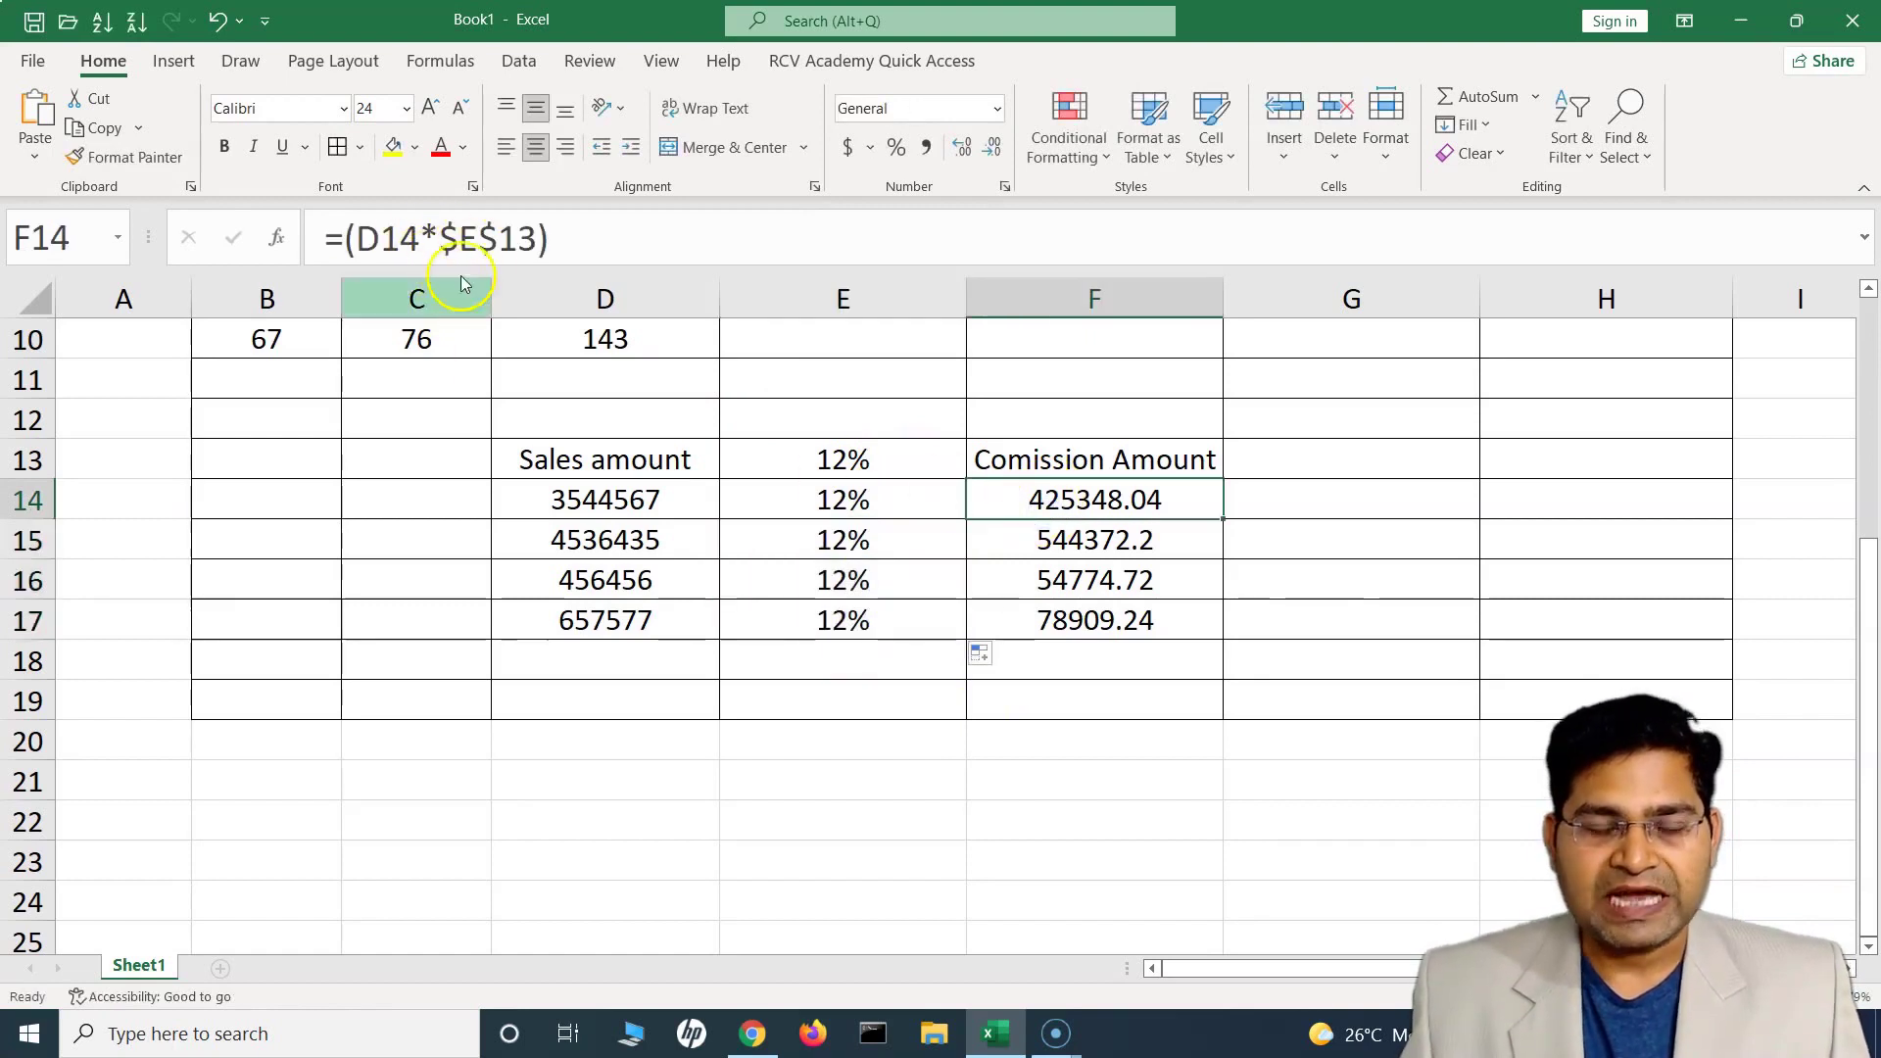
scroll(812, 723, "up", 3)
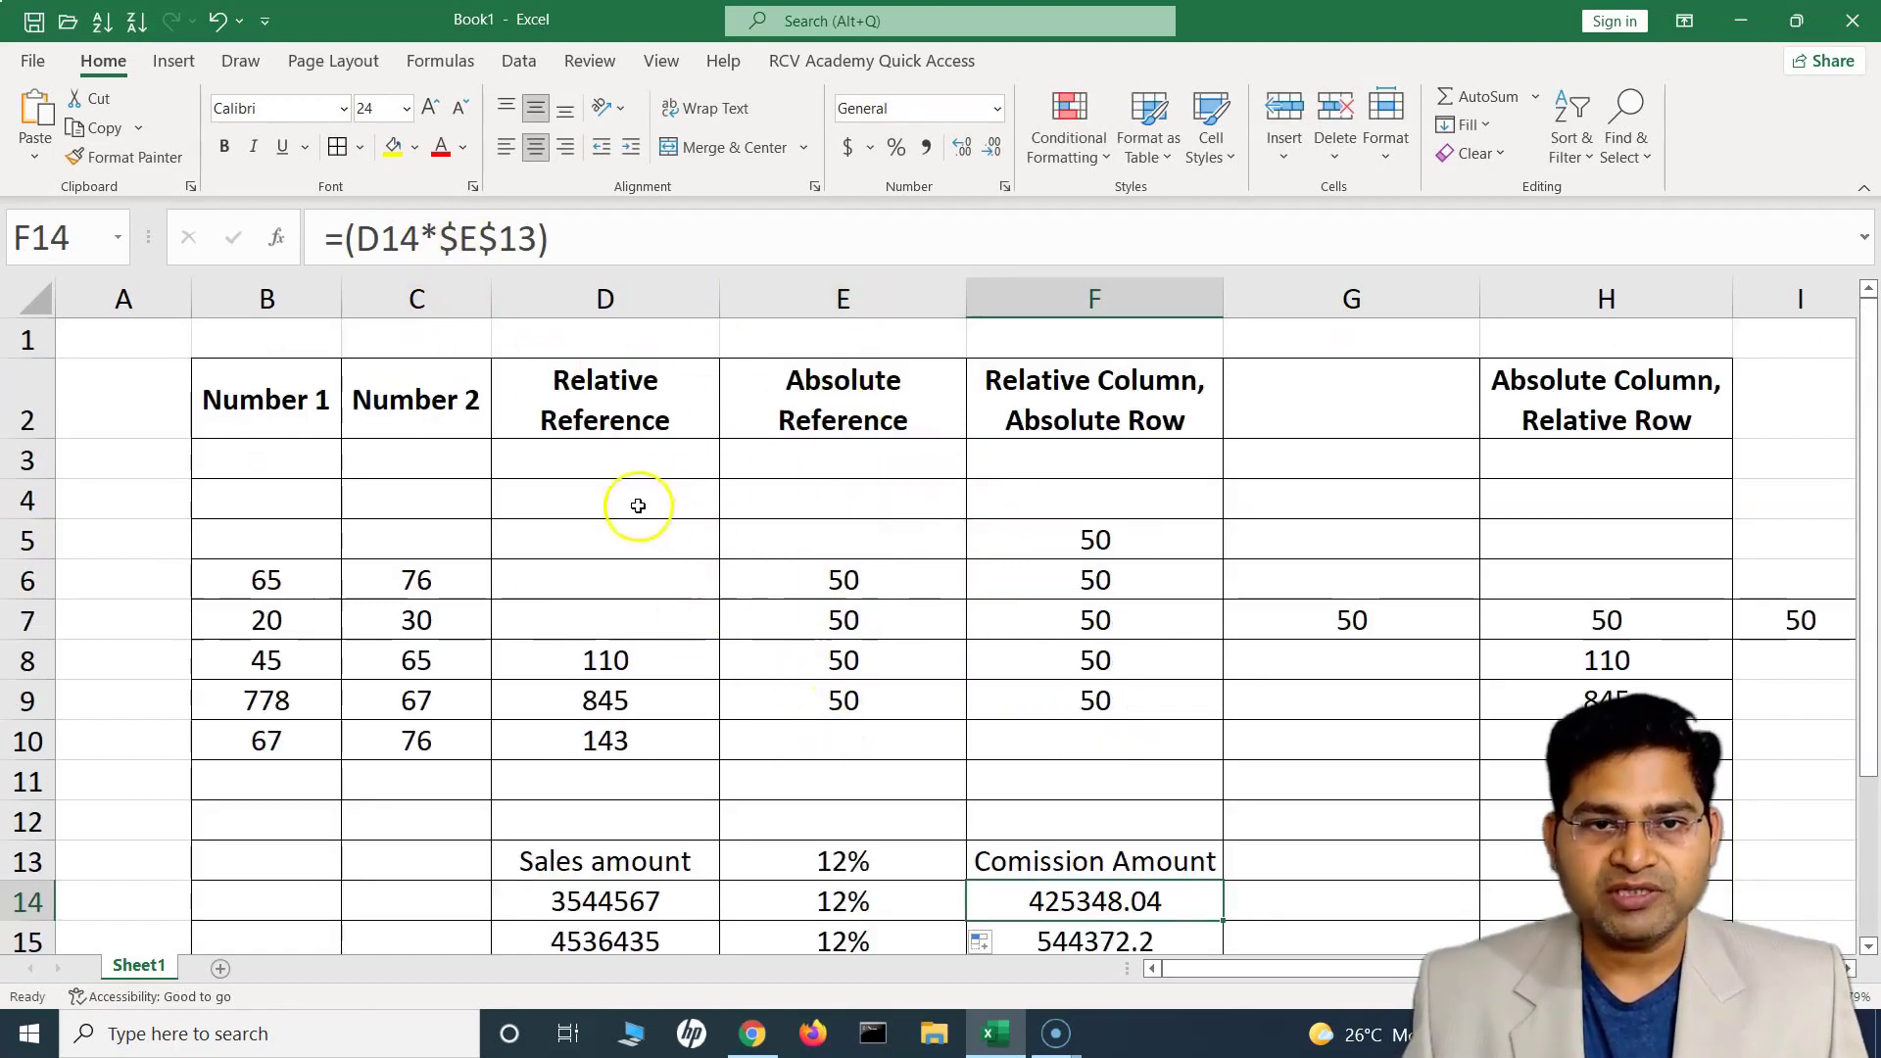
scroll(736, 752, "down", 1)
scroll(736, 752, "down", 1)
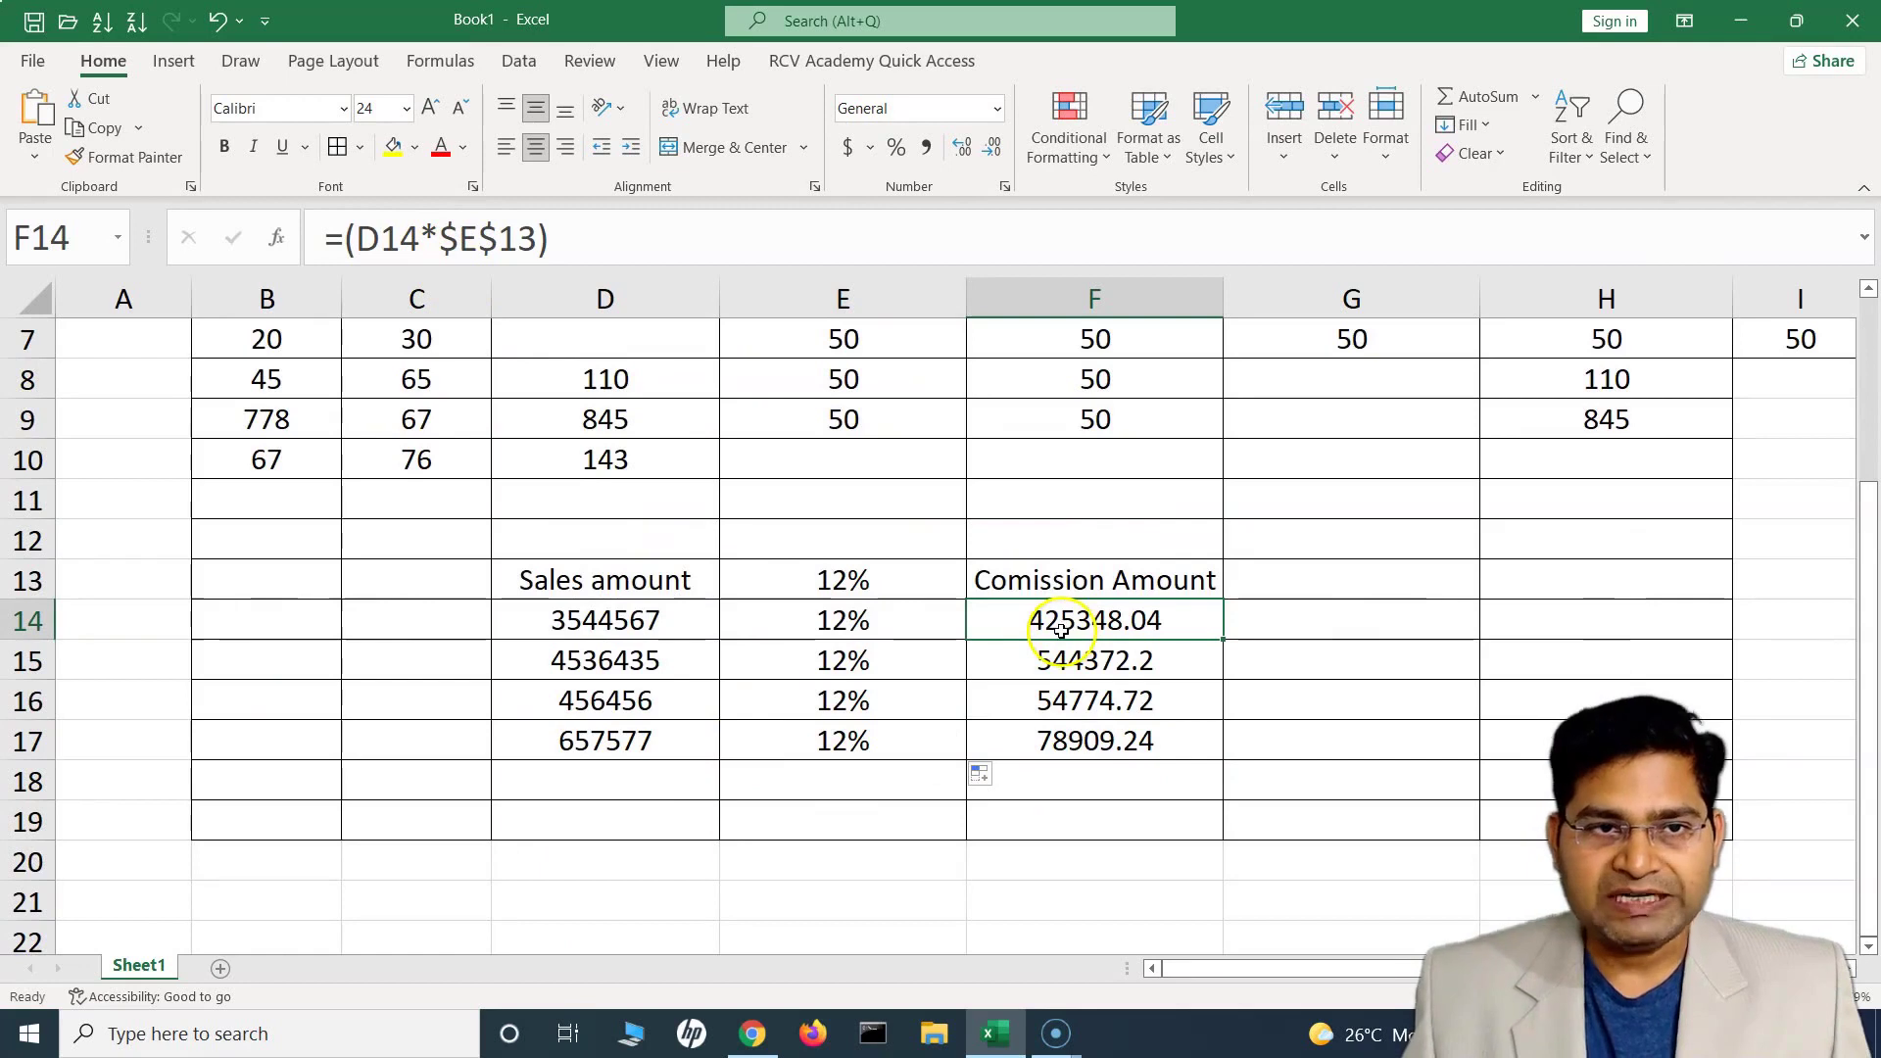
double_click(464, 228)
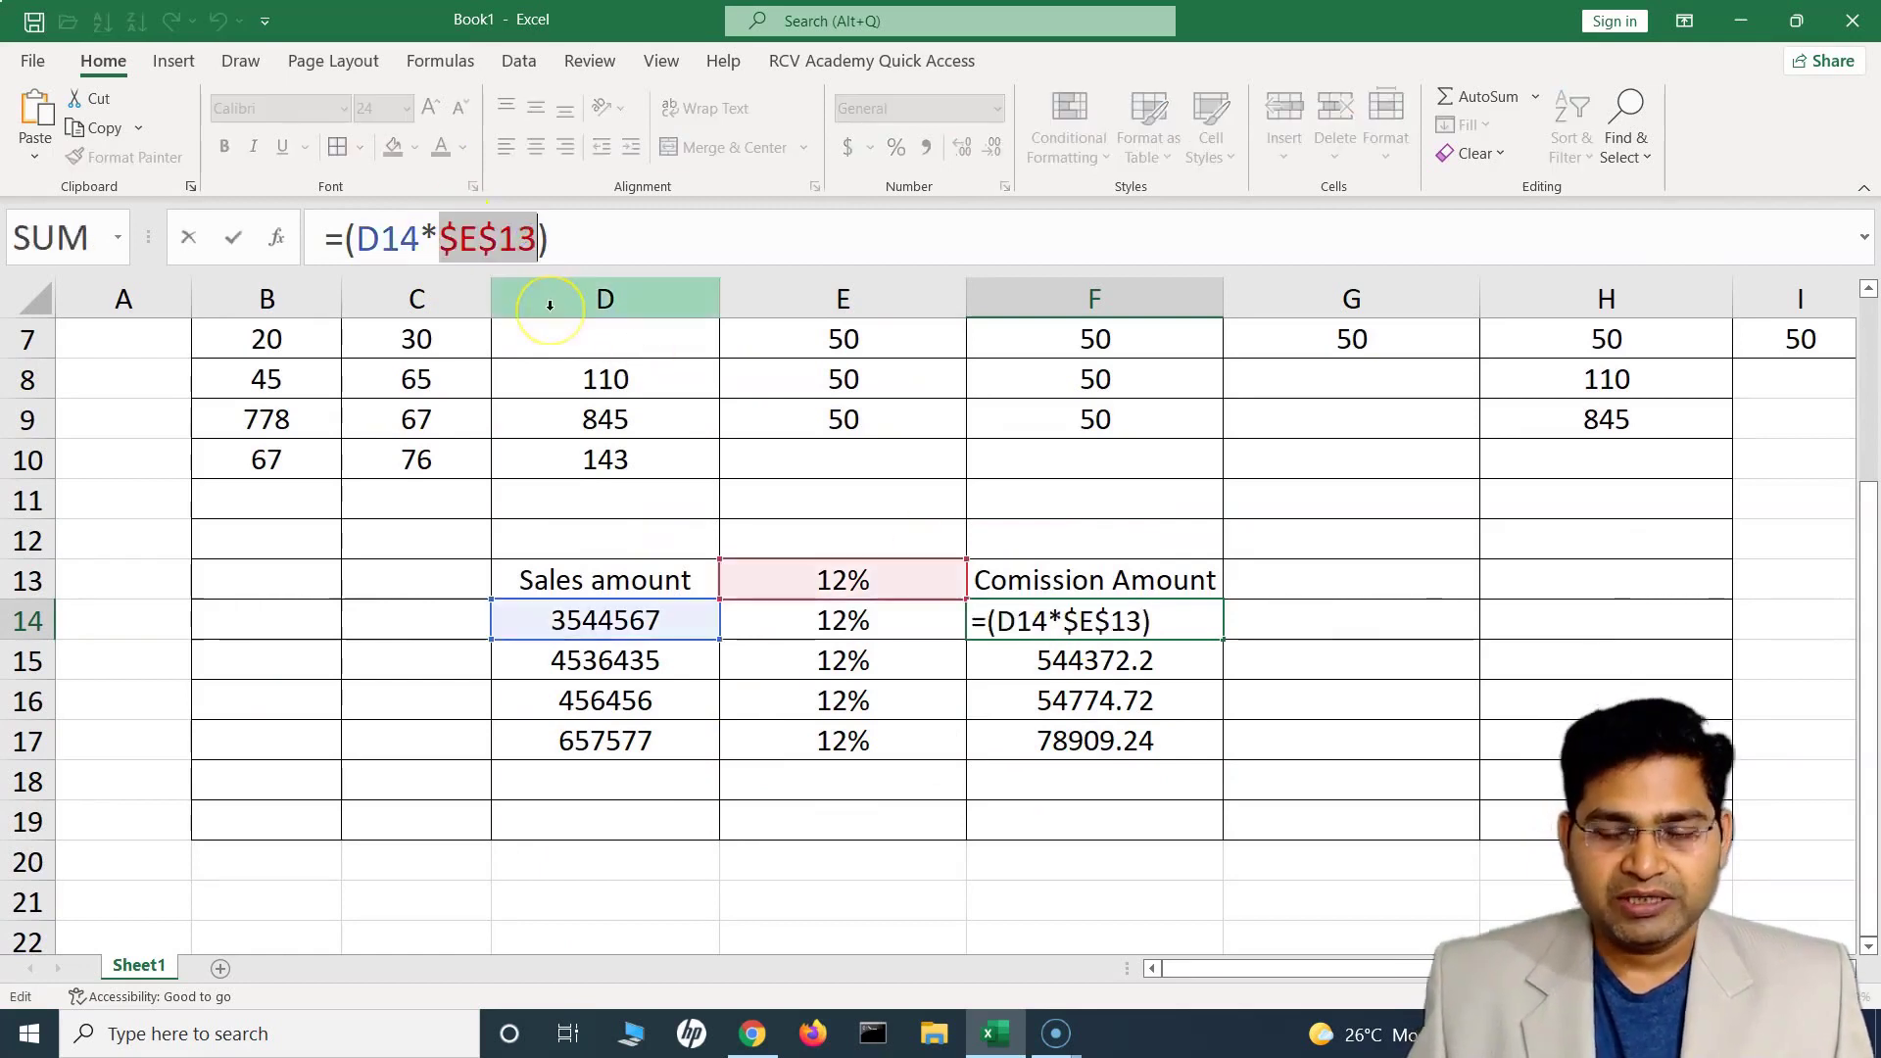
key("BackSpace")
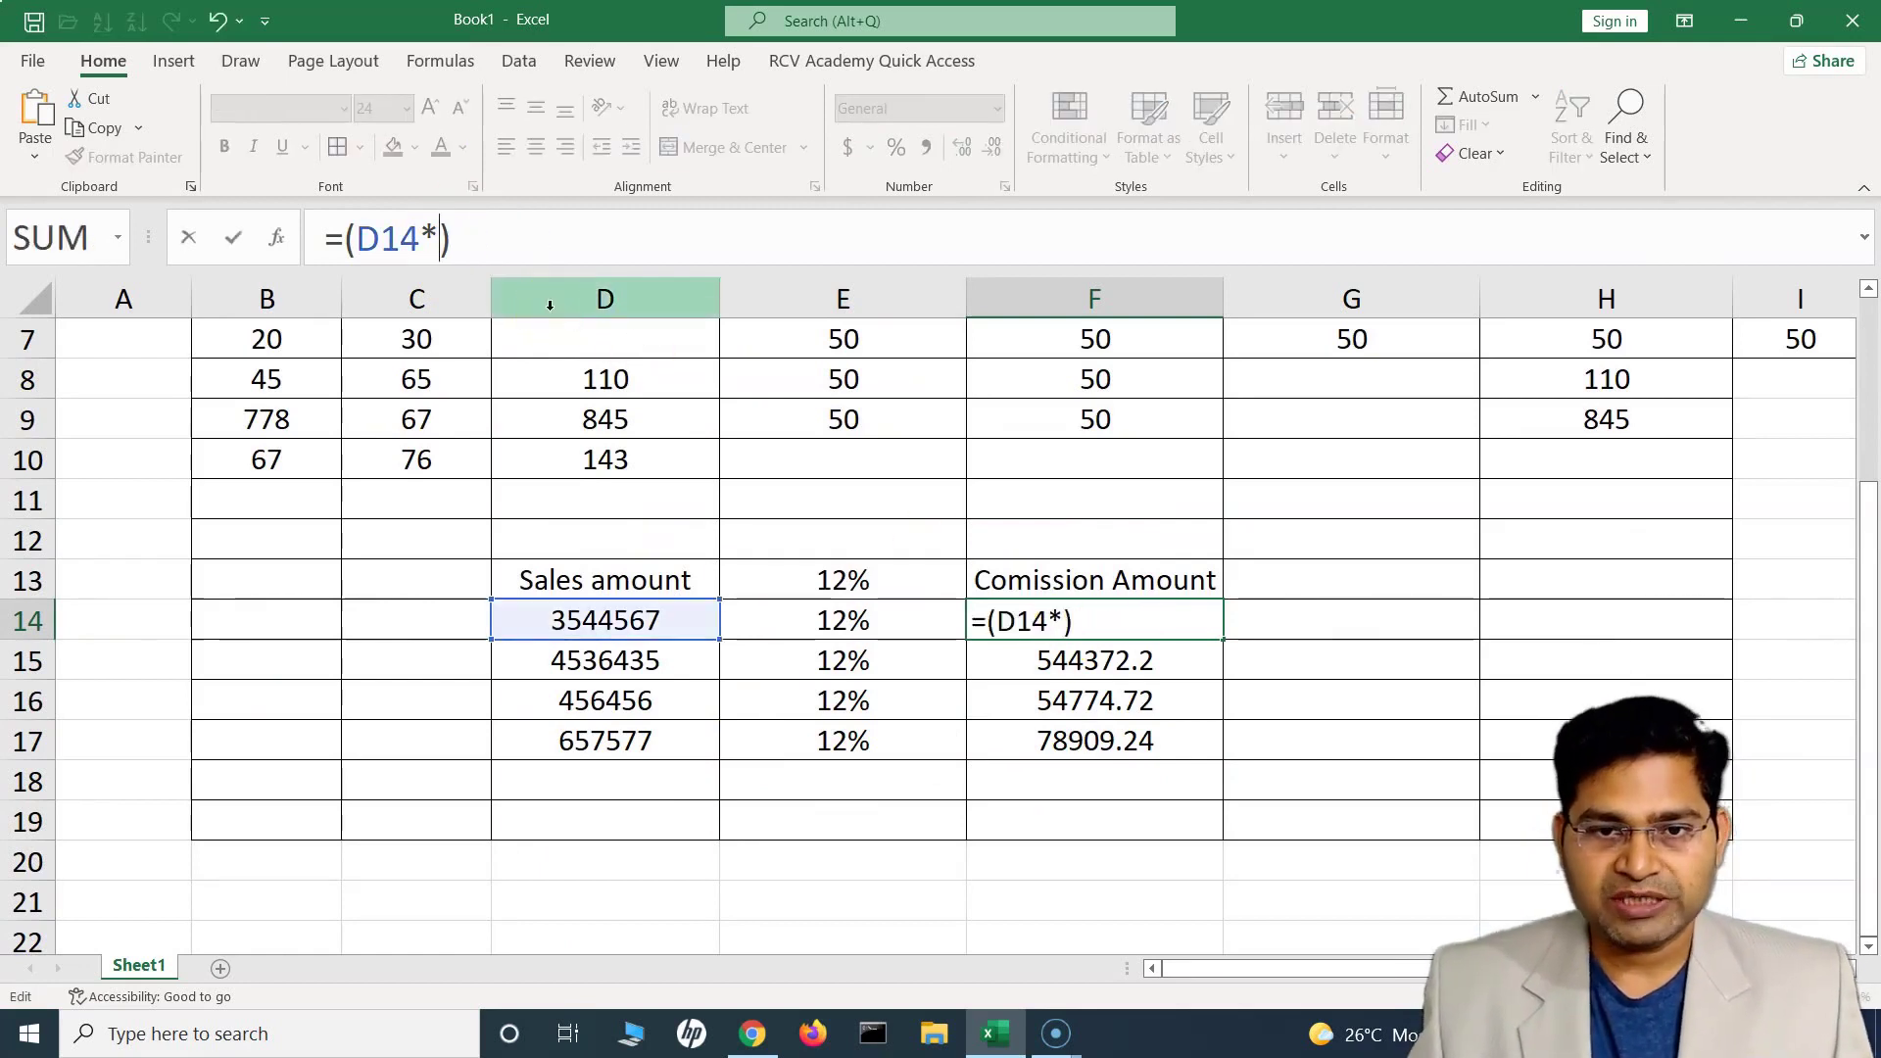
left_click(889, 621)
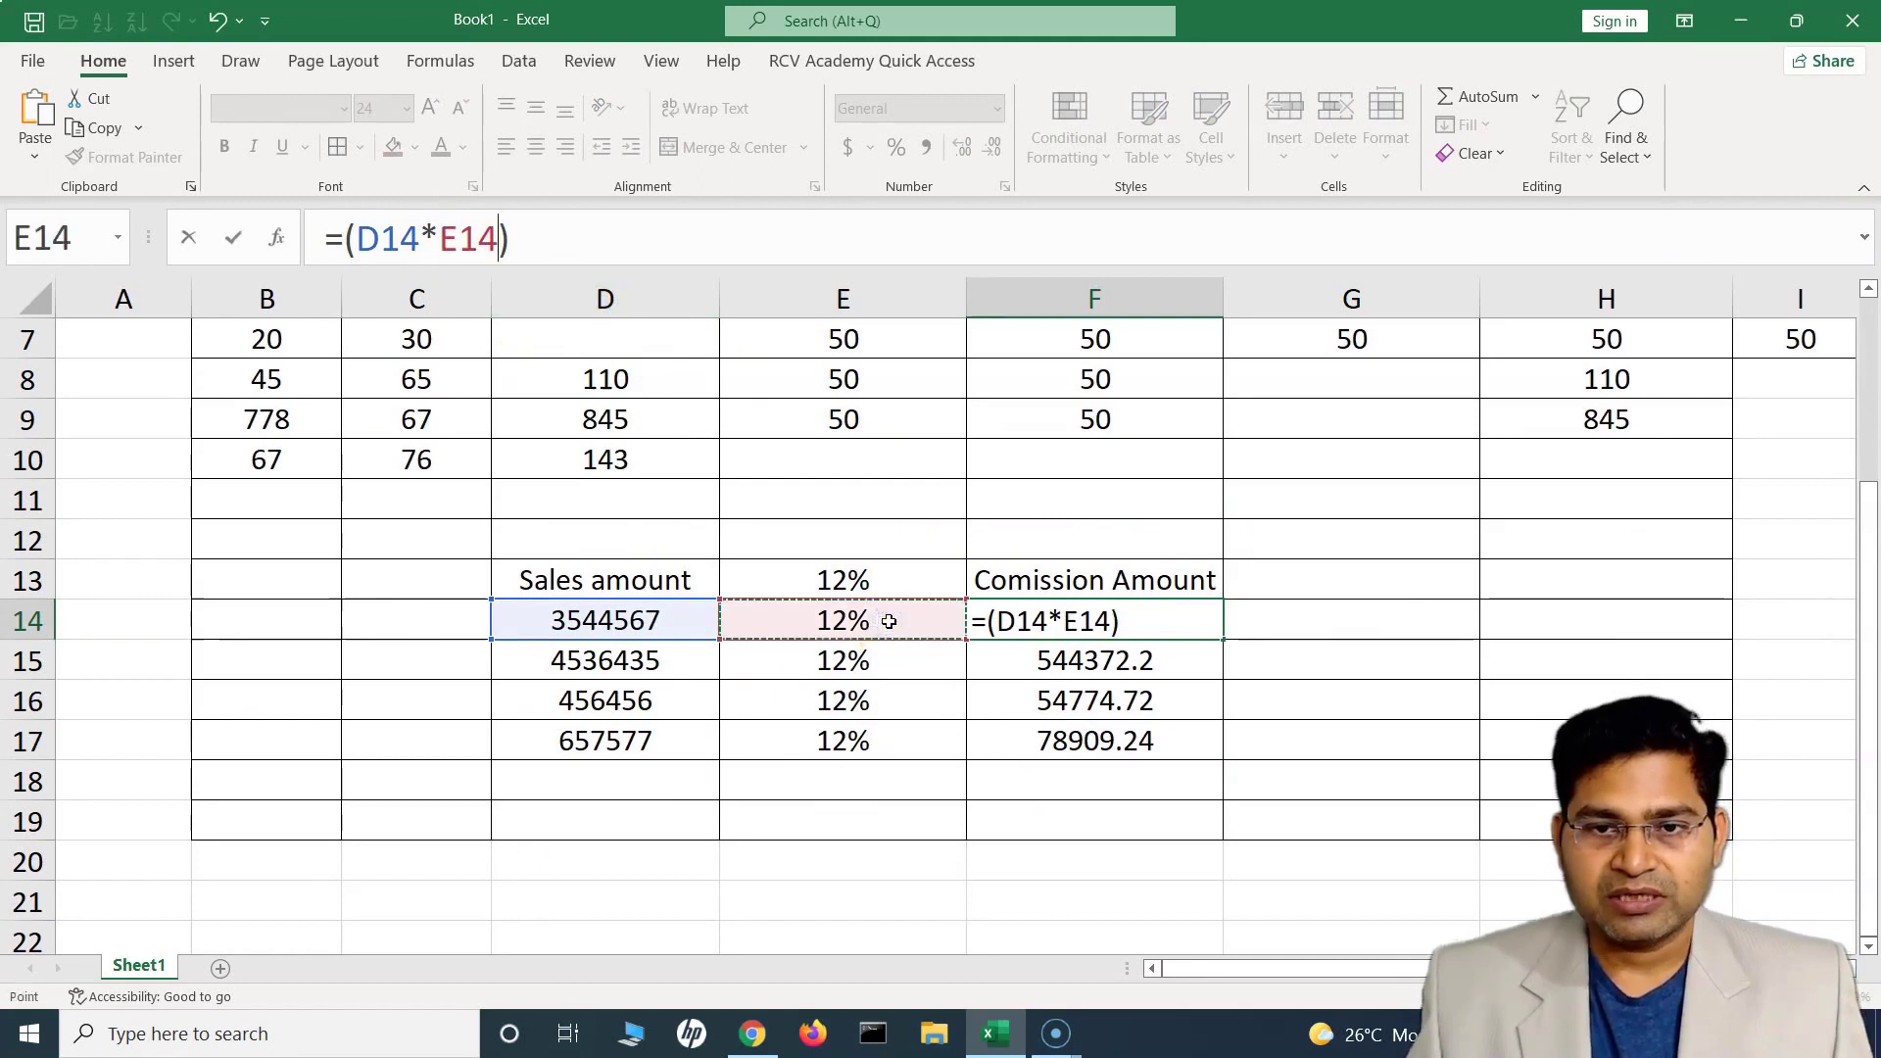
left_click(1016, 659)
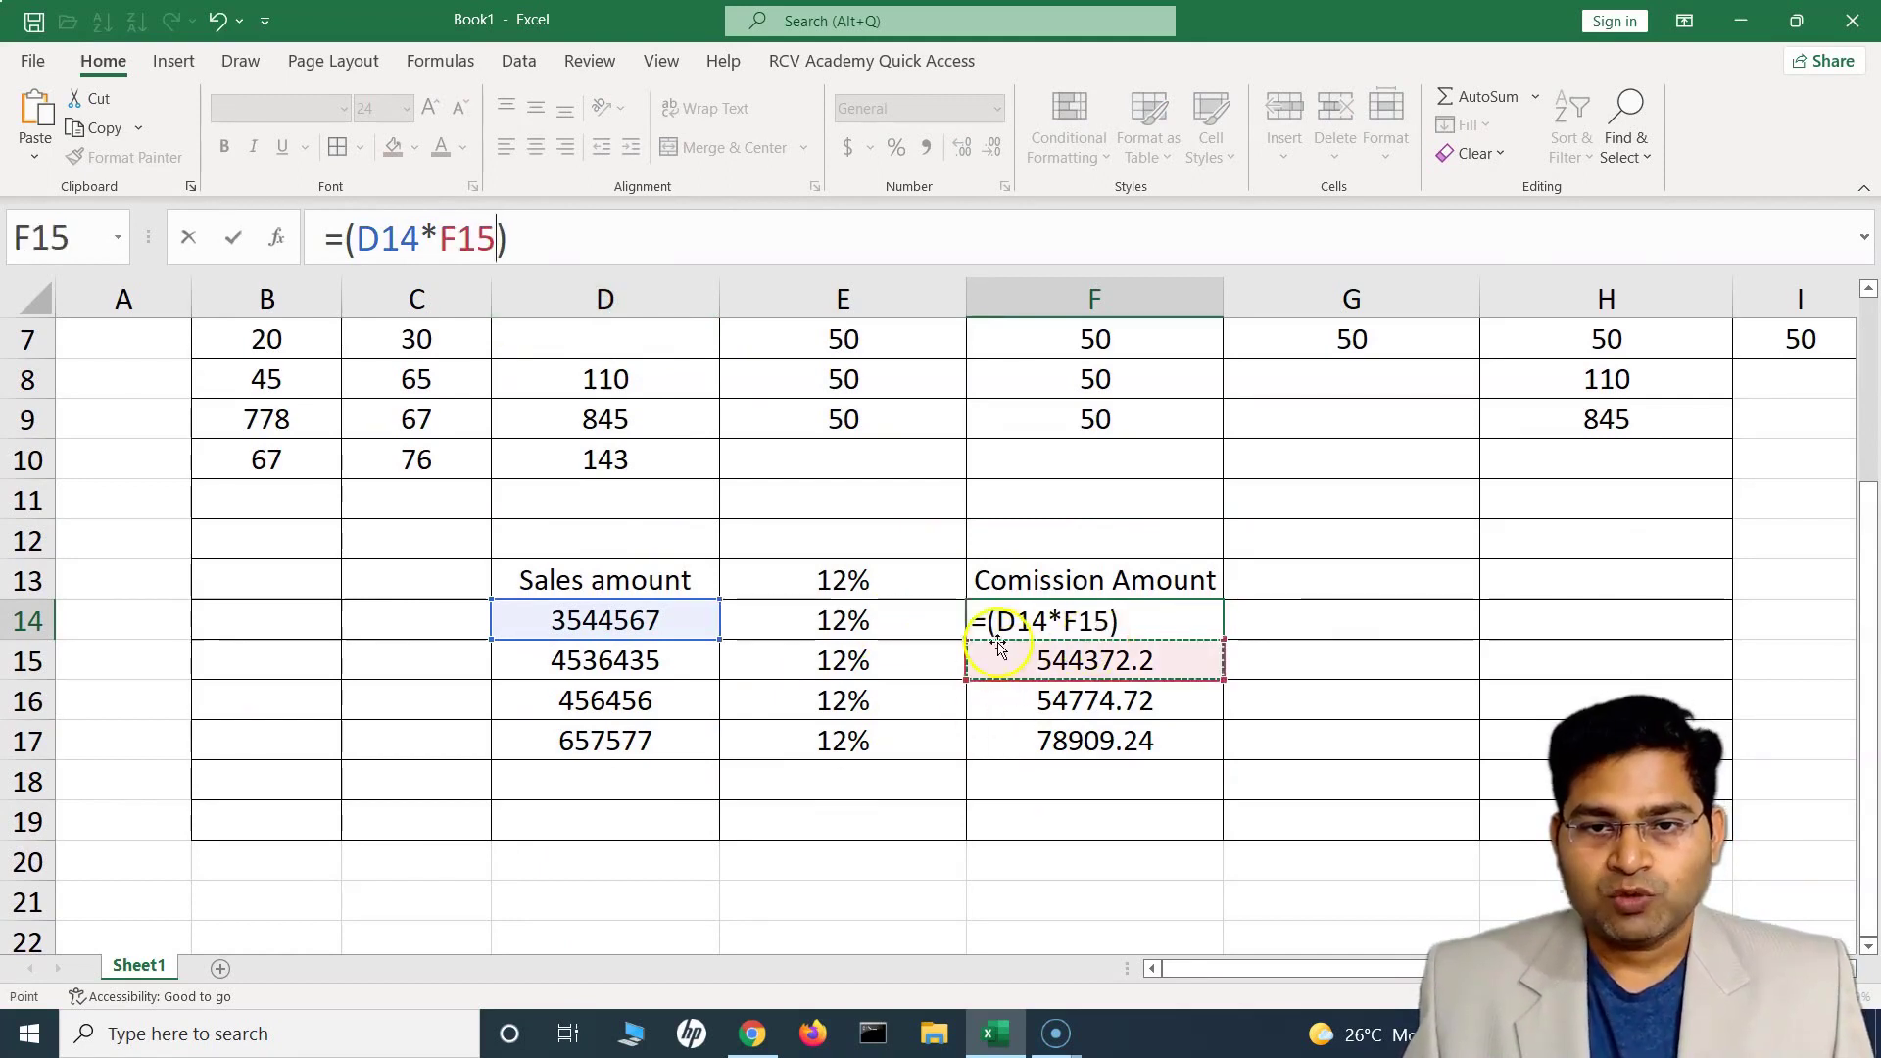
left_click(1070, 621)
key("ctrl+z")
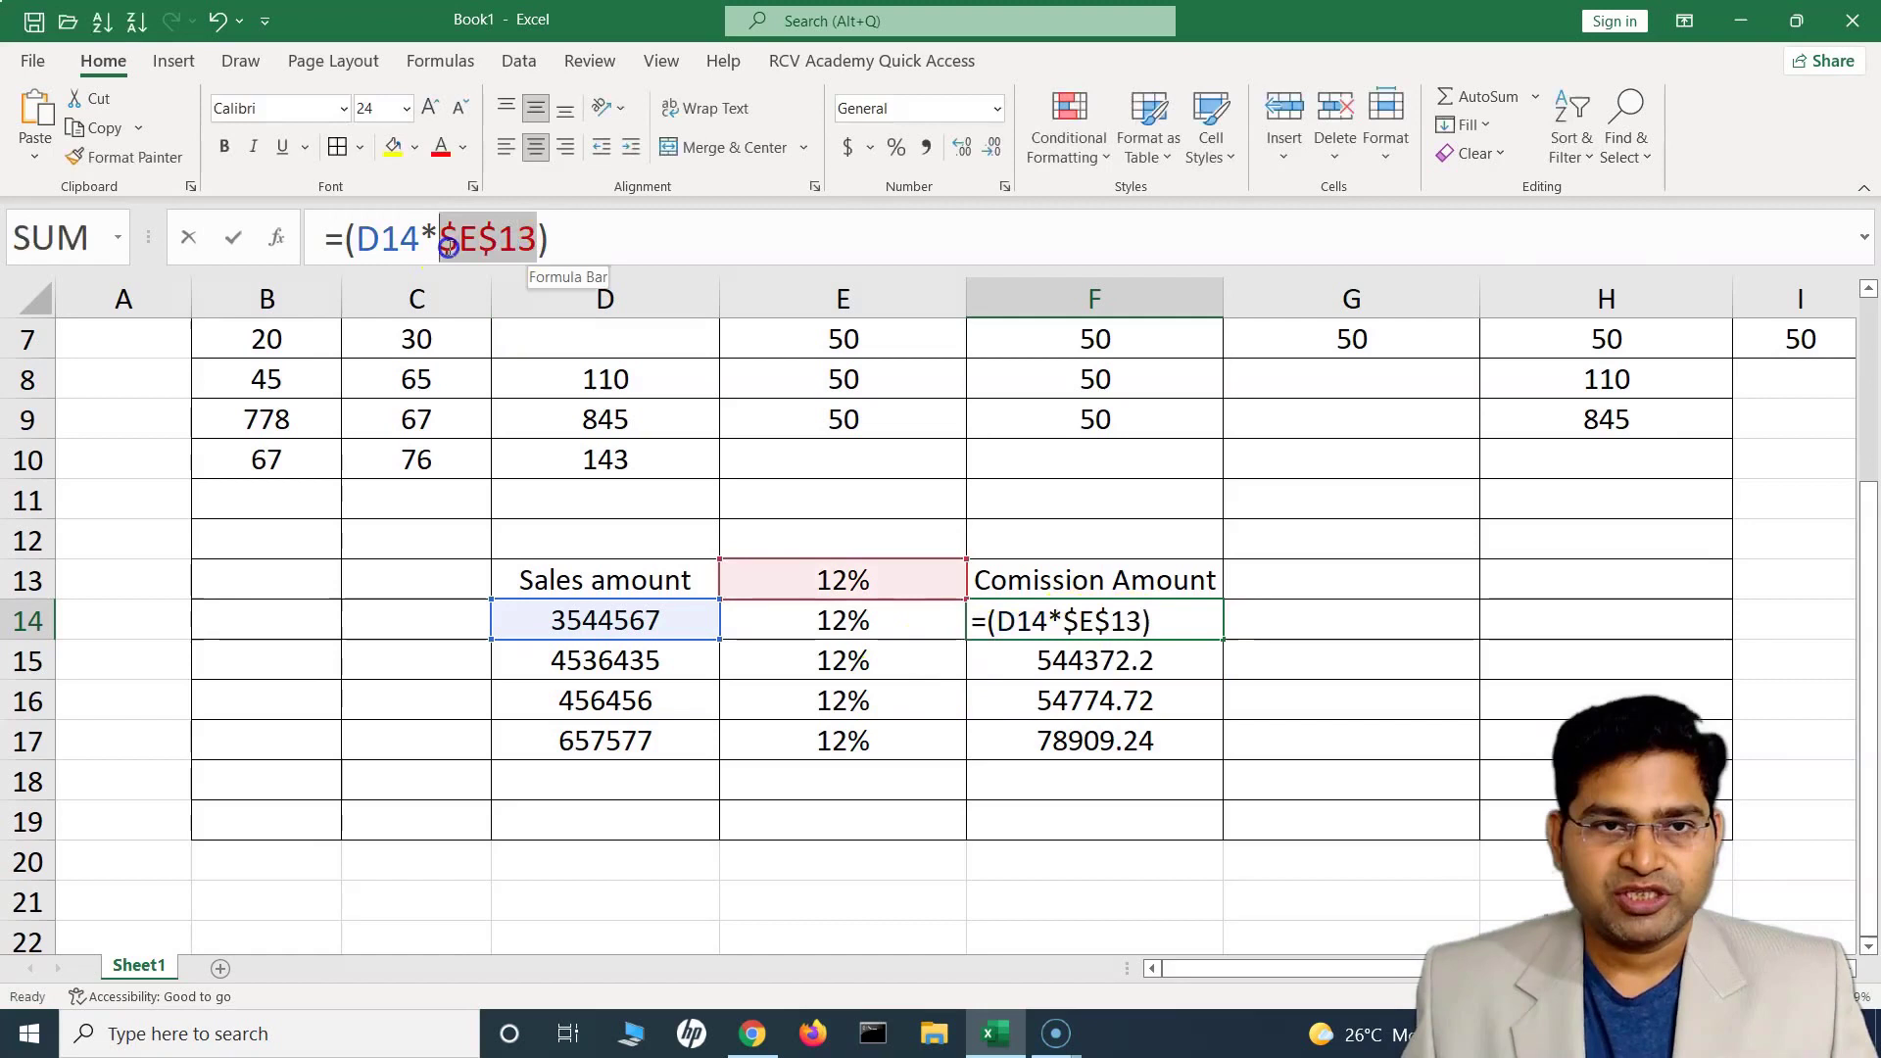
key("Return")
left_click(1215, 635)
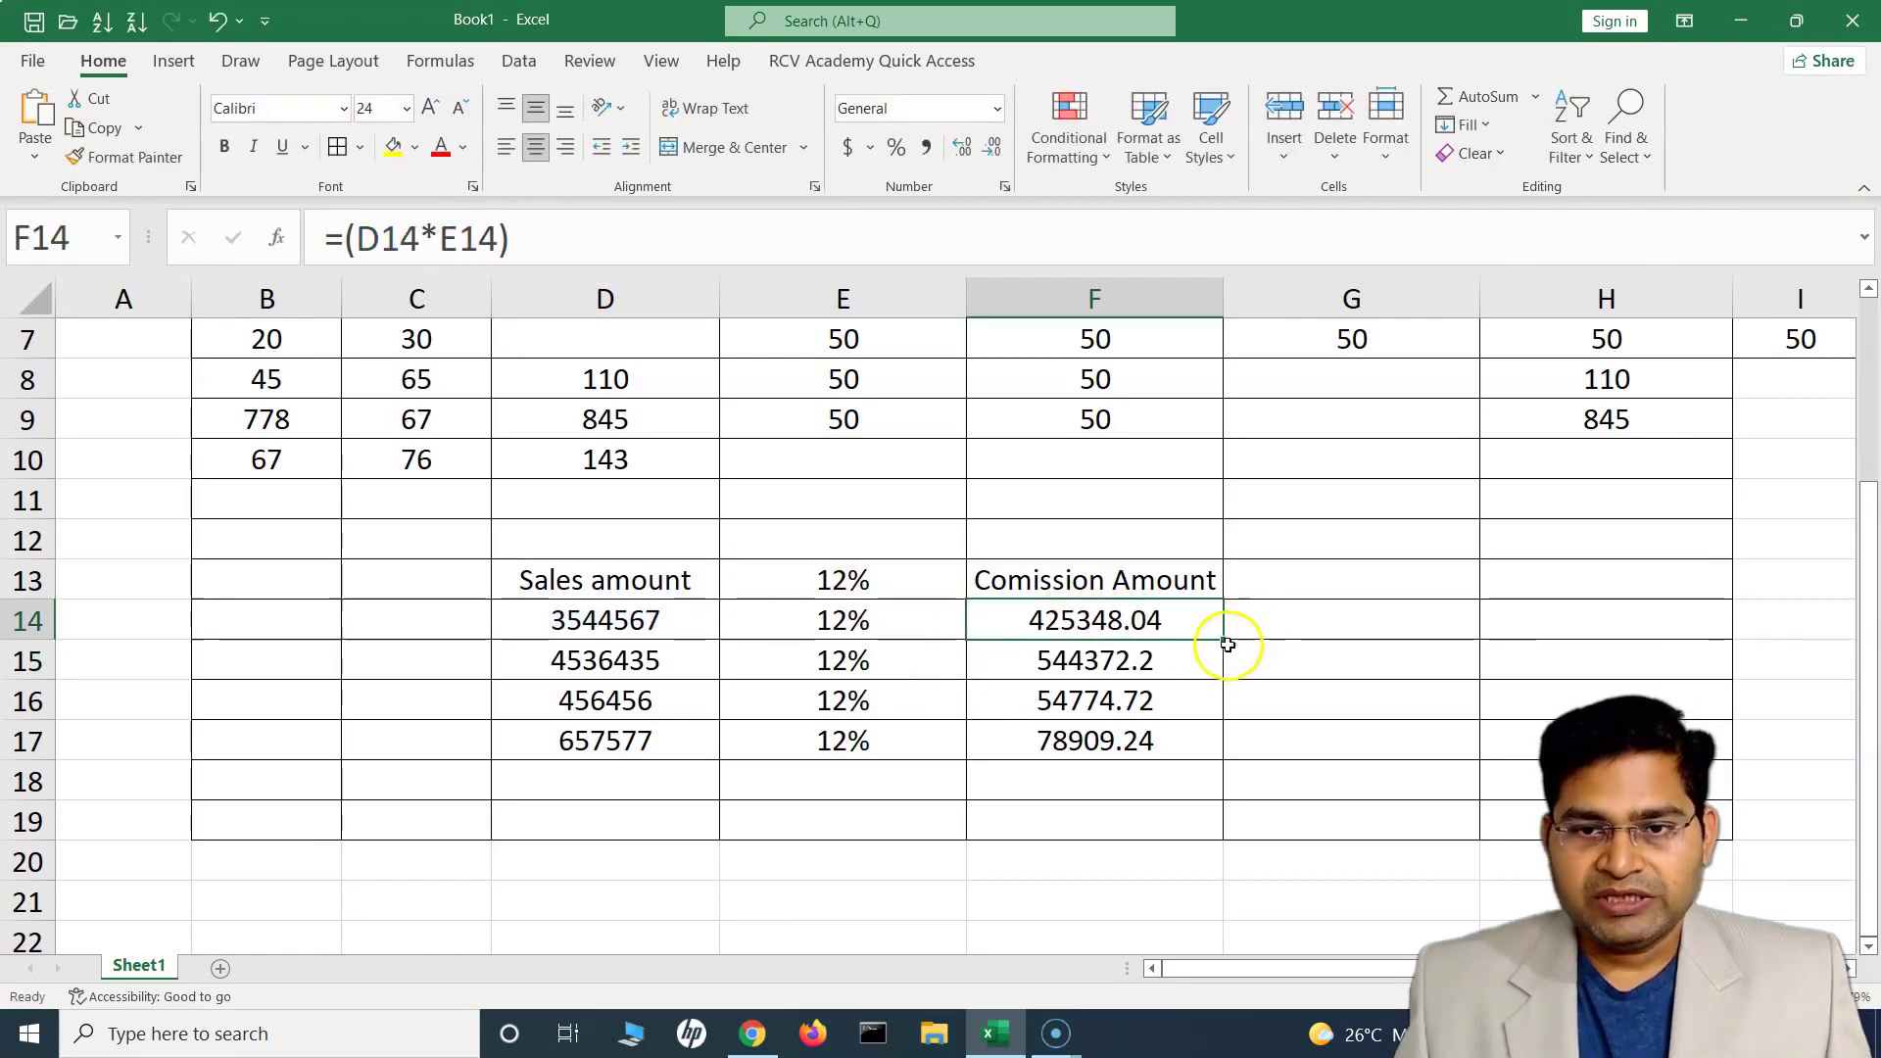
Fill the relative-reference commission formula from F14 down to F17 and check the copied formulas.
left_click_drag(1215, 635, 1173, 740)
left_click(1173, 662)
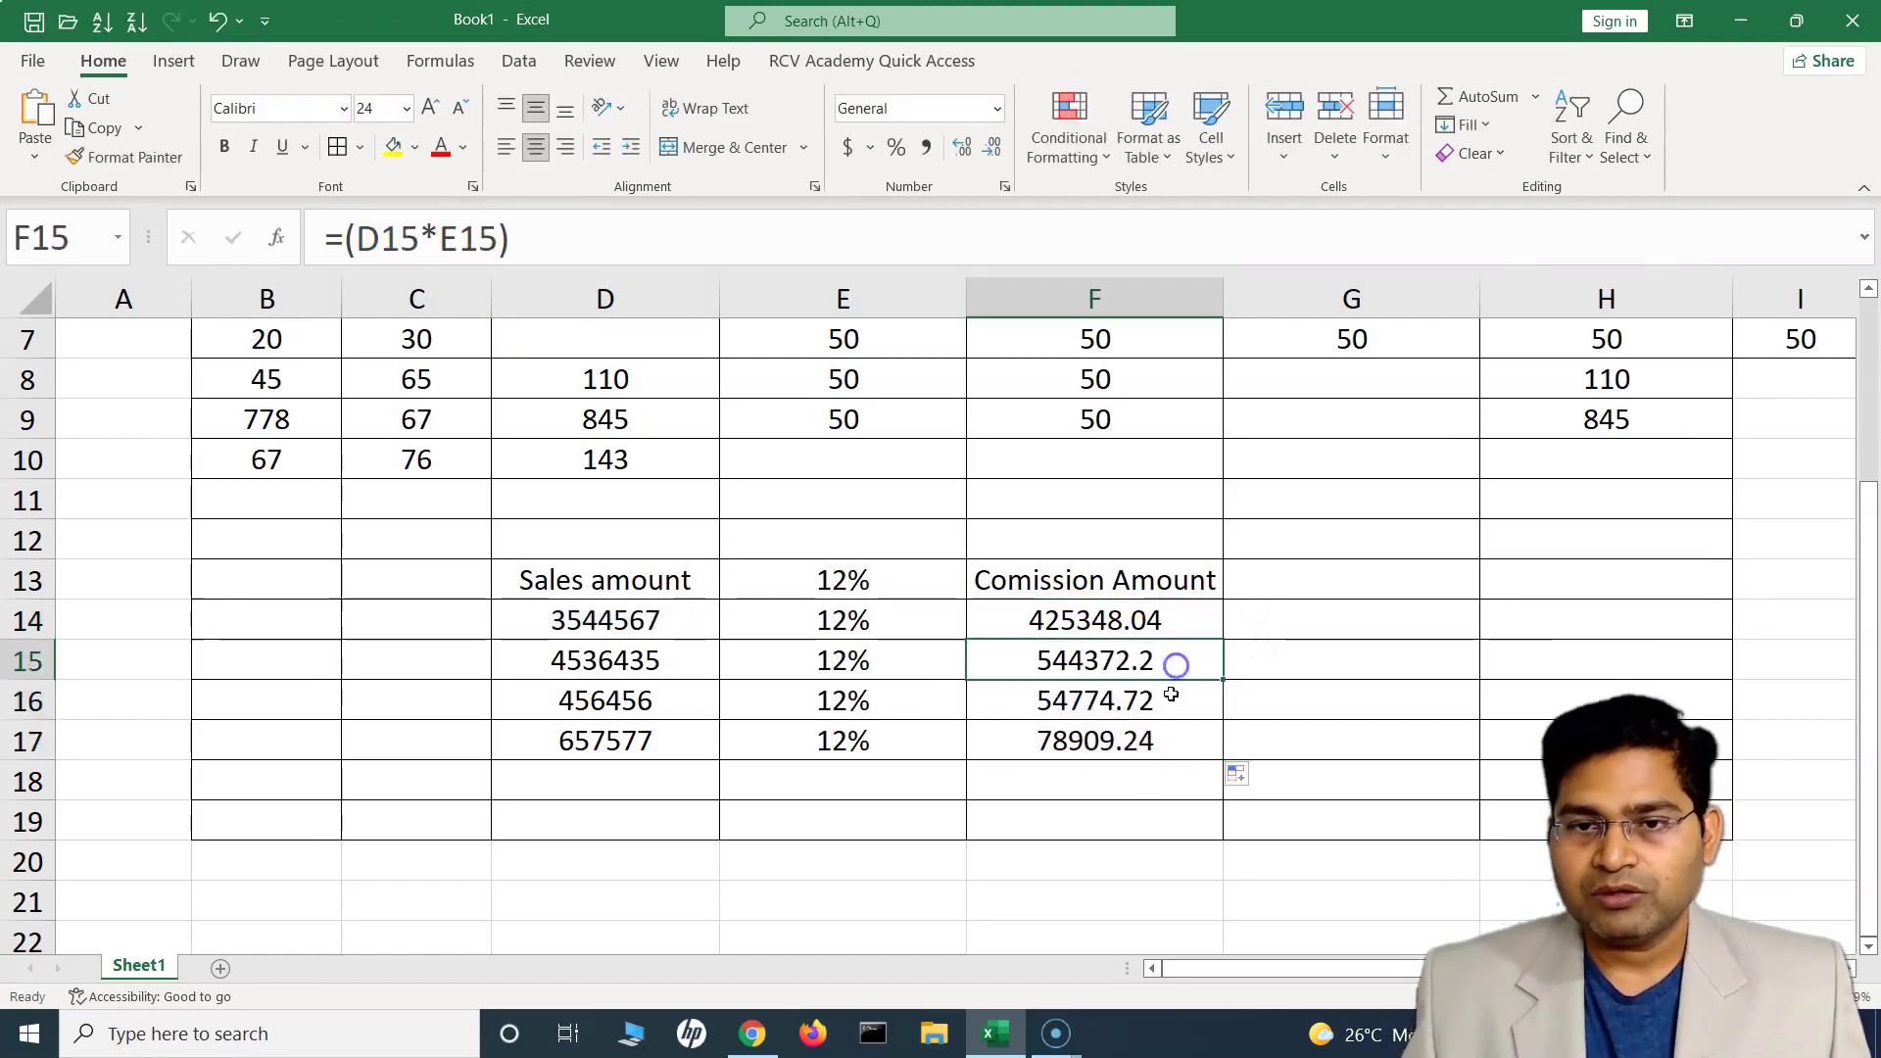
left_click(1164, 702)
left_click(1152, 740)
scroll(971, 708, "up", 1)
scroll(972, 708, "up", 1)
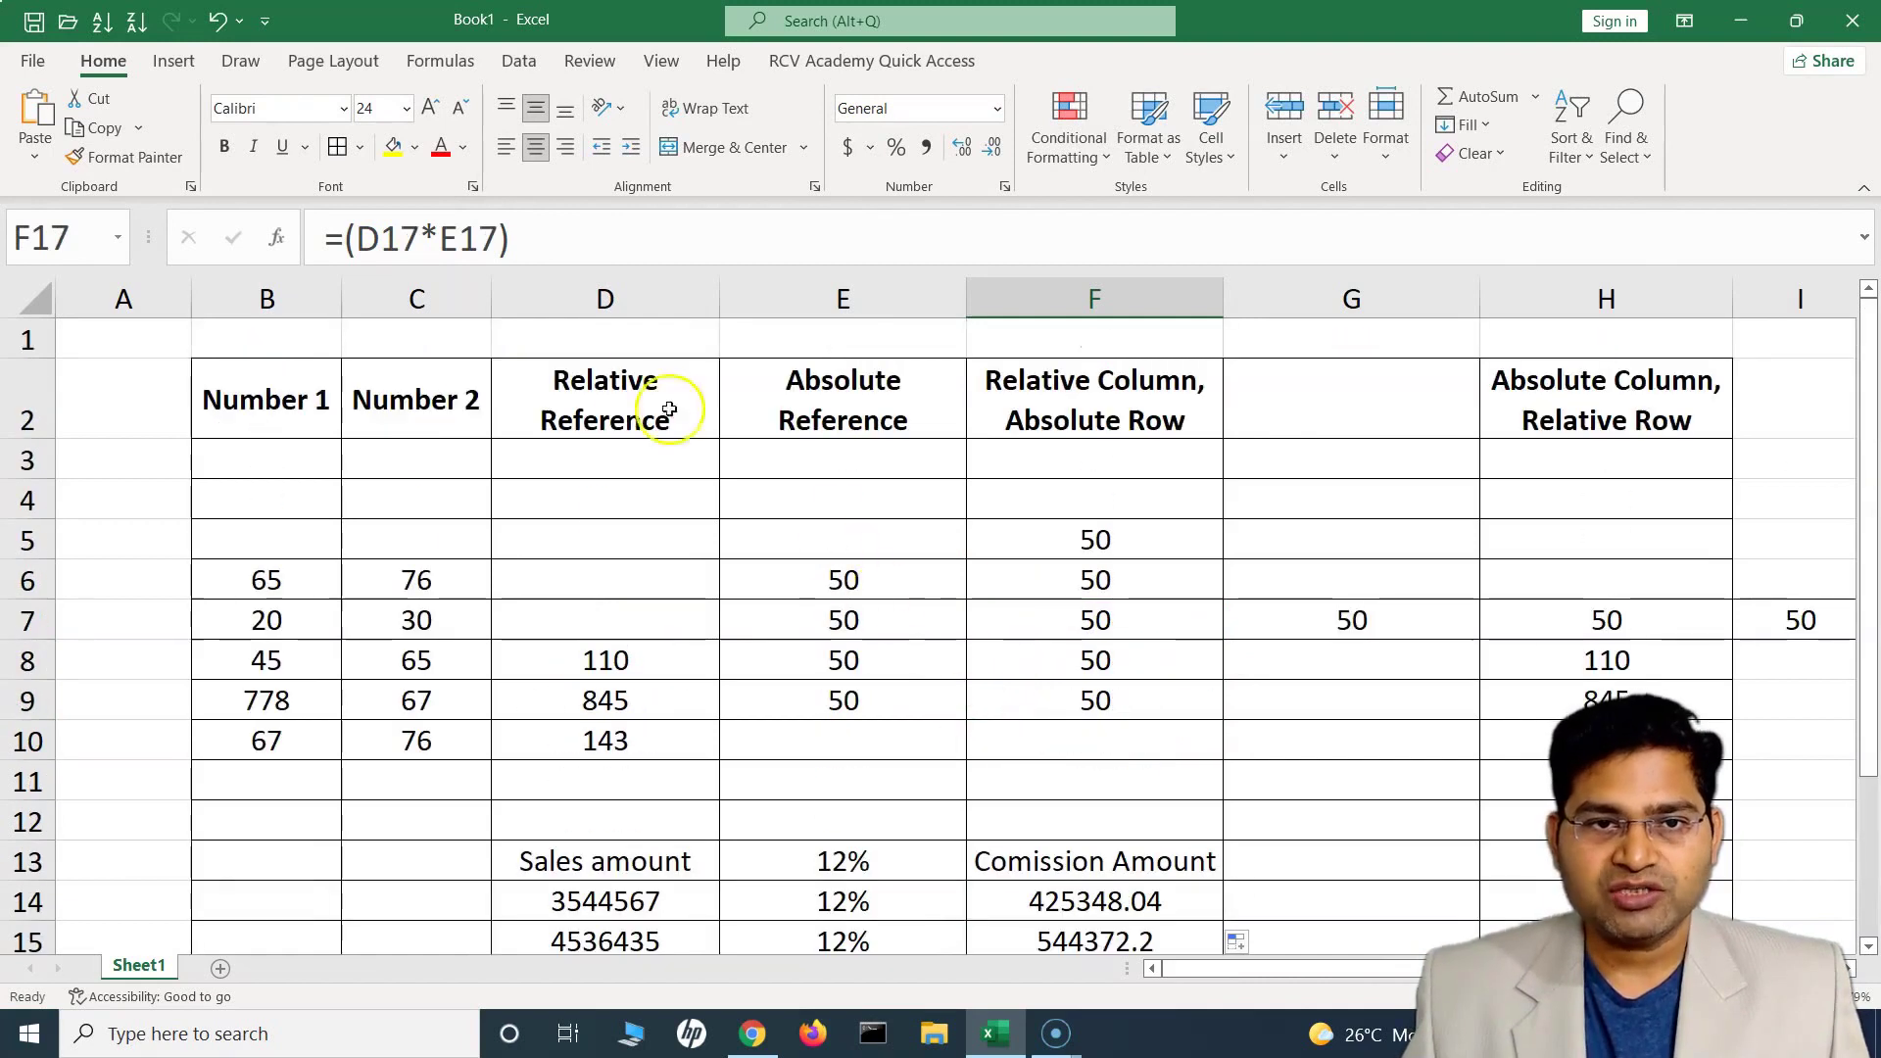
scroll(1267, 617, "down", 3)
Set the rate in E14 to 15% and fill it down to E17.
left_click(870, 501)
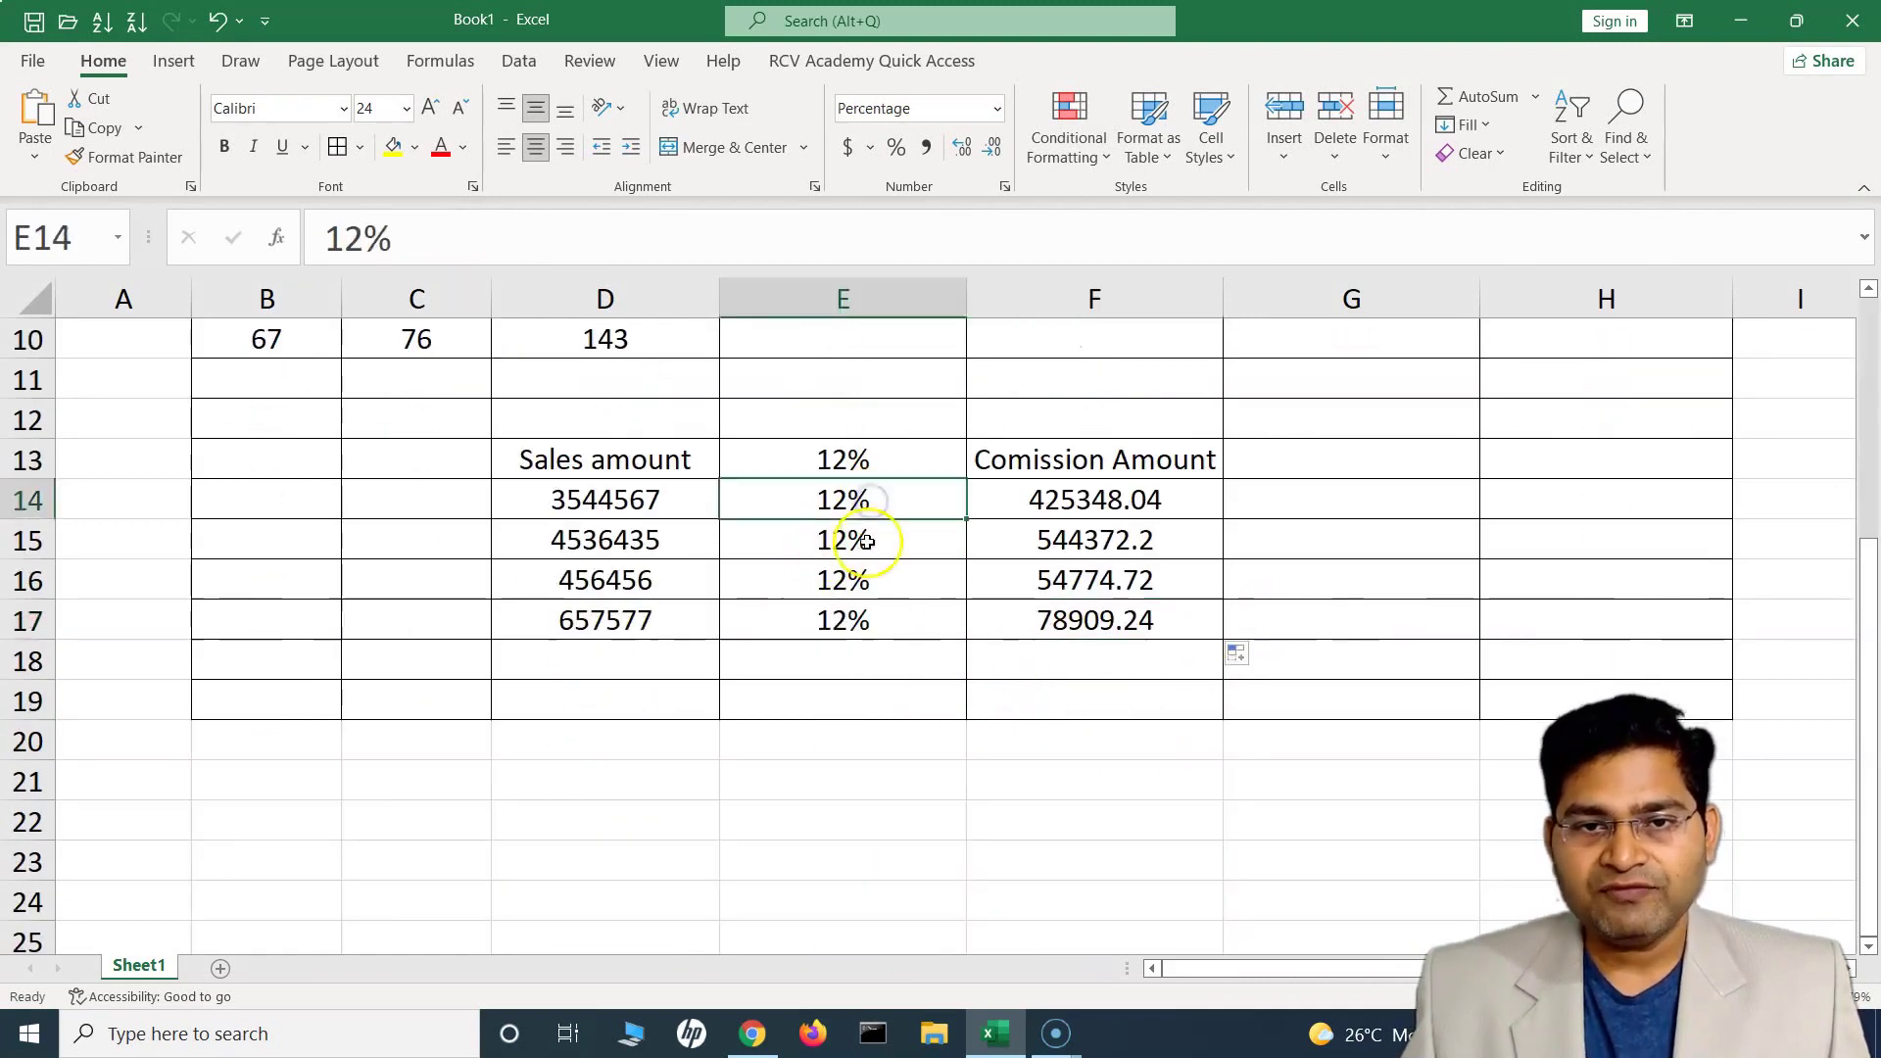
left_click(859, 542)
left_click(857, 495)
left_click_drag(857, 495, 852, 621)
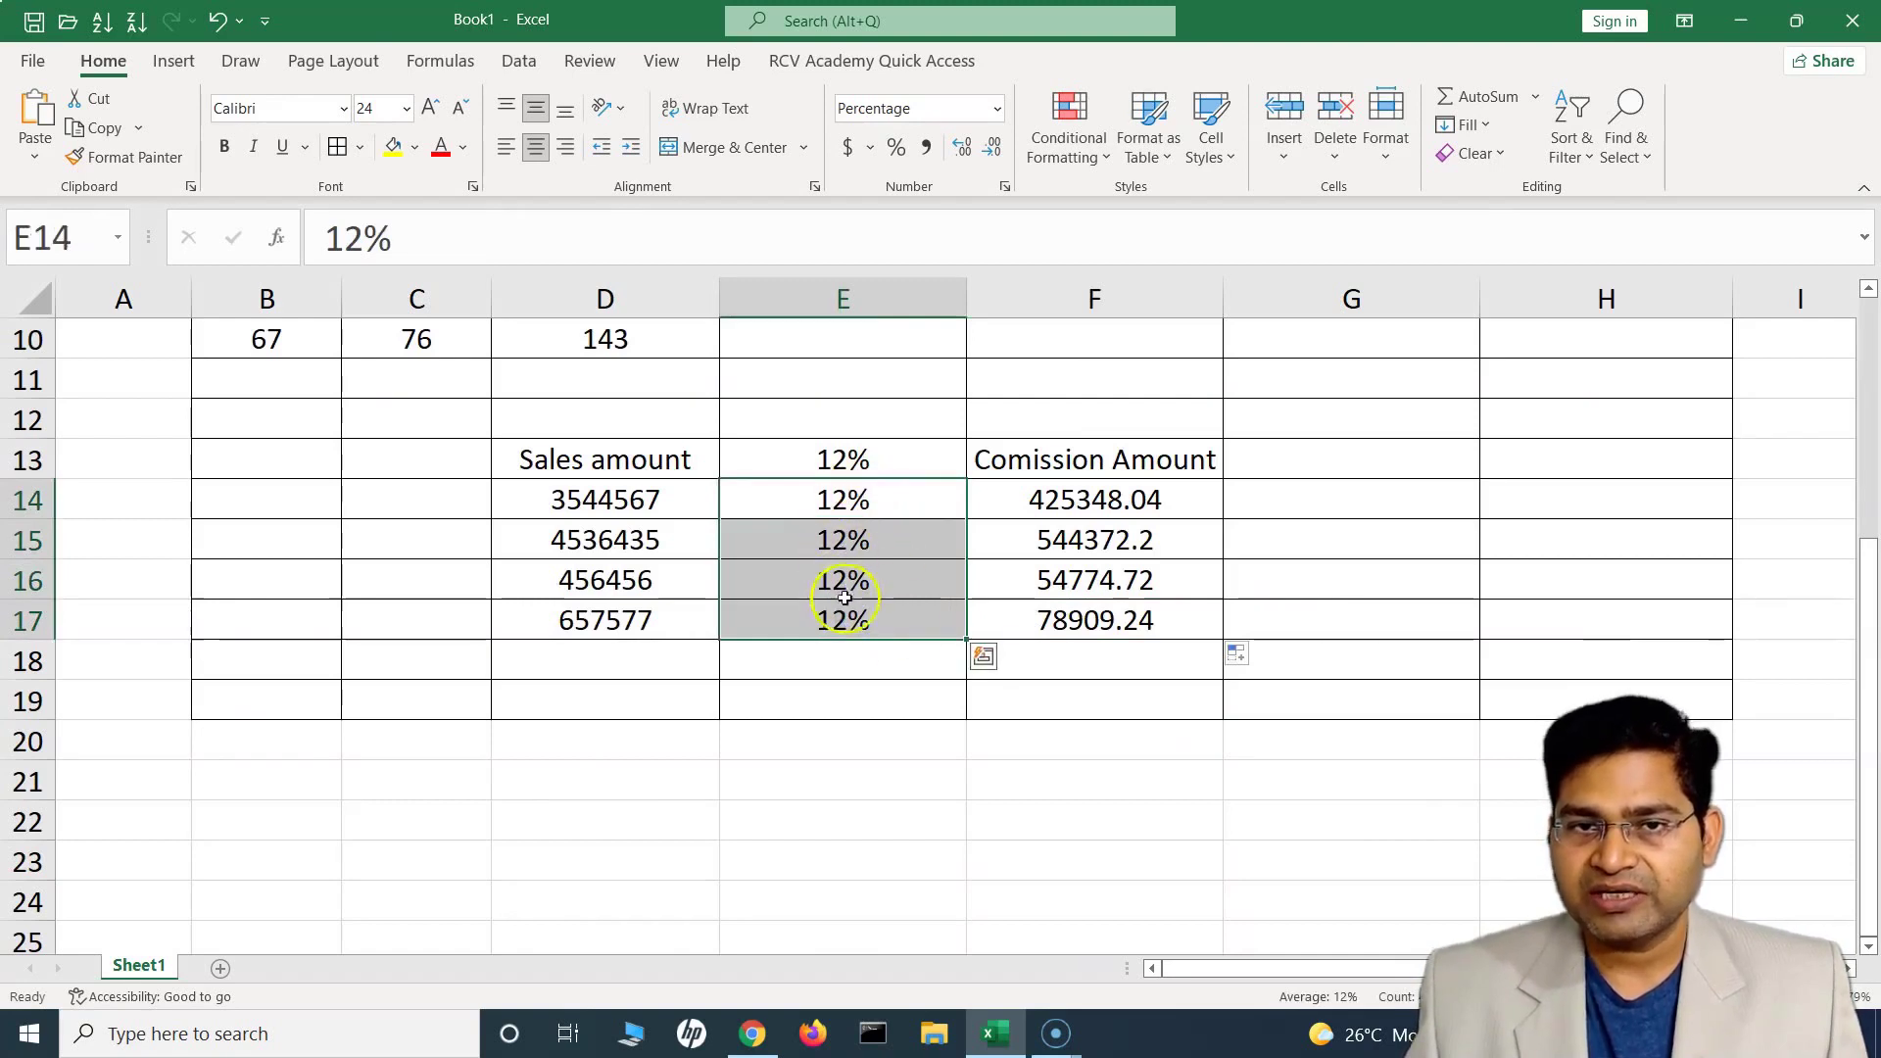
left_click(915, 546)
left_click(872, 509)
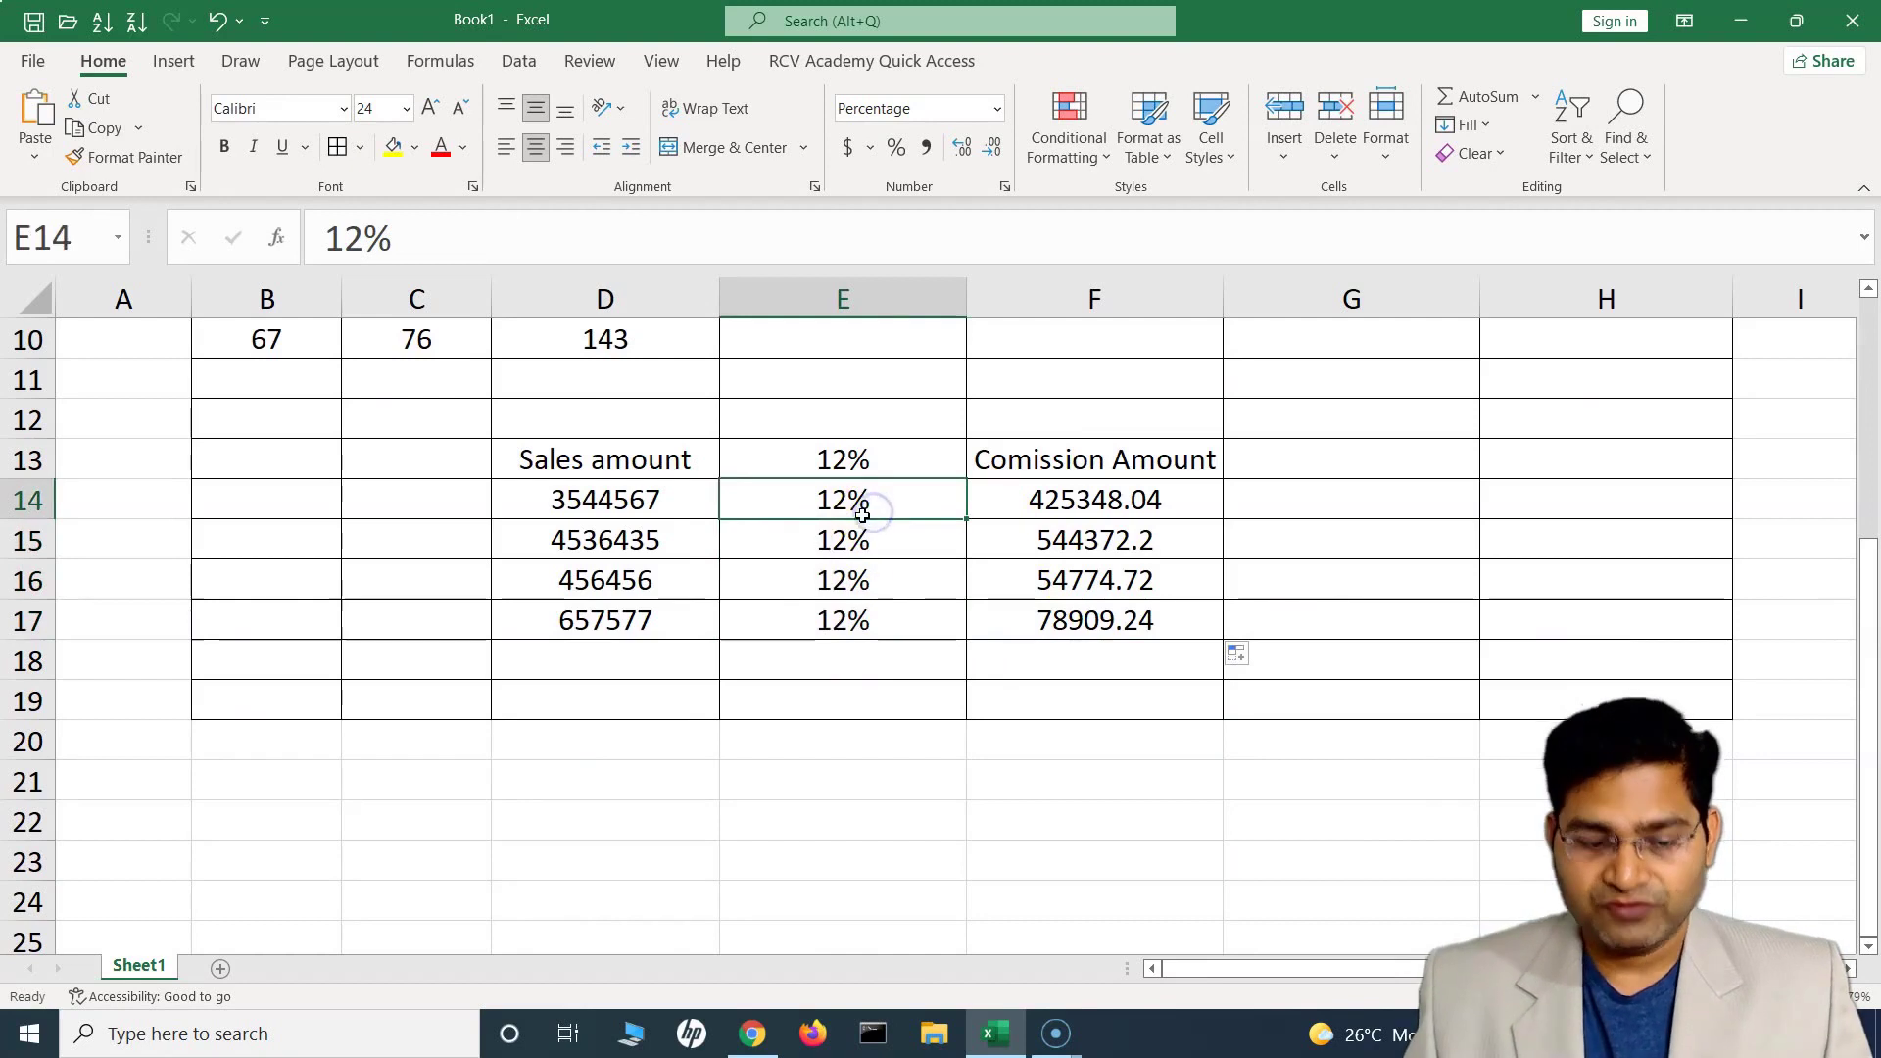
type("15")
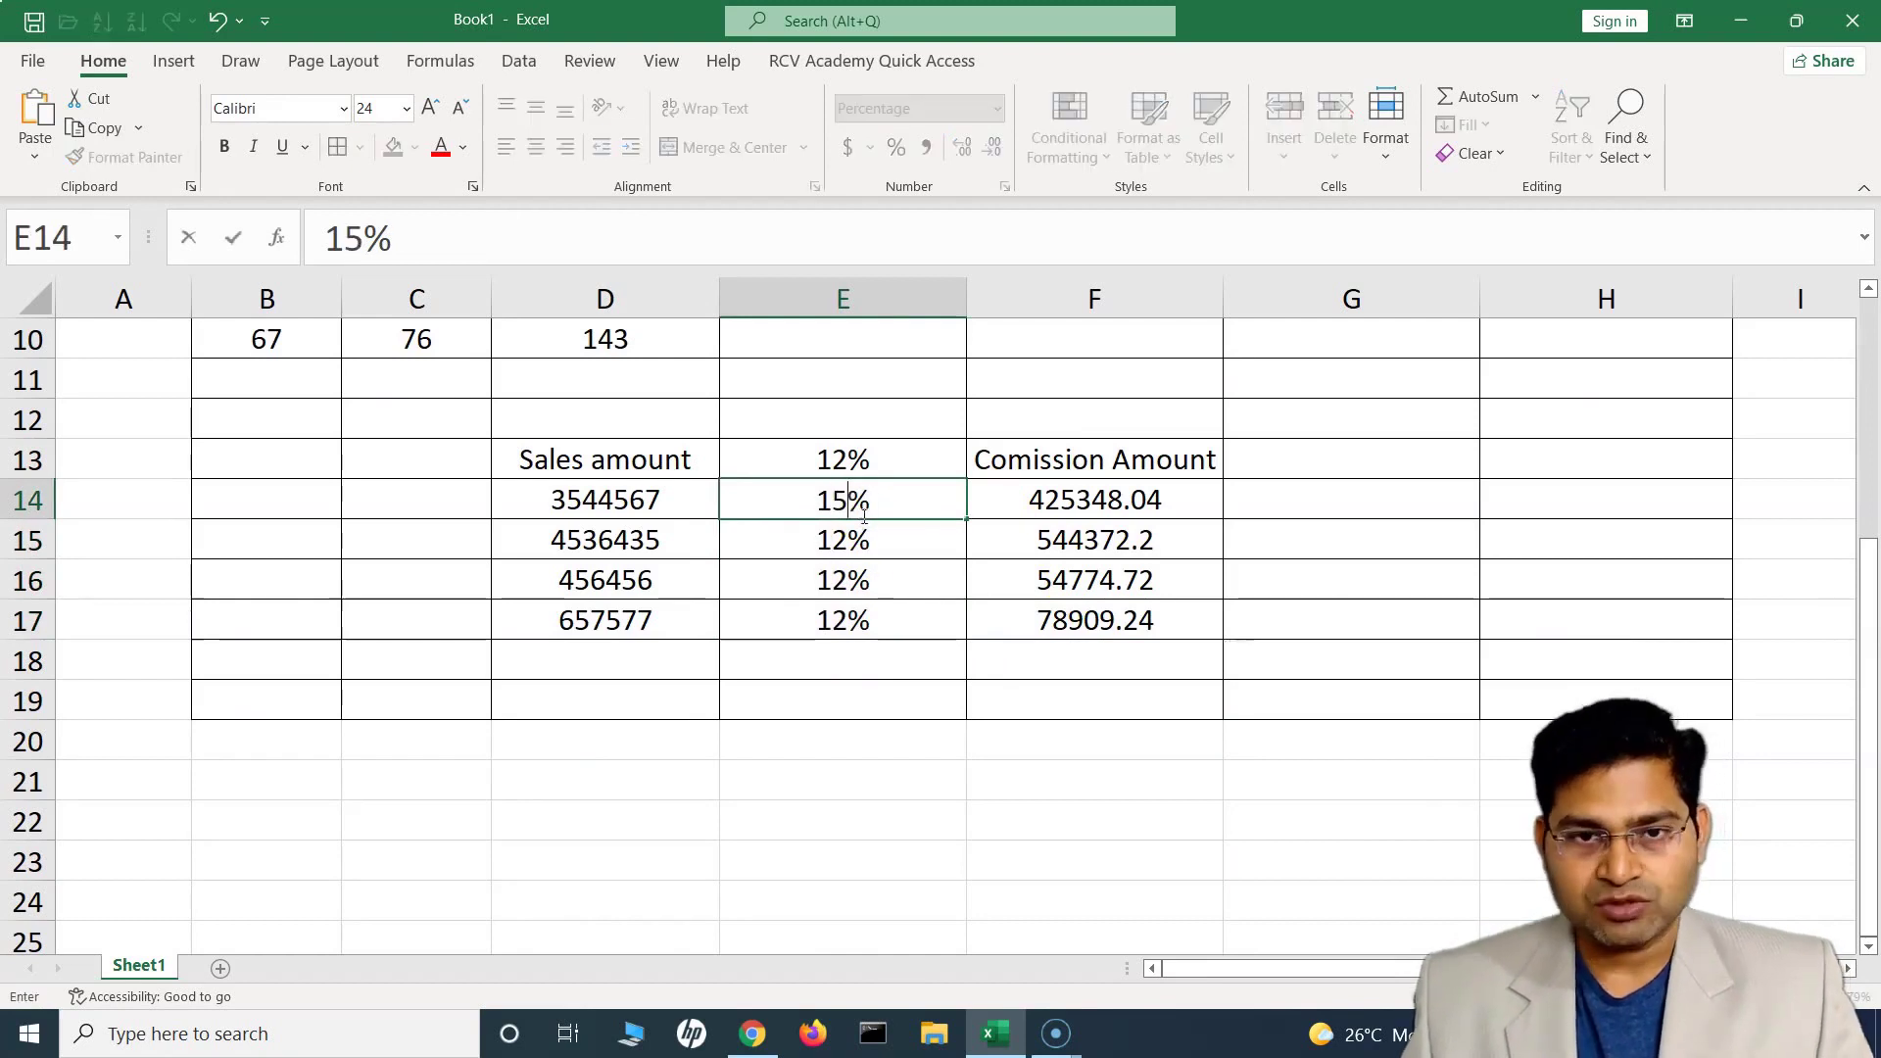
left_click(907, 545)
left_click(892, 503)
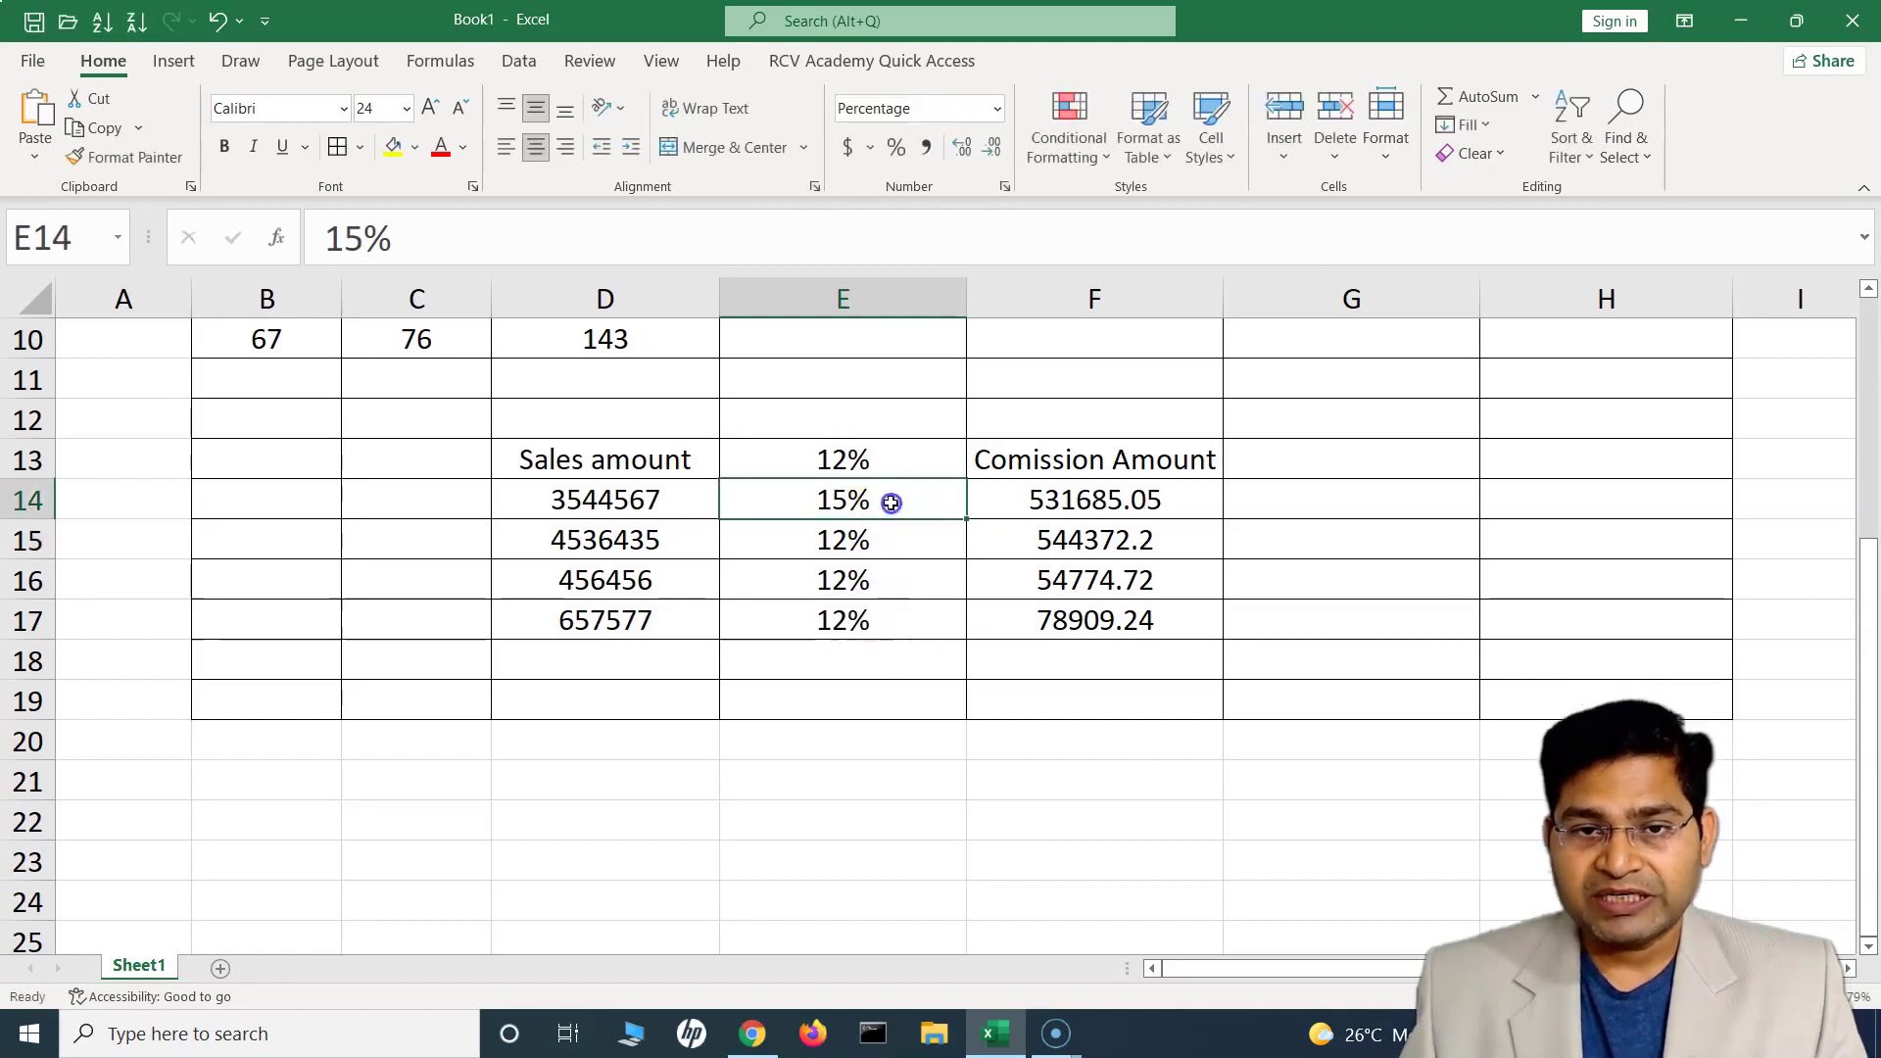
left_click_drag(955, 519, 967, 637)
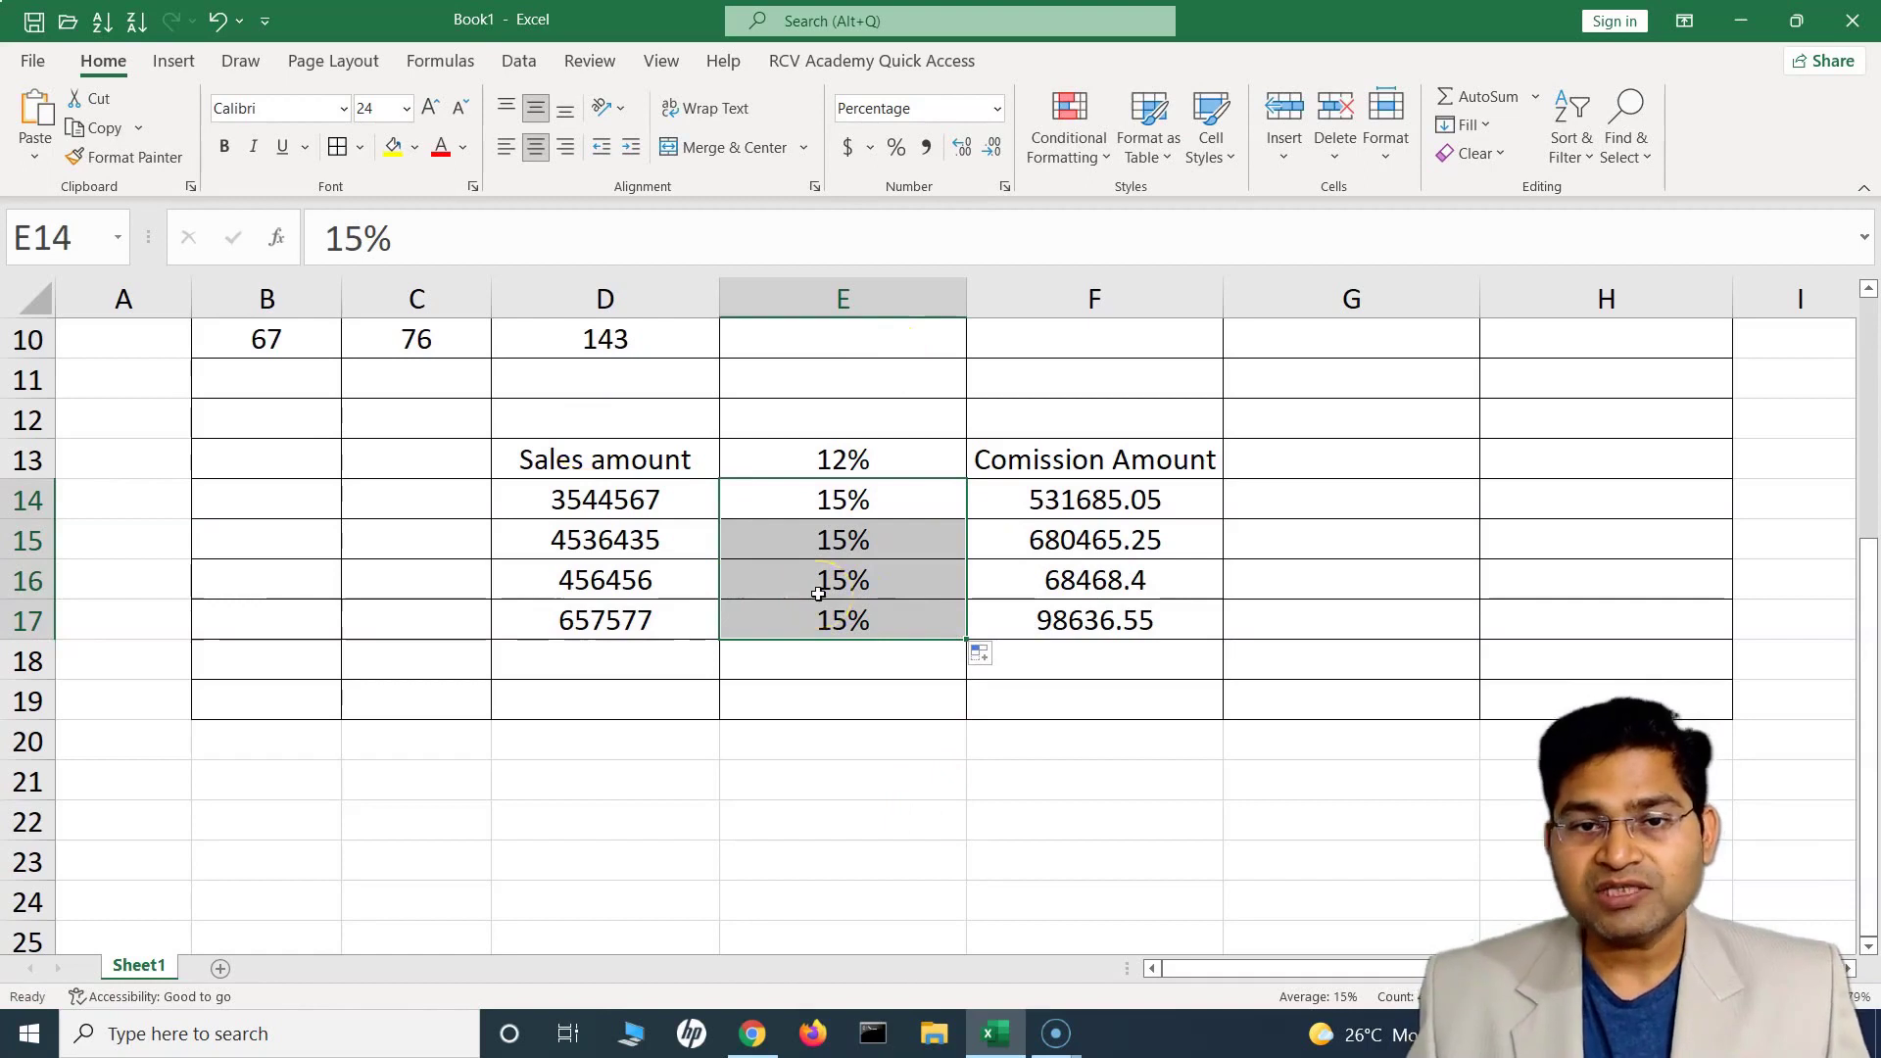
left_click(882, 534)
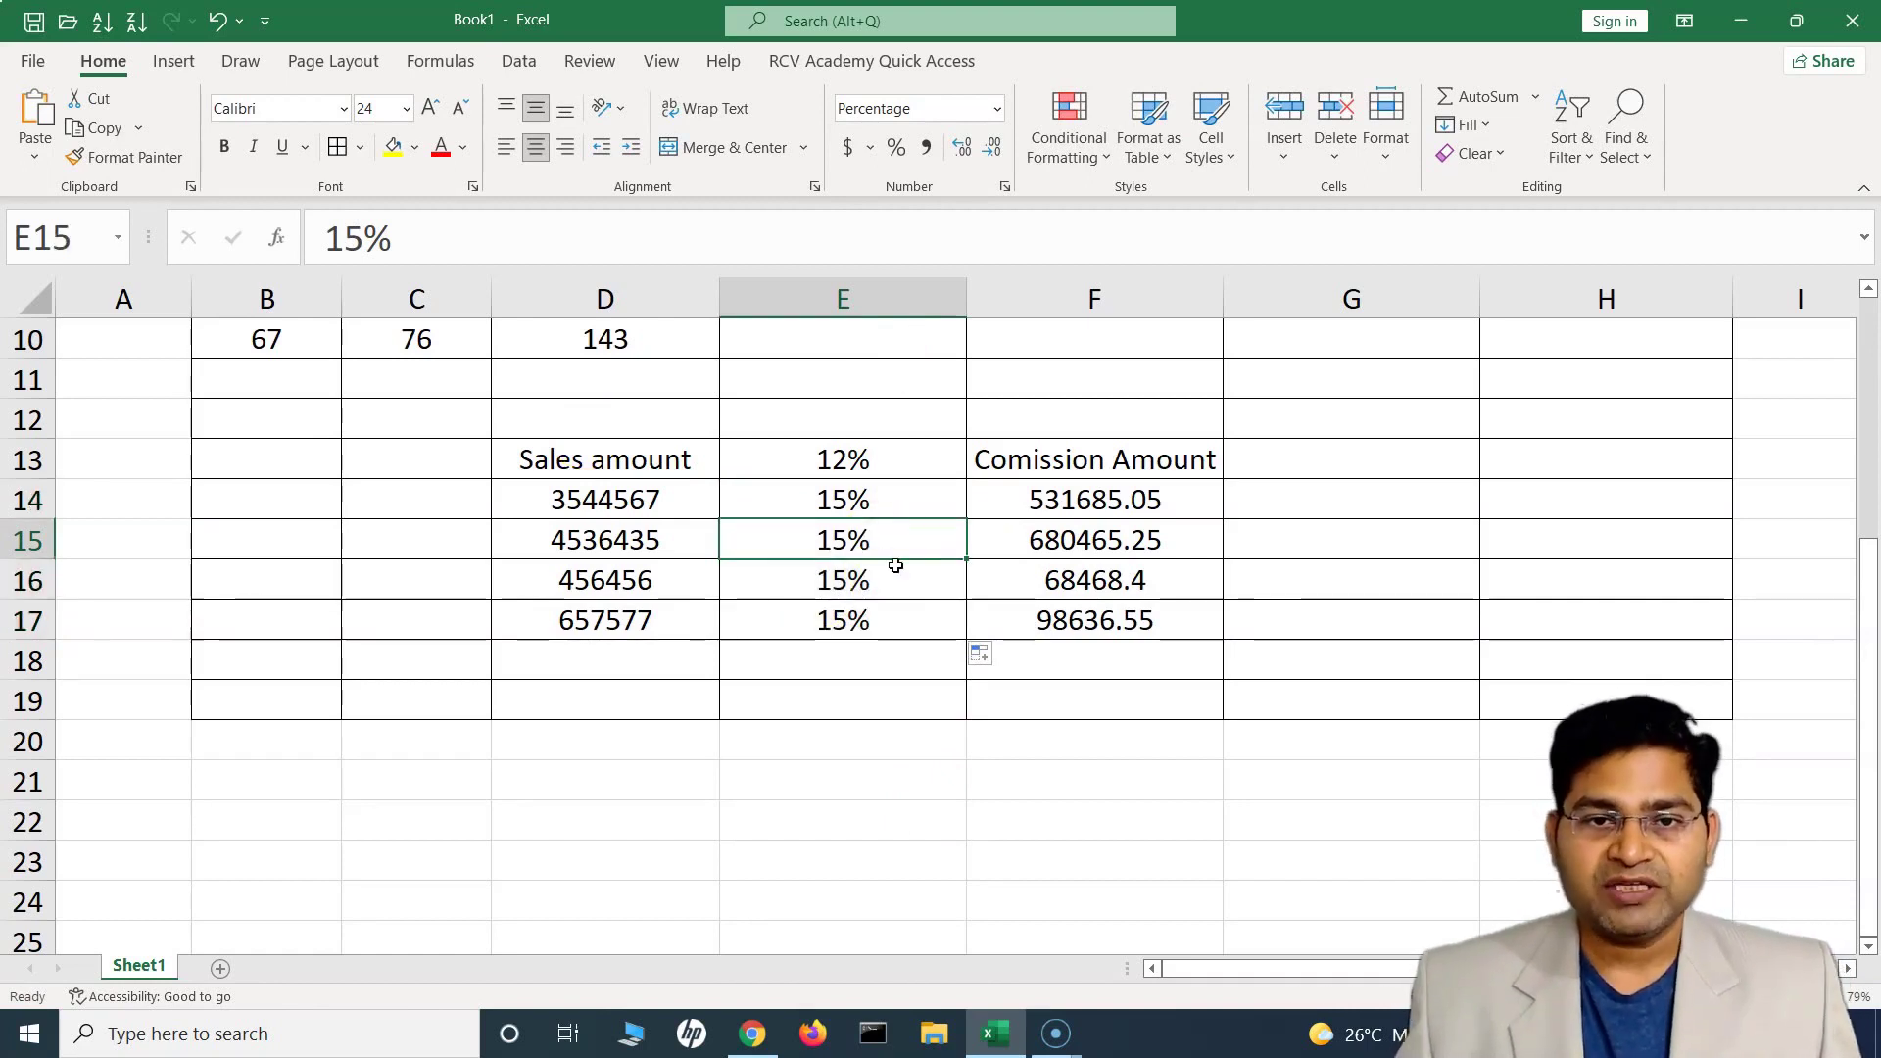
Clear the repeated commission rates from E14:E17, keeping only the single rate in E13.
left_click_drag(886, 508, 889, 618)
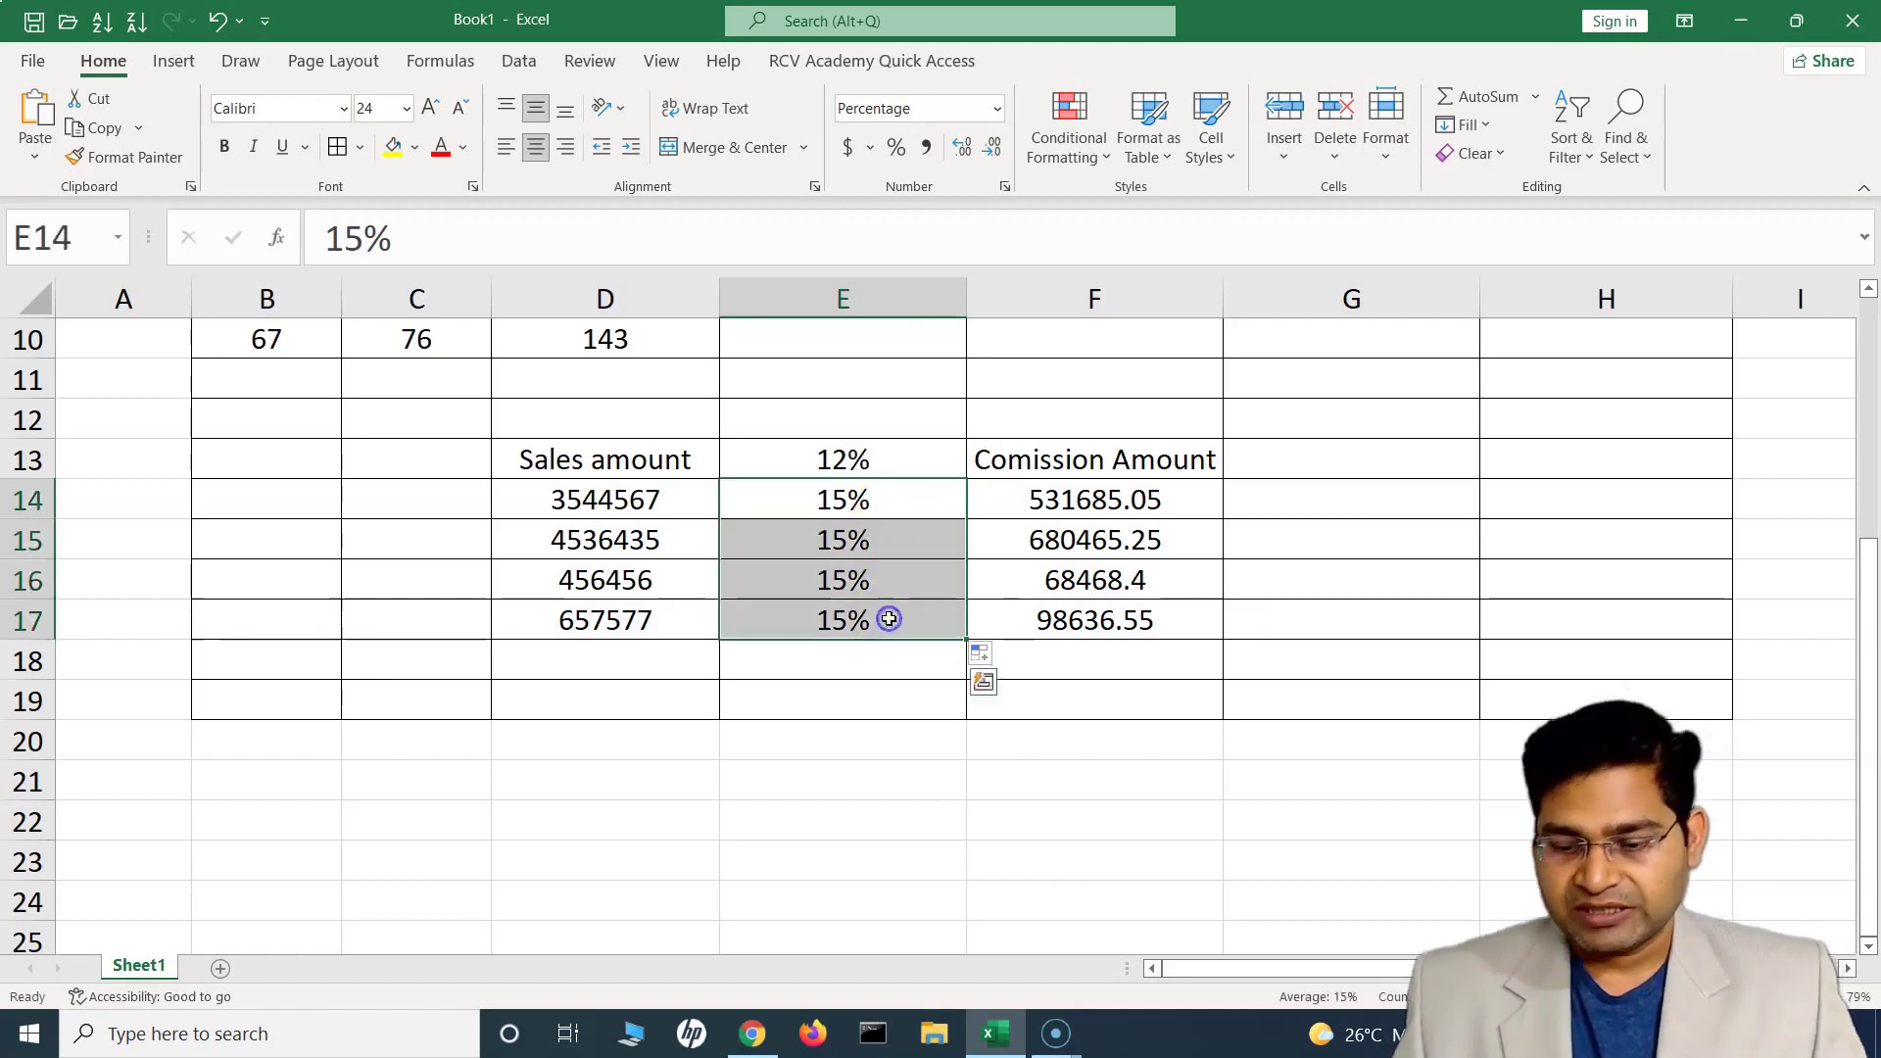
key("Delete")
left_click(911, 454)
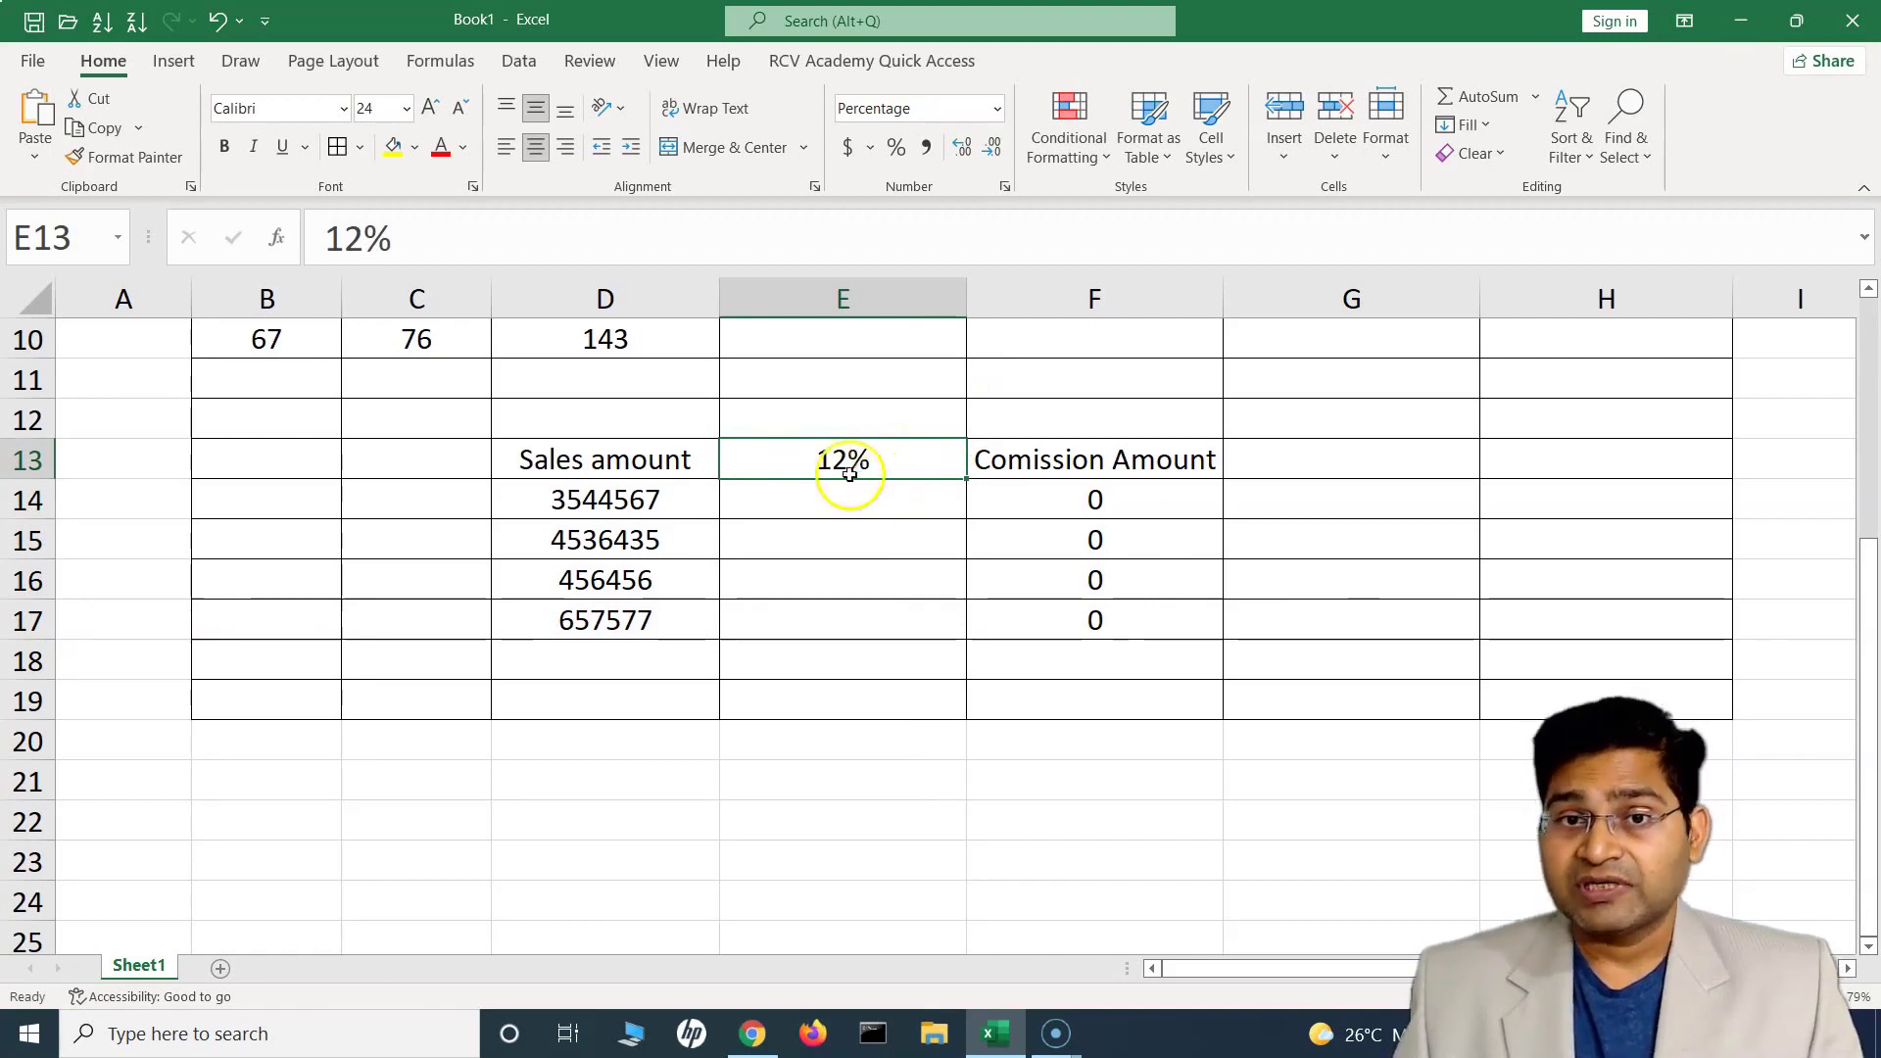
scroll(848, 473, "up", 3)
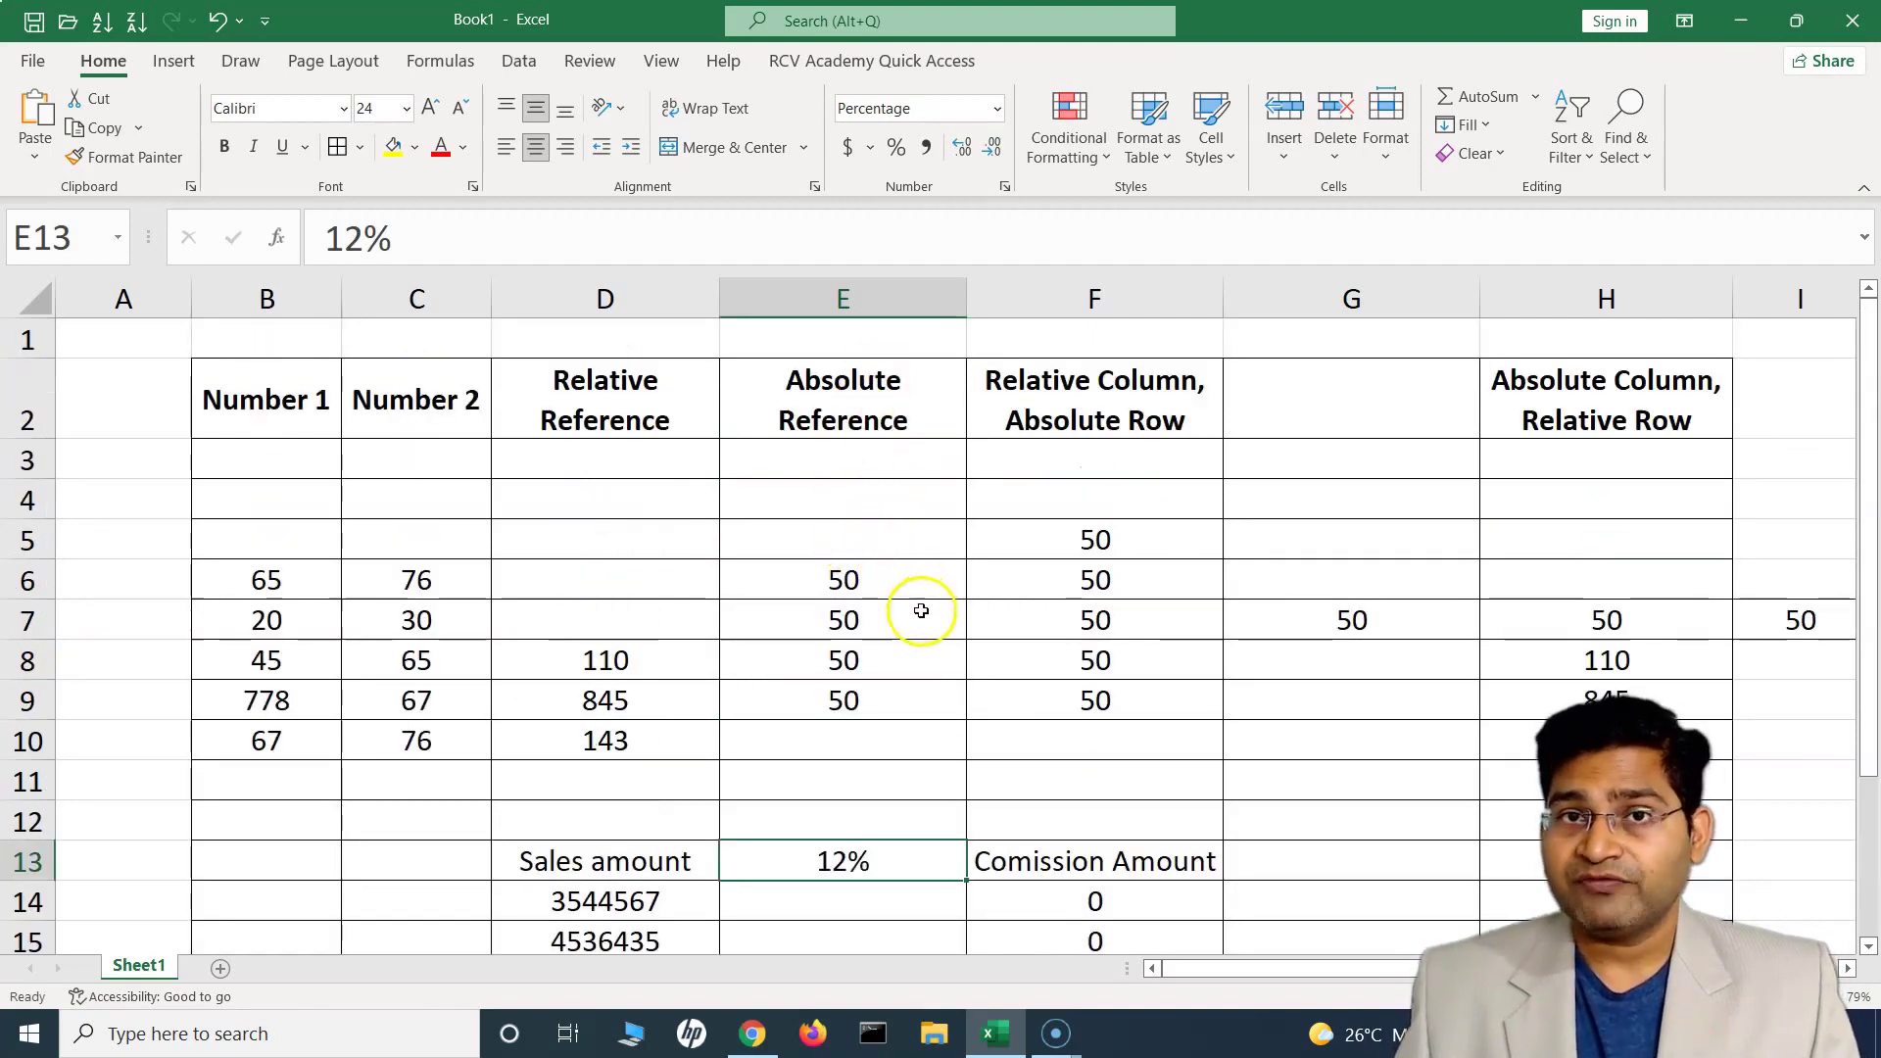
scroll(920, 609, "down", 1)
scroll(895, 663, "up", 1)
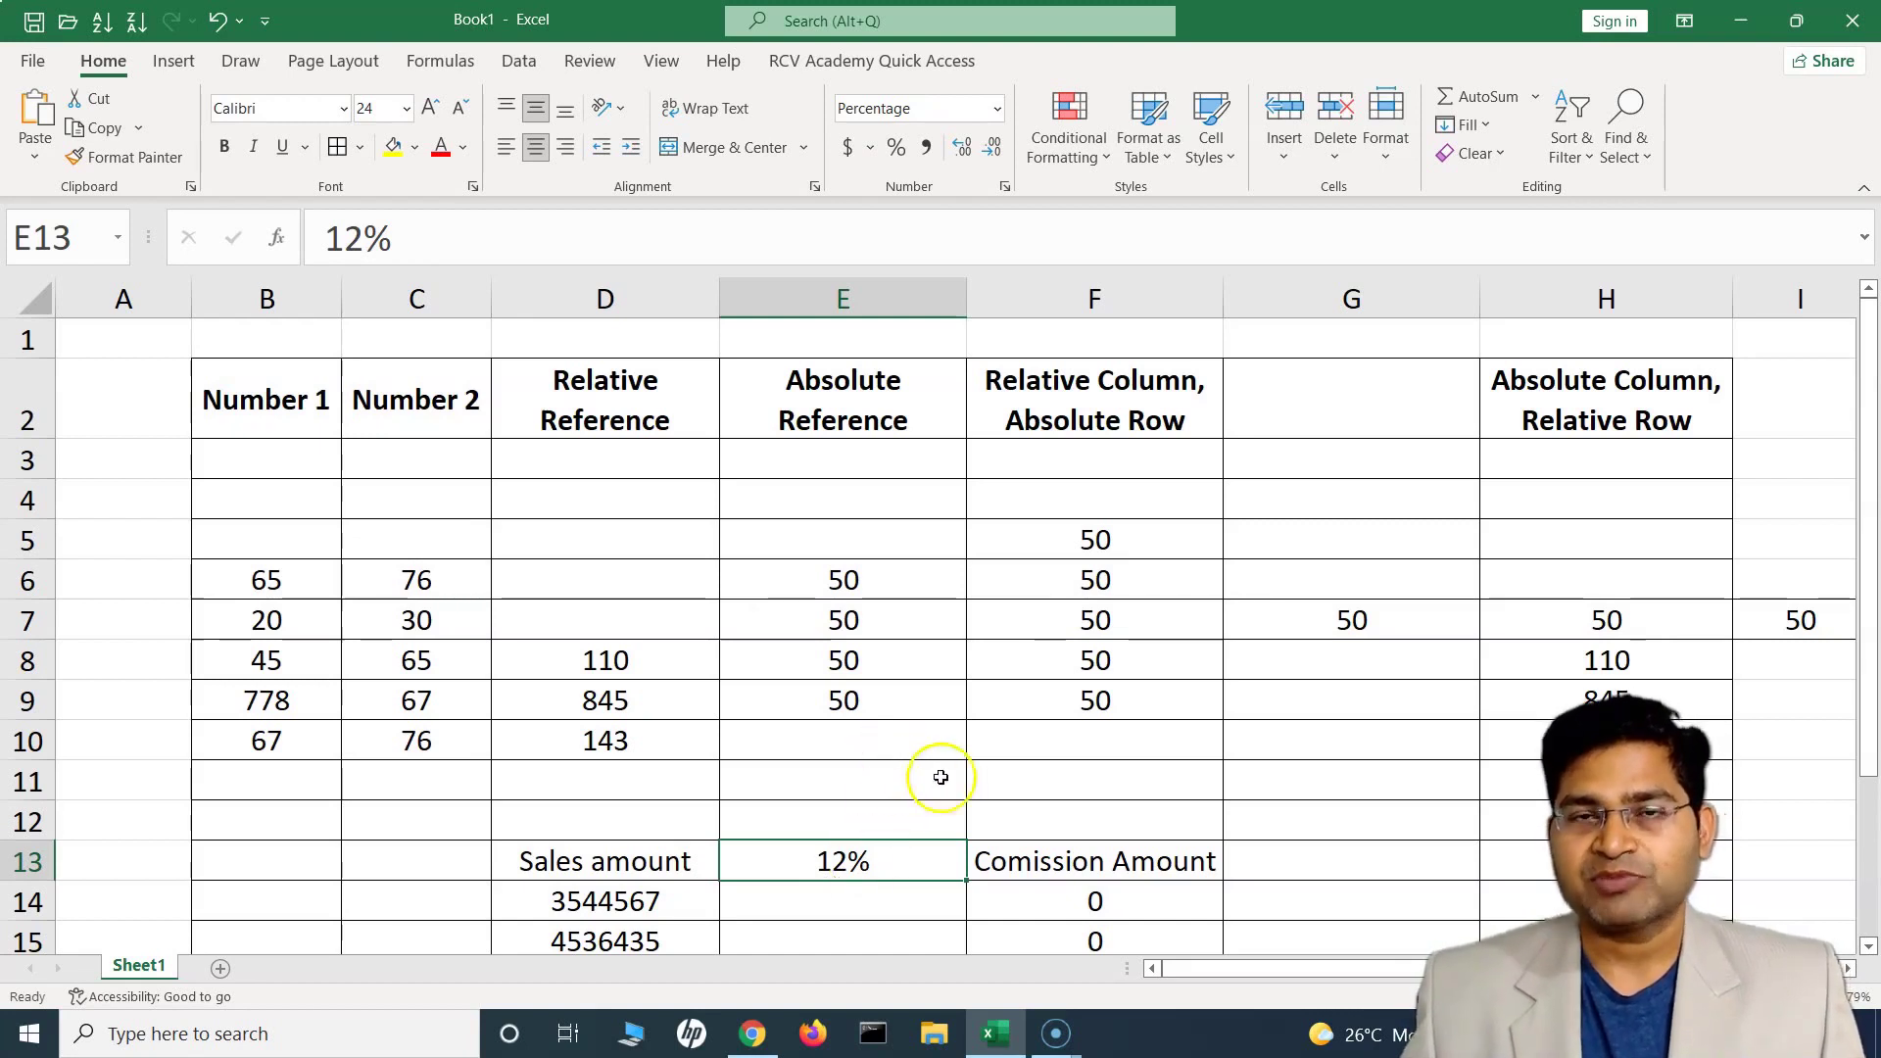
Change the commission formula in F14 to =(D14*$E$13), making the rate reference absolute.
scroll(970, 769, "down", 2)
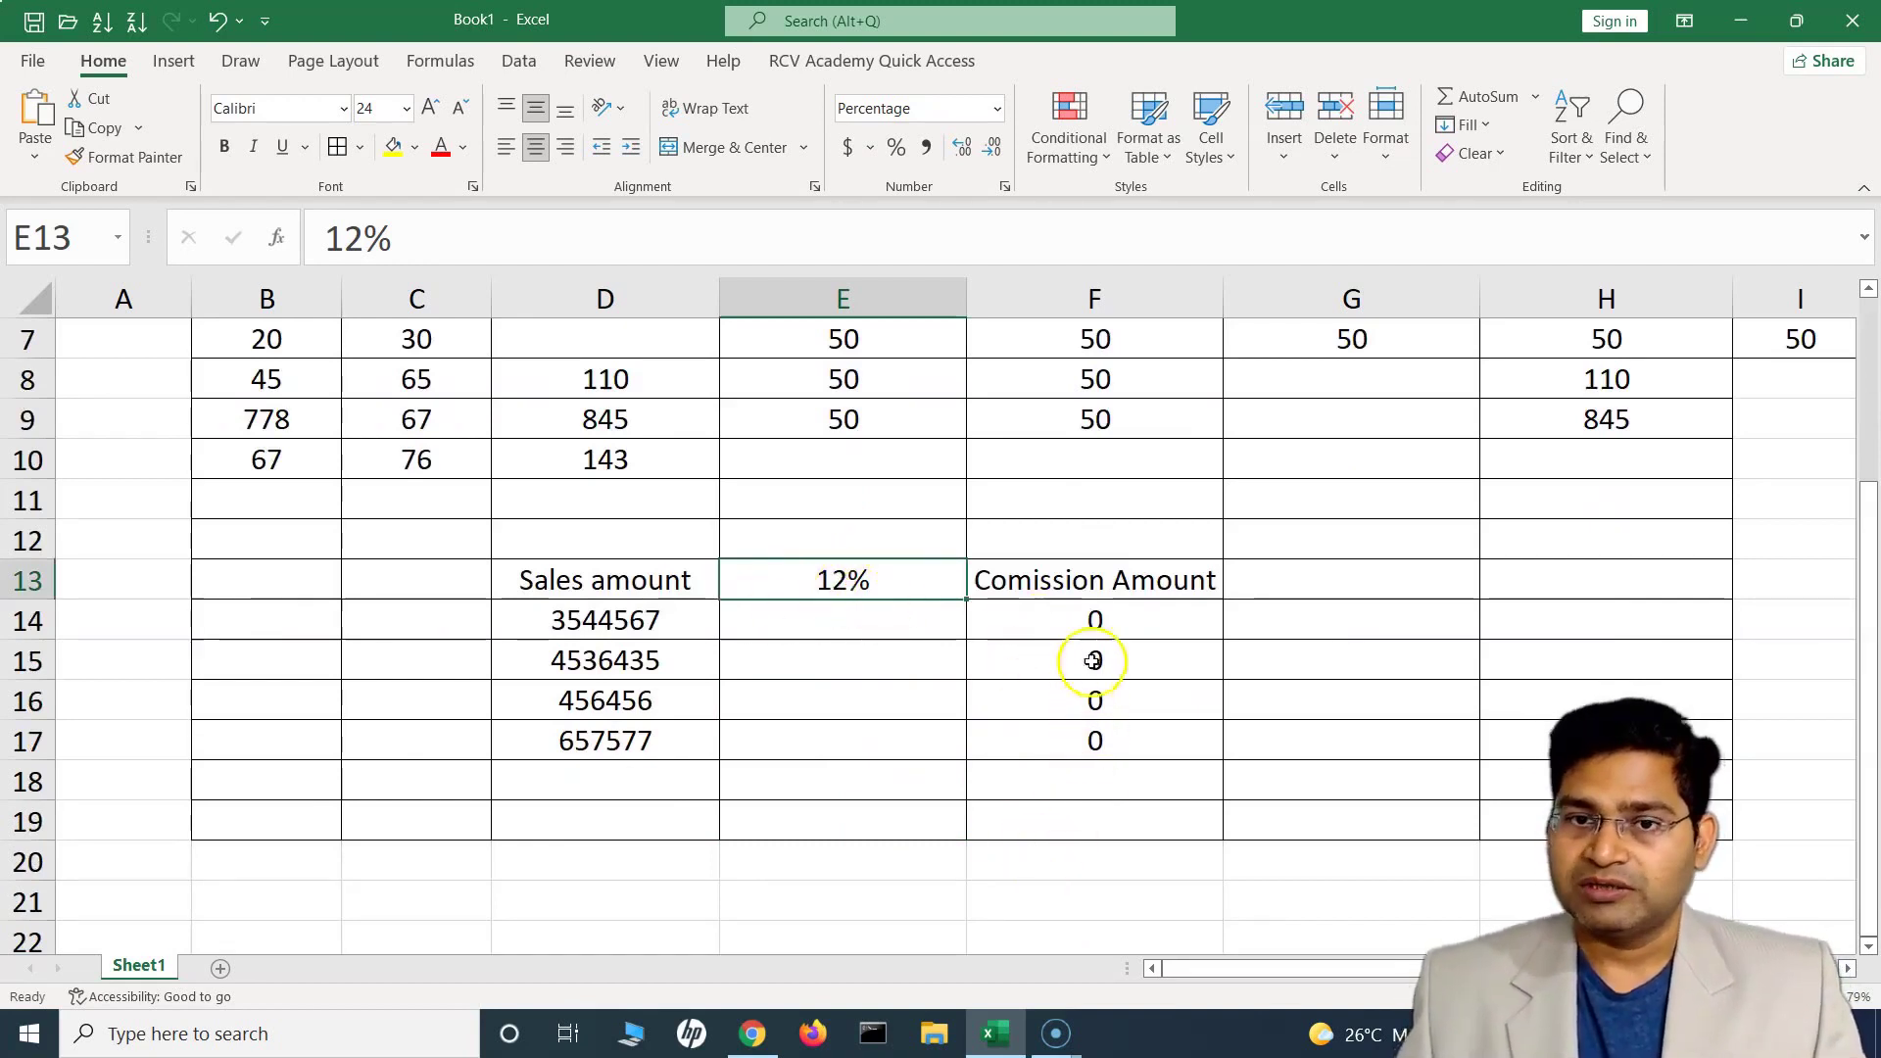
left_click(1089, 619)
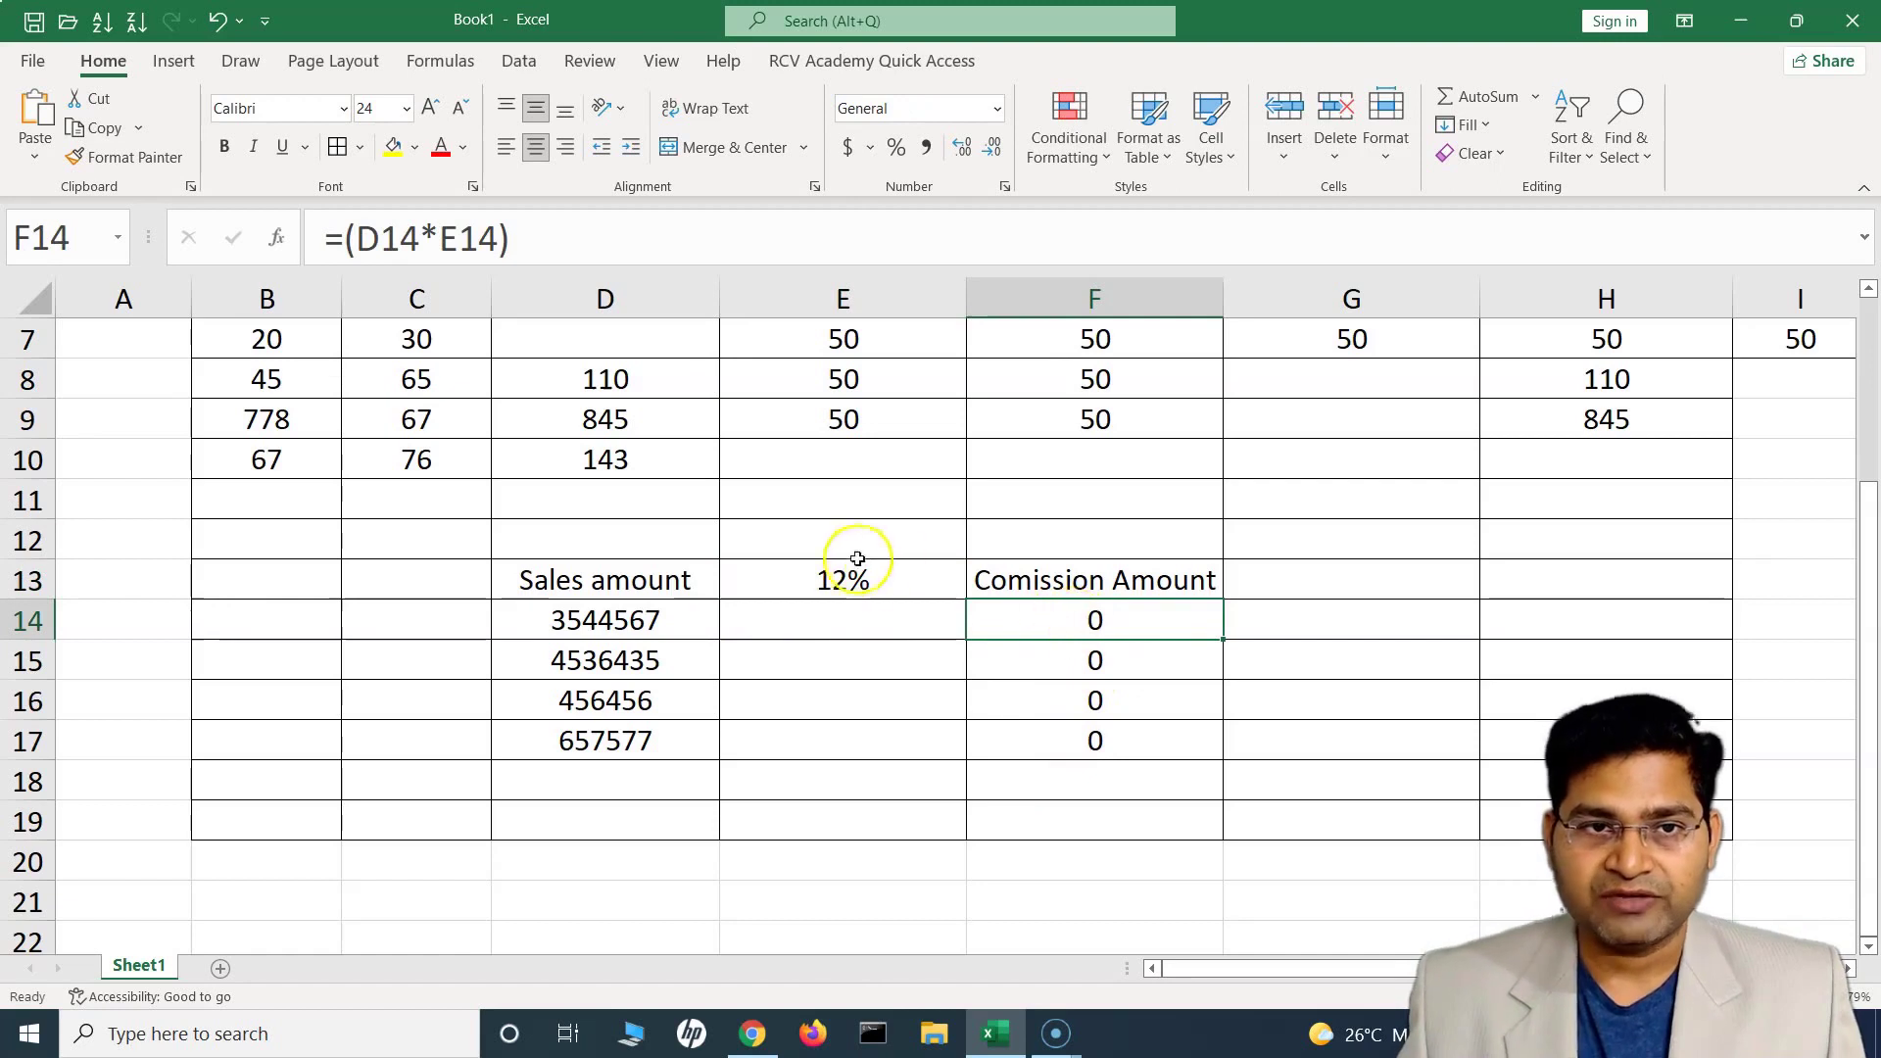
double_click(1096, 626)
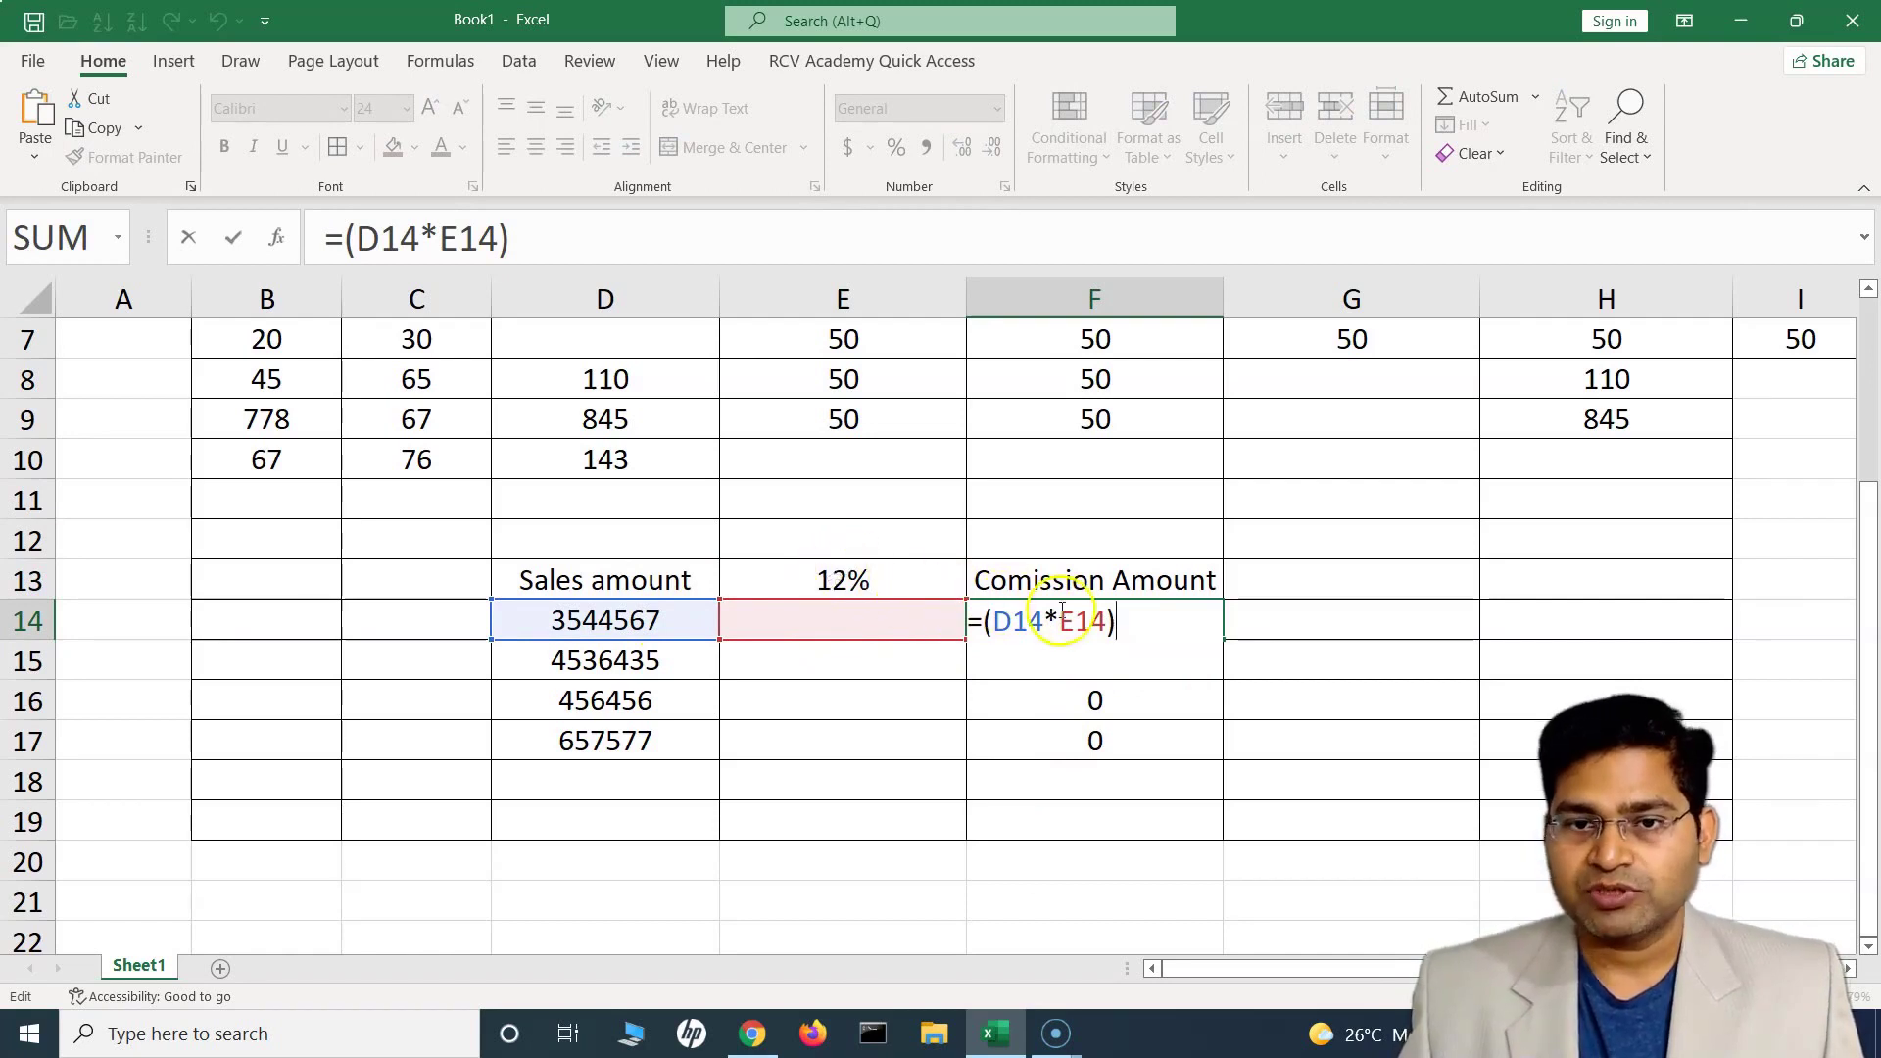
left_click(929, 589)
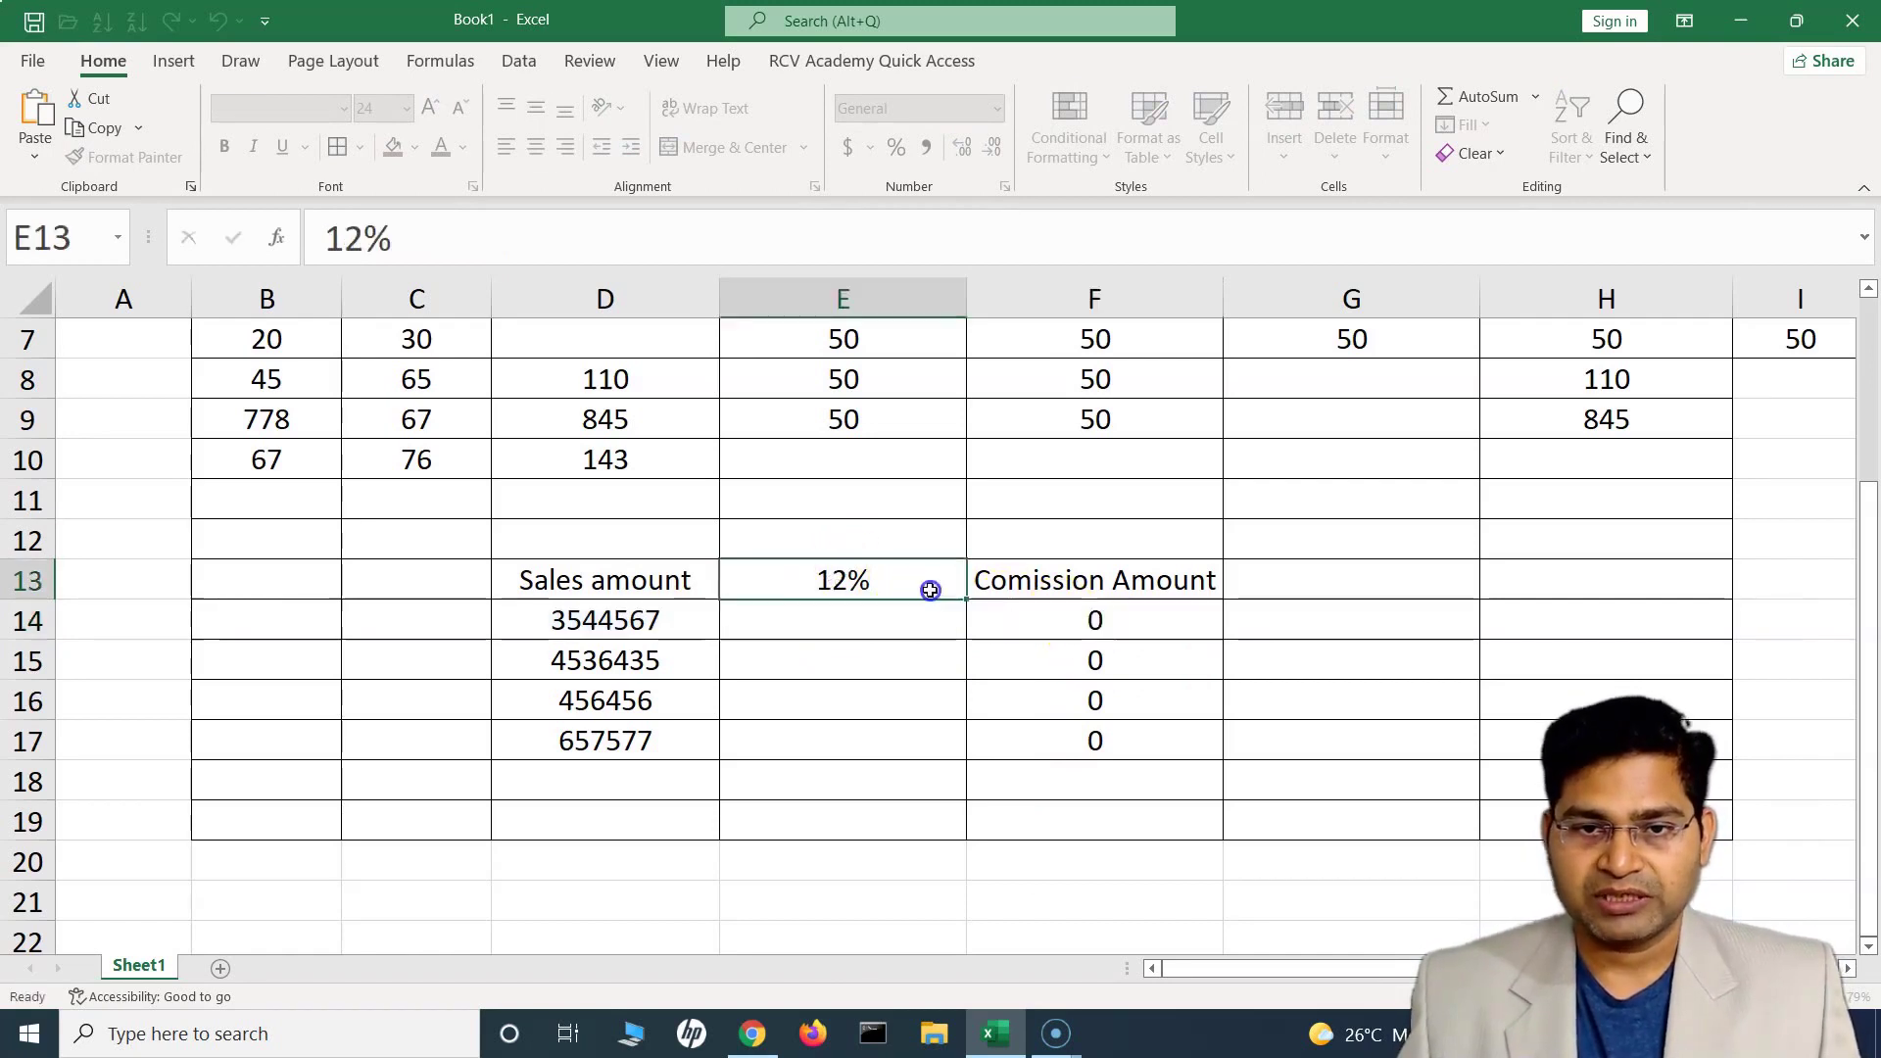
left_click(1151, 615)
double_click(1107, 618)
key("BackSpace")
key("BackSpace")
key("BackSpace")
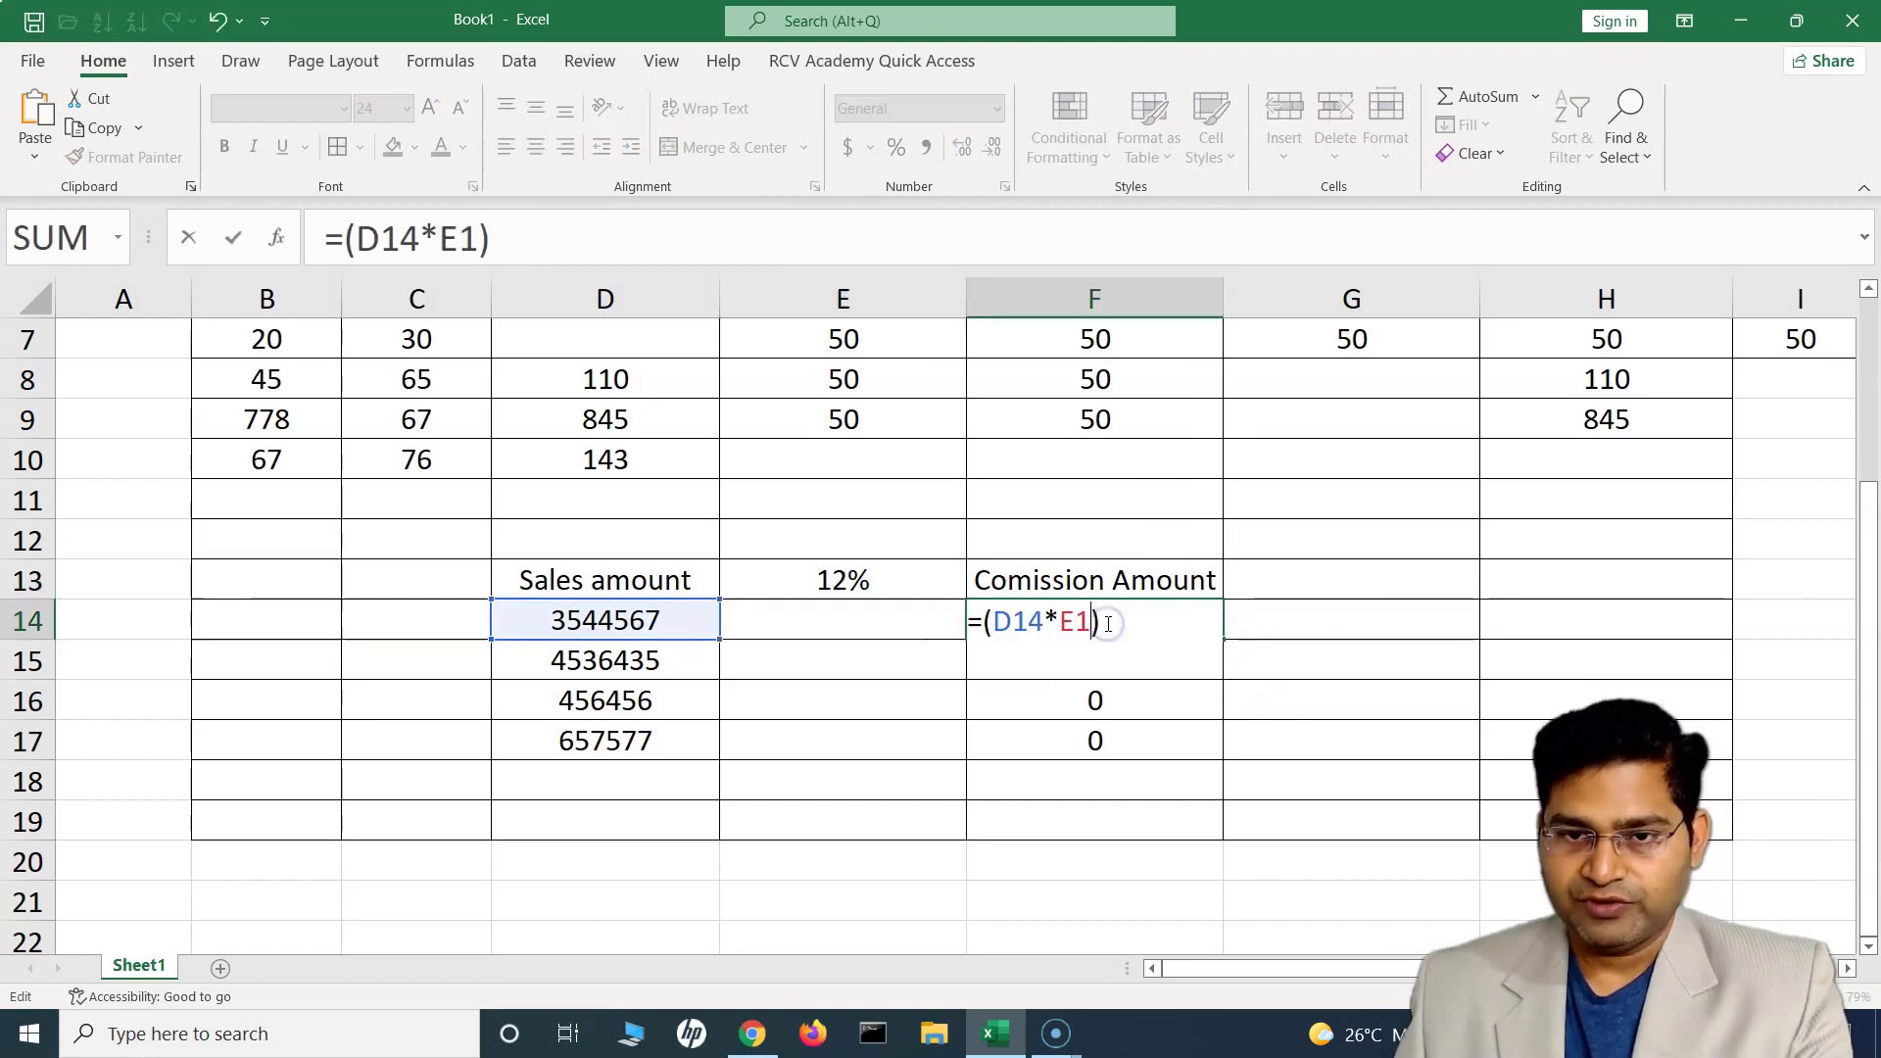
left_click(902, 583)
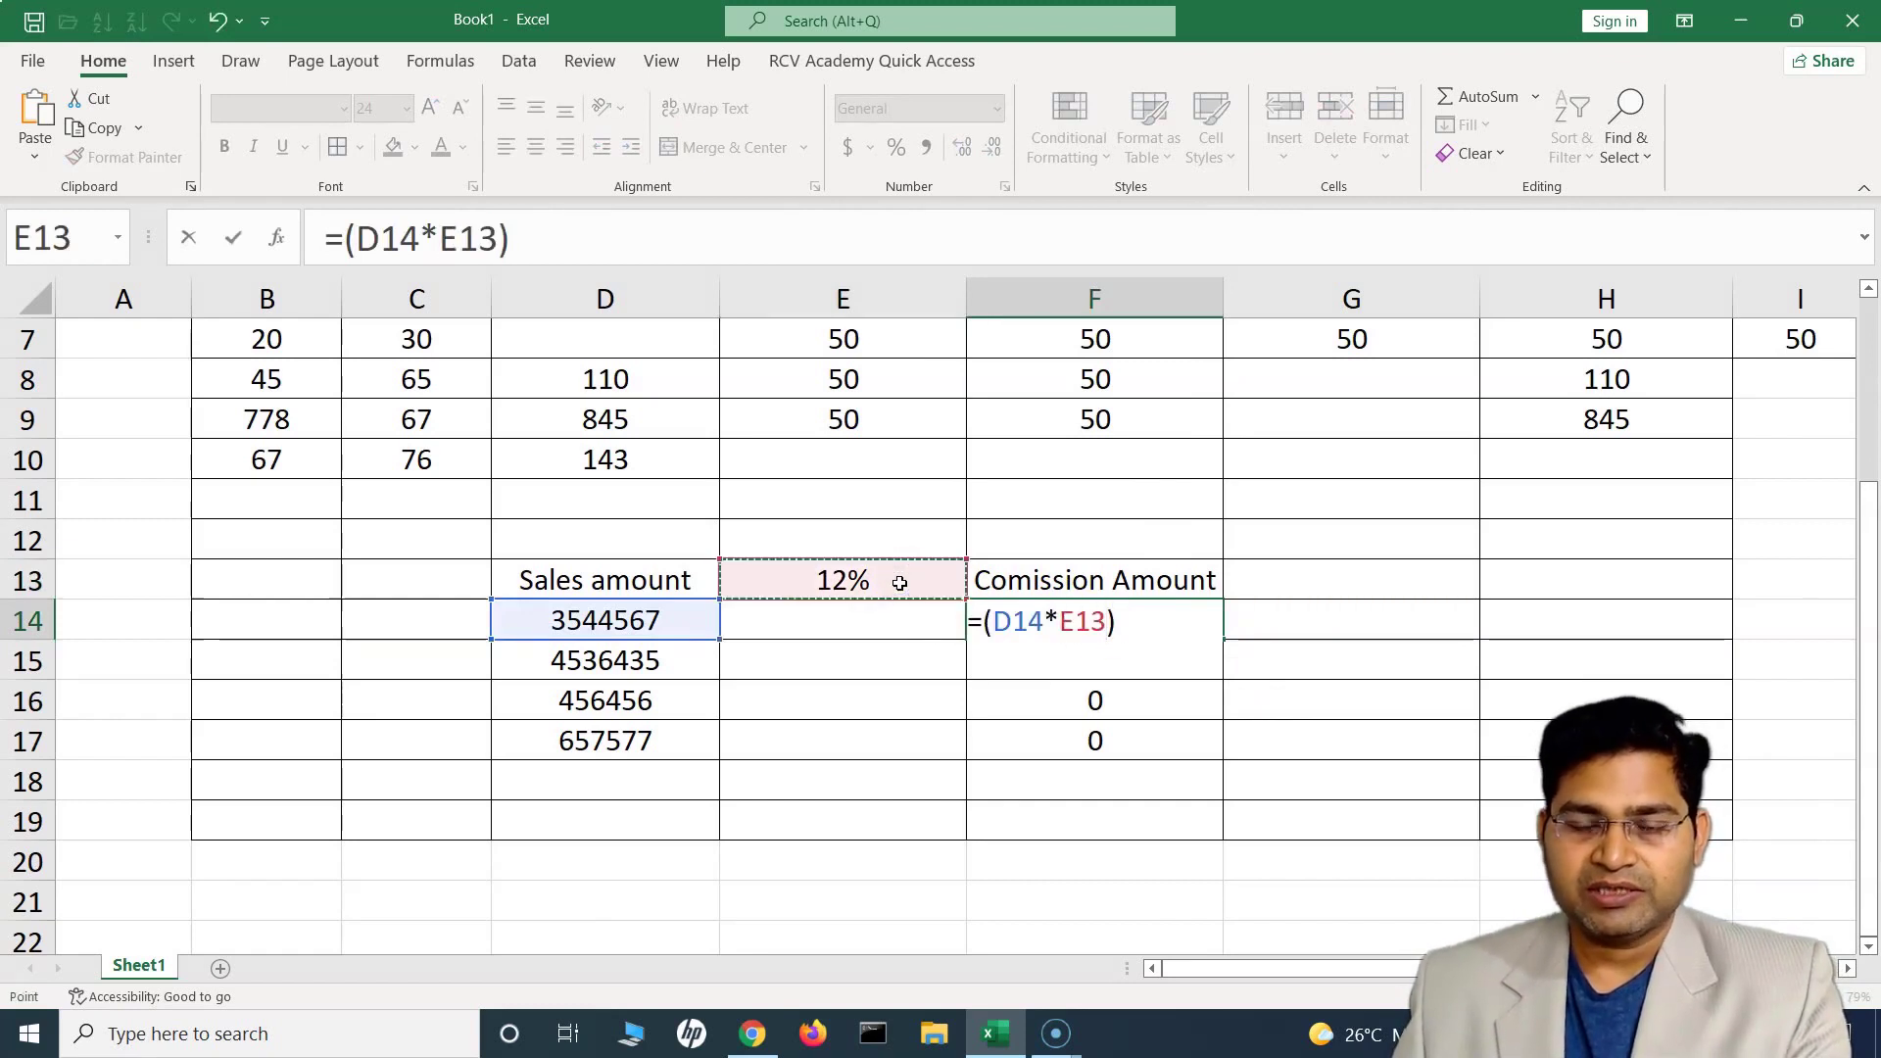
key("F4")
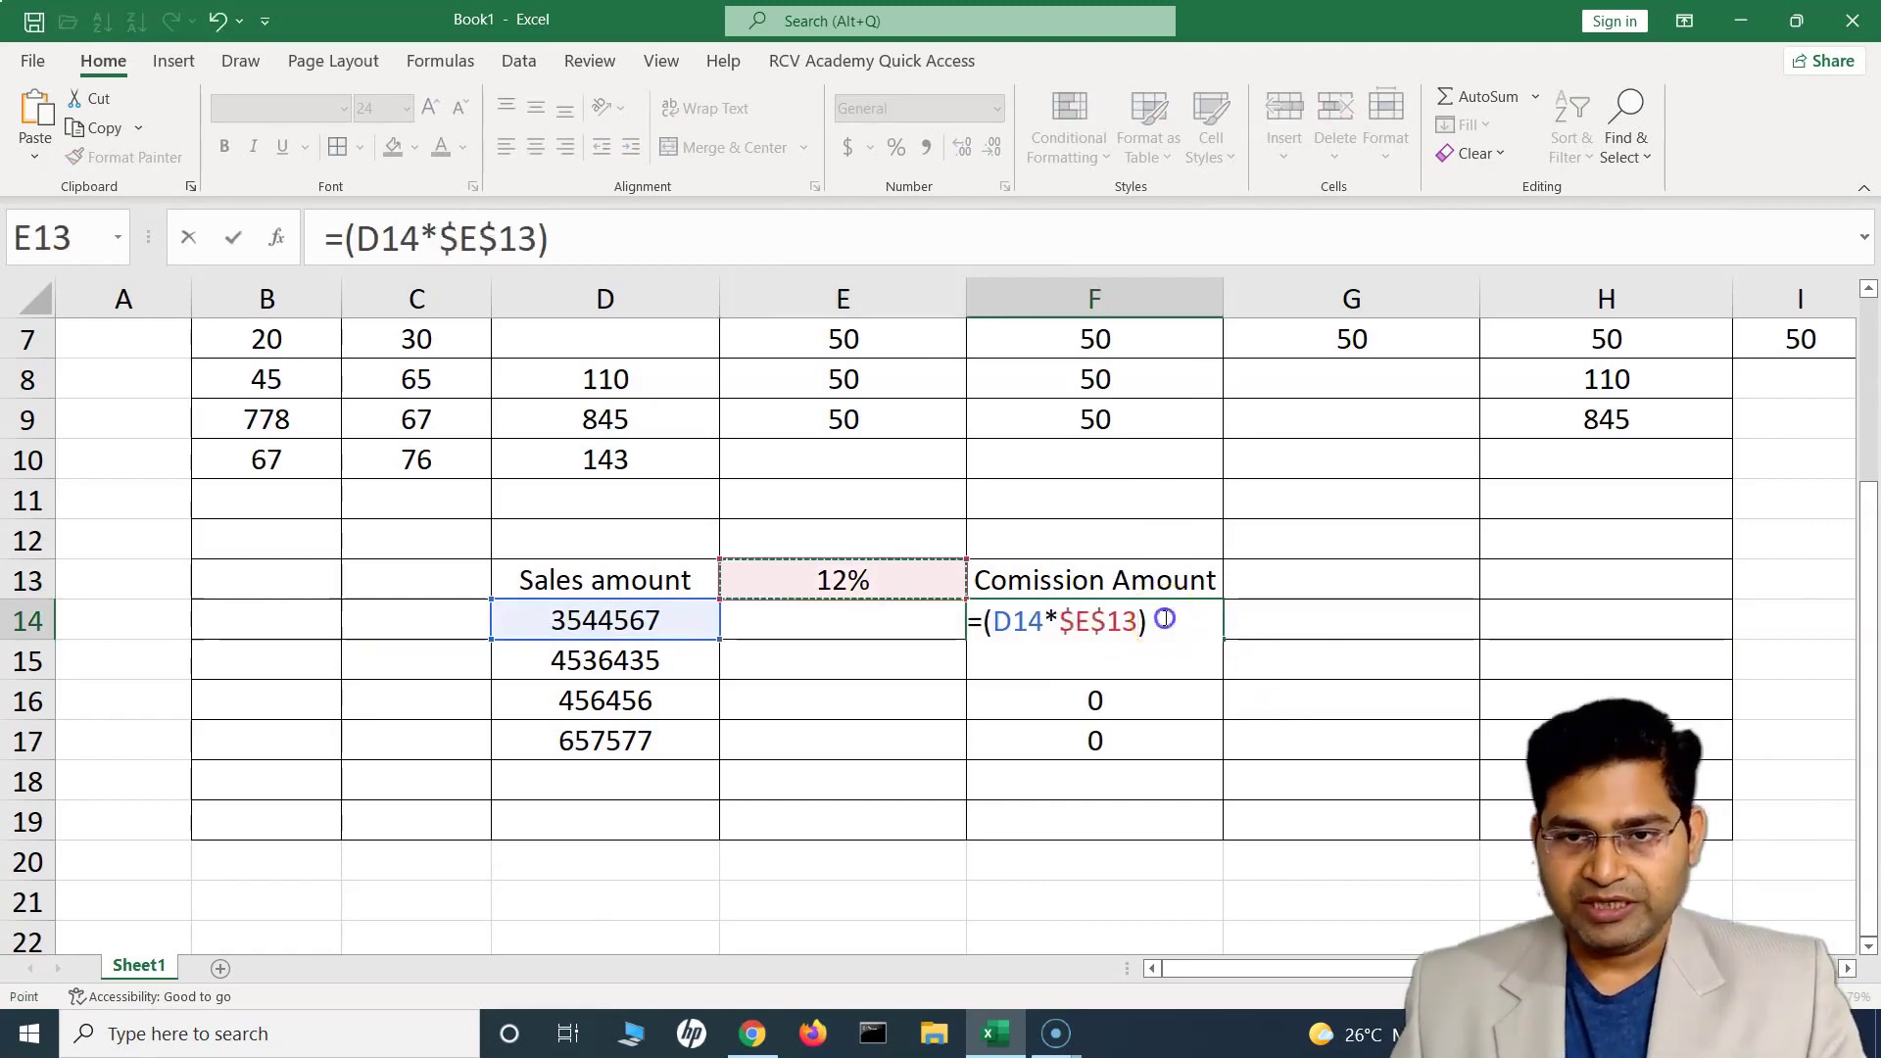
key("Return")
scroll(840, 408, "up", 2)
scroll(992, 652, "down", 2)
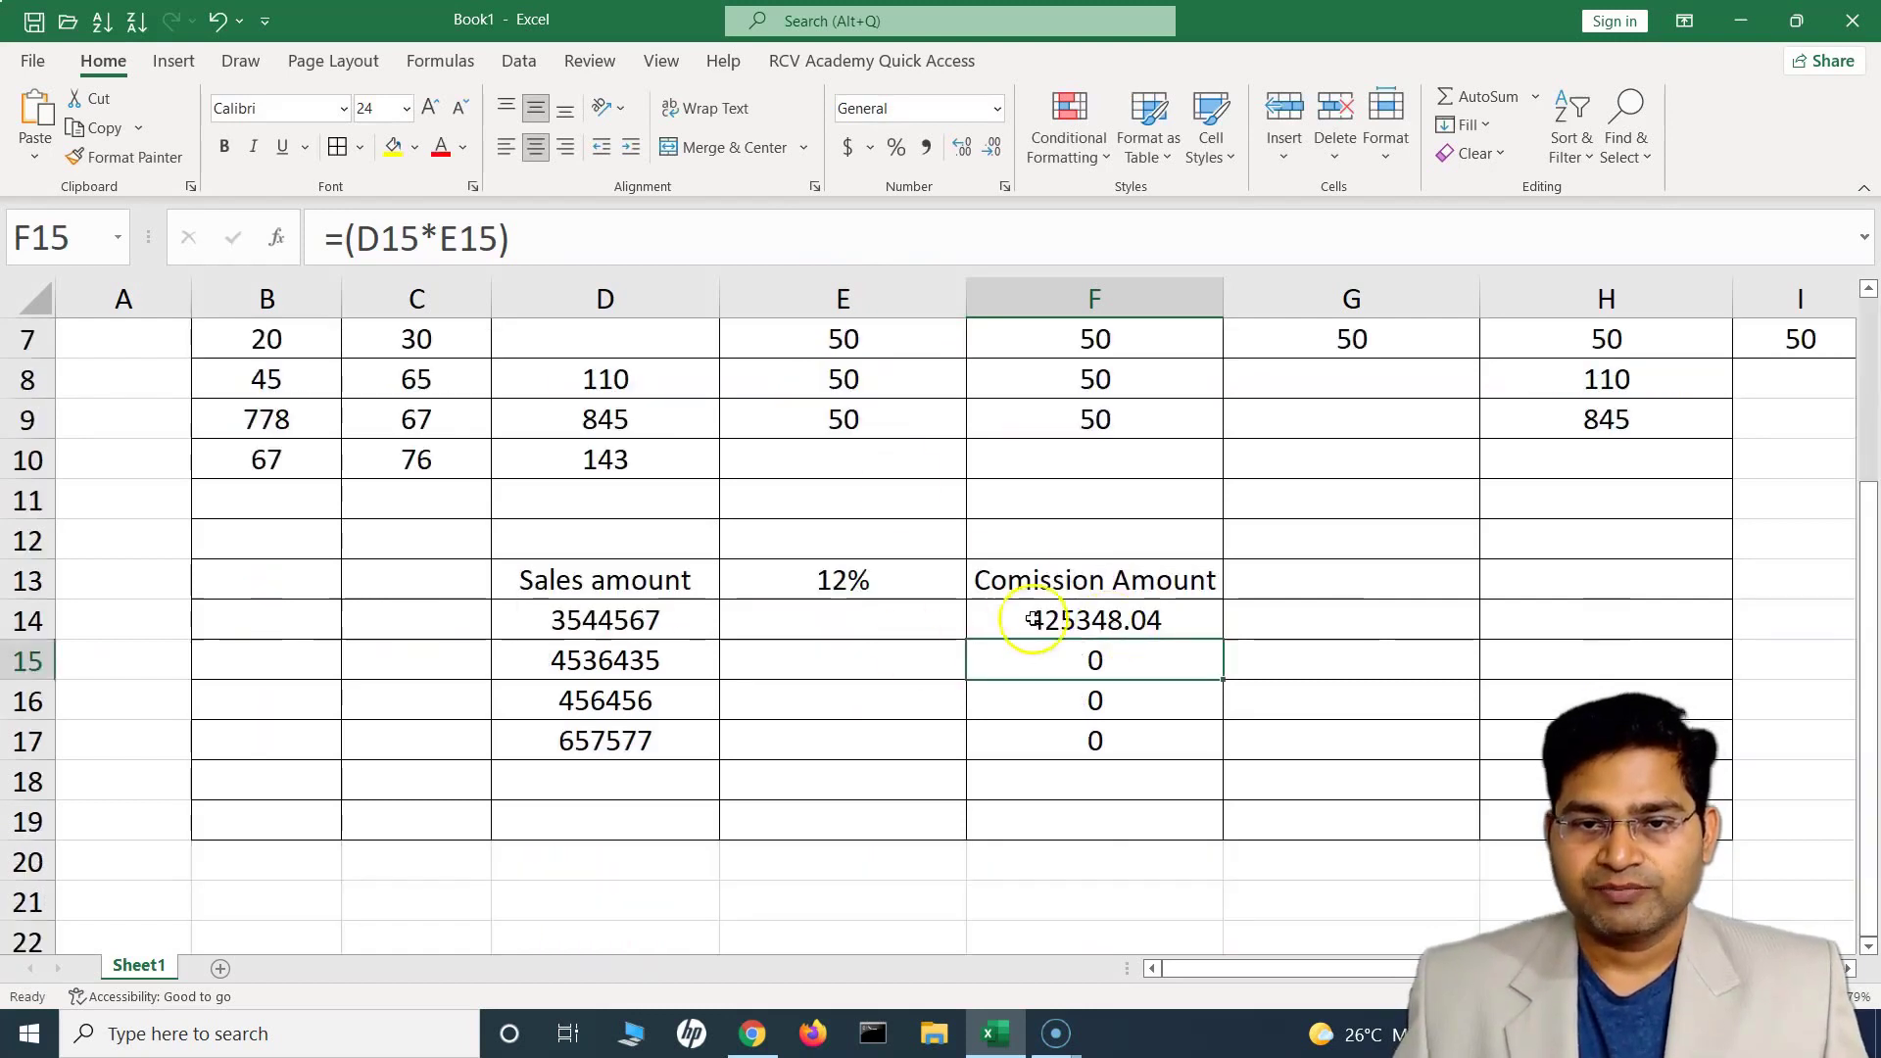
Check the cells referenced by the commission formula in F14, and fill it down to F17.
left_click(1009, 621)
key("F2")
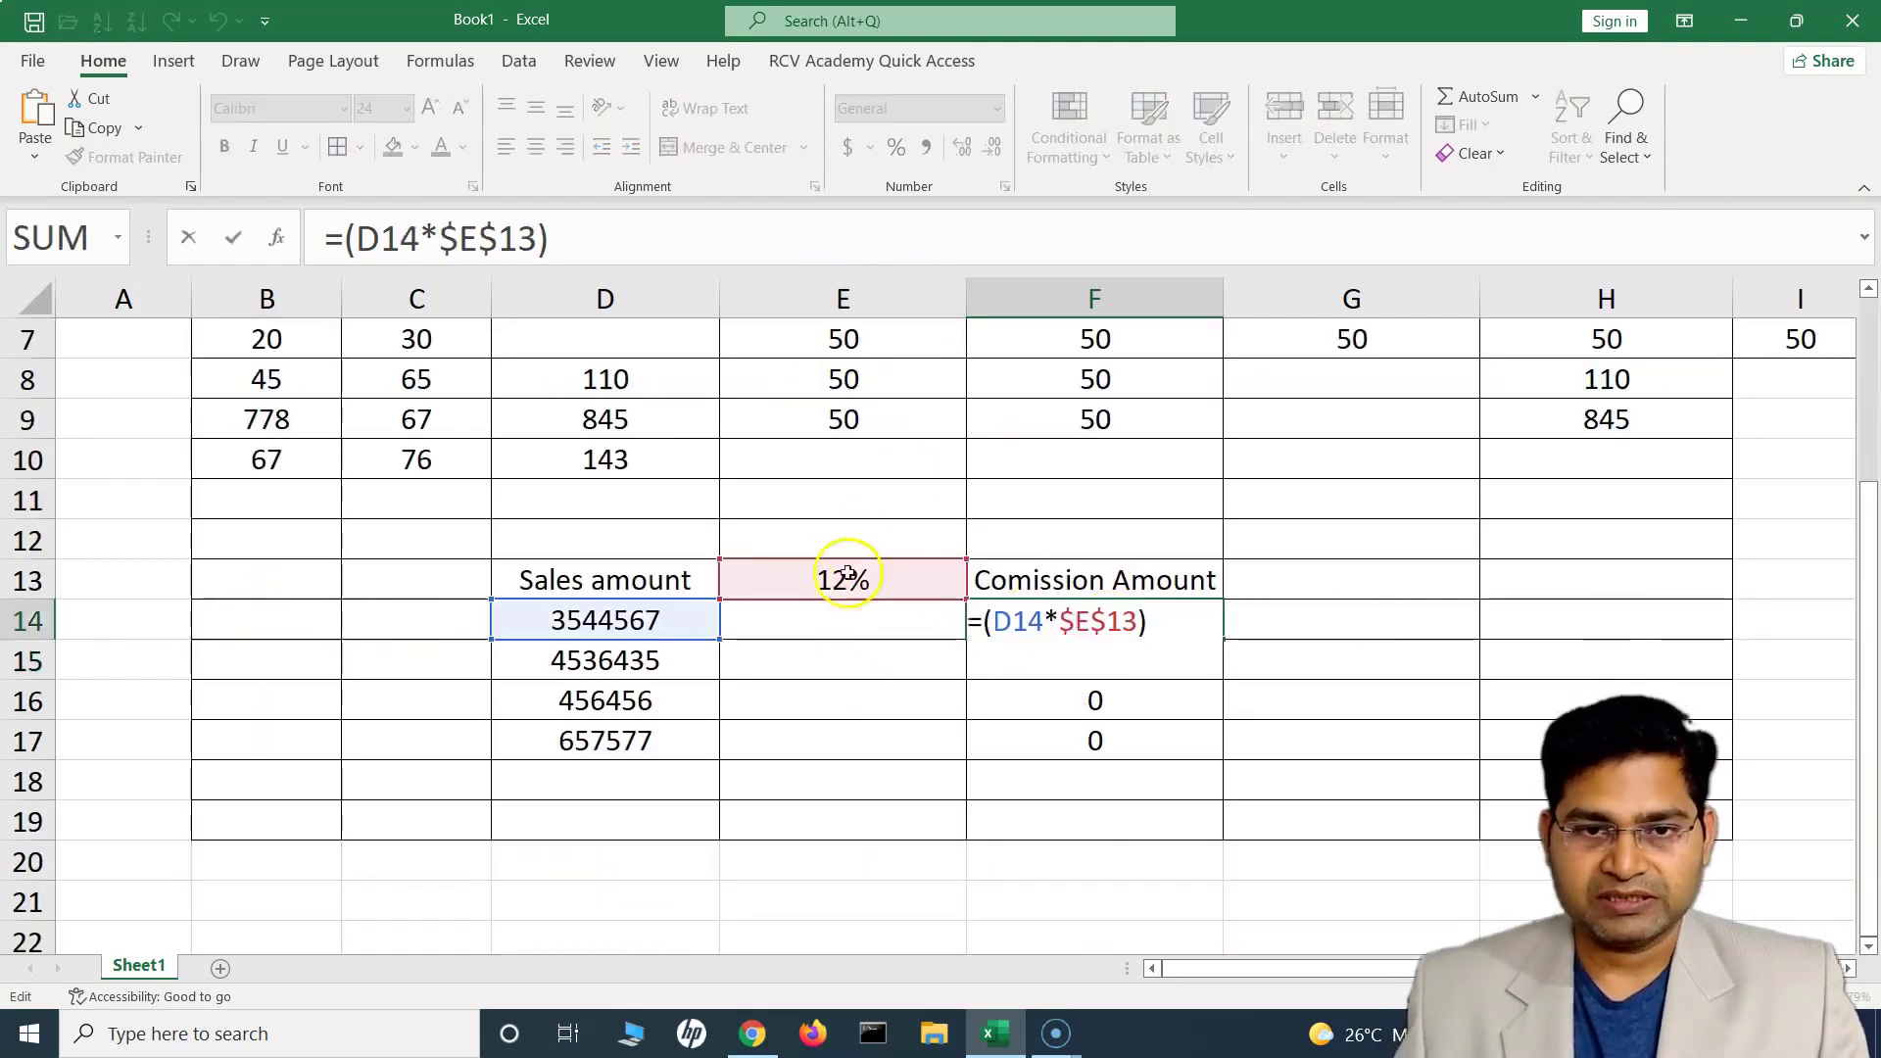
key("ctrl+Return")
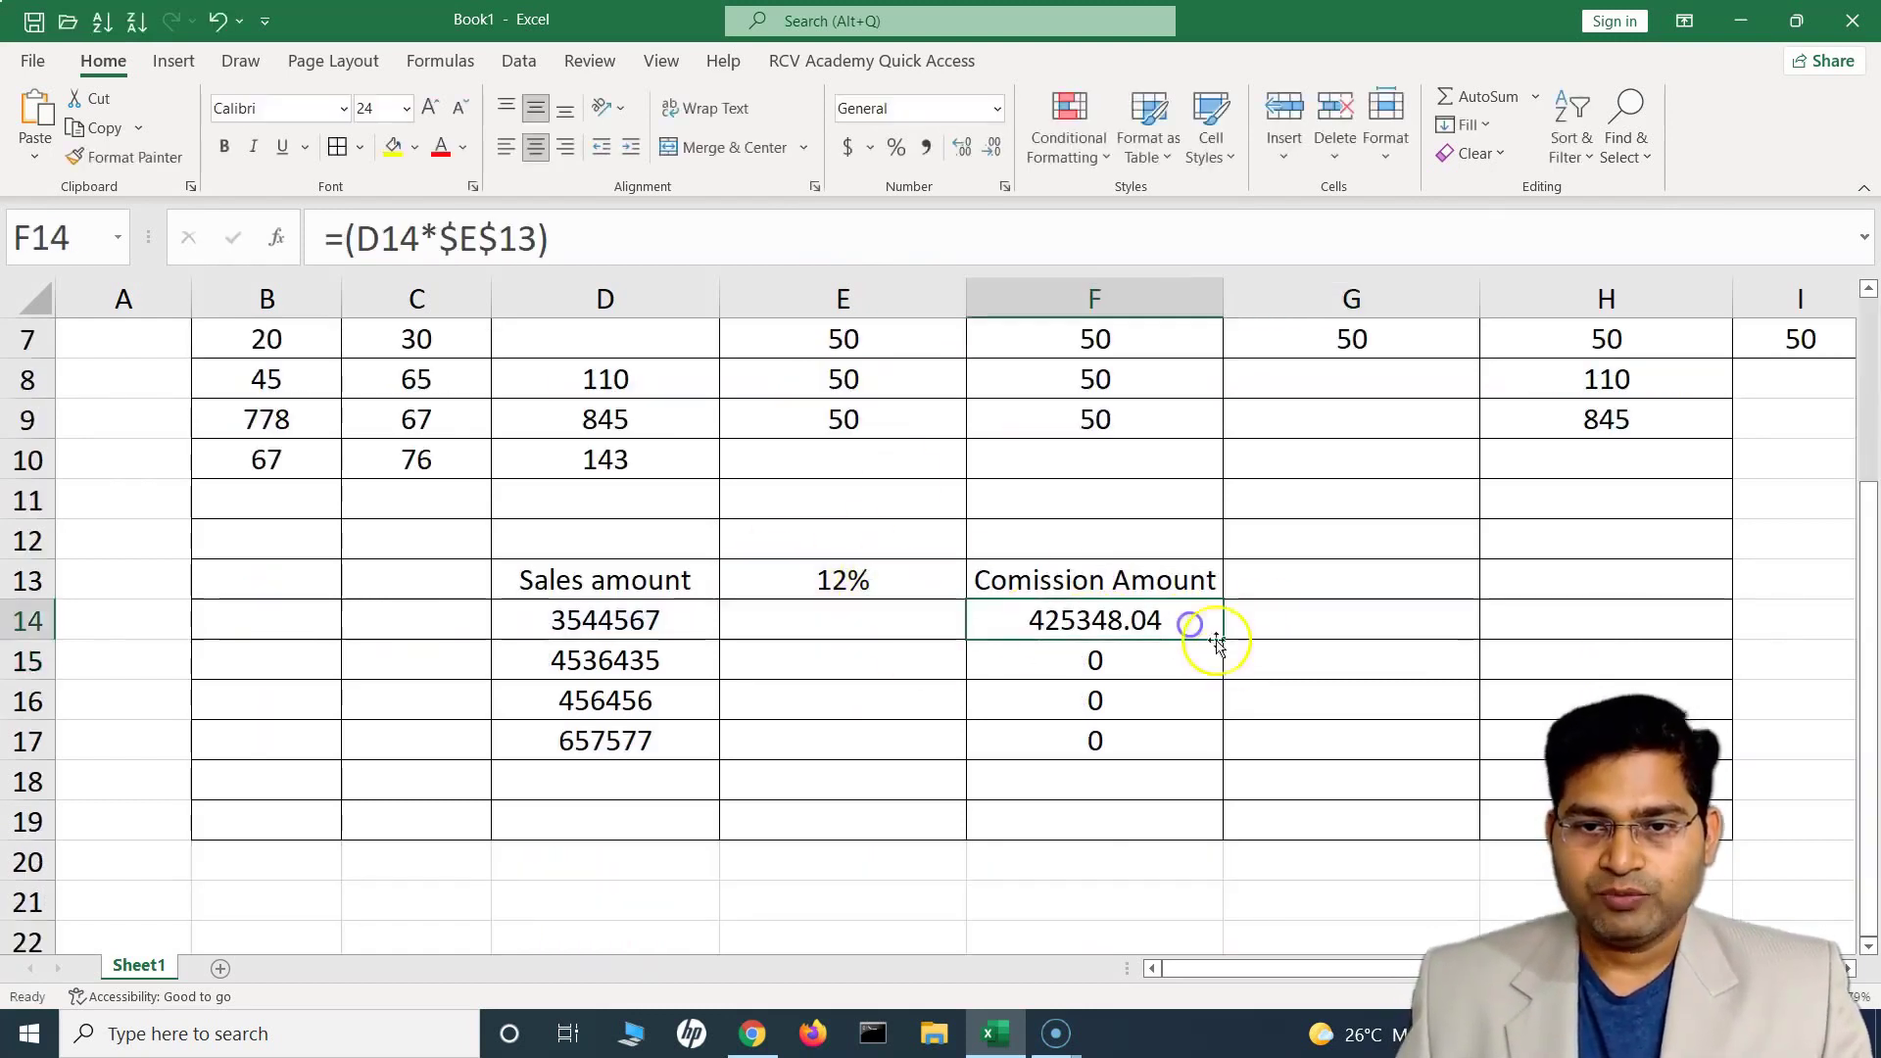
left_click_drag(1224, 638, 1215, 748)
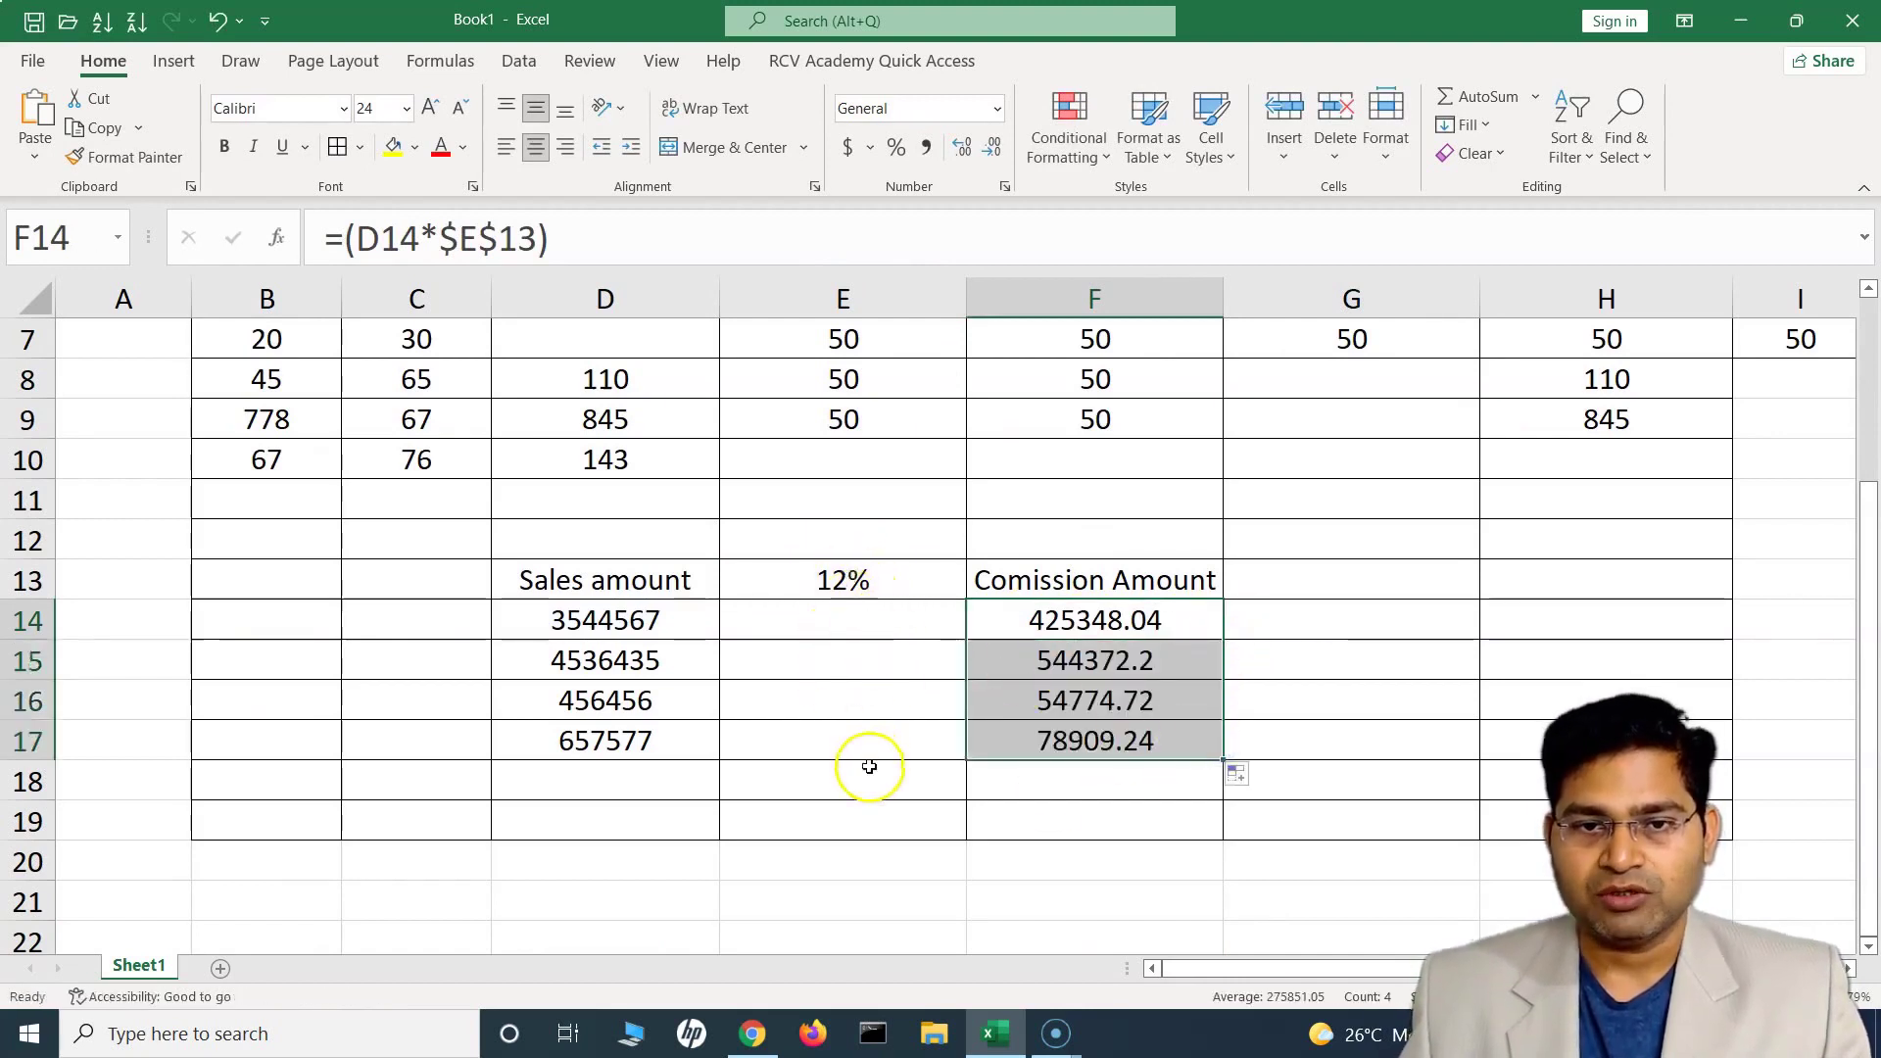
Inspect the absolute-reference formula in E6 of the upper table.
left_click(852, 727)
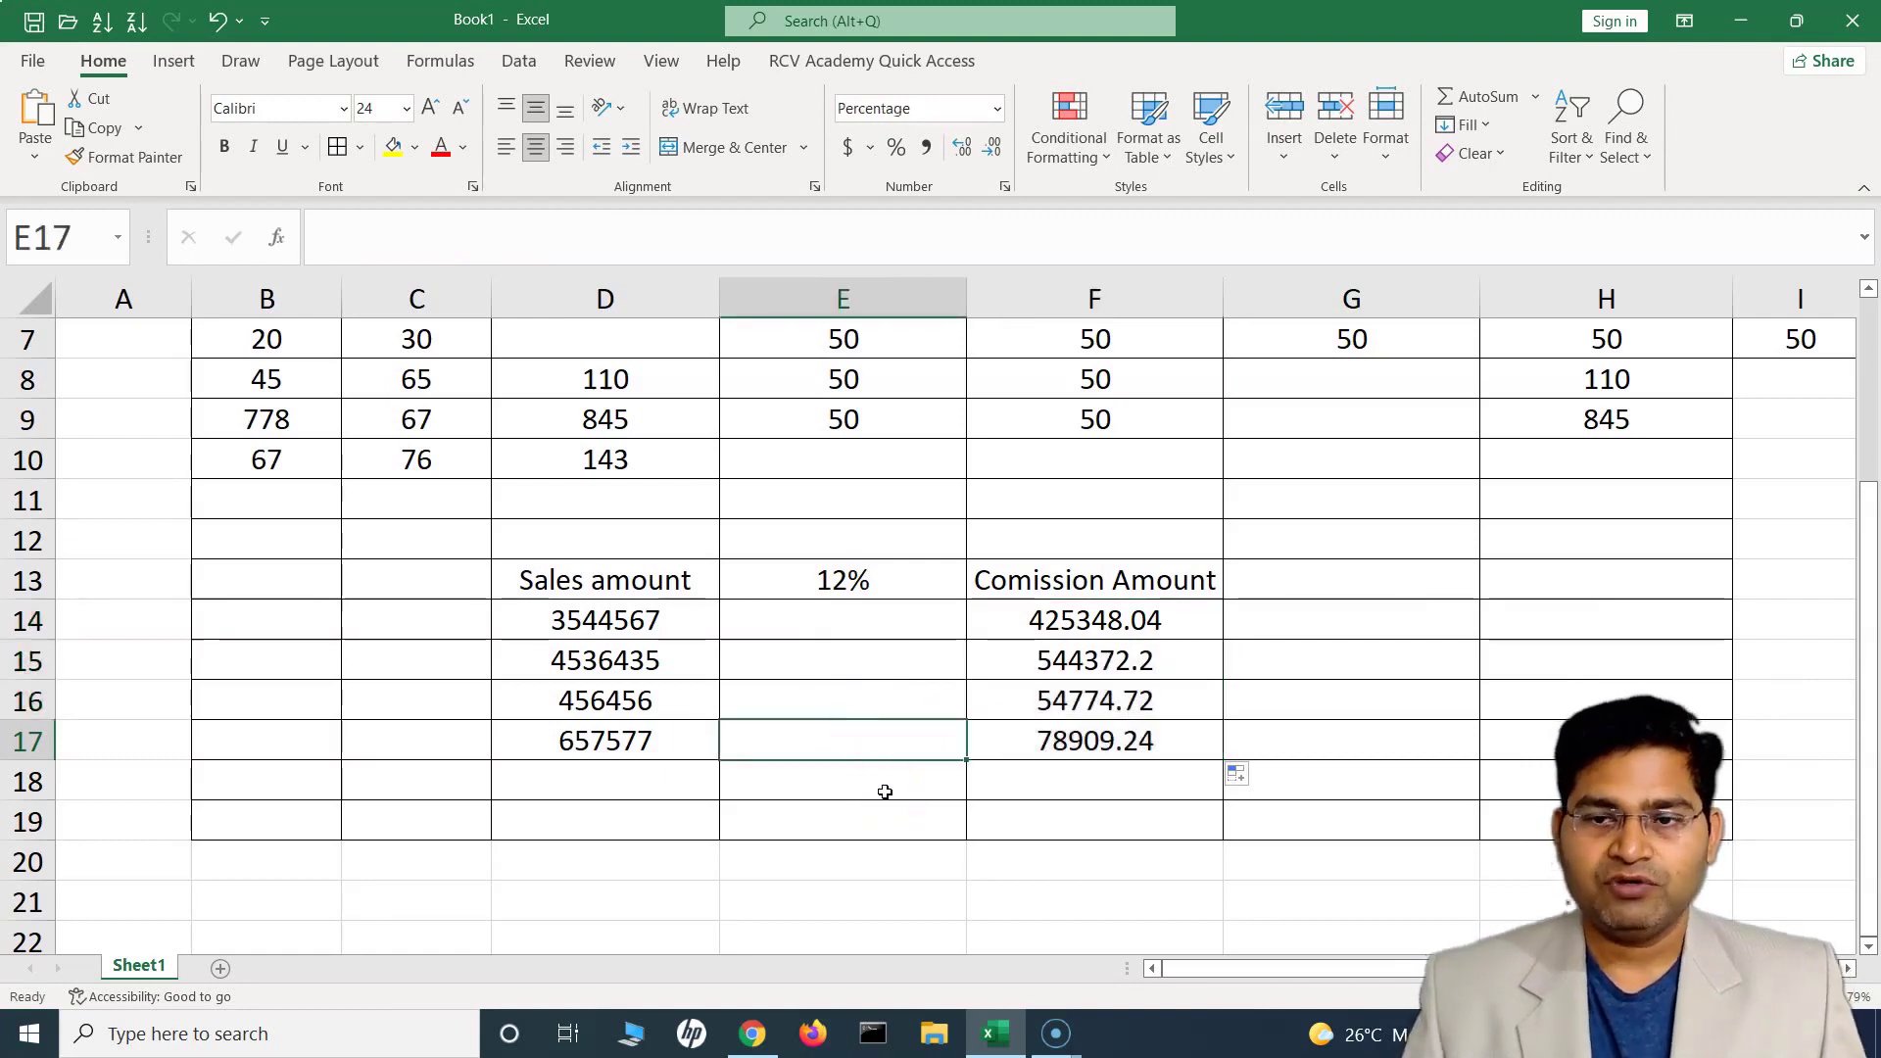
scroll(885, 792, "up", 2)
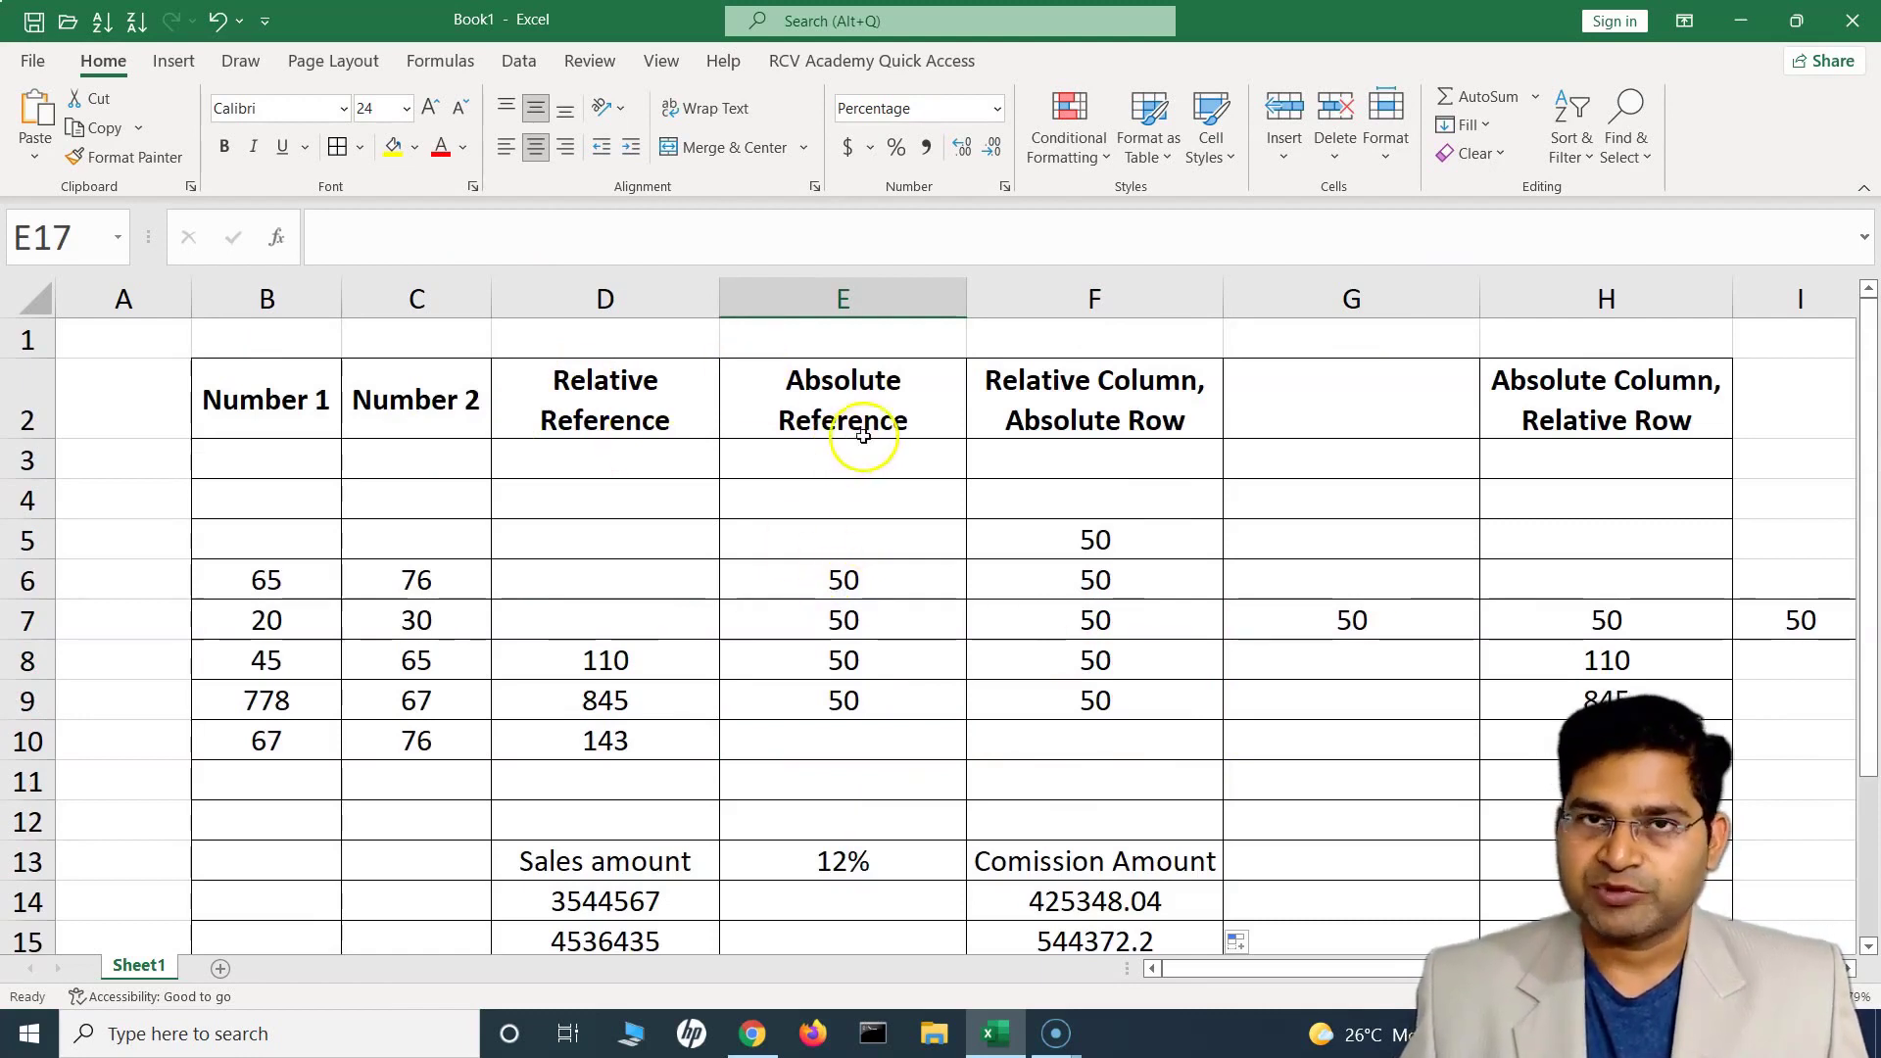
left_click(885, 593)
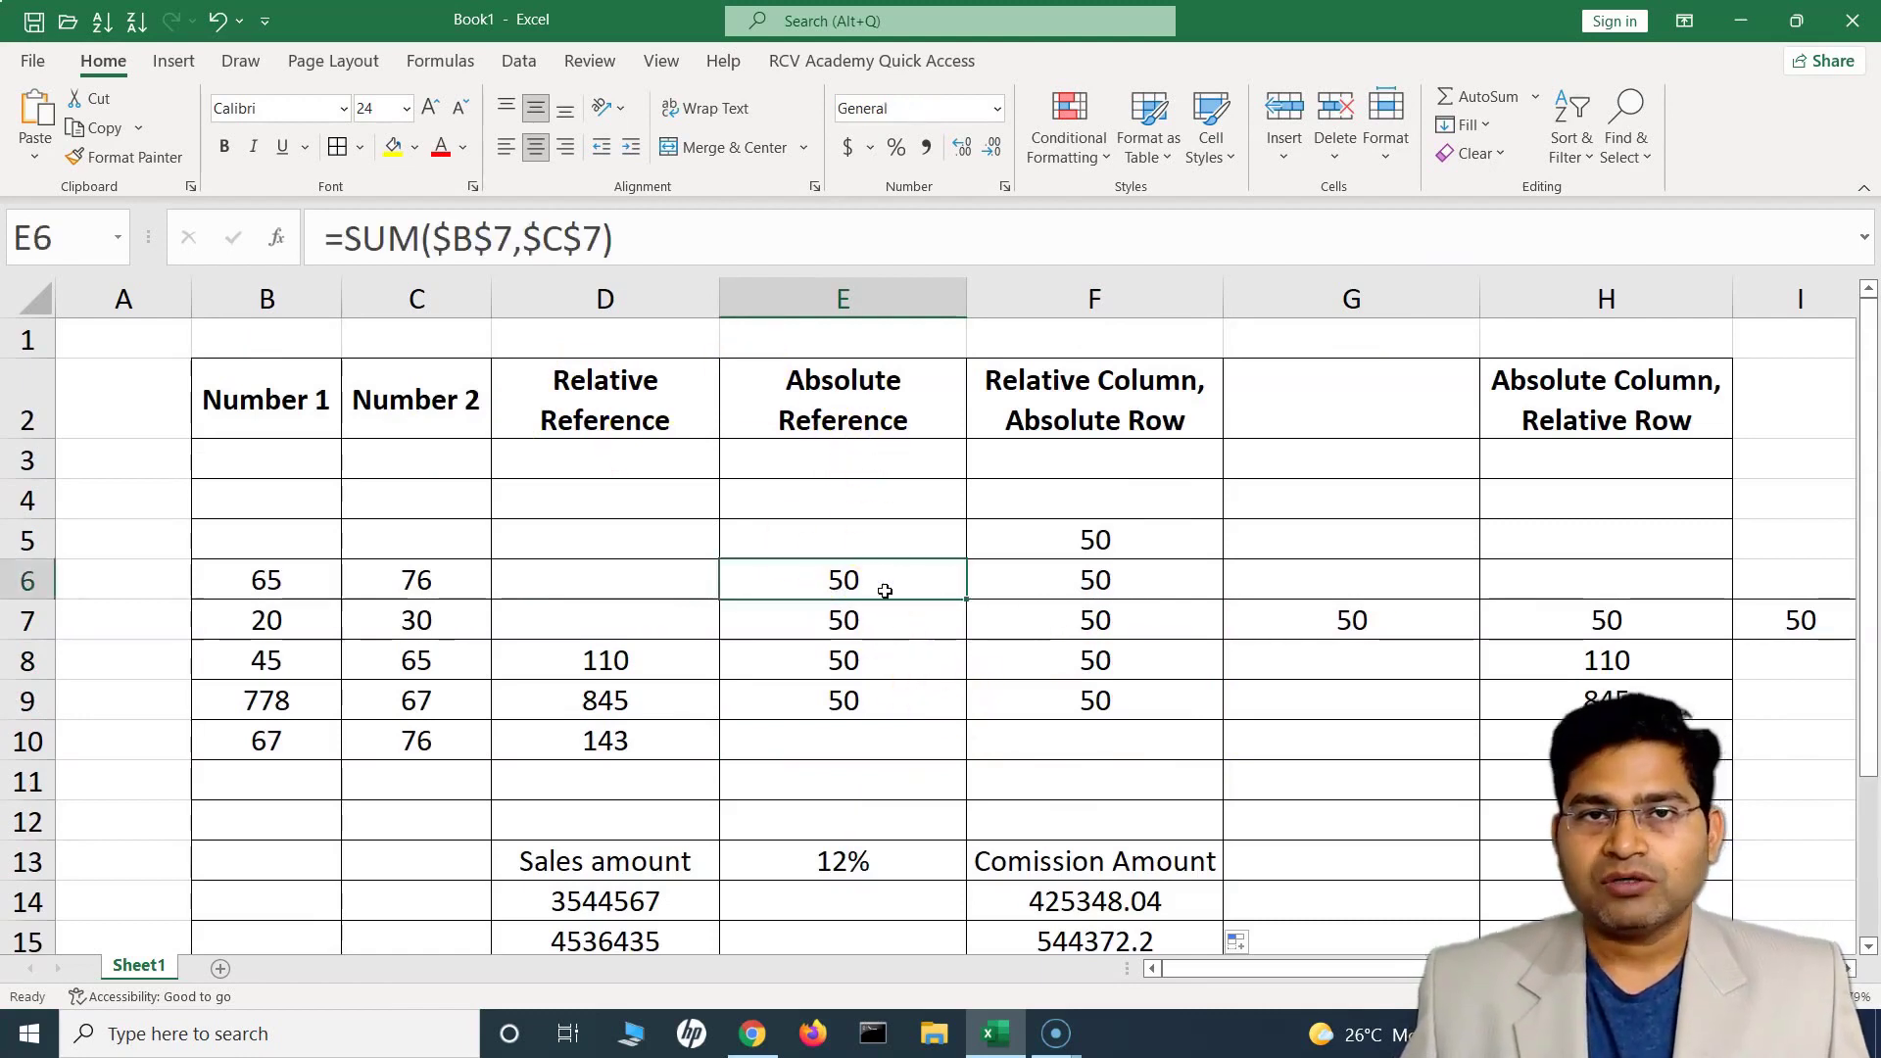